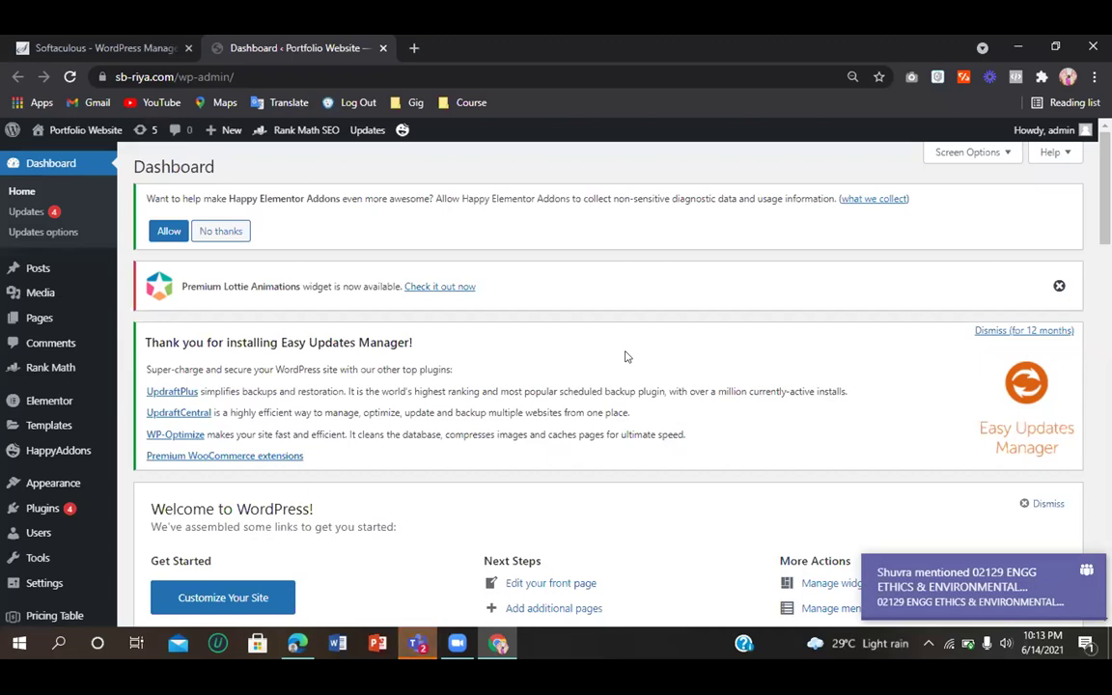
Step: Search the plugin directory under Plugins > Add New for 'site kit'
{"action": "left_click", "coordinate": [44, 512]}
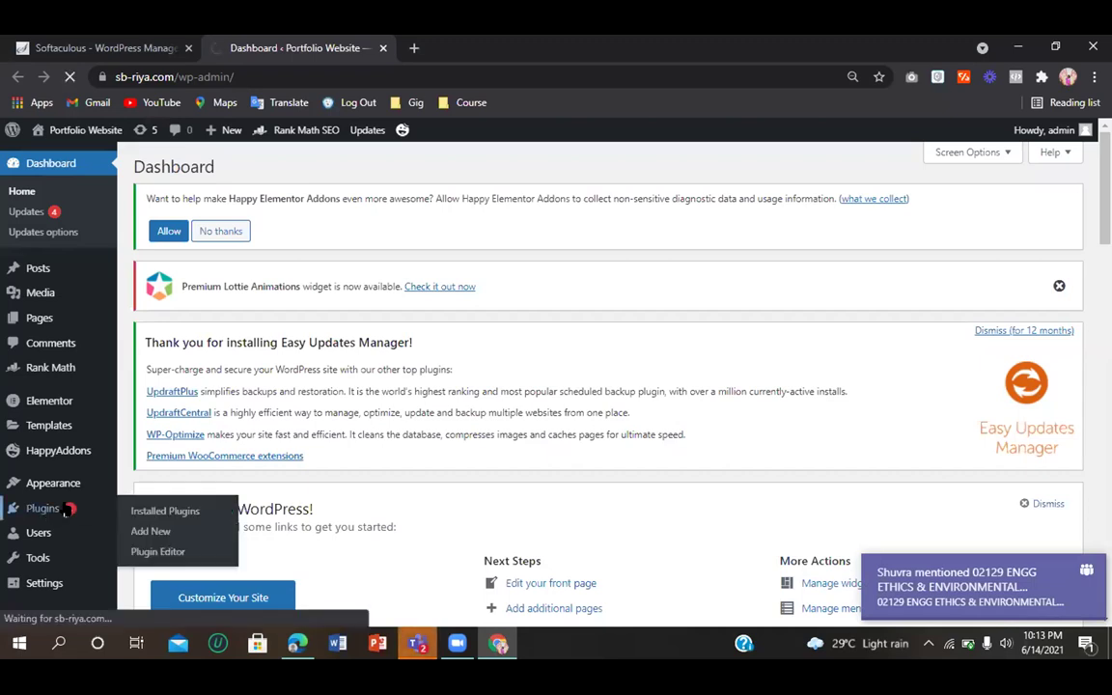
{"action": "left_click", "coordinate": [151, 530]}
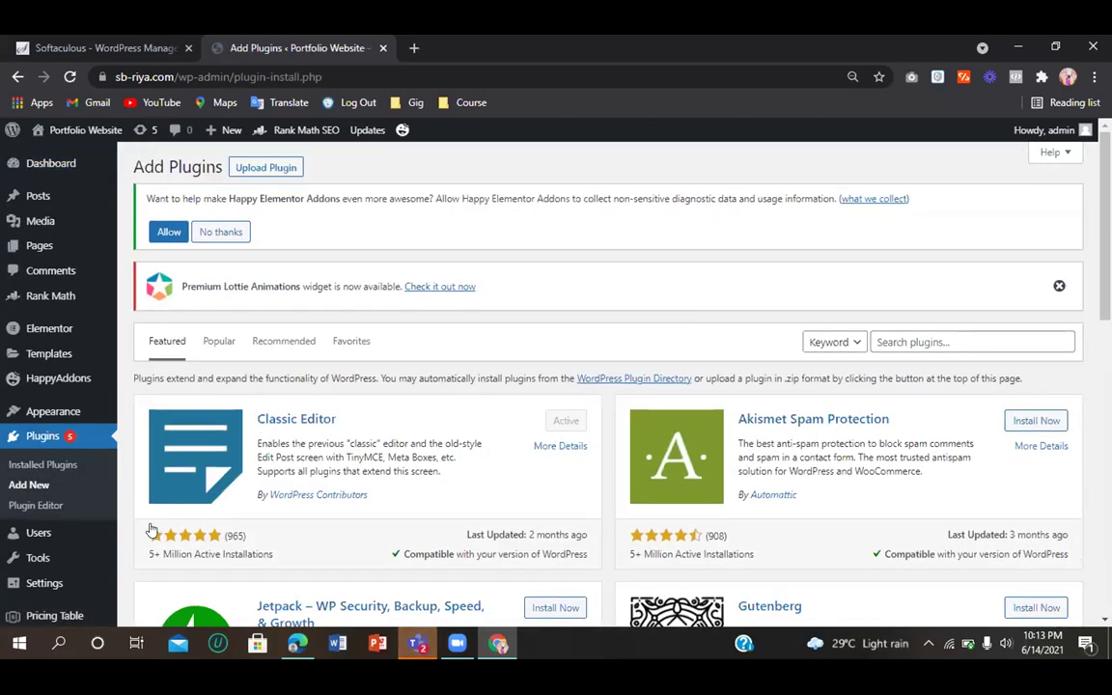
{"action": "left_click", "coordinate": [908, 342]}
{"action": "type", "text": "site"}
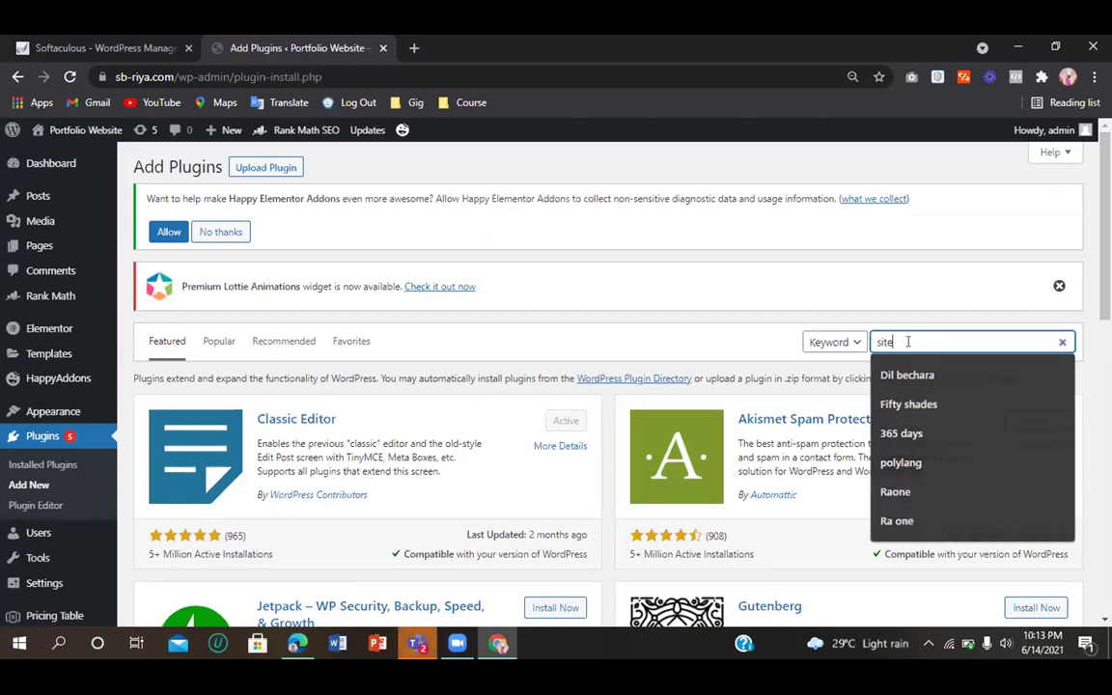
{"action": "type", "text": " kit"}
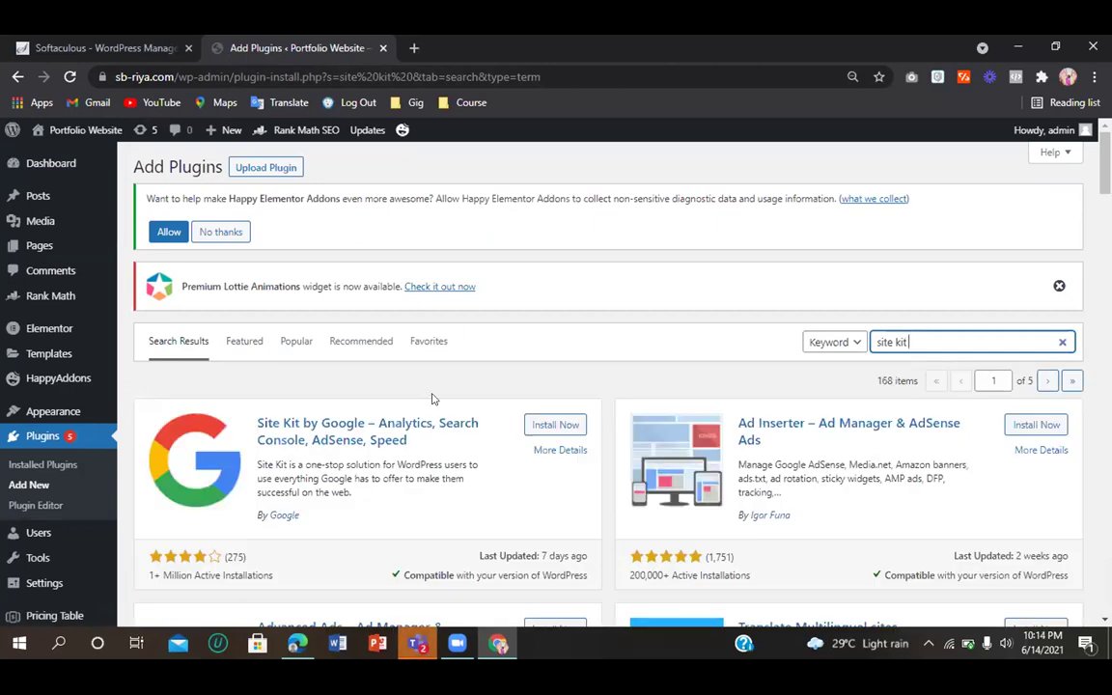
Step: Install and activate the Site Kit by Google plugin
{"action": "left_click", "coordinate": [566, 425]}
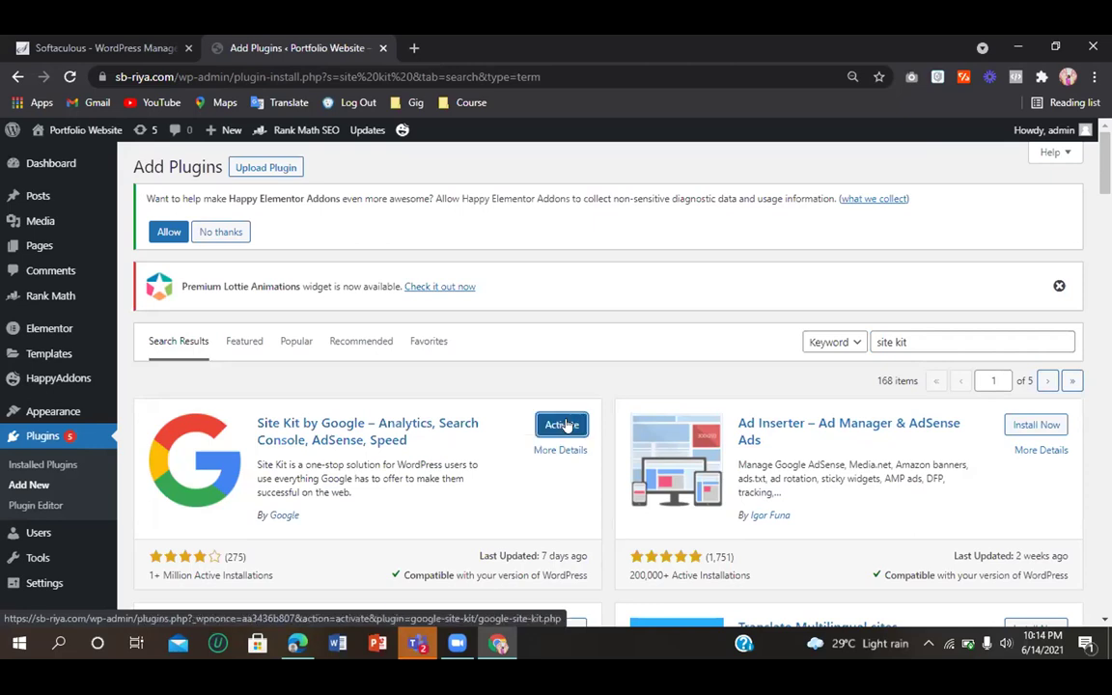
{"action": "left_click", "coordinate": [565, 423]}
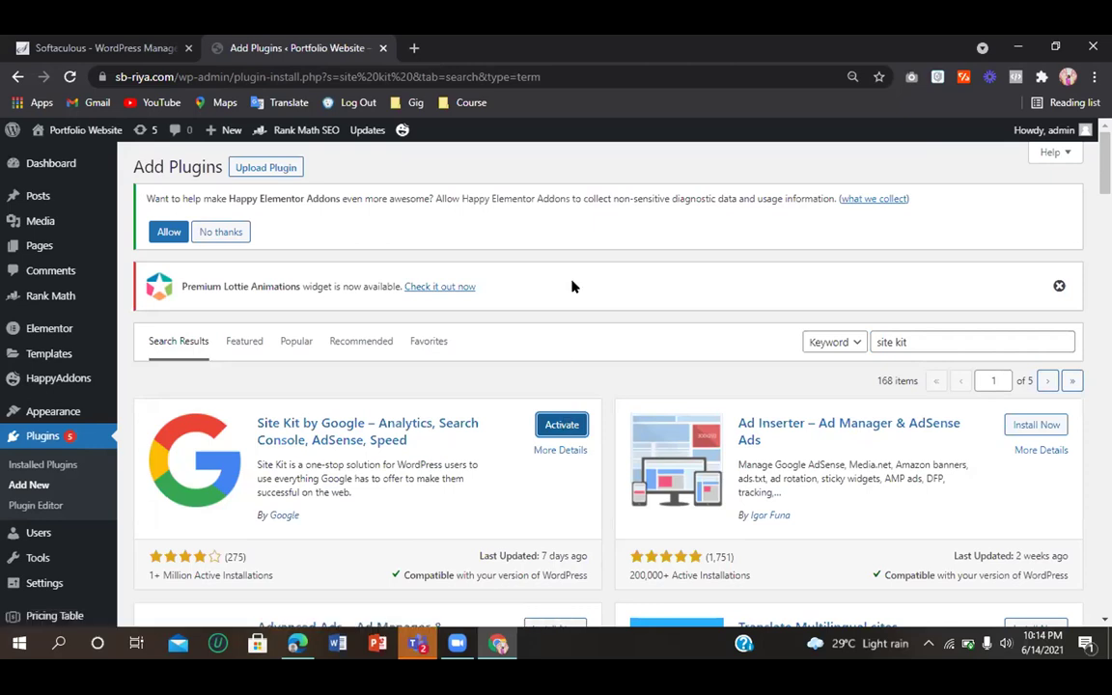
{"action": "left_click", "coordinate": [566, 429]}
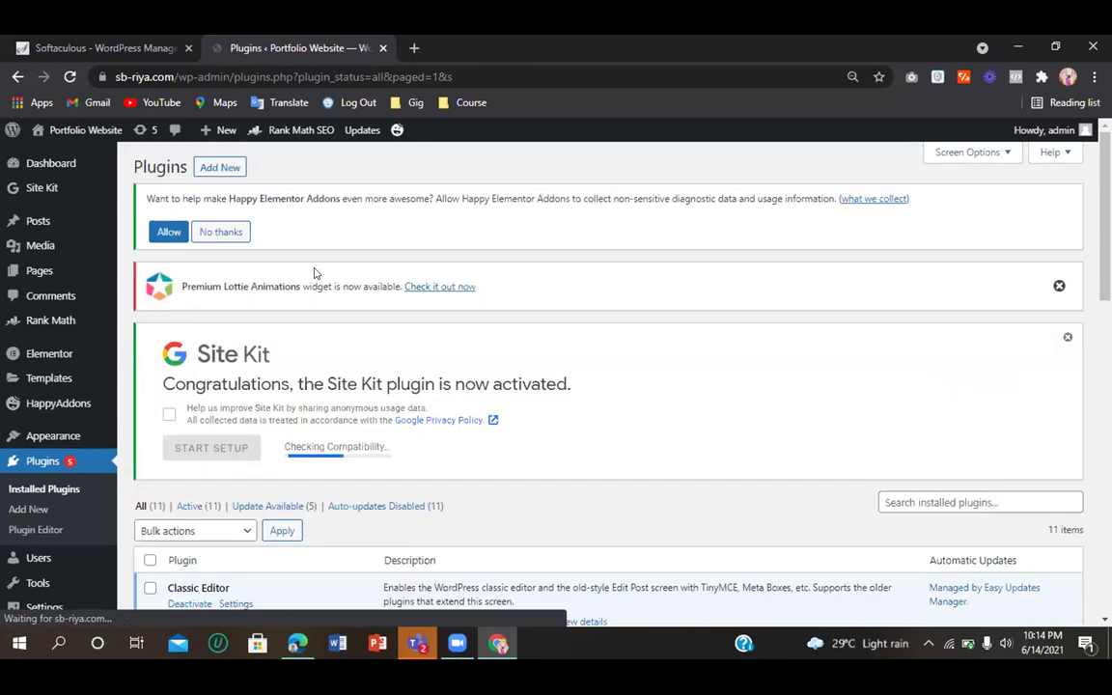
Step: Open Site Kit from the admin sidebar and begin Sign in with Google
{"action": "mouse_move", "coordinate": [72, 409]}
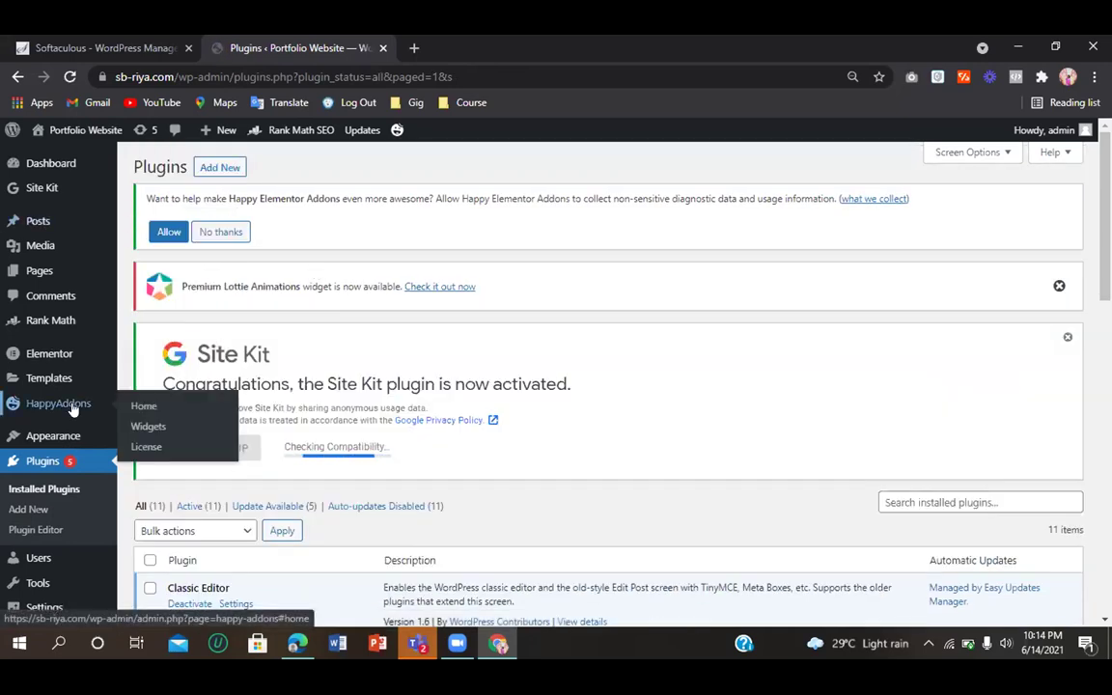
{"action": "left_click", "coordinate": [43, 189]}
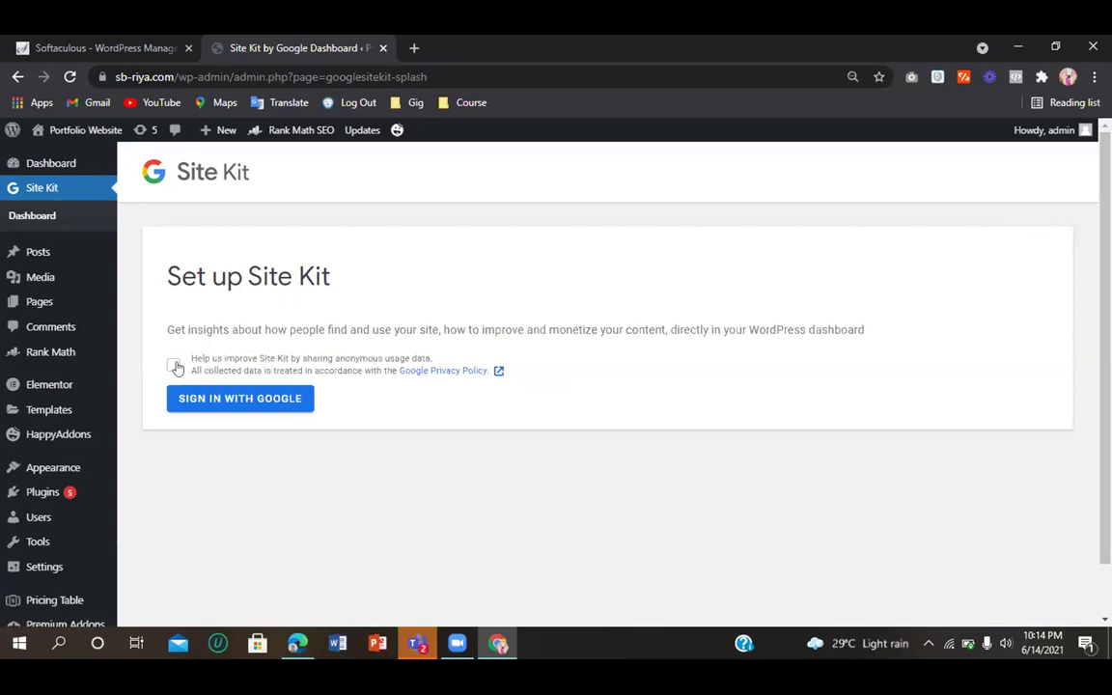
{"action": "left_click", "coordinate": [191, 397]}
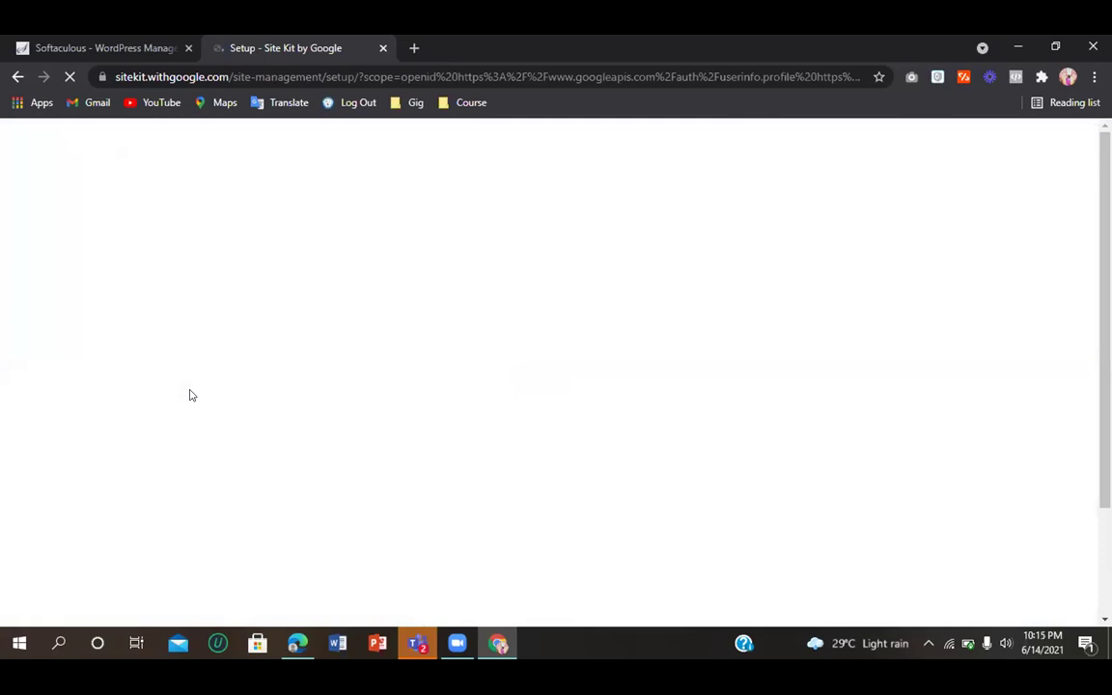
Step: Start the Google sign-in, reloading the stalled page, and choose the Google account
{"action": "left_click", "coordinate": [314, 595]}
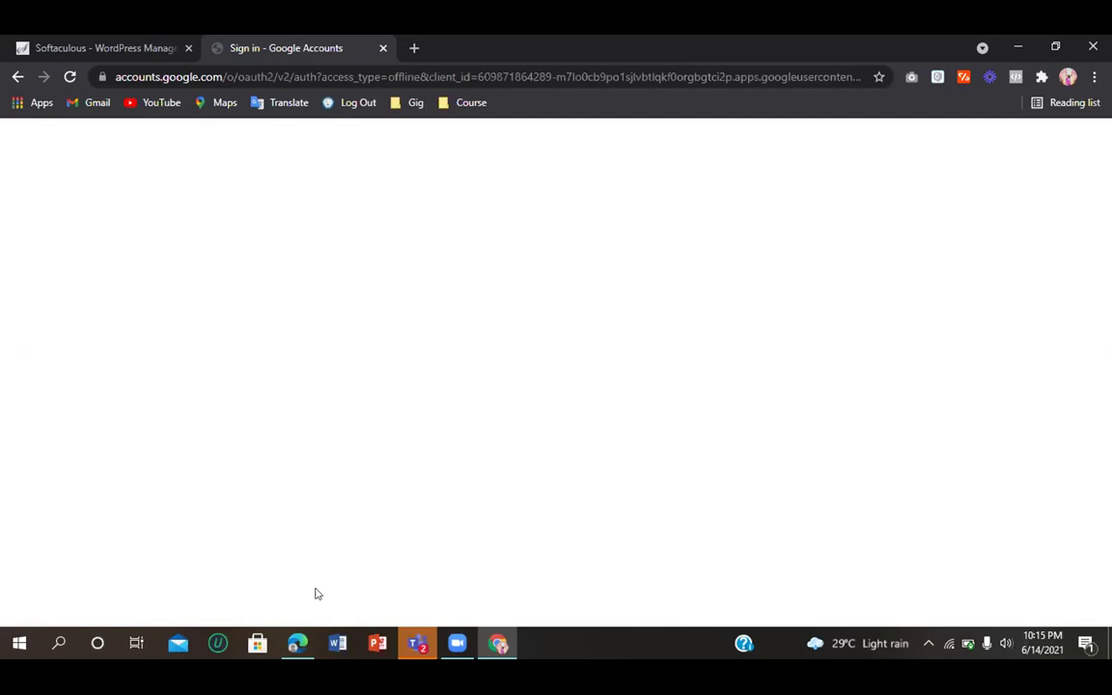
{"action": "left_click", "coordinate": [70, 77]}
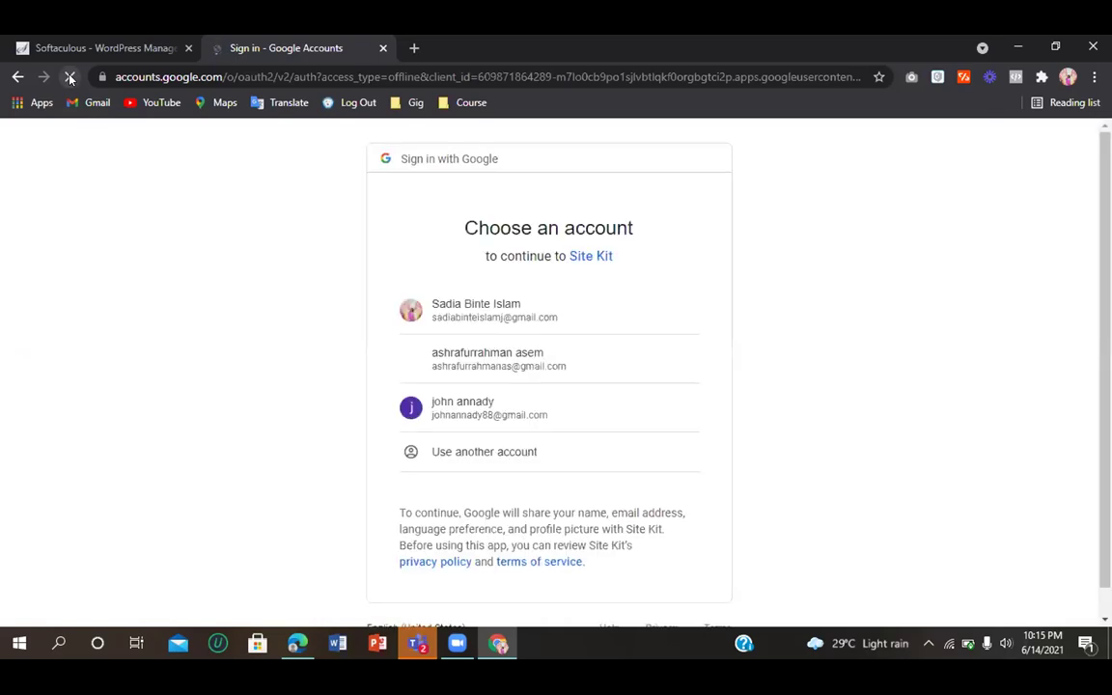
{"action": "left_click", "coordinate": [513, 316]}
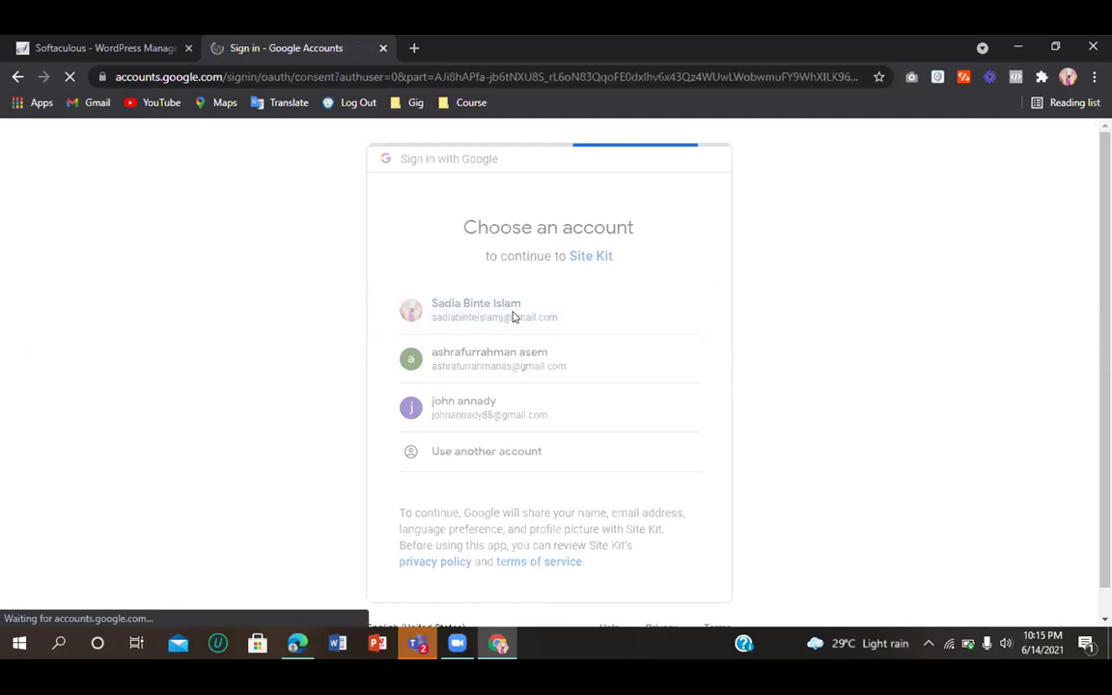
Step: Allow Site Kit access to the Google Account data and continue to the Site Kit dashboard
{"action": "scroll", "coordinate": [528, 354], "scroll_direction": "down", "scroll_amount": 2}
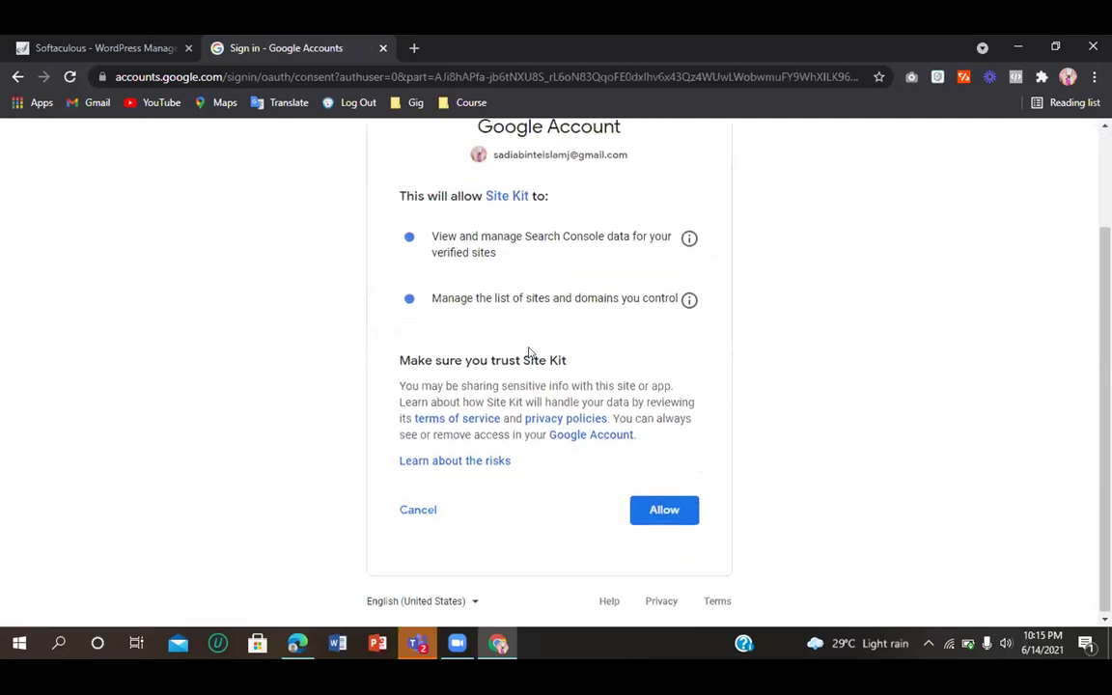
{"action": "left_click", "coordinate": [664, 507]}
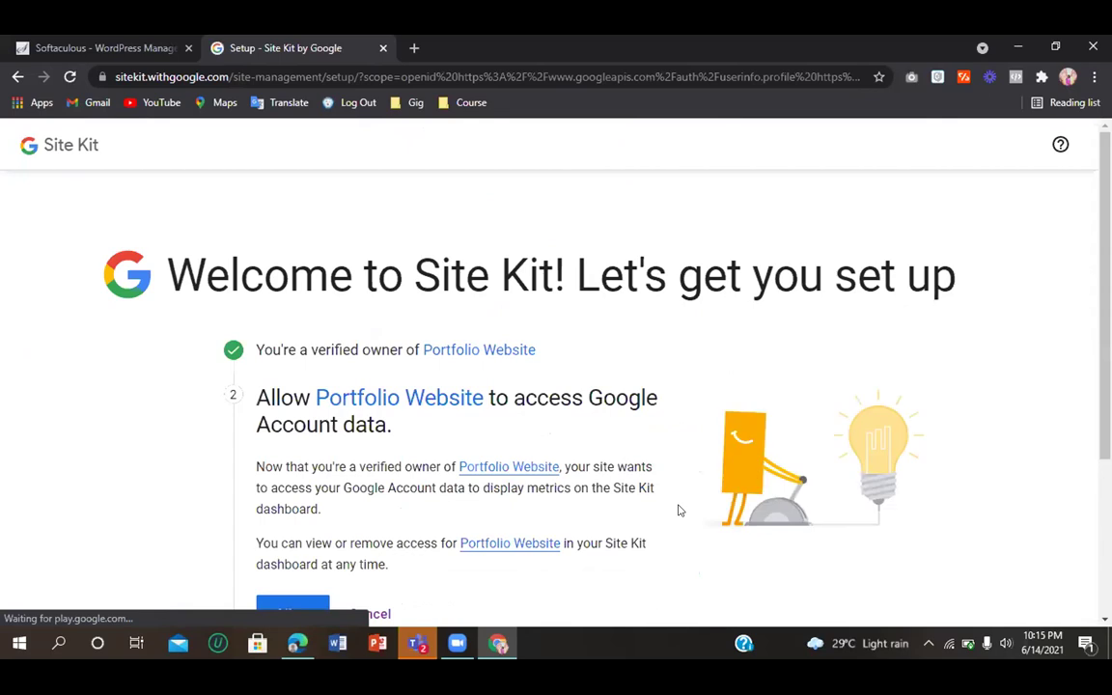
{"action": "scroll", "coordinate": [678, 510], "scroll_direction": "down", "scroll_amount": 3}
{"action": "left_click", "coordinate": [310, 369]}
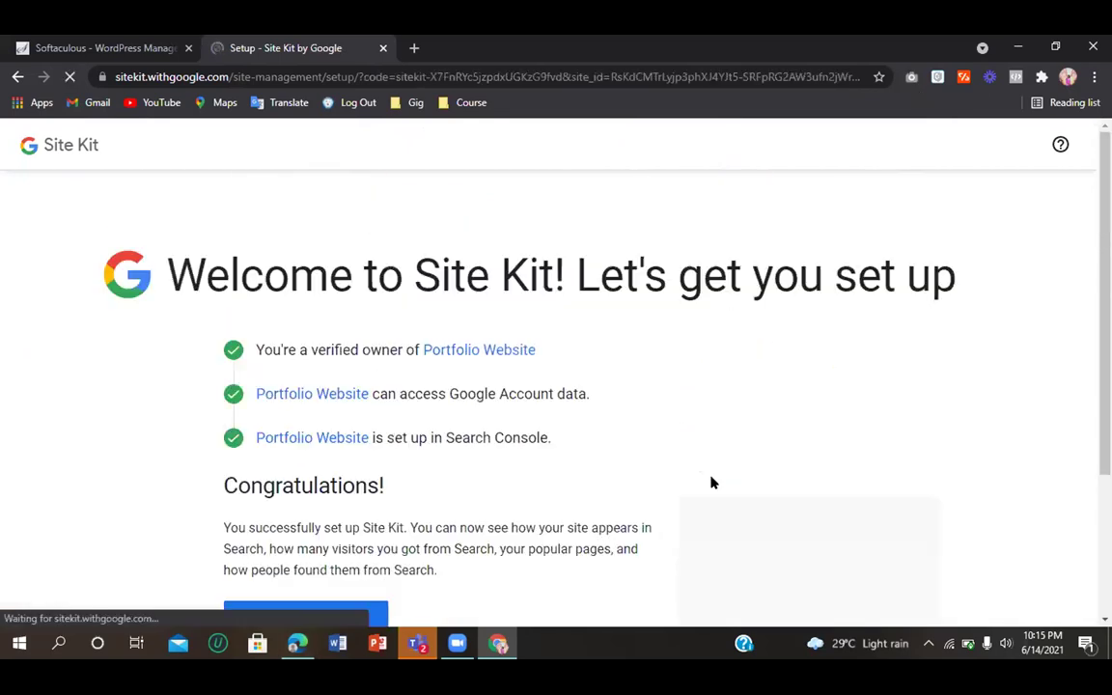
{"action": "scroll", "coordinate": [459, 410], "scroll_direction": "down", "scroll_amount": 3}
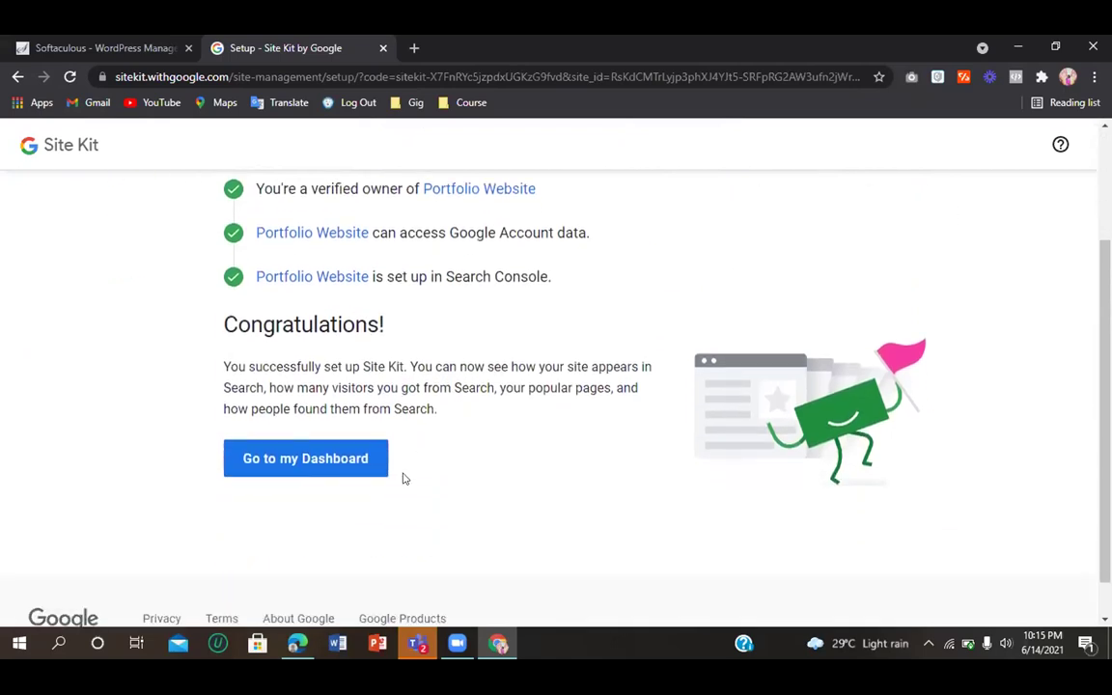
{"action": "left_click", "coordinate": [353, 460]}
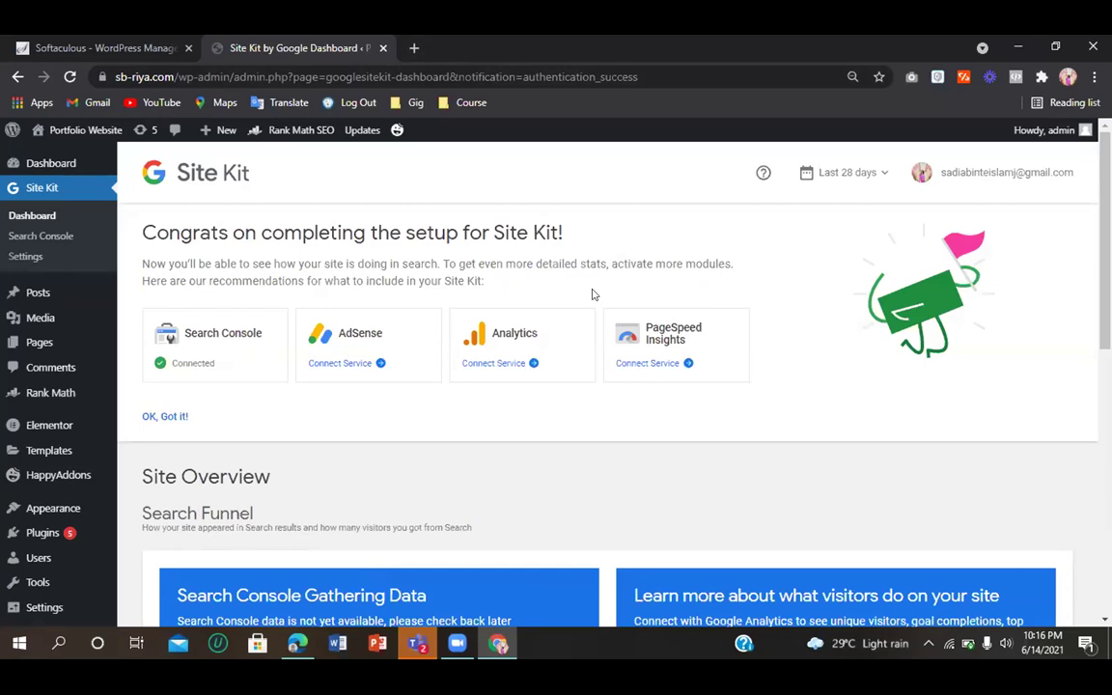
Step: Choose Connect Service under Analytics on the Site Kit dashboard
{"action": "left_click", "coordinate": [489, 364]}
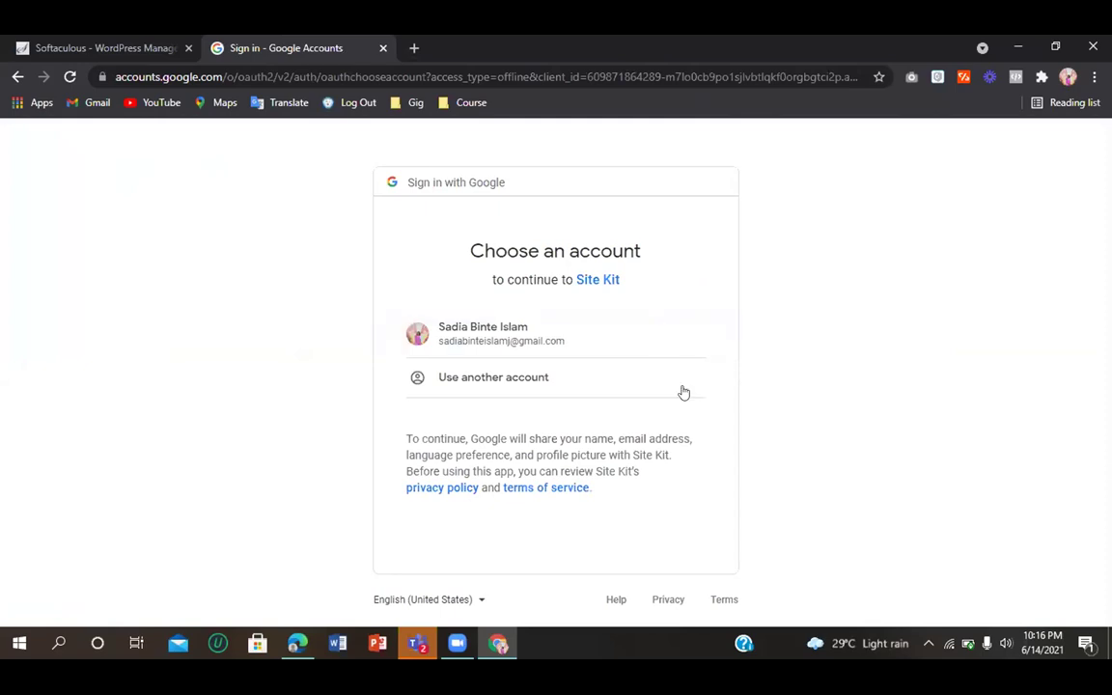
Step: Continue with the existing Google account and allow Site Kit to see Analytics data
{"action": "left_click", "coordinate": [517, 333]}
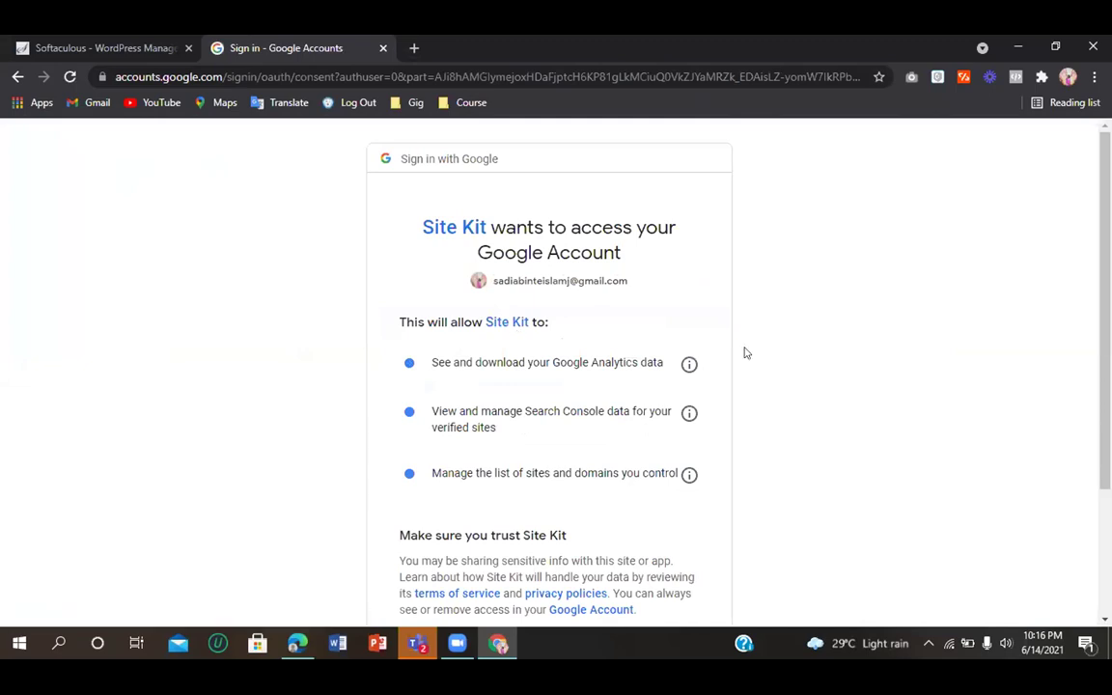
{"action": "scroll", "coordinate": [744, 353], "scroll_direction": "down", "scroll_amount": 3}
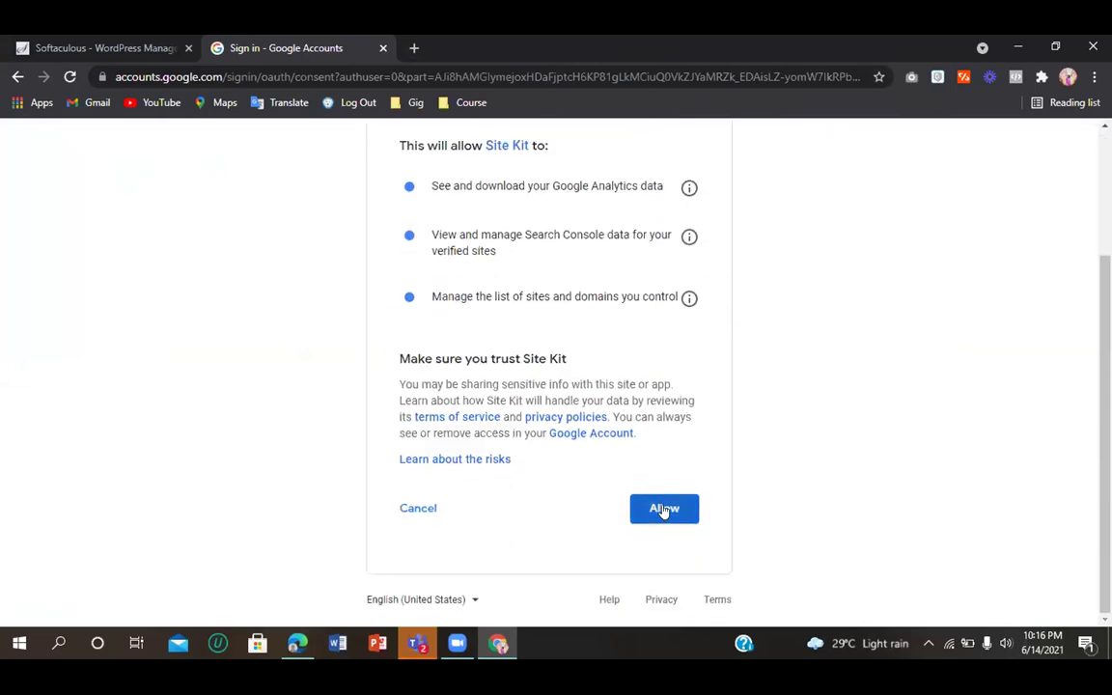
{"action": "left_click", "coordinate": [665, 508]}
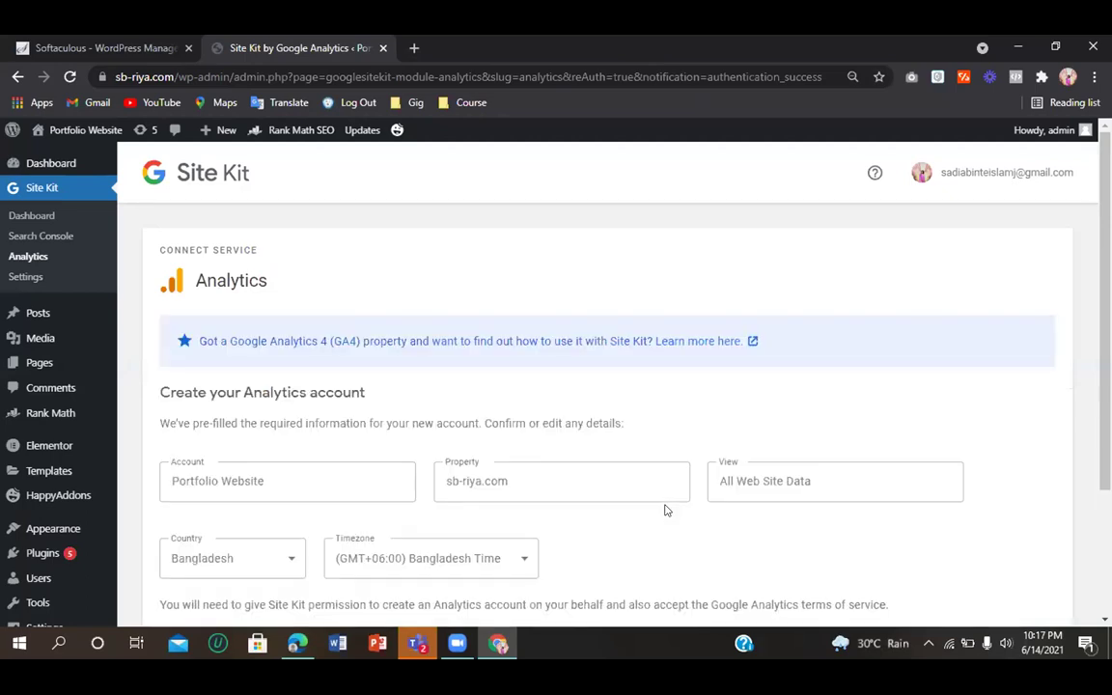
Step: Review the pre-filled Account name and Property, and select the View field text
{"action": "scroll", "coordinate": [662, 501], "scroll_direction": "down", "scroll_amount": 2}
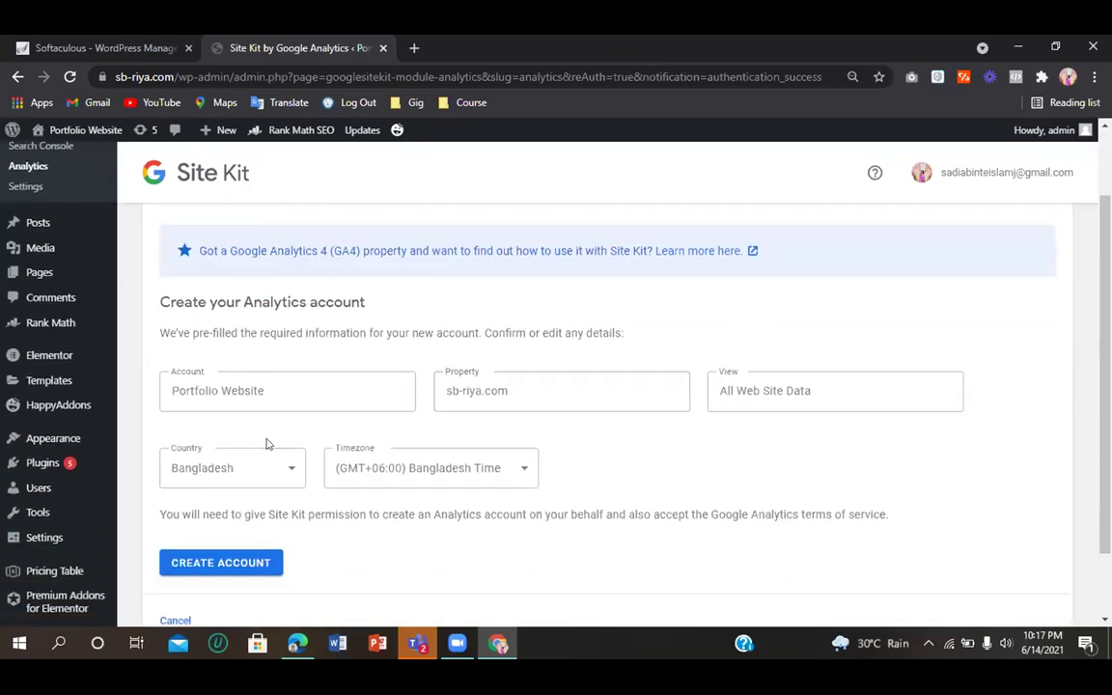
{"action": "left_click", "coordinate": [301, 388]}
{"action": "left_click", "coordinate": [533, 391]}
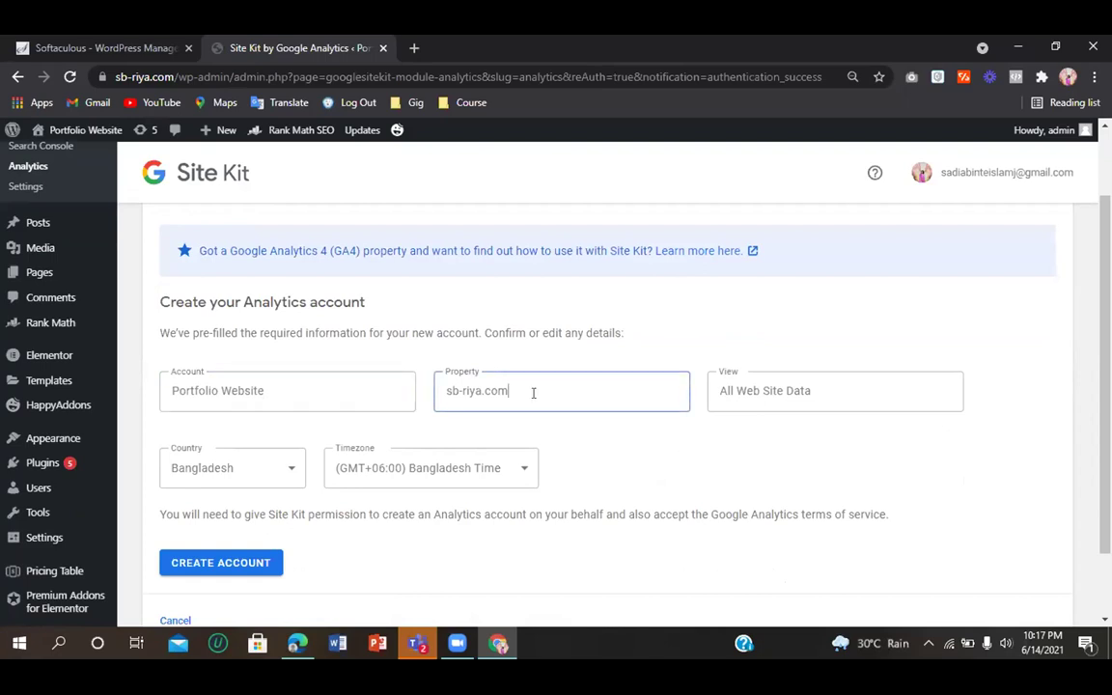
{"action": "left_click", "coordinate": [818, 384]}
{"action": "key", "text": "ctrl+a"}
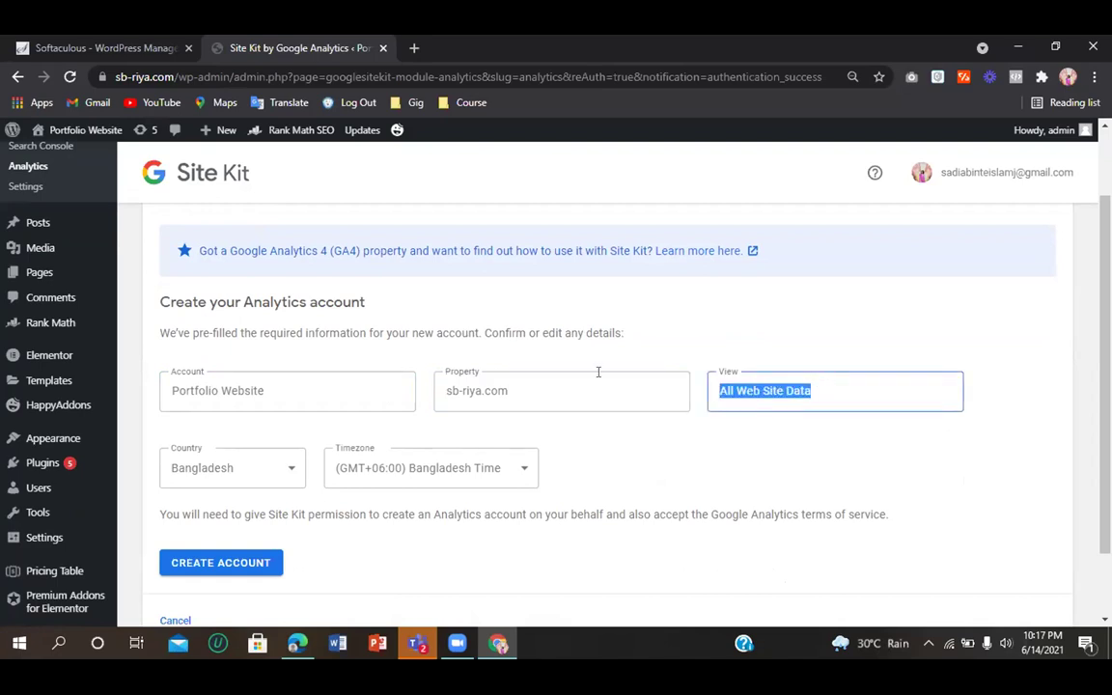
Step: Copy the Property value sb-riya.com into the View field and create the Analytics account
{"action": "double_click", "coordinate": [561, 386]}
{"action": "key", "text": "ctrl+a"}
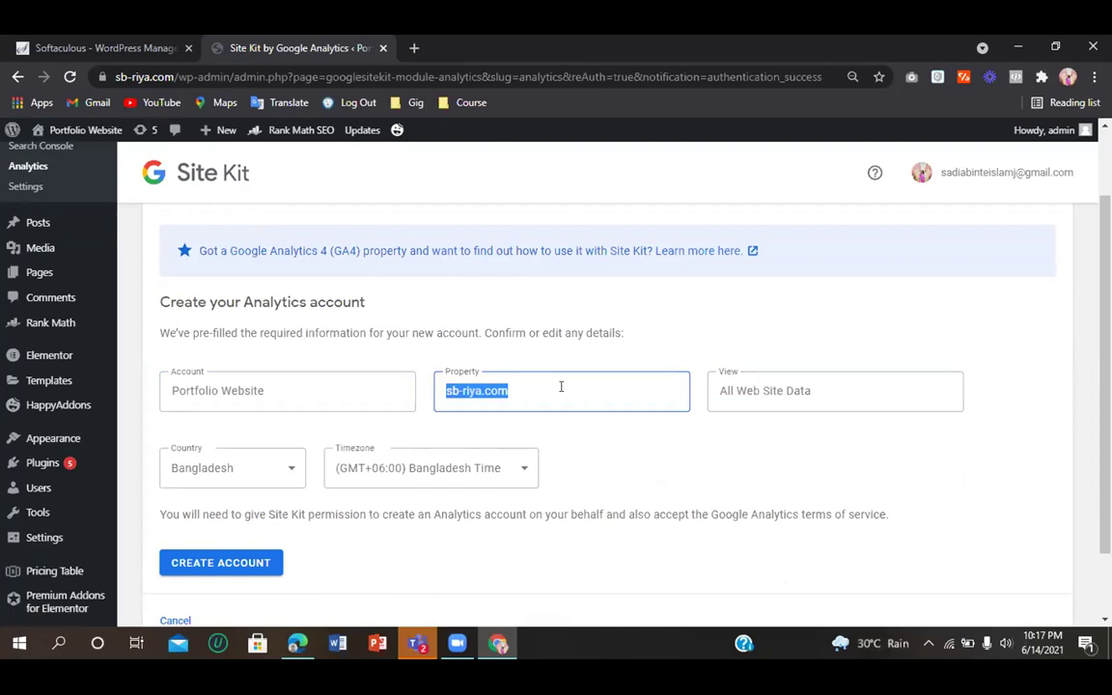
{"action": "right_click", "coordinate": [563, 394]}
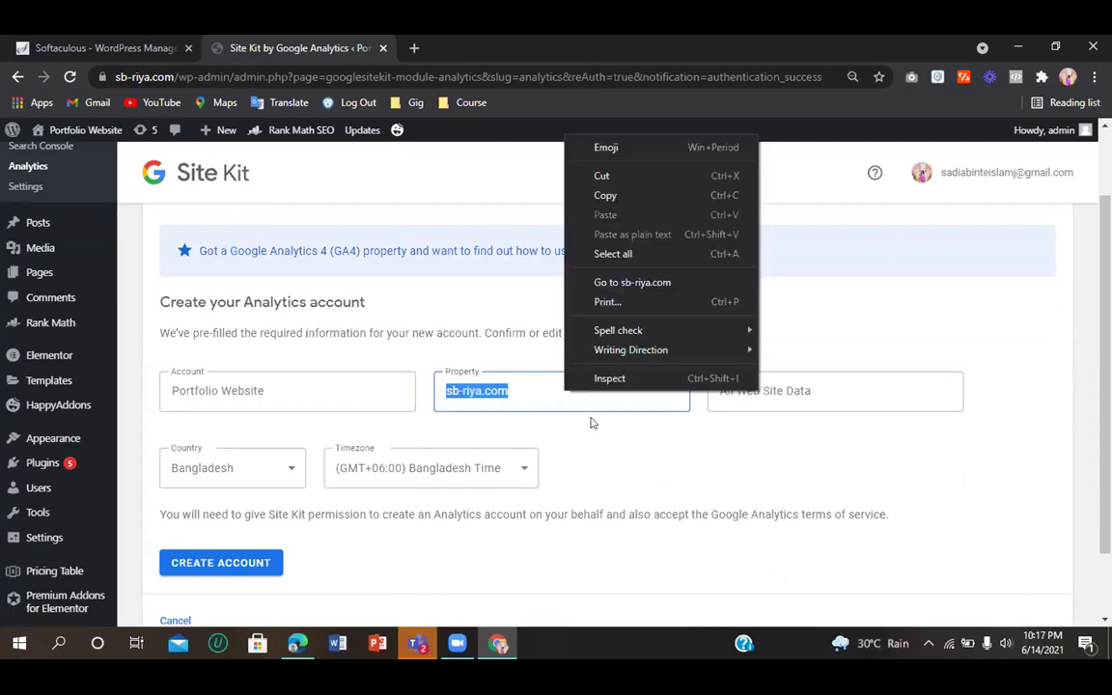
{"action": "left_click", "coordinate": [605, 196]}
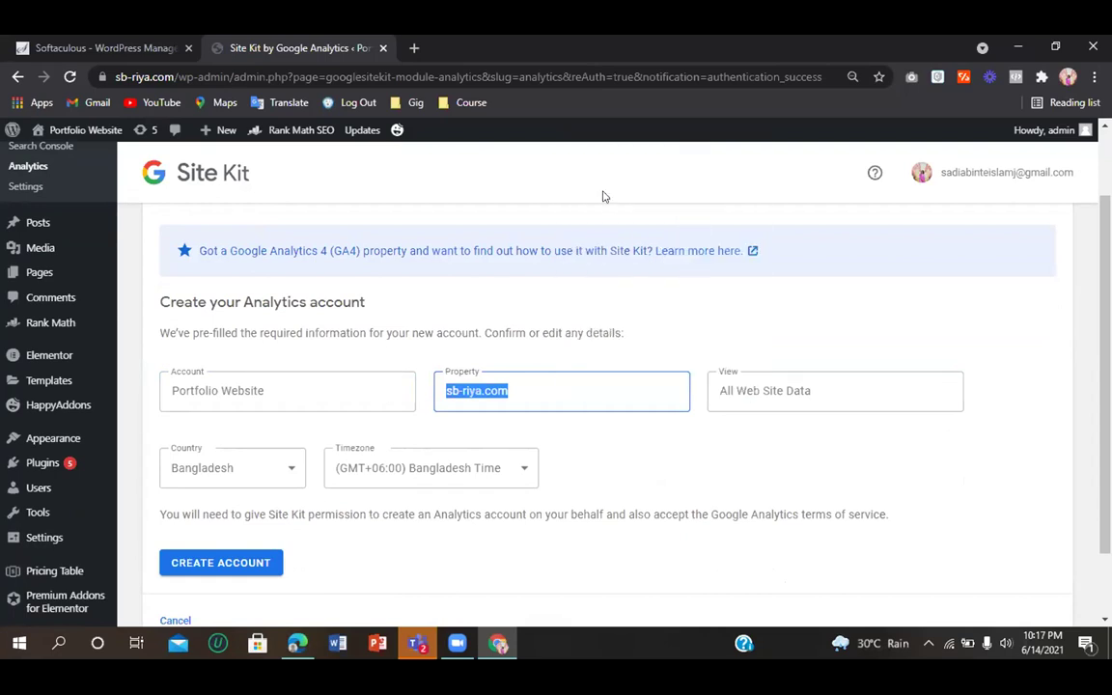
{"action": "triple_click", "coordinate": [793, 390]}
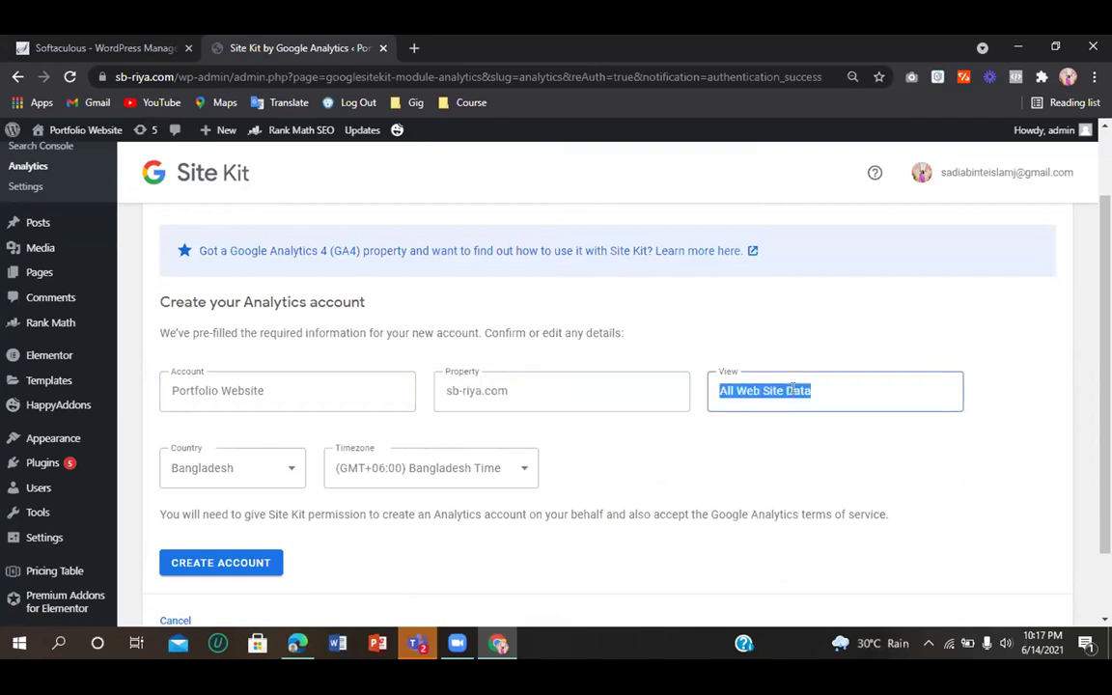
{"action": "key", "text": "ctrl+v"}
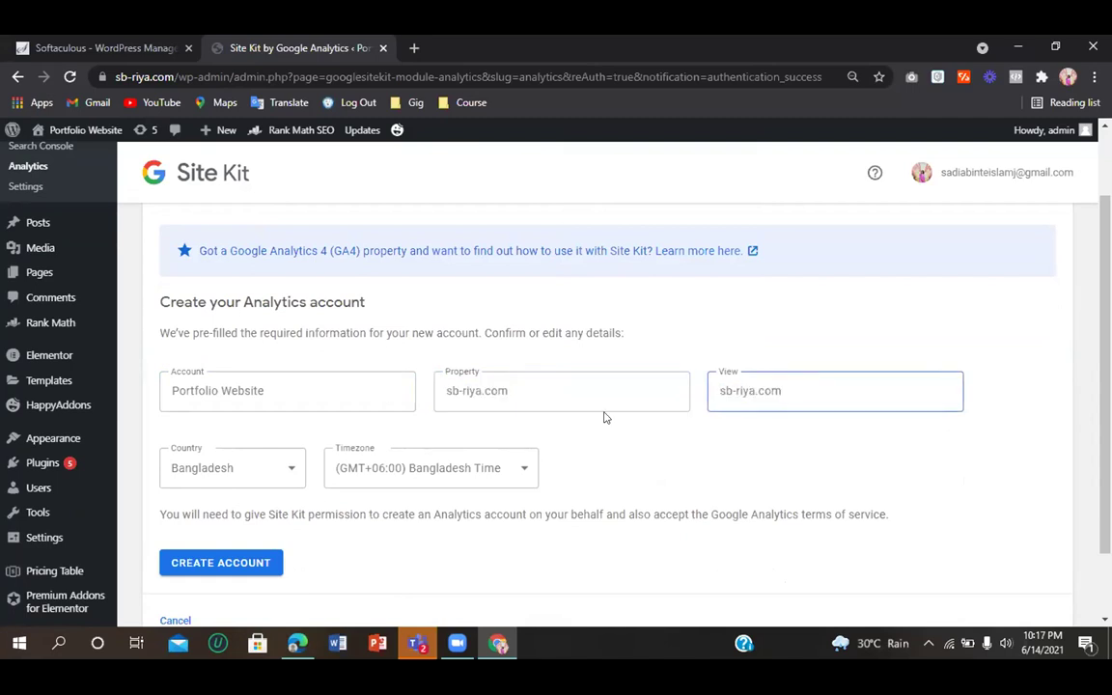
{"action": "left_click", "coordinate": [221, 568]}
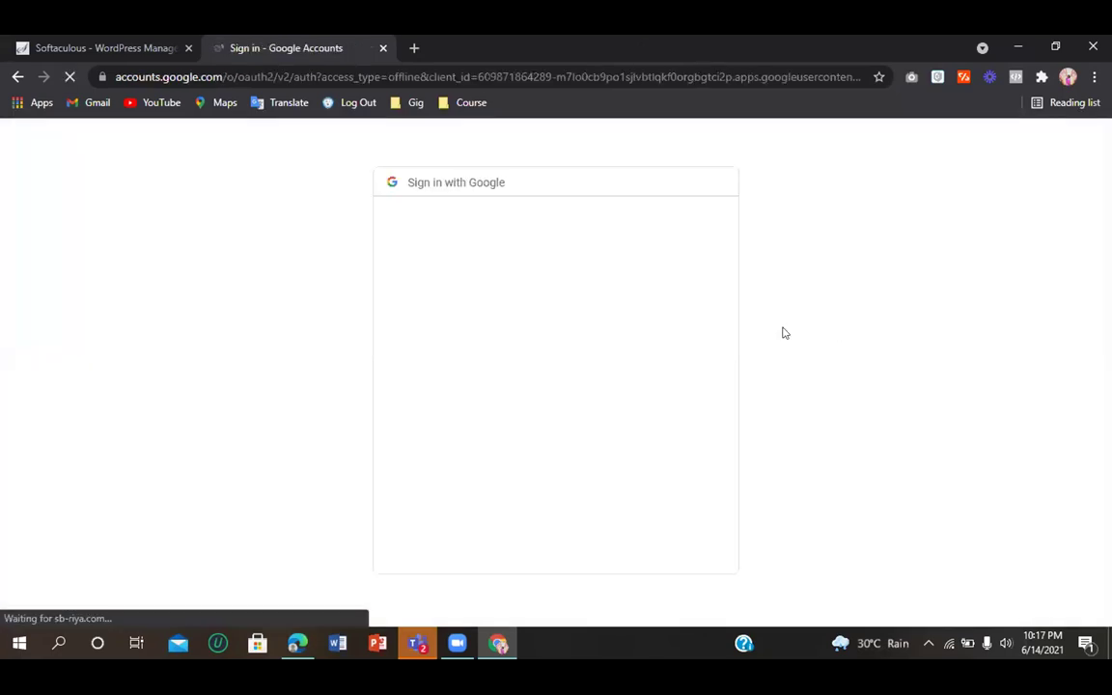
Step: Sign in with the chosen Google account and allow Site Kit access on the consent page
{"action": "left_click", "coordinate": [551, 341]}
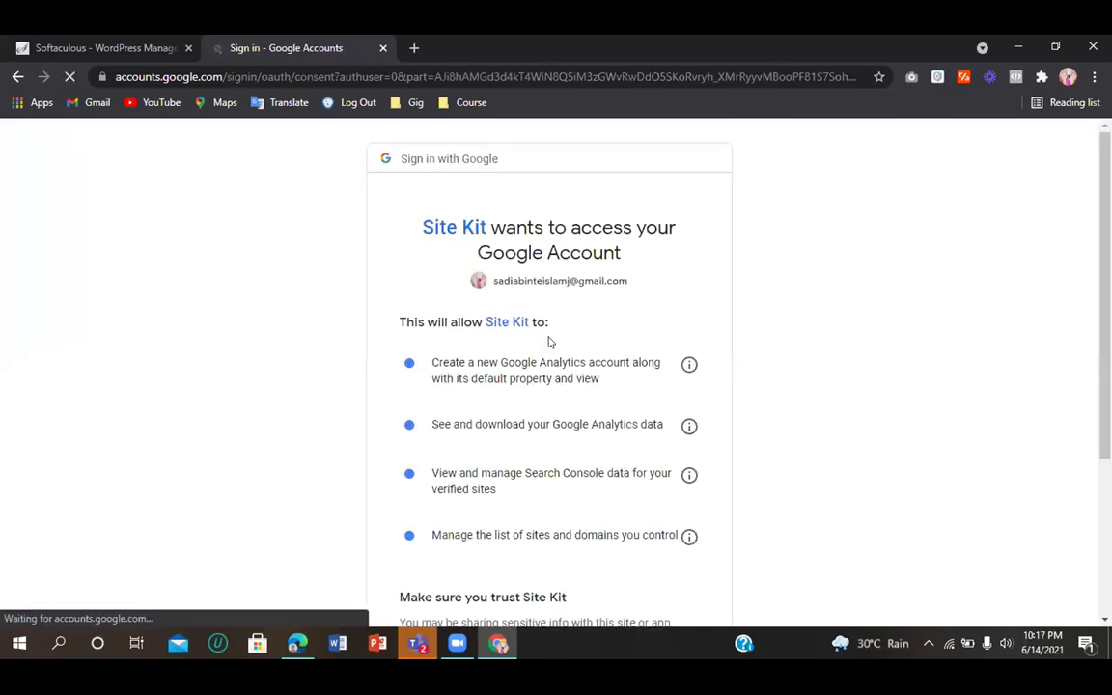
{"action": "scroll", "coordinate": [588, 402], "scroll_direction": "down", "scroll_amount": 3}
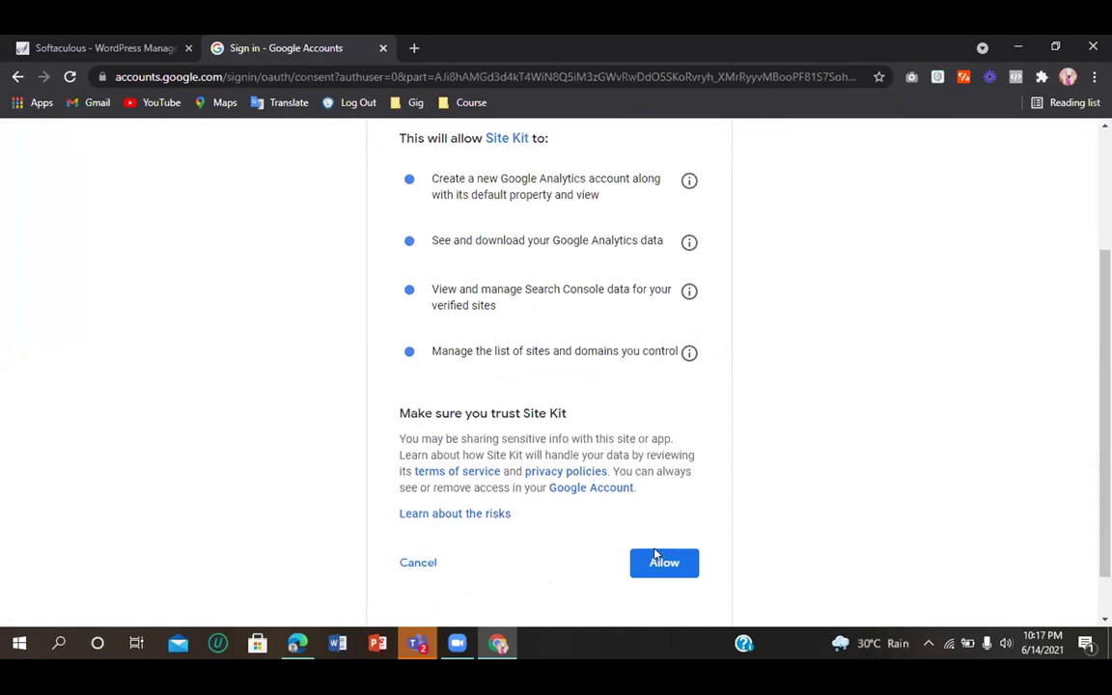
{"action": "left_click", "coordinate": [655, 554]}
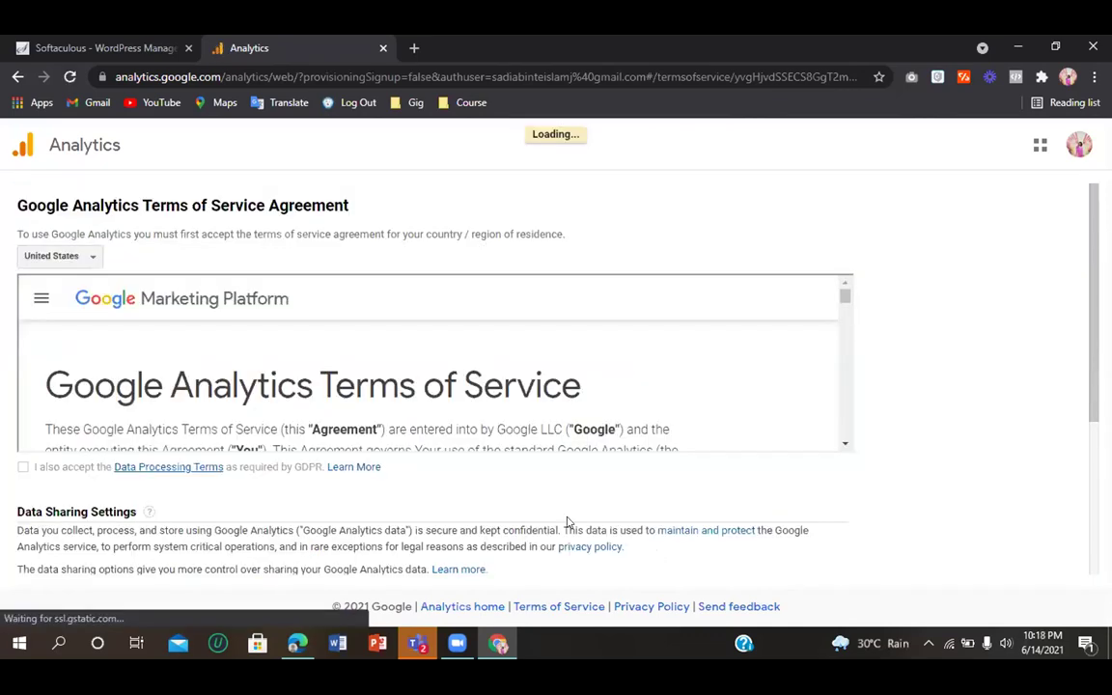
Step: Set the country to Bangladesh and tick the Data Processing Terms box
{"action": "left_click", "coordinate": [58, 256]}
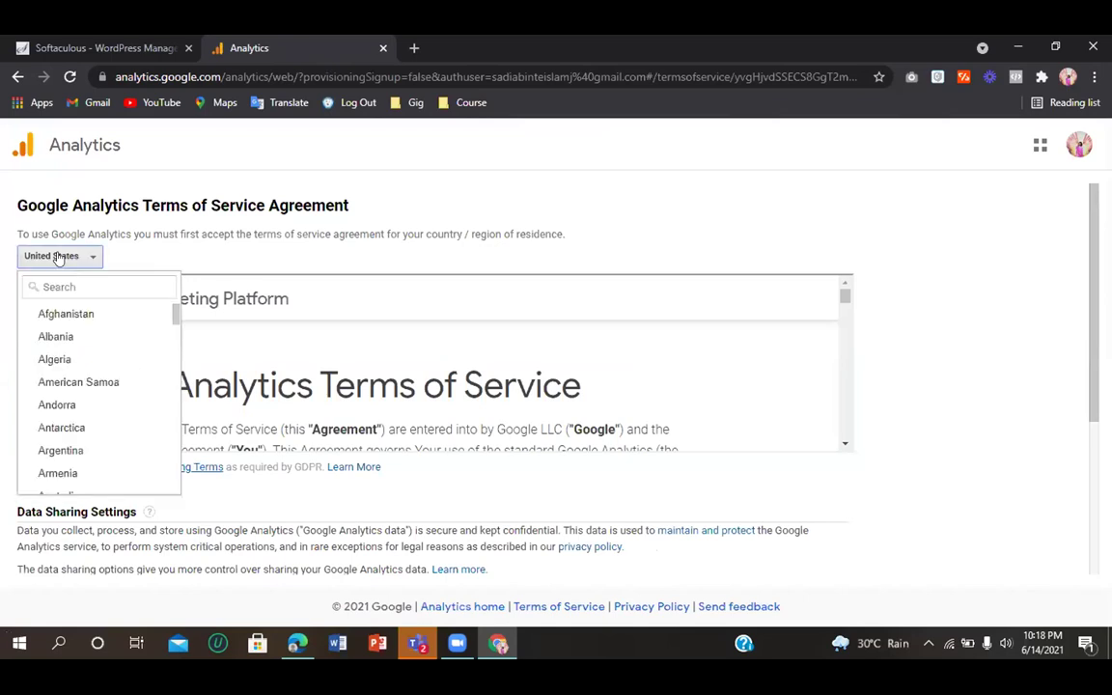
{"action": "type", "text": "ban"}
{"action": "left_click", "coordinate": [78, 335]}
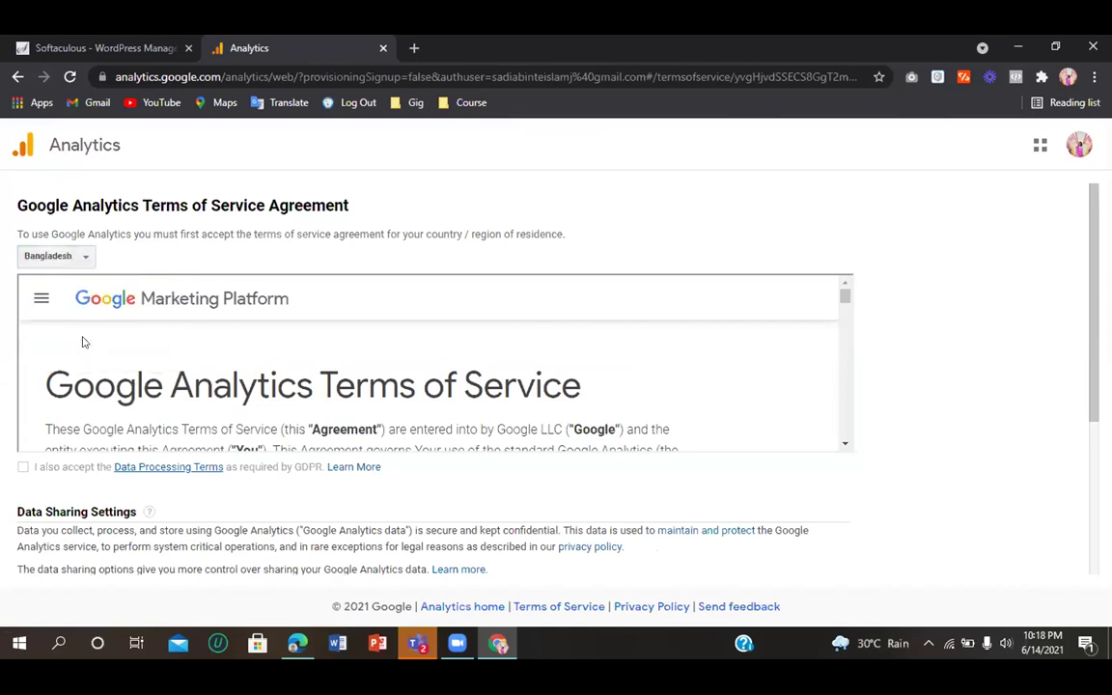
{"action": "left_click", "coordinate": [23, 467]}
Step: Accept the Google Analytics terms of service and return to the Site Kit dashboard
{"action": "scroll", "coordinate": [359, 429], "scroll_direction": "down", "scroll_amount": 3}
{"action": "scroll", "coordinate": [359, 430], "scroll_direction": "down", "scroll_amount": 3}
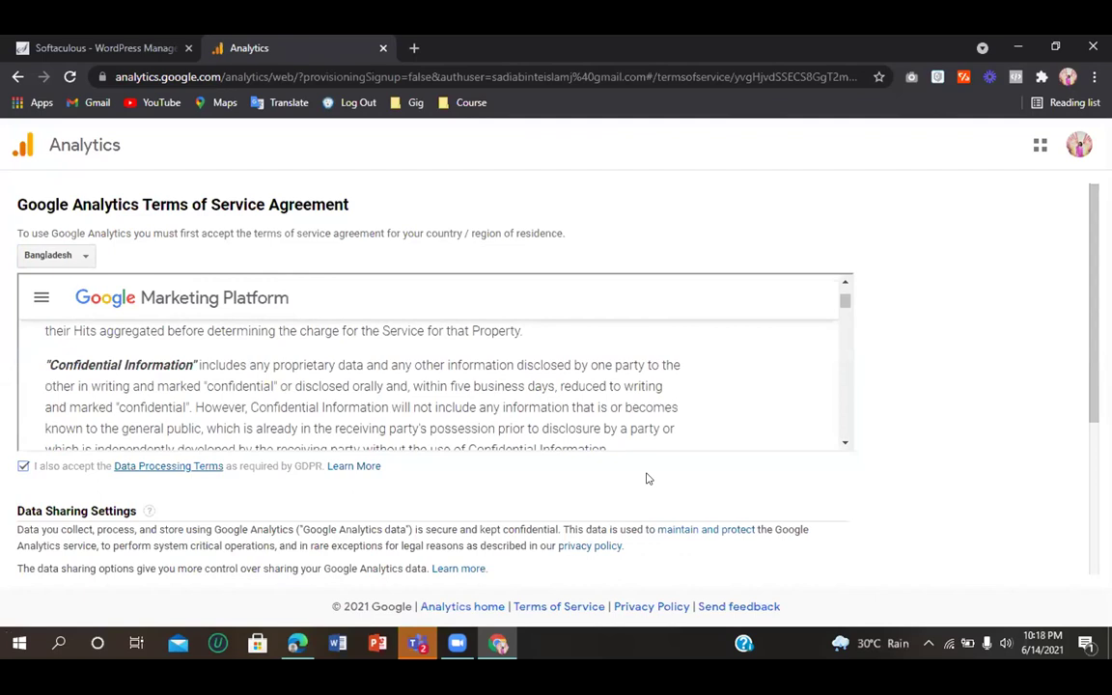
{"action": "scroll", "coordinate": [1047, 471], "scroll_direction": "down", "scroll_amount": 1}
{"action": "scroll", "coordinate": [1068, 487], "scroll_direction": "down", "scroll_amount": 3}
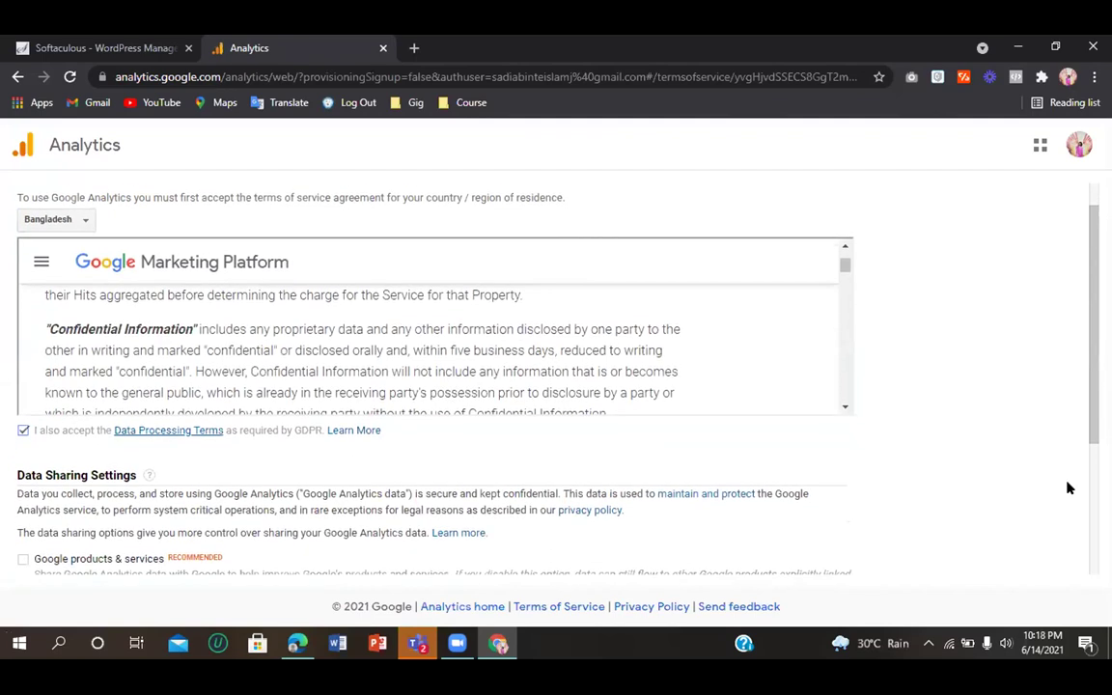
{"action": "scroll", "coordinate": [107, 381], "scroll_direction": "down", "scroll_amount": 1}
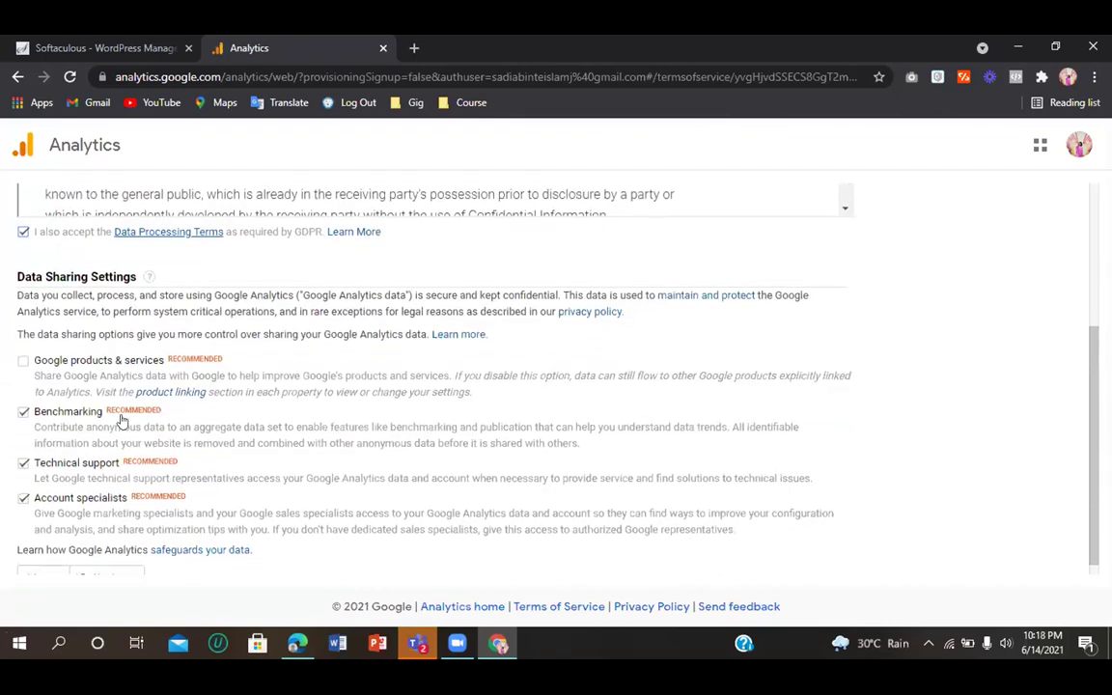
{"action": "left_click", "coordinate": [46, 561]}
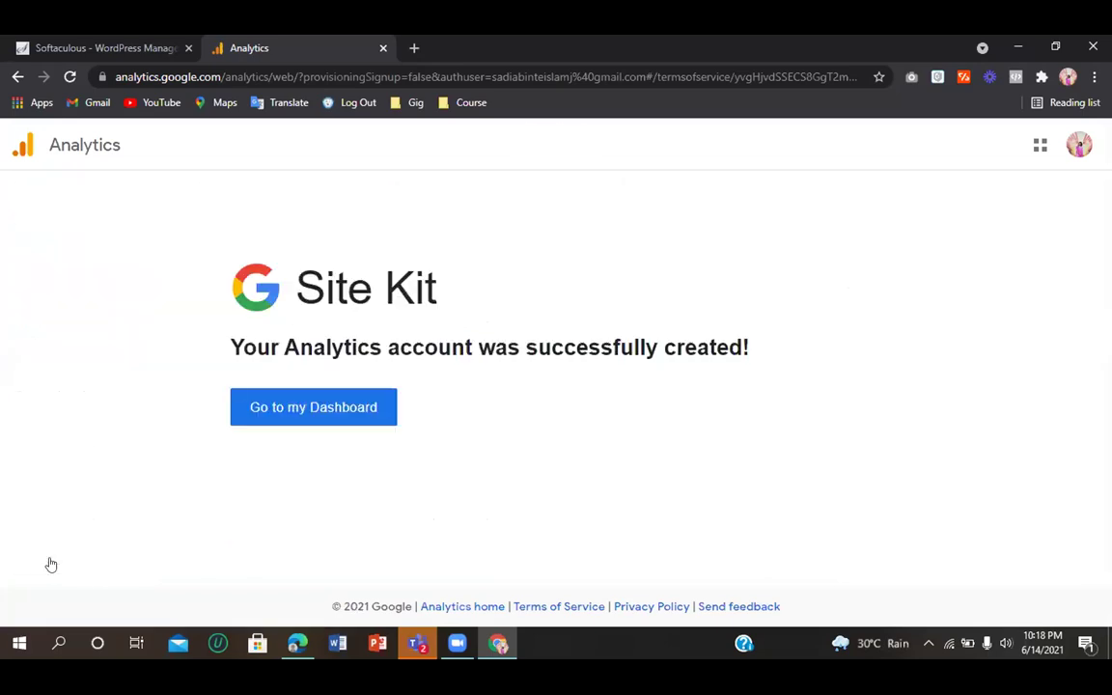
{"action": "left_click", "coordinate": [293, 419]}
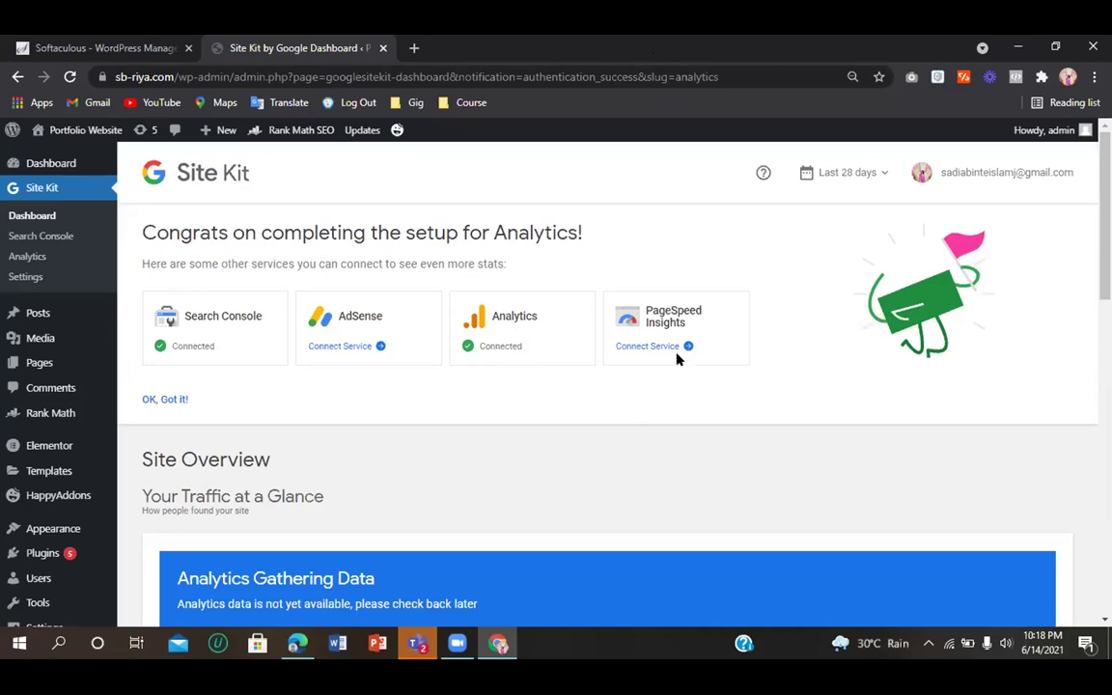
Step: Connect PageSpeed Insights from the Site Kit dashboard
{"action": "left_click", "coordinate": [647, 347]}
{"action": "mouse_move", "coordinate": [104, 132]}
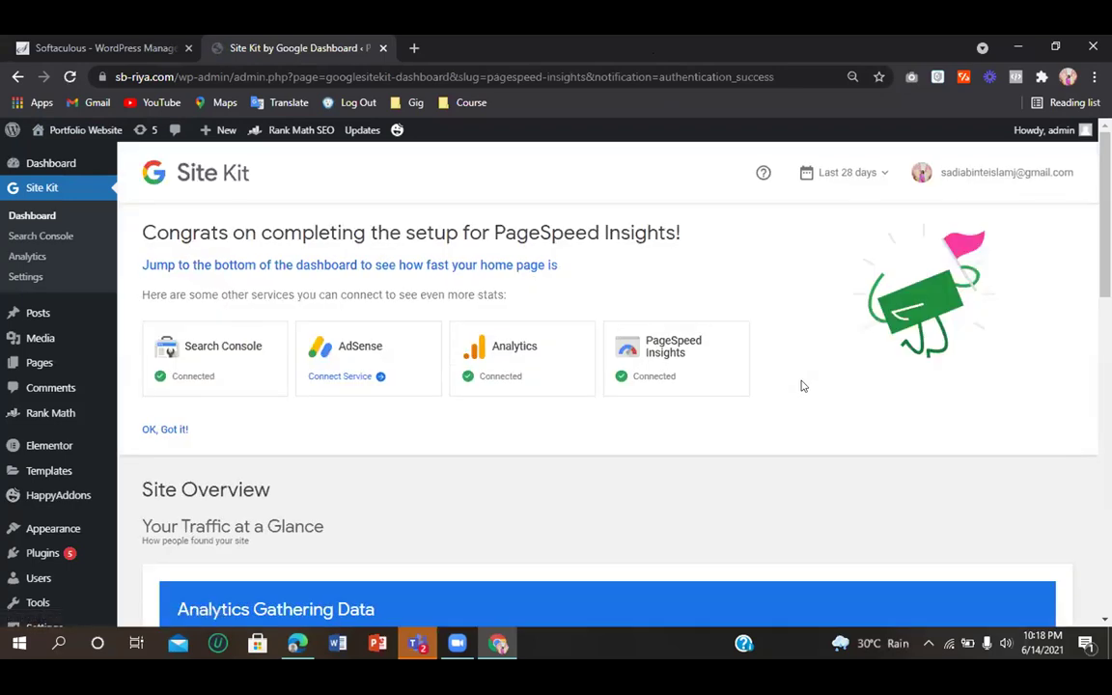
Step: Scroll through the Site Kit dashboard to review the connected services
{"action": "scroll", "coordinate": [385, 421], "scroll_direction": "down", "scroll_amount": 8}
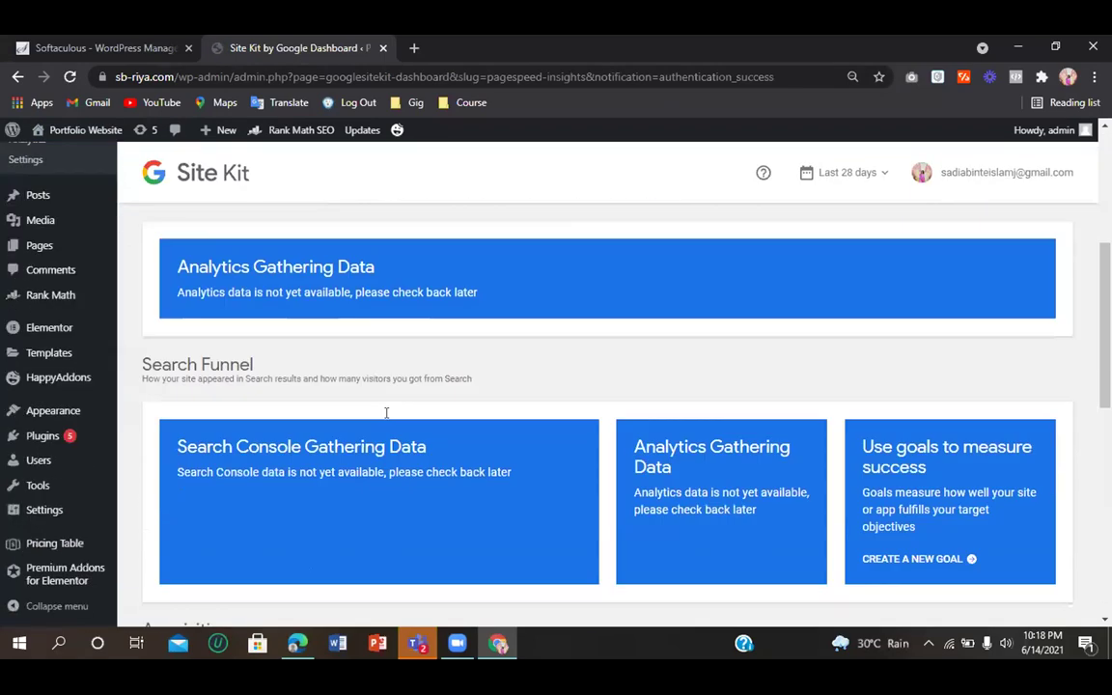
{"action": "scroll", "coordinate": [332, 409], "scroll_direction": "up", "scroll_amount": 2}
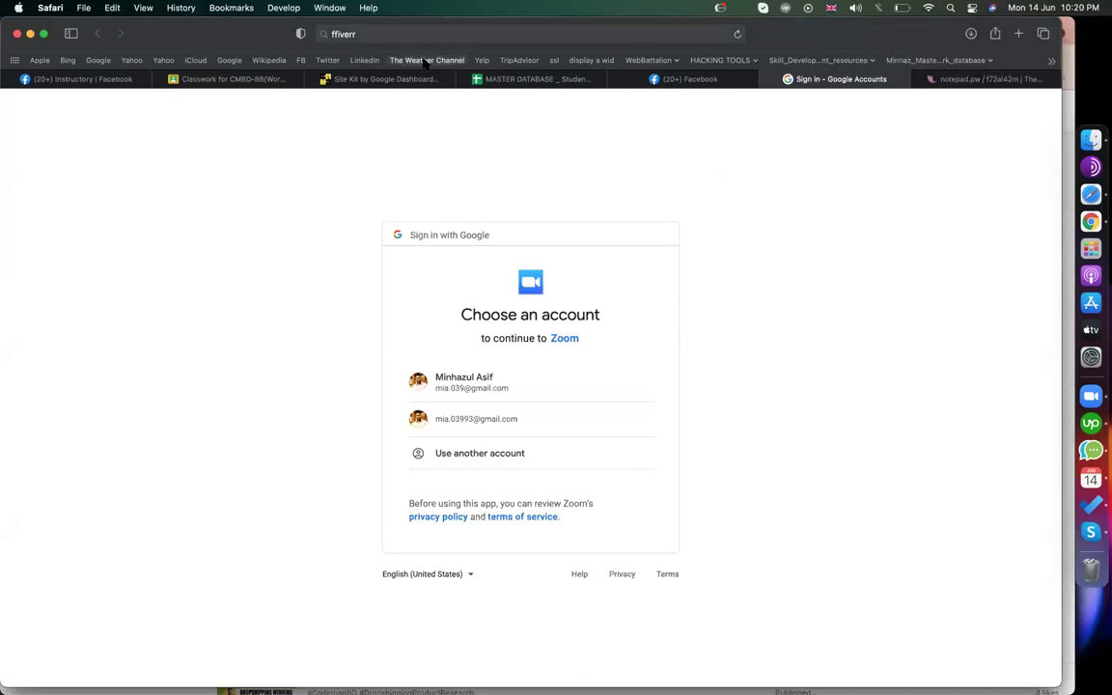
Step: Switch to the Site Kit dashboard and review its Site Overview charts, highlighting the 4.1K users figure
{"action": "left_click", "coordinate": [382, 78]}
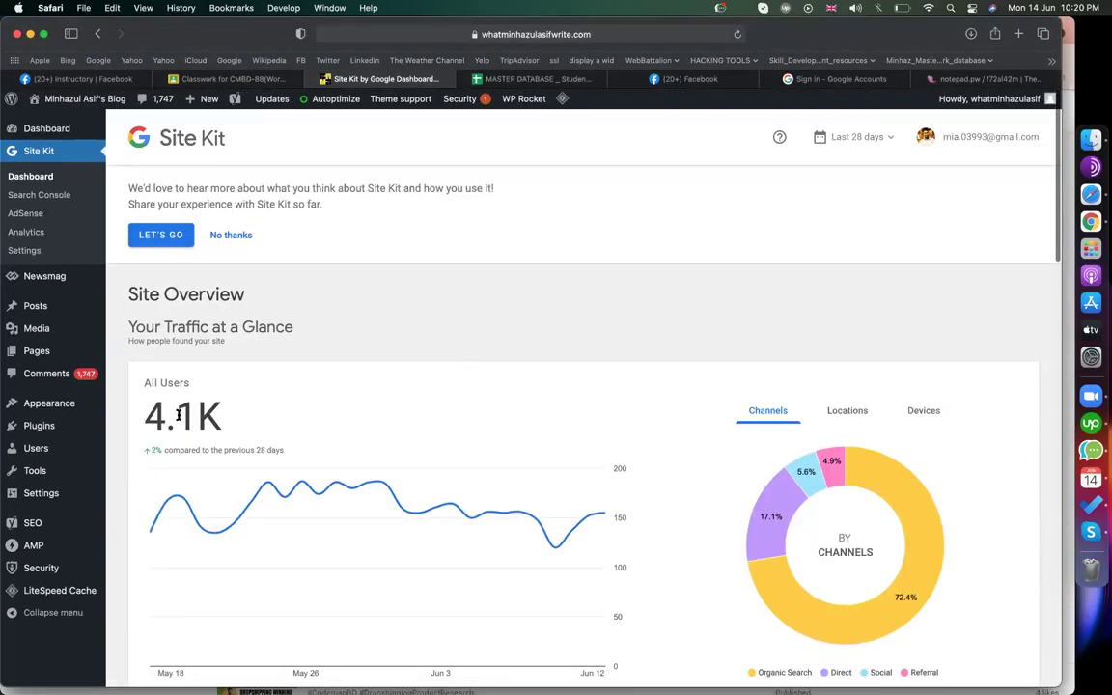
{"action": "double_click", "coordinate": [178, 414]}
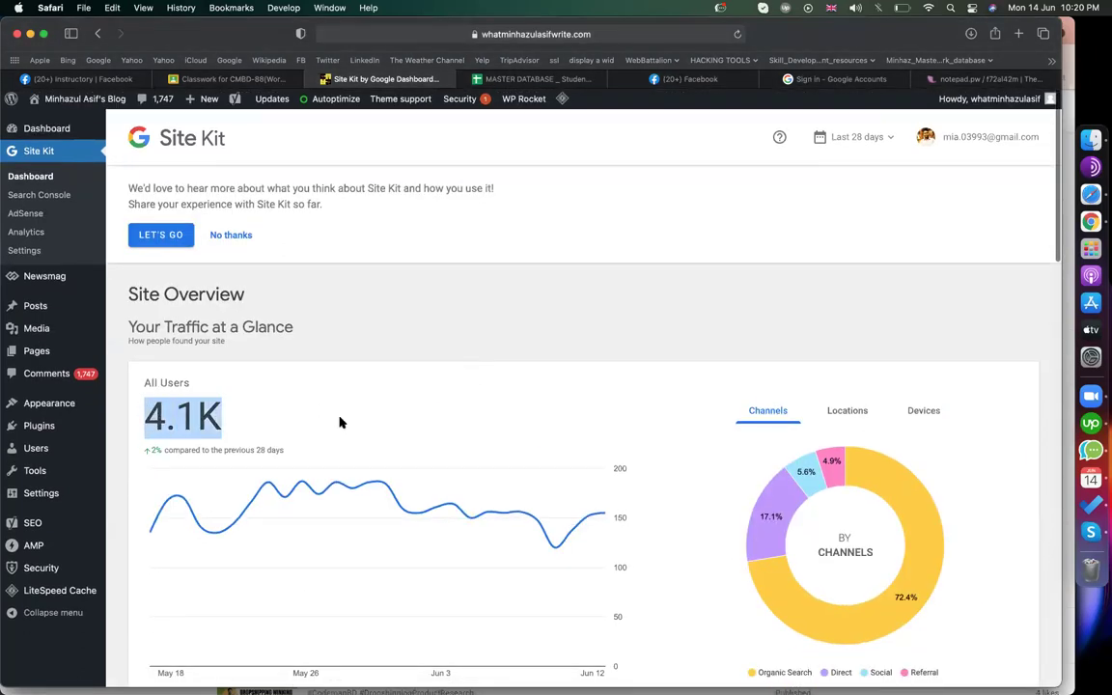
{"action": "scroll", "coordinate": [340, 422], "scroll_direction": "down", "scroll_amount": 3}
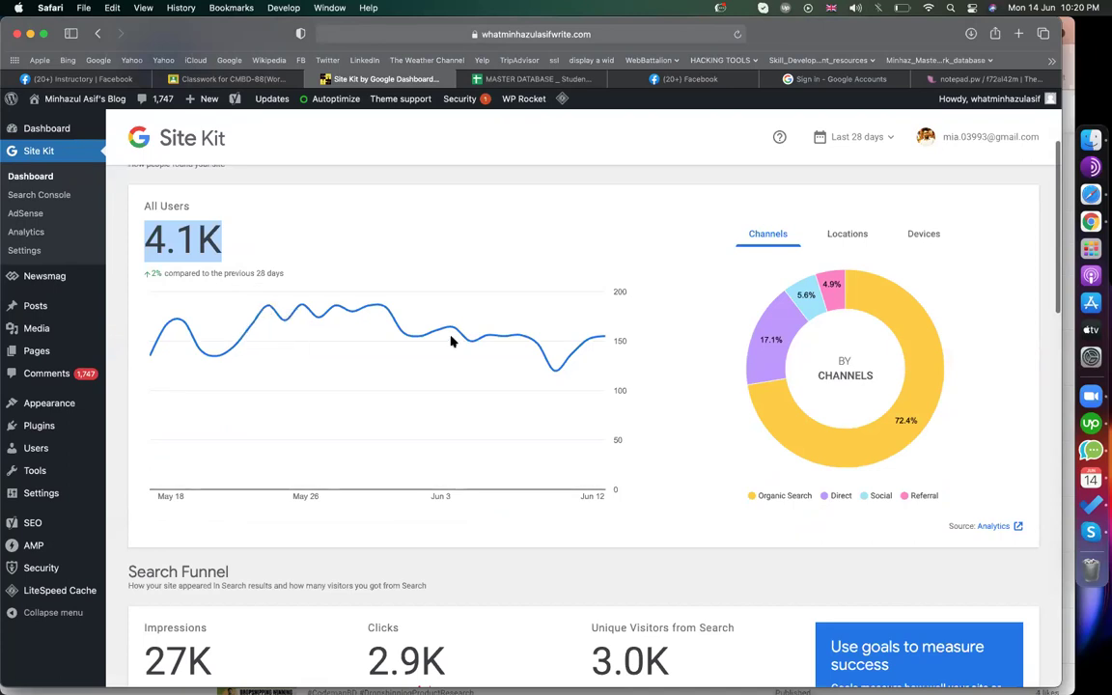
{"action": "scroll", "coordinate": [579, 421], "scroll_direction": "up", "scroll_amount": 1}
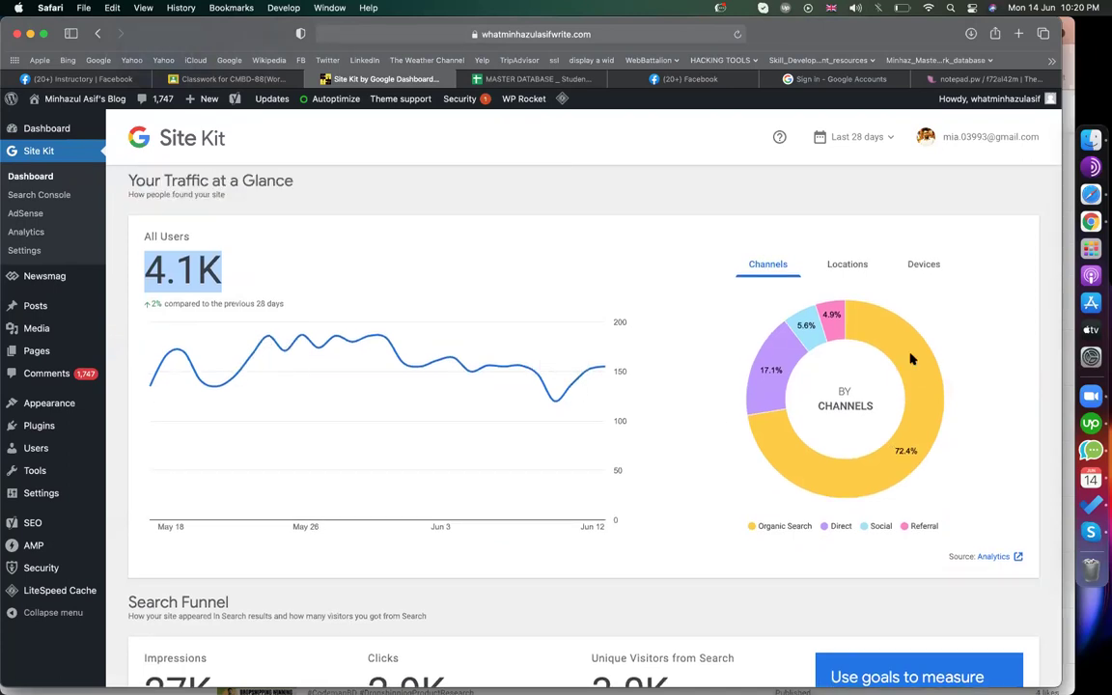
{"action": "mouse_move", "coordinate": [915, 373]}
{"action": "scroll", "coordinate": [752, 308], "scroll_direction": "down", "scroll_amount": 3}
{"action": "scroll", "coordinate": [752, 308], "scroll_direction": "up", "scroll_amount": 4}
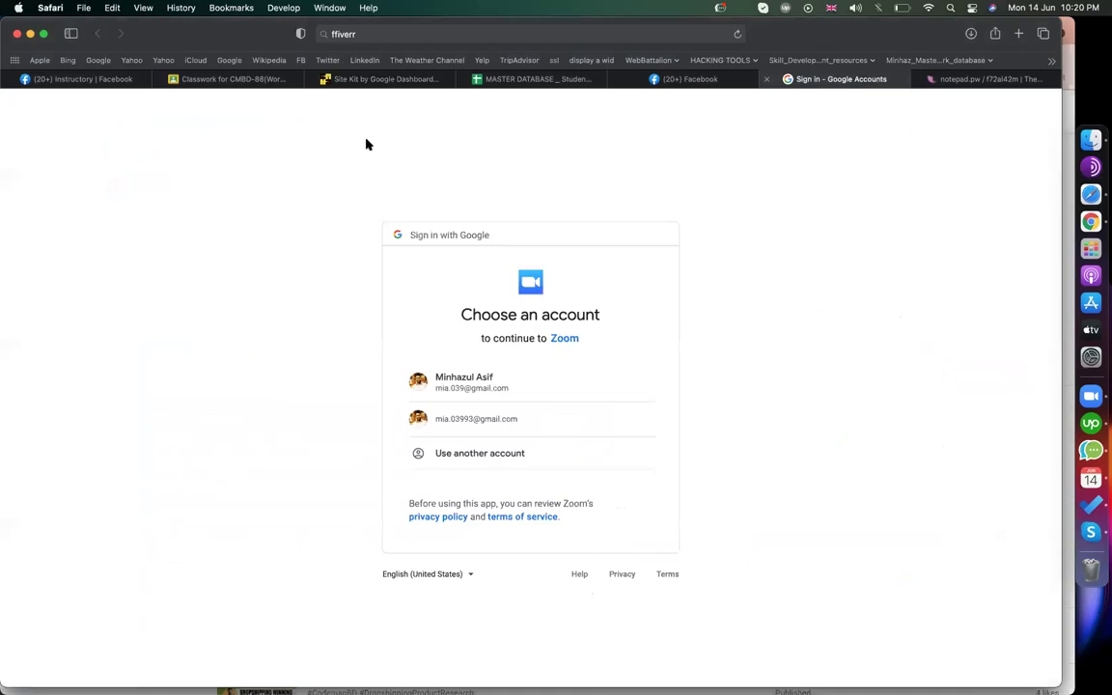
Step: Search Google for 'fiverr html test answers' from the sign-in tab
{"action": "left_click", "coordinate": [787, 78]}
{"action": "left_click", "coordinate": [514, 35]}
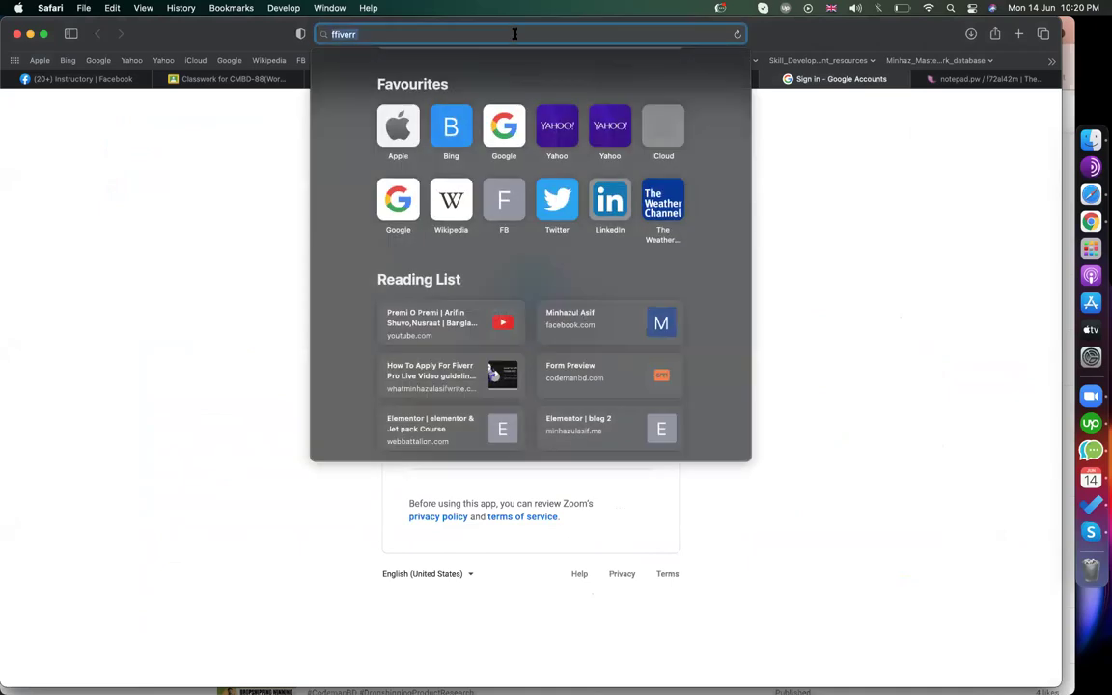
{"action": "type", "text": "fiverr"}
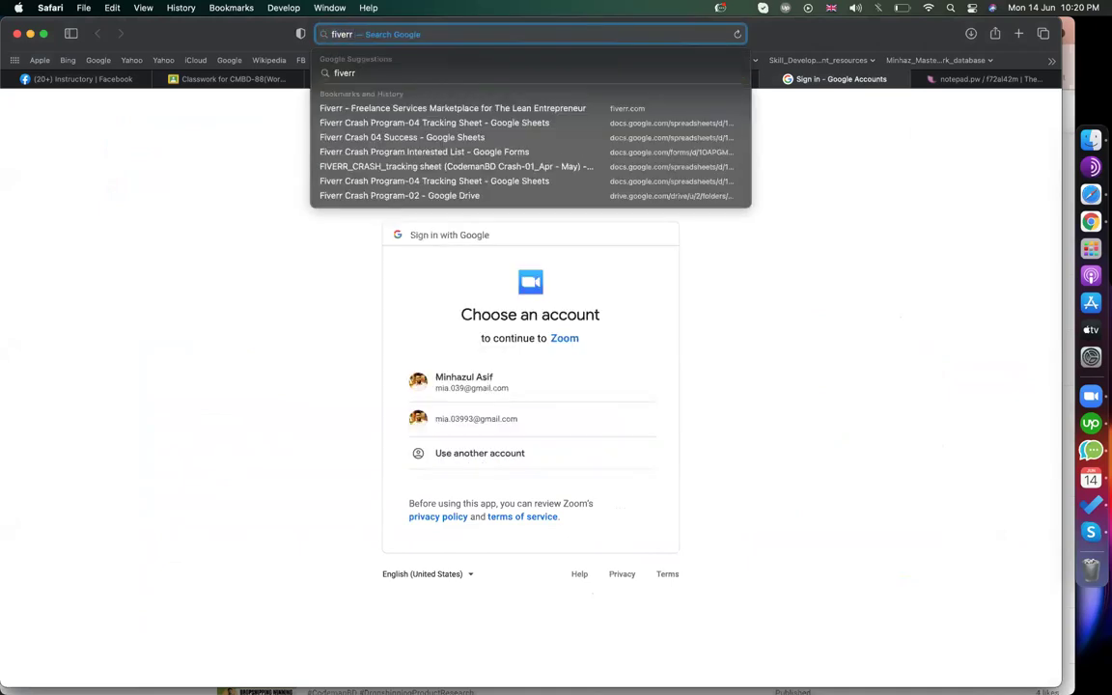
{"action": "type", "text": " html test answers"}
{"action": "key", "text": "Return"}
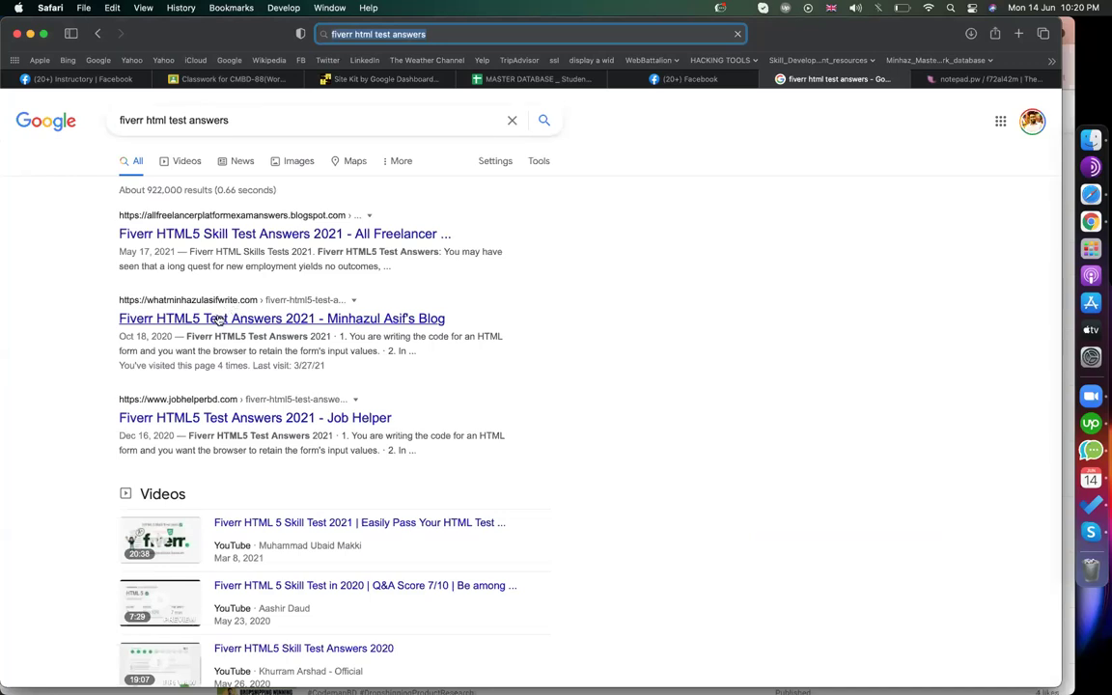
Step: Dismiss the search suggestions and glance at the Site Kit tab before returning to the results
{"action": "left_click", "coordinate": [288, 114]}
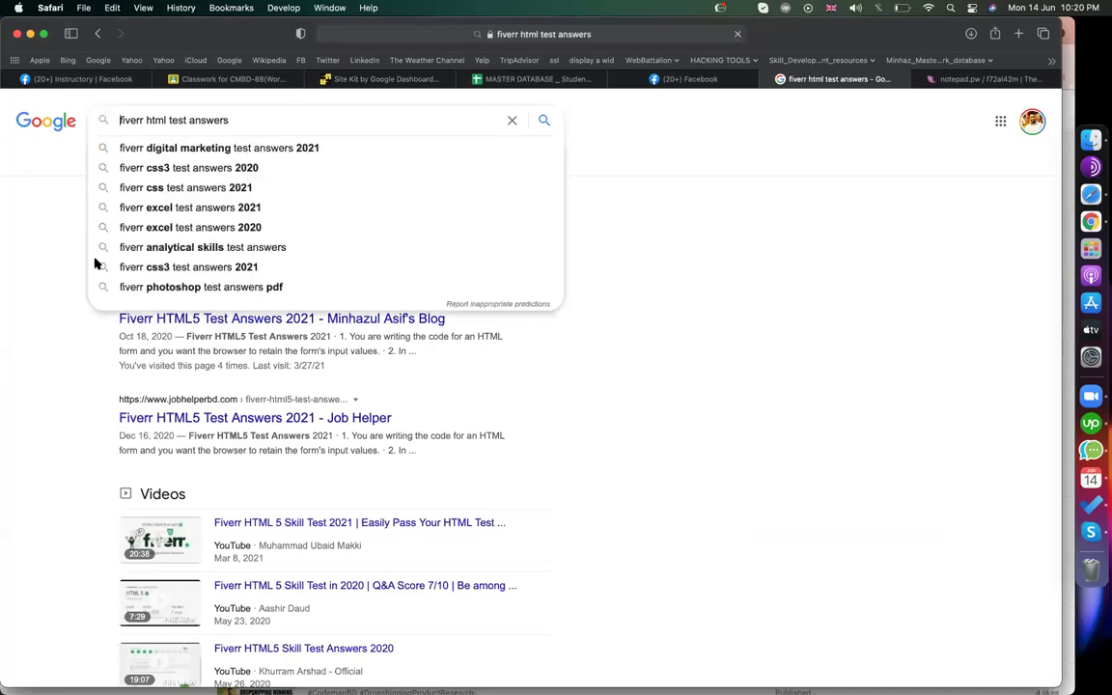
{"action": "left_click", "coordinate": [71, 332]}
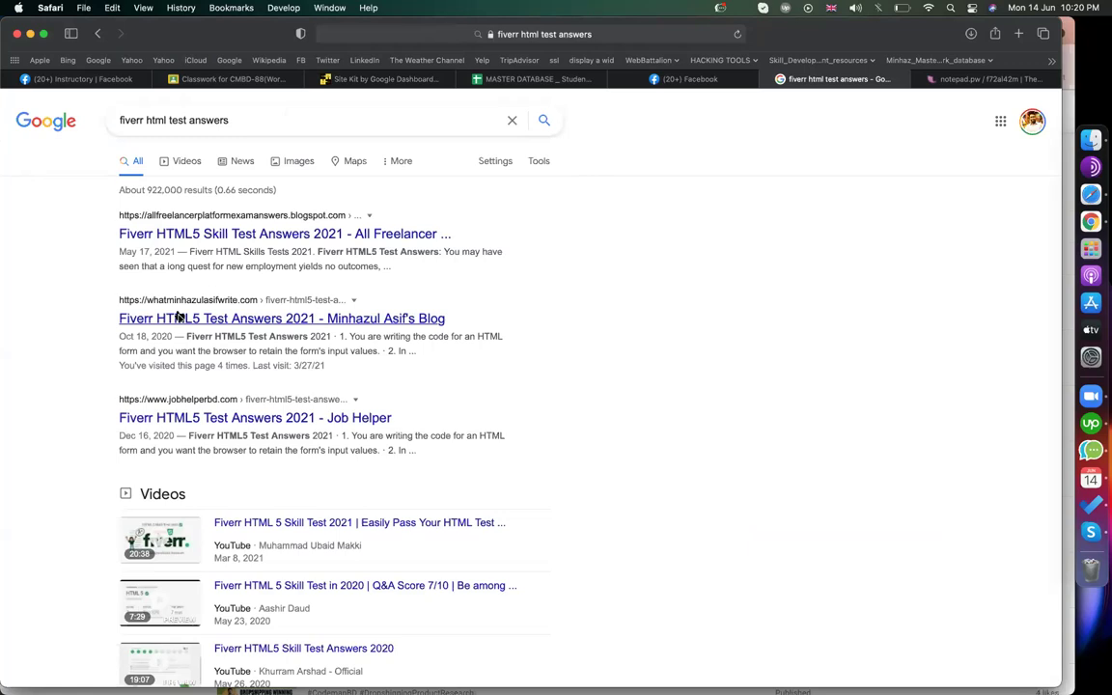
{"action": "left_click", "coordinate": [318, 78]}
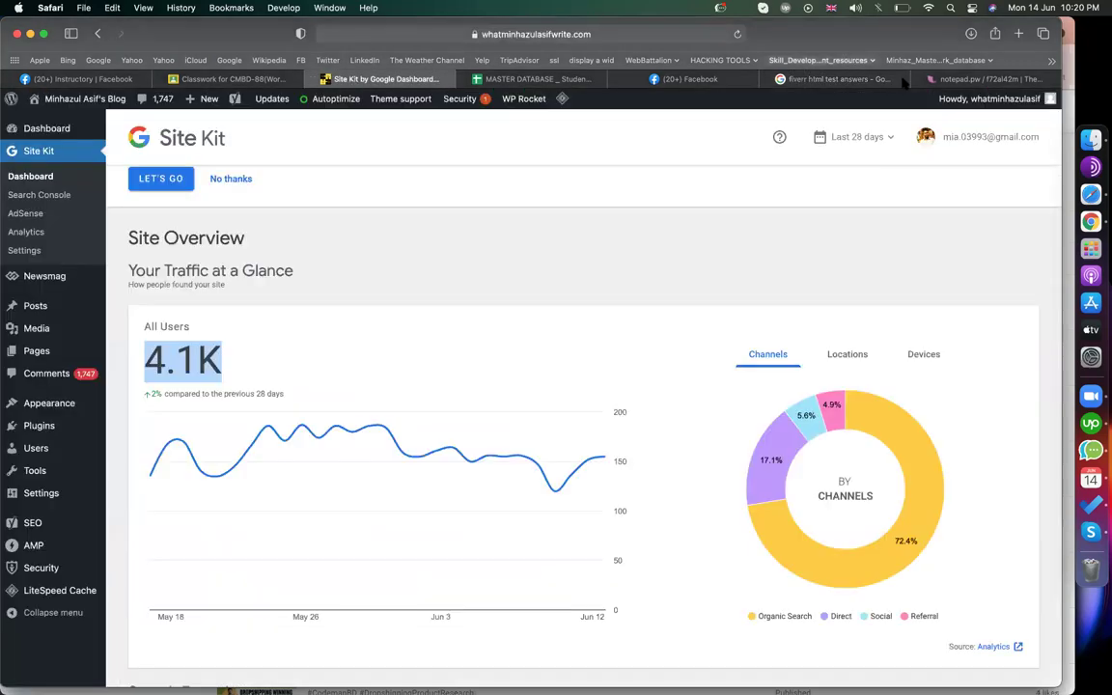
{"action": "left_click", "coordinate": [776, 79]}
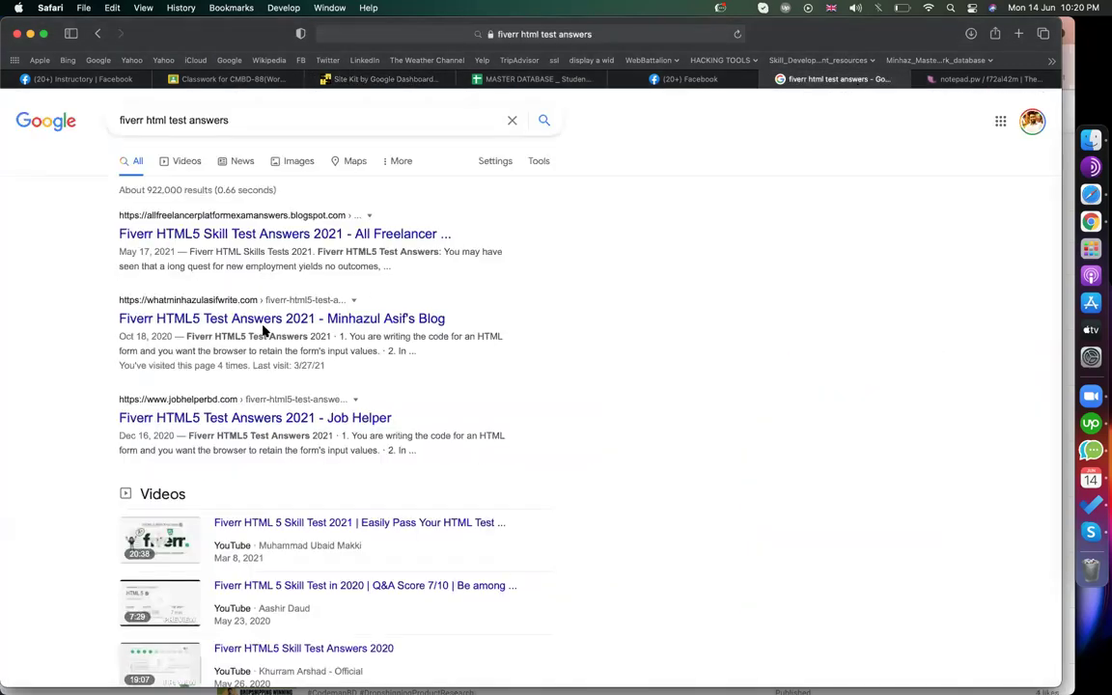
Step: Return to the Site Kit dashboard and inspect the traffic-by-channel donut chart segments
{"action": "left_click", "coordinate": [370, 79]}
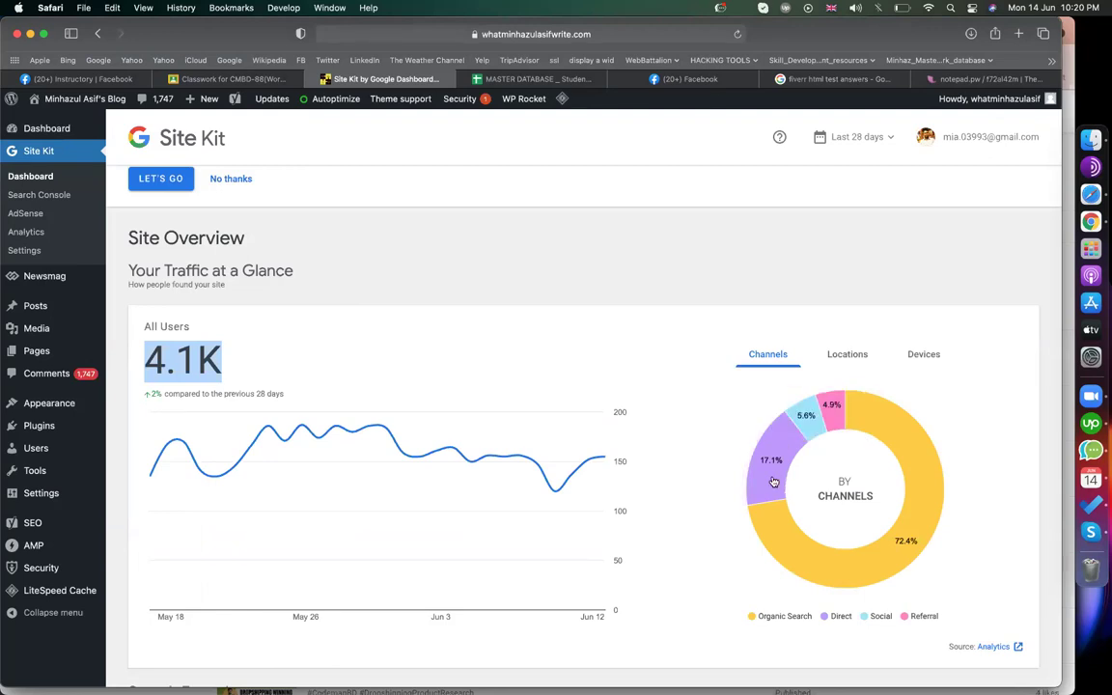
{"action": "mouse_move", "coordinate": [832, 416]}
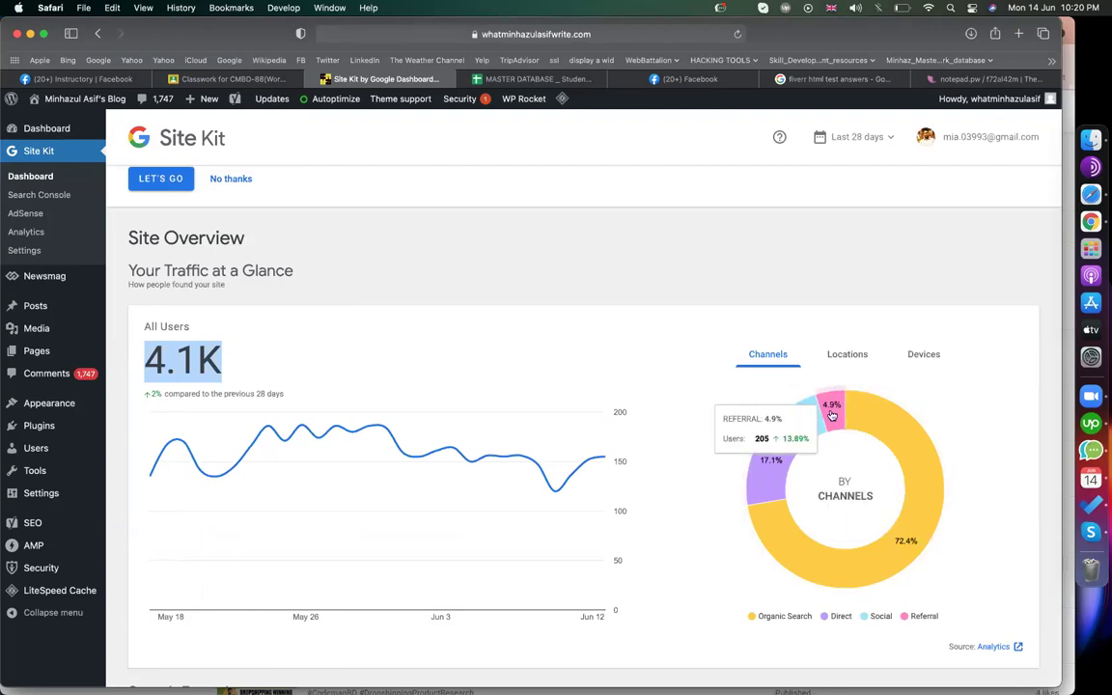
{"action": "mouse_move", "coordinate": [799, 413]}
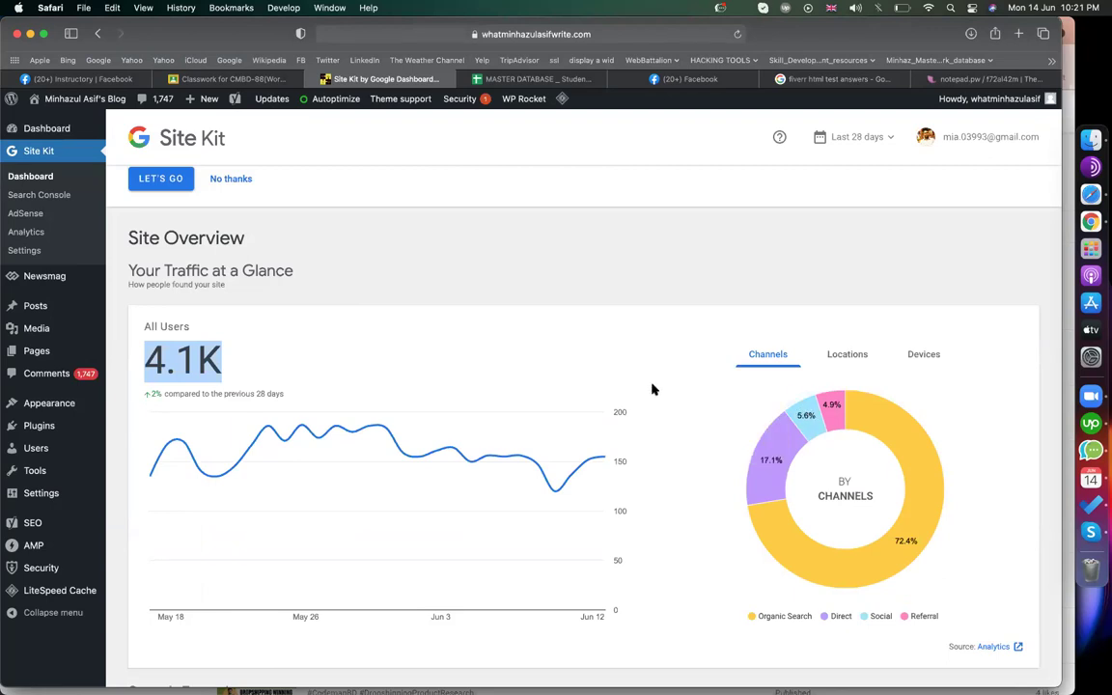
{"action": "scroll", "coordinate": [652, 389], "scroll_direction": "down", "scroll_amount": 2}
{"action": "mouse_move", "coordinate": [908, 449]}
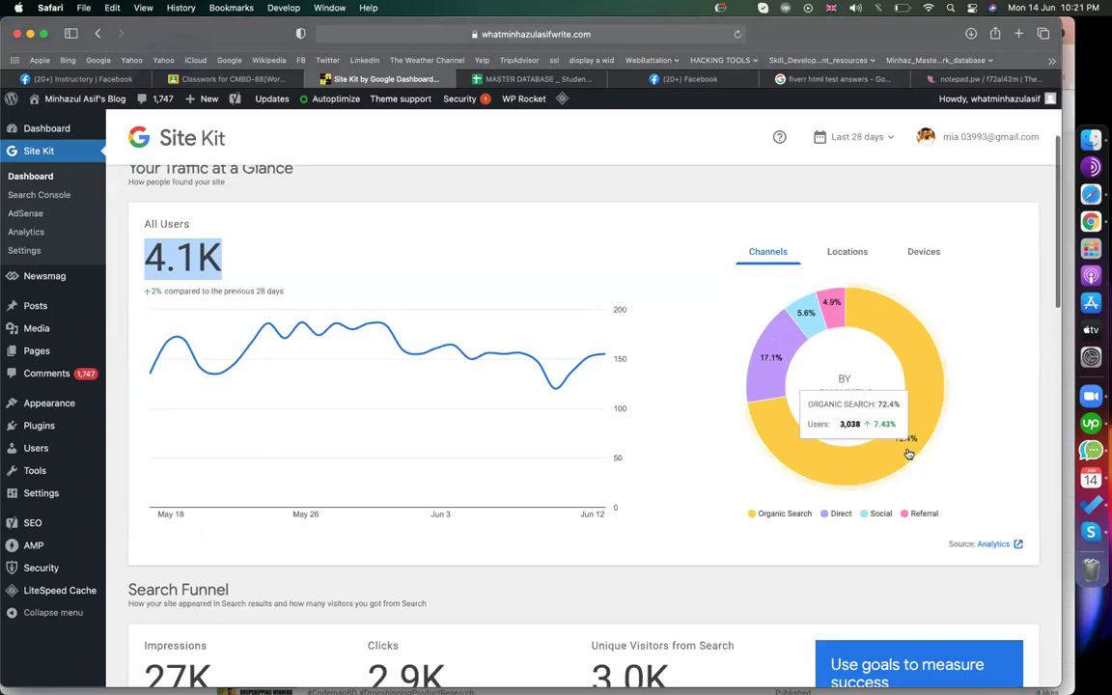
Step: Review the Search Funnel's 2.9K clicks, then bring up the dashboard's date range choices
{"action": "scroll", "coordinate": [700, 491], "scroll_direction": "down", "scroll_amount": 6}
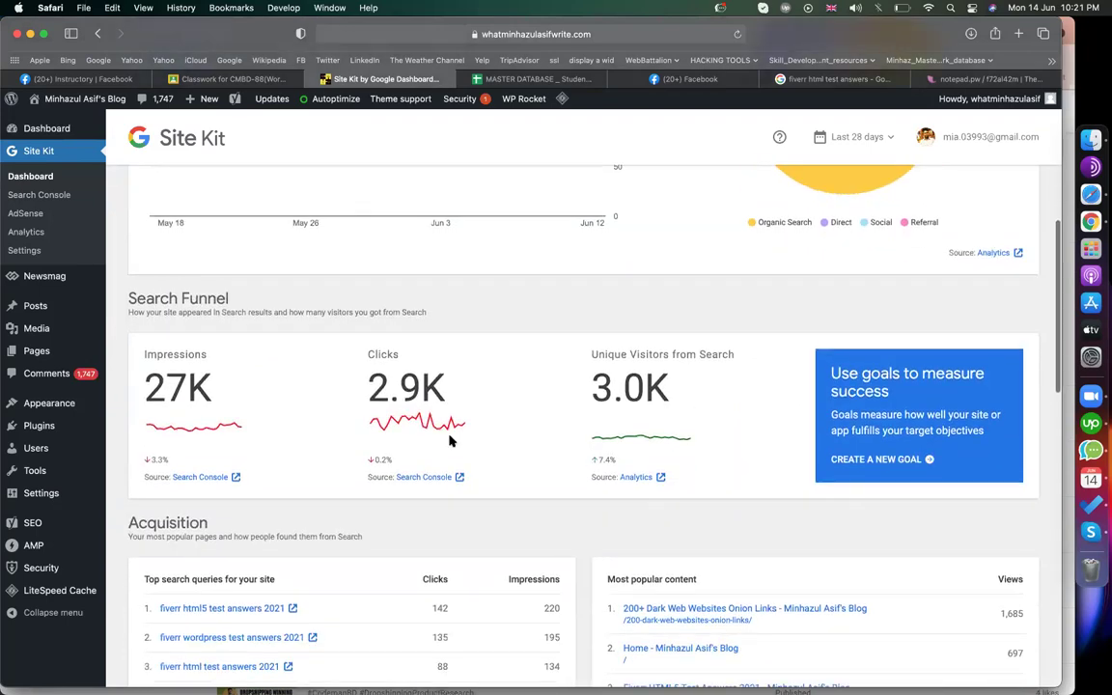
{"action": "left_click_drag", "start_coordinate": [447, 389], "coordinate": [368, 391]}
{"action": "scroll", "coordinate": [628, 309], "scroll_direction": "up", "scroll_amount": 10}
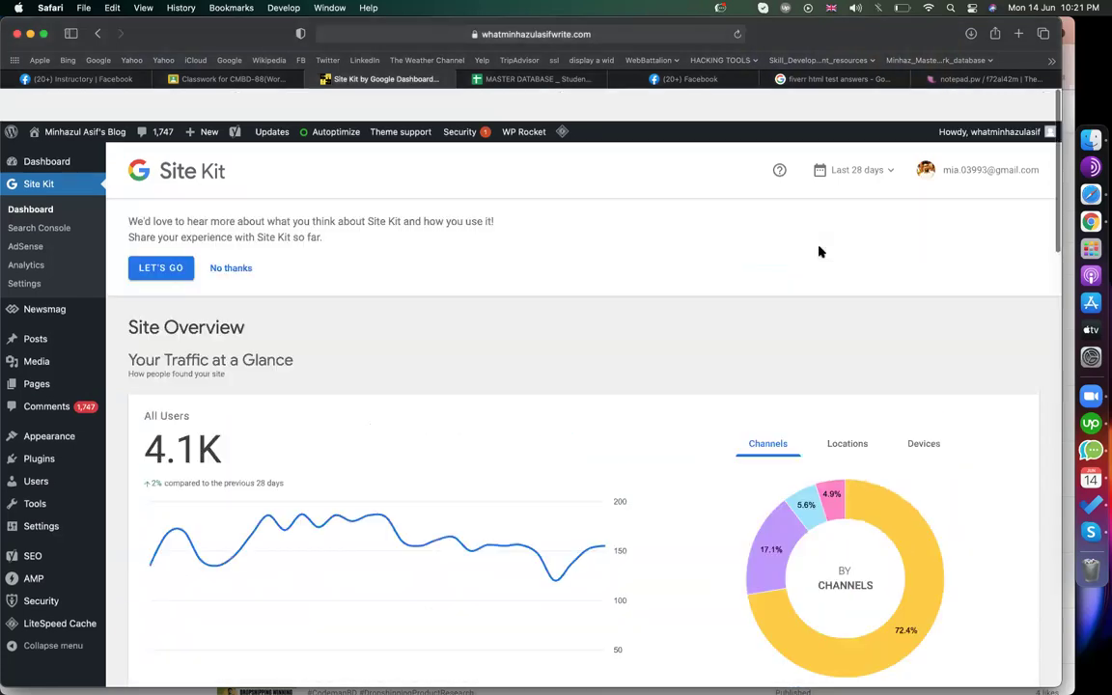
{"action": "left_click", "coordinate": [864, 138]}
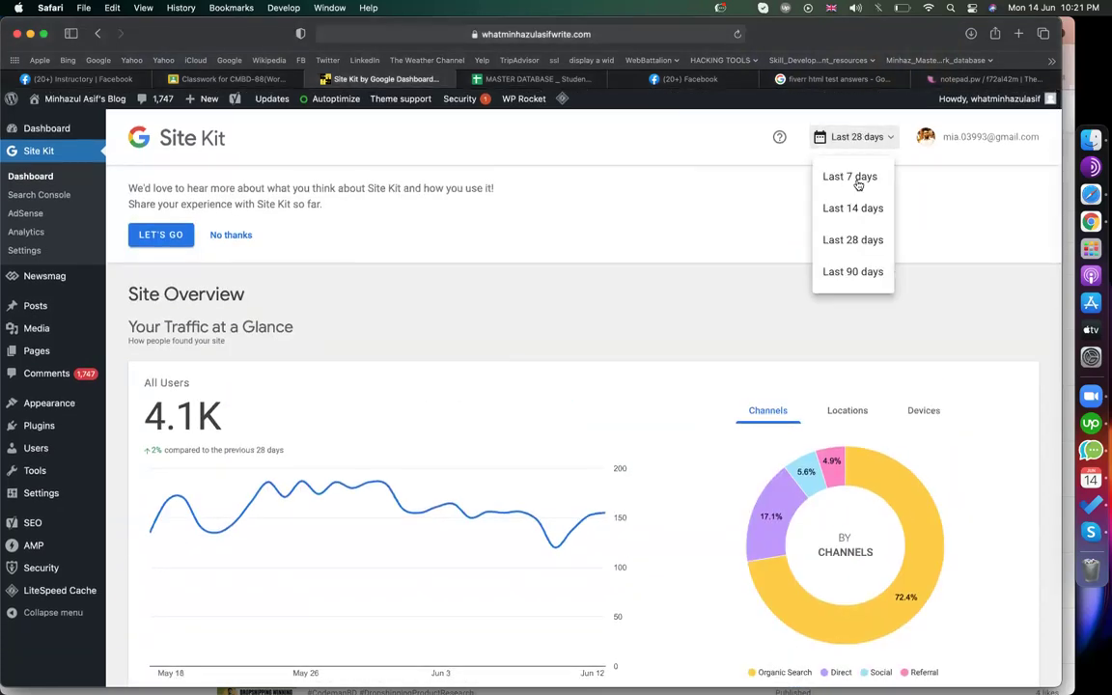
Step: Switch Site Kit to Last 90 days and browse the reports: 11K users, 75K impressions, 8.9K clicks
{"action": "left_click", "coordinate": [861, 274]}
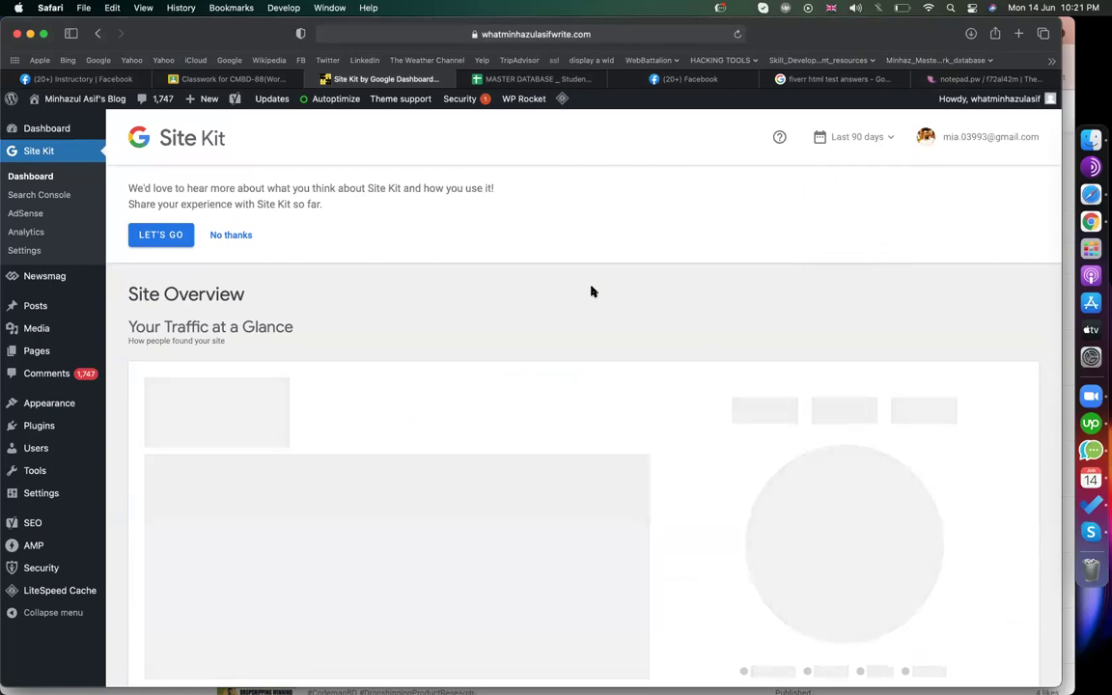
{"action": "scroll", "coordinate": [593, 291], "scroll_direction": "down", "scroll_amount": 3}
{"action": "scroll", "coordinate": [721, 280], "scroll_direction": "up", "scroll_amount": 3}
{"action": "scroll", "coordinate": [720, 280], "scroll_direction": "down", "scroll_amount": 3}
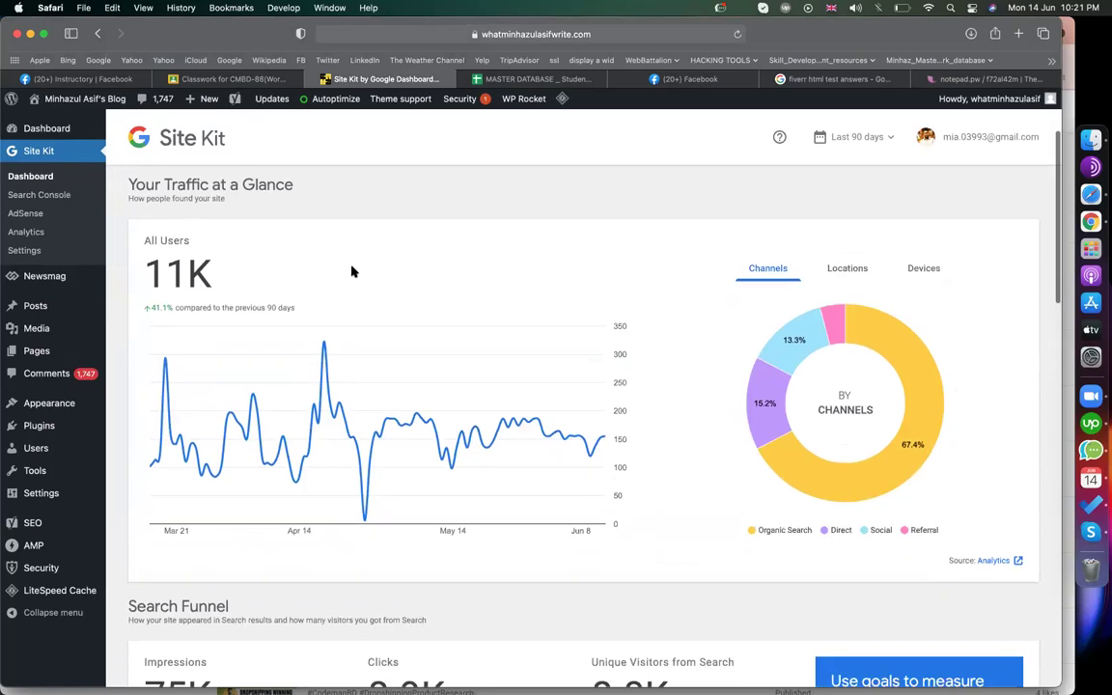
{"action": "scroll", "coordinate": [464, 328], "scroll_direction": "down", "scroll_amount": 5}
{"action": "scroll", "coordinate": [599, 397], "scroll_direction": "up", "scroll_amount": 2}
{"action": "scroll", "coordinate": [598, 397], "scroll_direction": "down", "scroll_amount": 1}
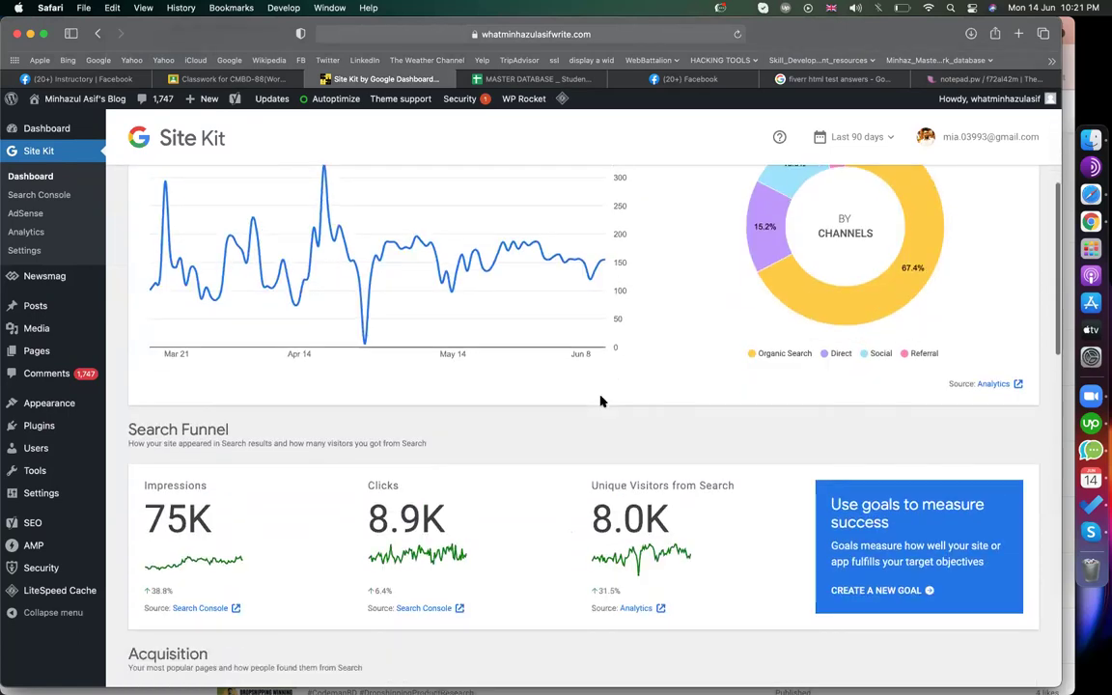
{"action": "scroll", "coordinate": [600, 401], "scroll_direction": "down", "scroll_amount": 3}
{"action": "mouse_move", "coordinate": [399, 370]}
{"action": "left_mouse_down"}
{"action": "mouse_move", "coordinate": [378, 370]}
{"action": "mouse_move", "coordinate": [675, 401]}
{"action": "mouse_move", "coordinate": [384, 368]}
{"action": "left_mouse_up"}
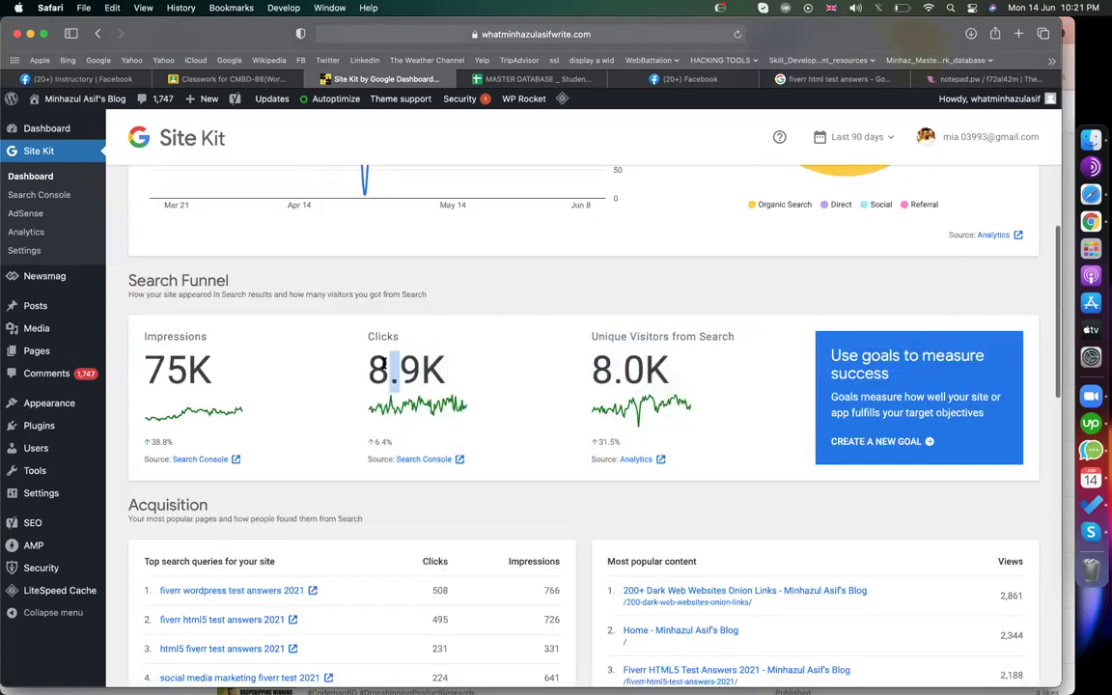
{"action": "scroll", "coordinate": [418, 362], "scroll_direction": "down", "scroll_amount": 2}
{"action": "scroll", "coordinate": [396, 338], "scroll_direction": "down", "scroll_amount": 3}
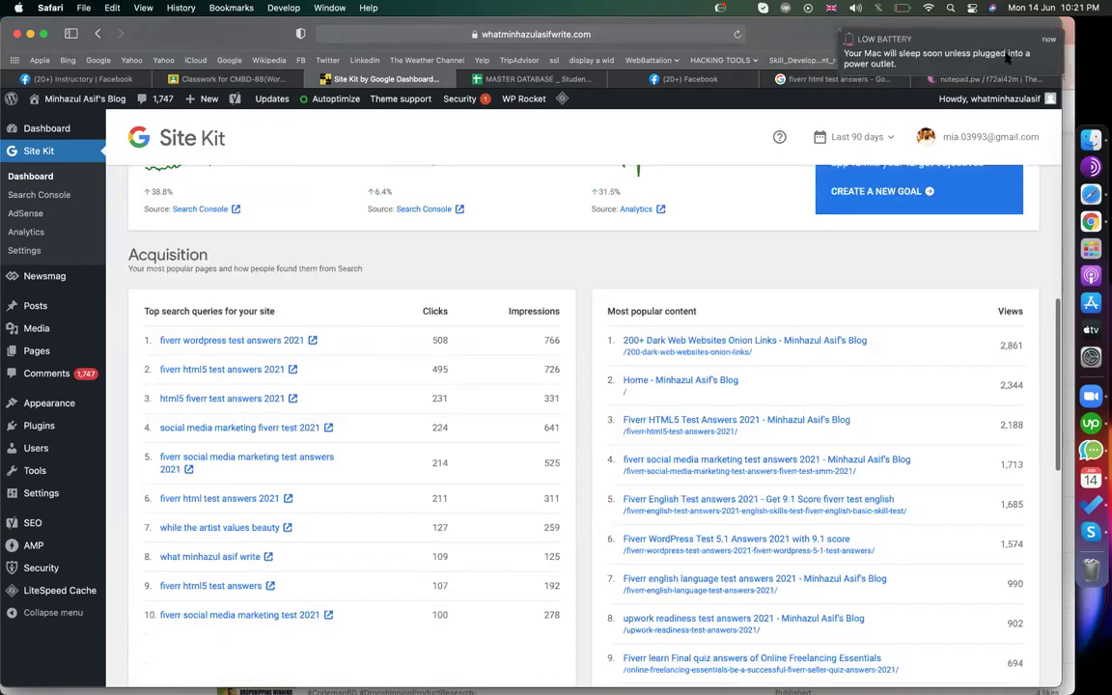
{"action": "left_click", "coordinate": [1006, 58]}
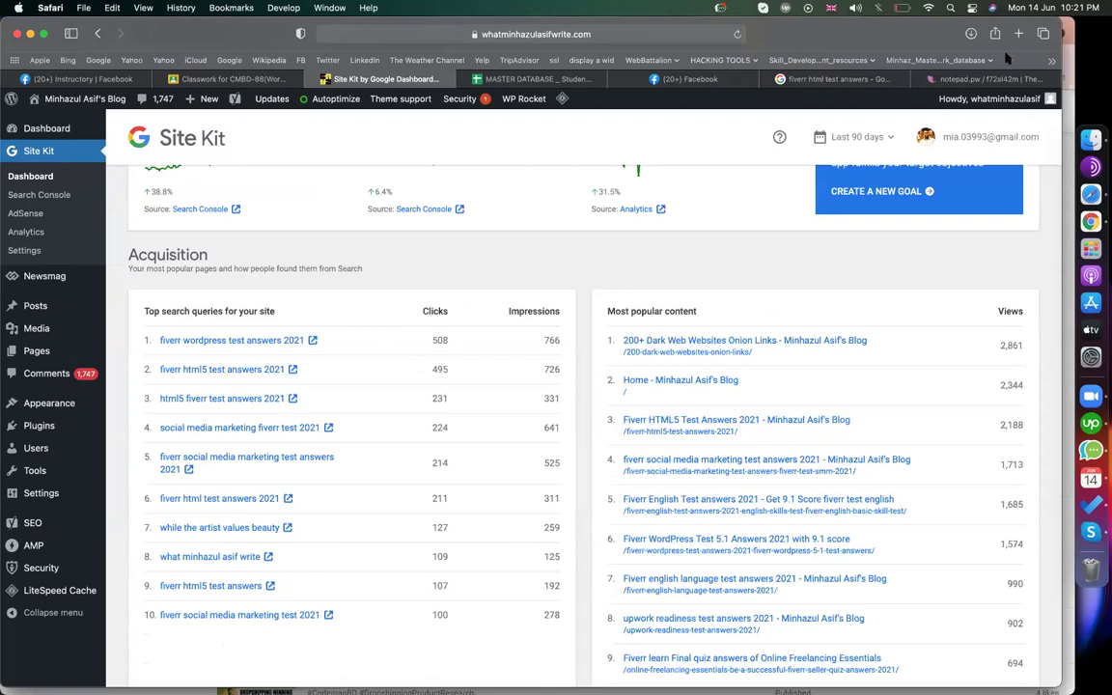
{"action": "mouse_move", "coordinate": [989, 98]}
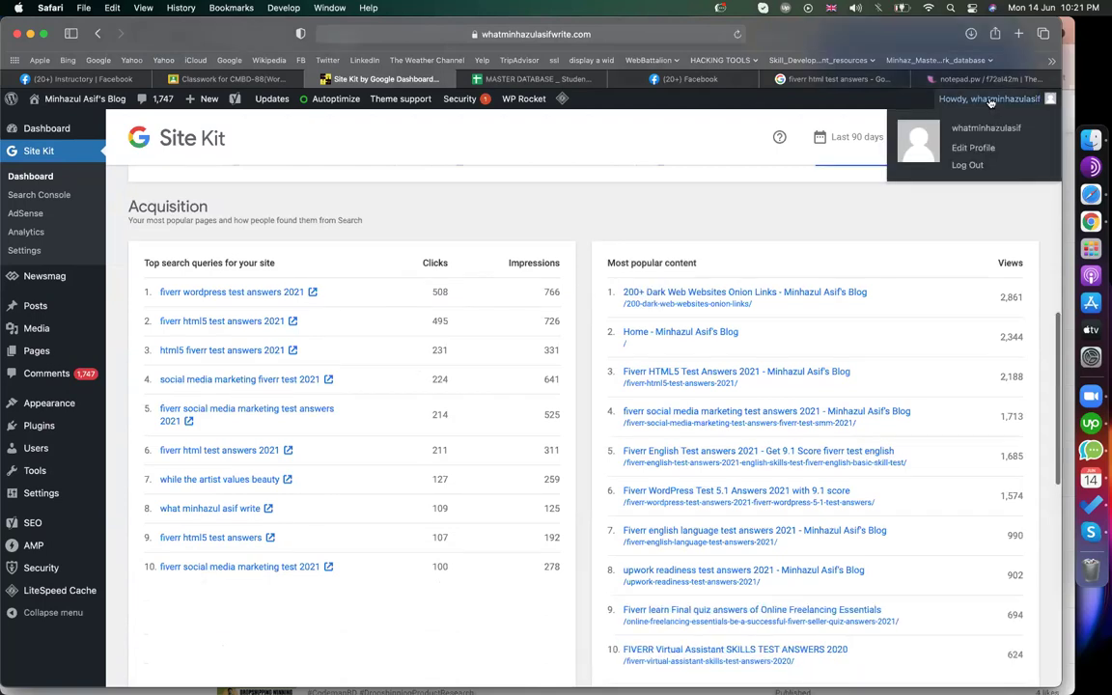
{"action": "scroll", "coordinate": [693, 164], "scroll_direction": "down", "scroll_amount": 2}
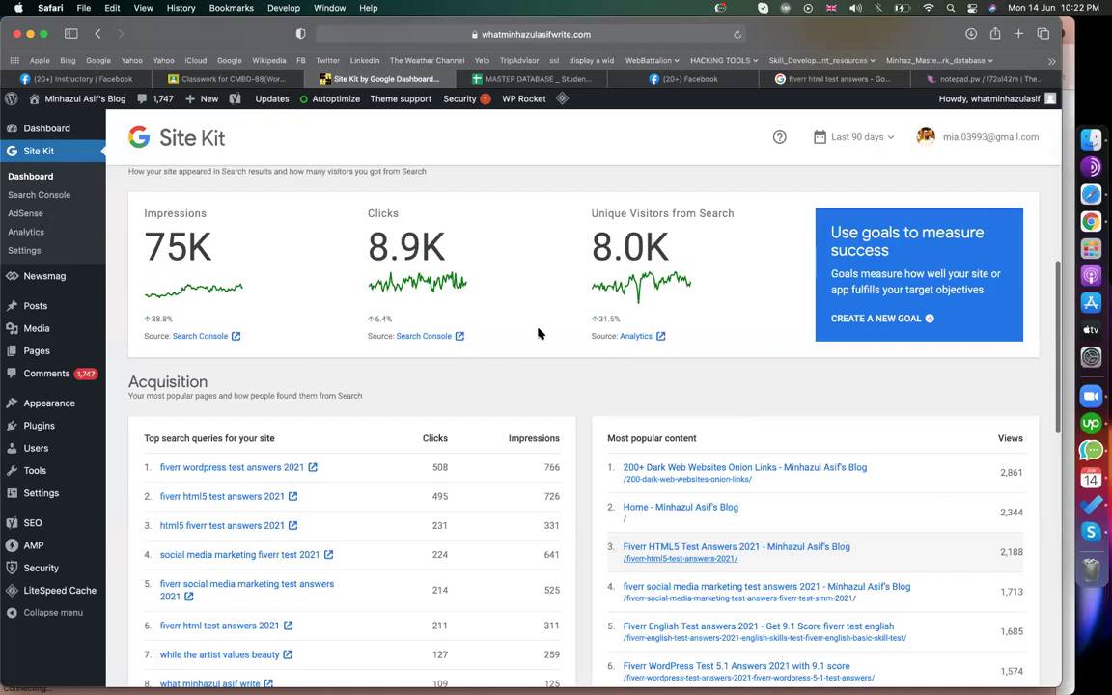
{"action": "scroll", "coordinate": [439, 376], "scroll_direction": "up", "scroll_amount": 5}
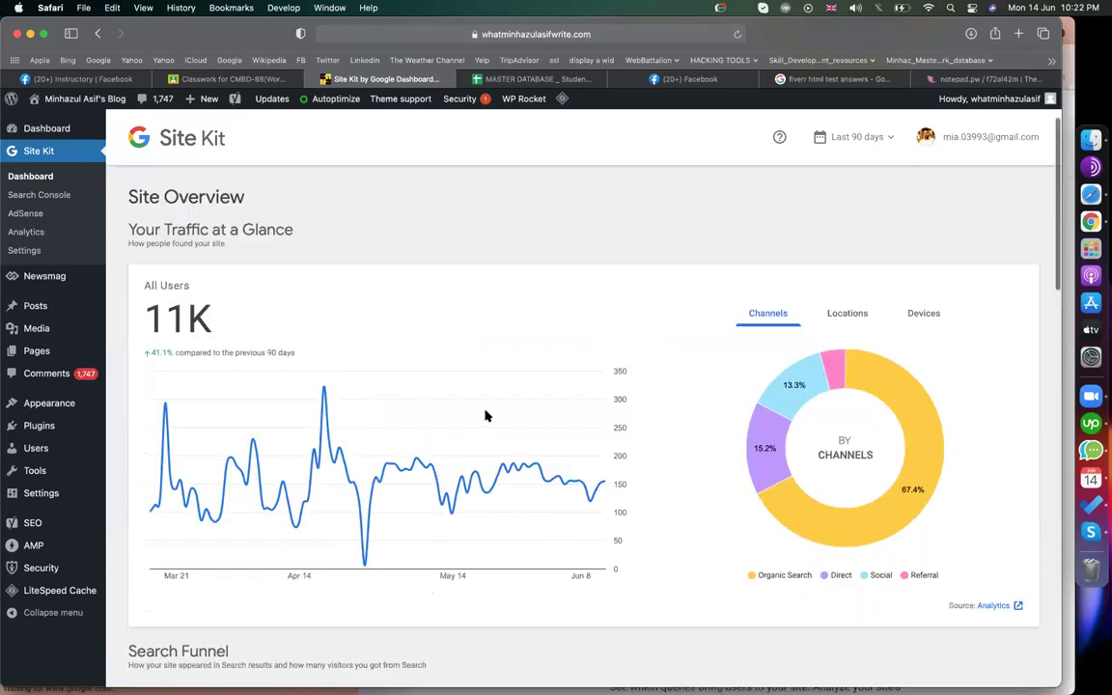
{"action": "scroll", "coordinate": [485, 416], "scroll_direction": "down", "scroll_amount": 1}
{"action": "scroll", "coordinate": [486, 416], "scroll_direction": "down", "scroll_amount": 3}
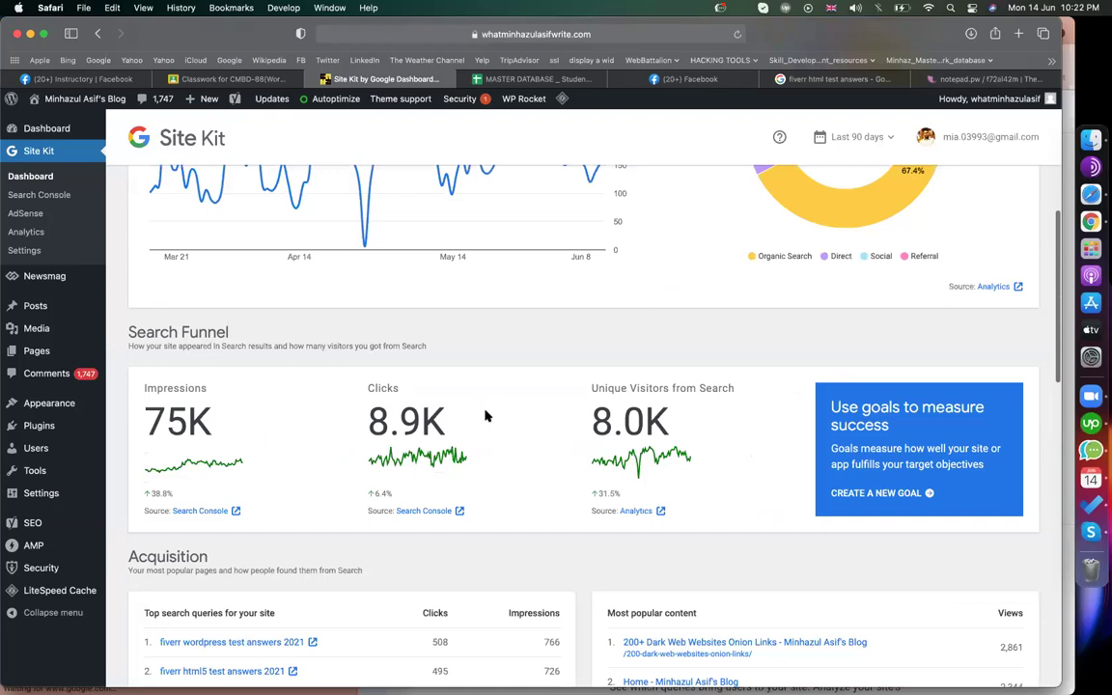
{"action": "scroll", "coordinate": [348, 512], "scroll_direction": "down", "scroll_amount": 2}
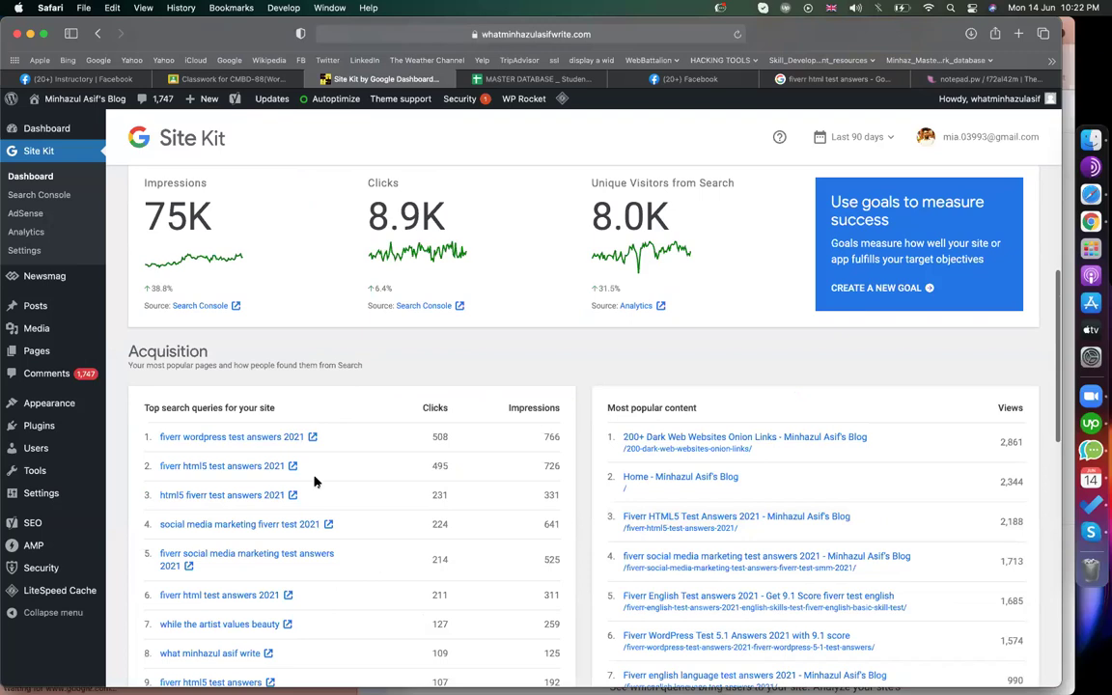
{"action": "scroll", "coordinate": [314, 481], "scroll_direction": "up", "scroll_amount": 5}
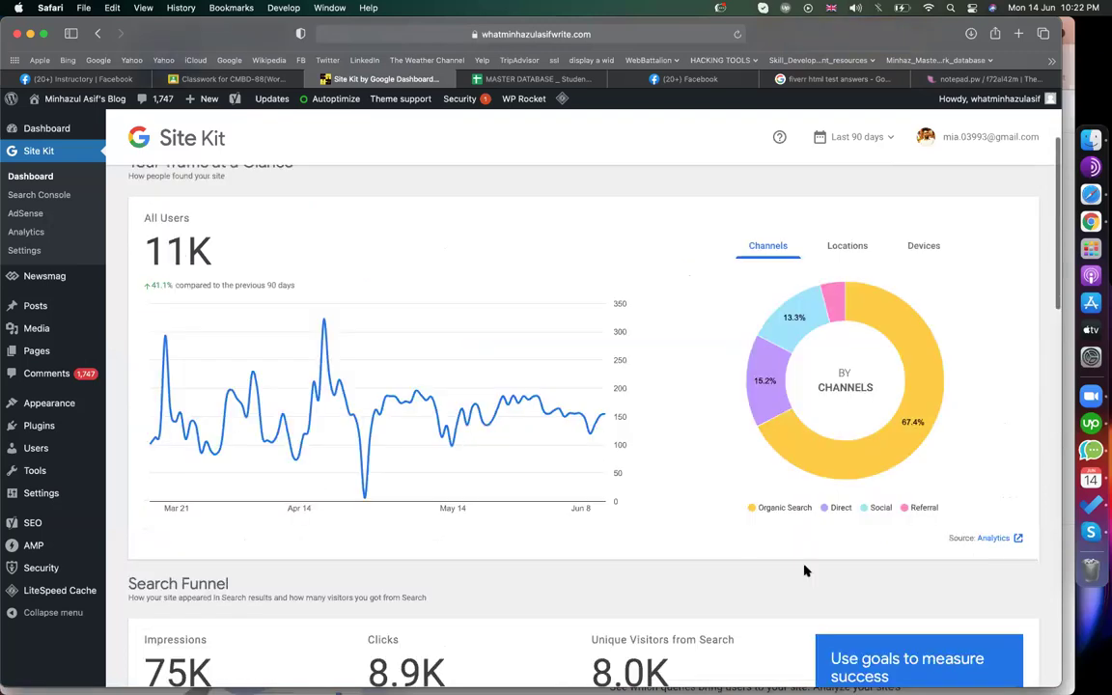
{"action": "scroll", "coordinate": [794, 454], "scroll_direction": "up", "scroll_amount": 2}
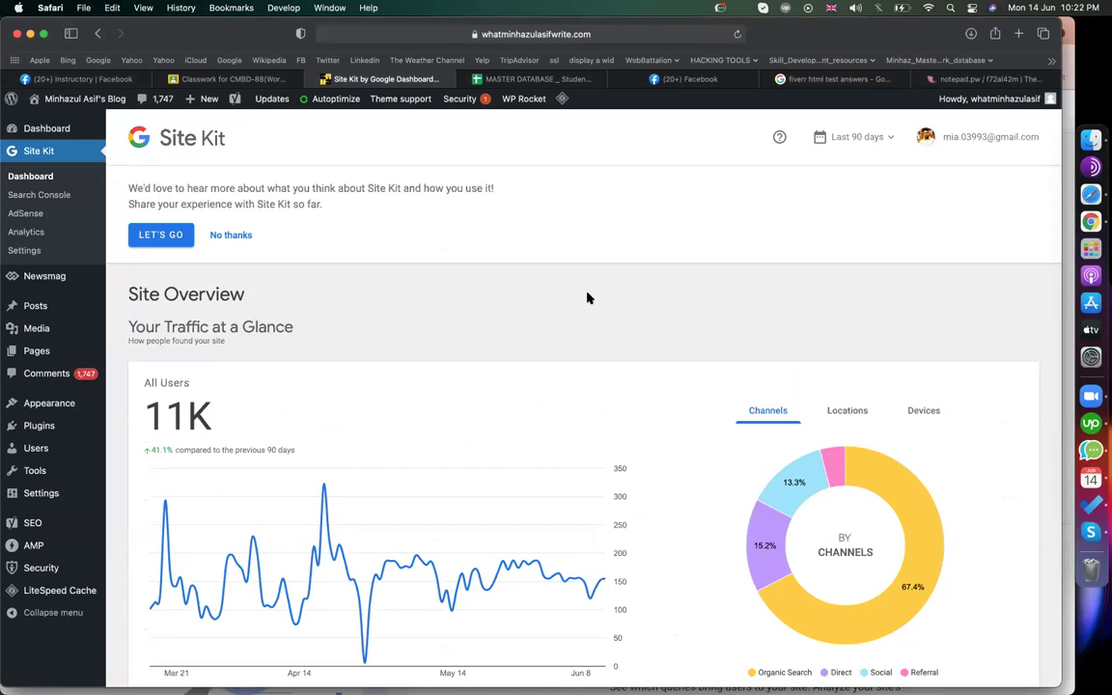
Step: Start Search Console and confirm whatminhazulasifwrite.com is the selected property
{"action": "key", "text": "super+Tab"}
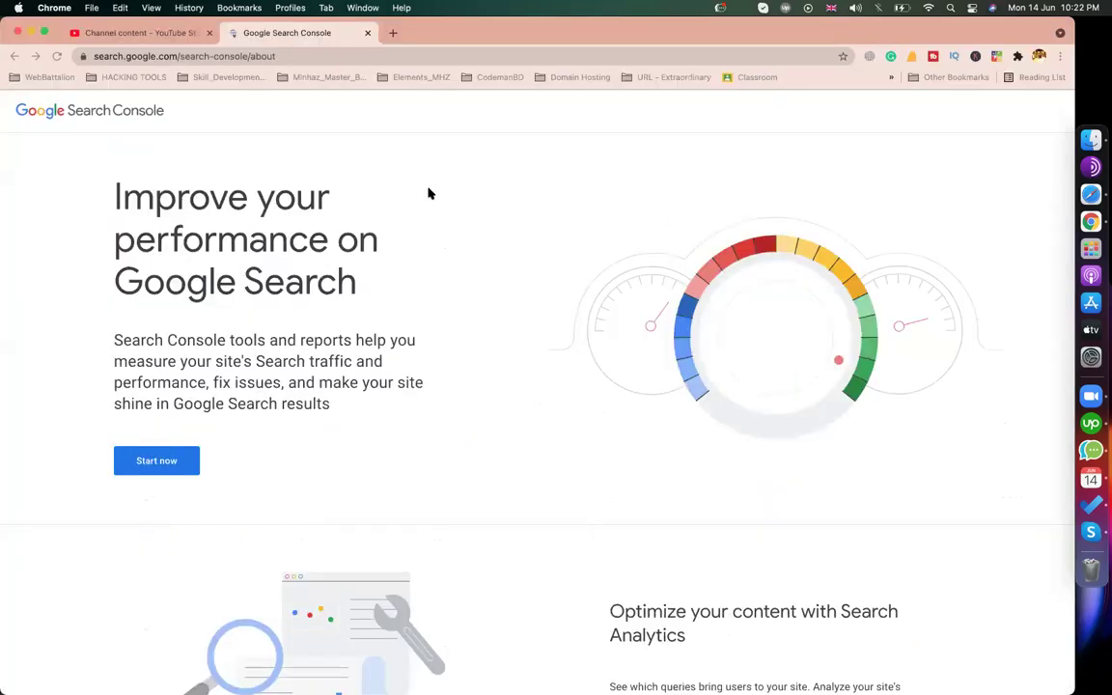
{"action": "left_click", "coordinate": [144, 468]}
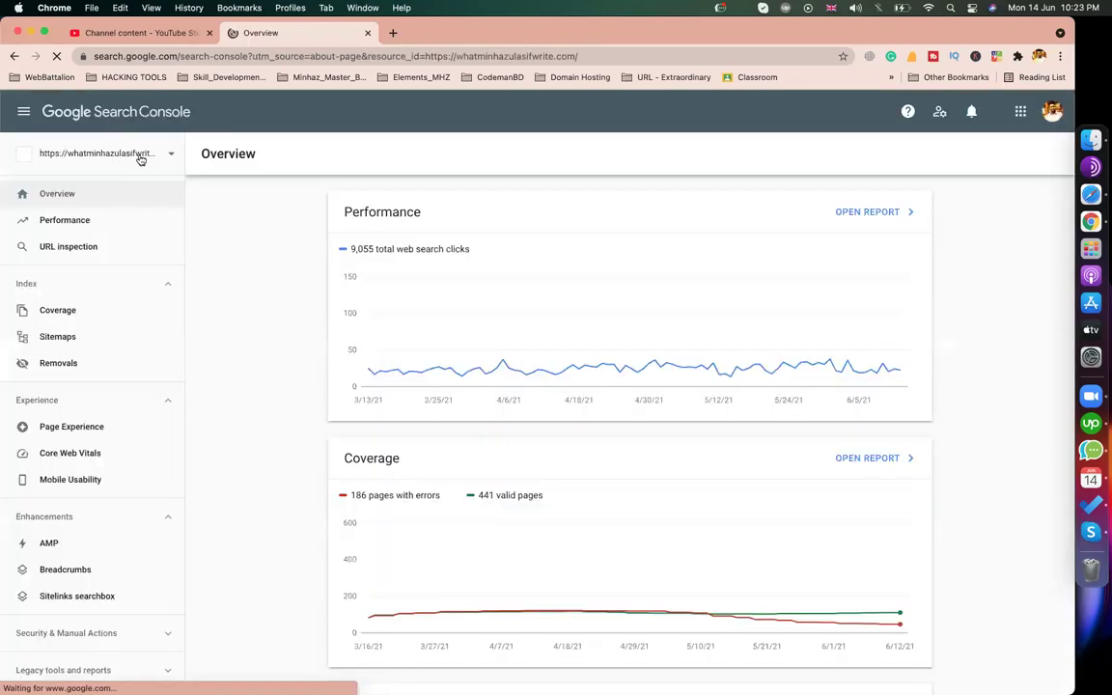
{"action": "left_click", "coordinate": [135, 153]}
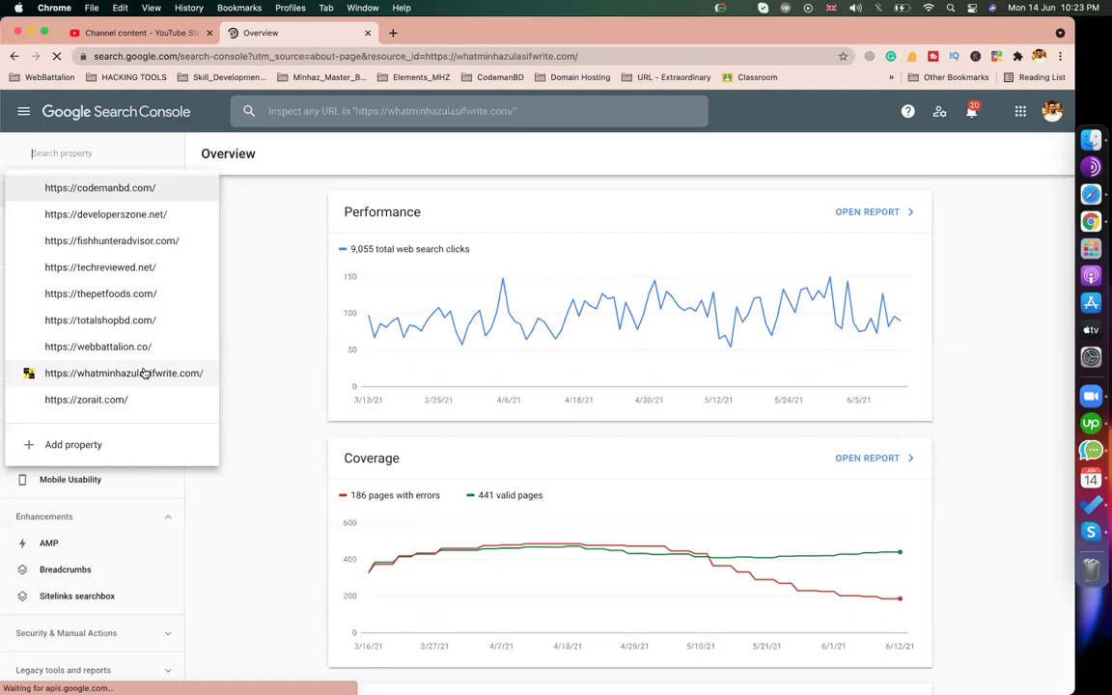
{"action": "left_click", "coordinate": [254, 336]}
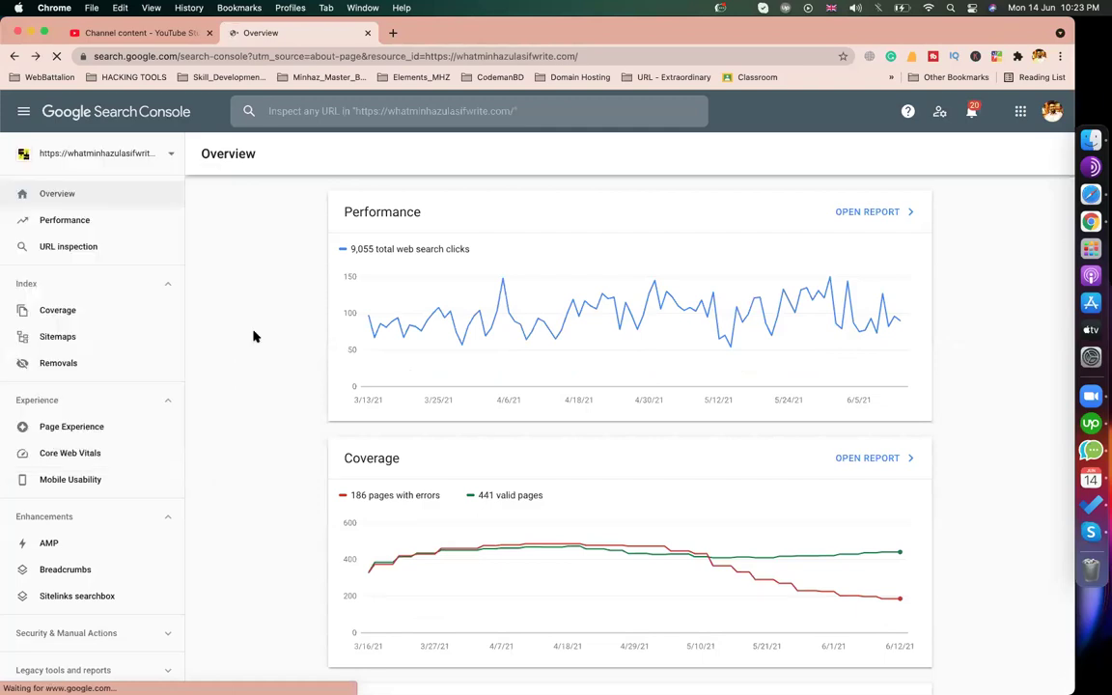
{"action": "scroll", "coordinate": [253, 335], "scroll_direction": "down", "scroll_amount": 5}
Step: Open the Performance report, view its top queries, then return to Site Kit
{"action": "left_click", "coordinate": [104, 229]}
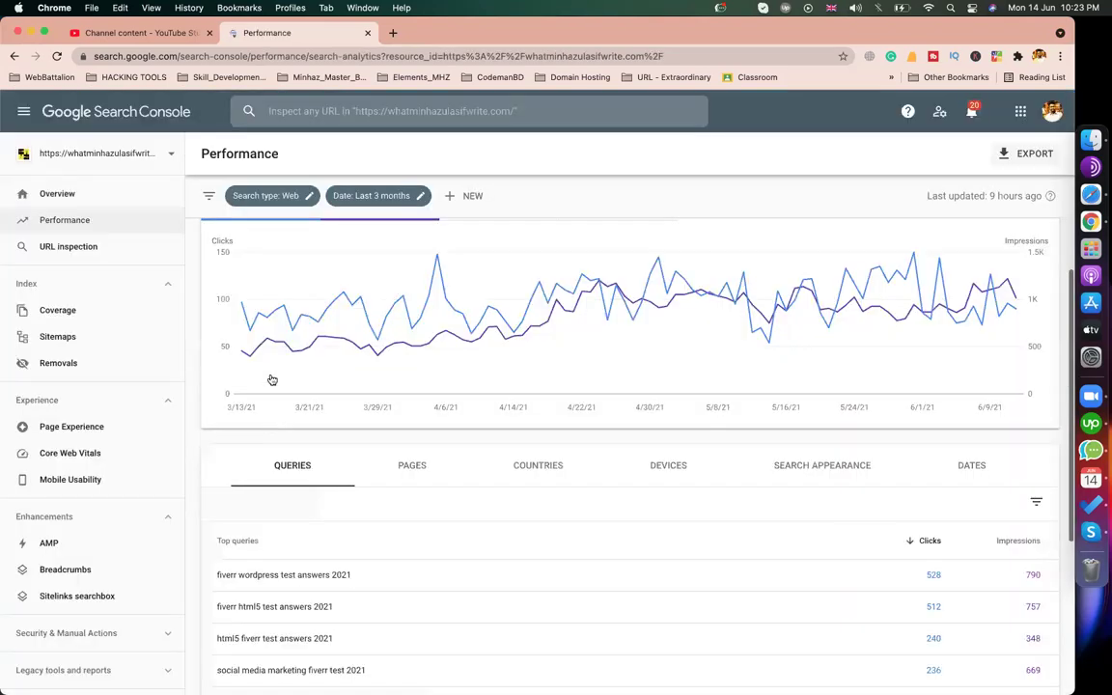
{"action": "scroll", "coordinate": [313, 354], "scroll_direction": "down", "scroll_amount": 3}
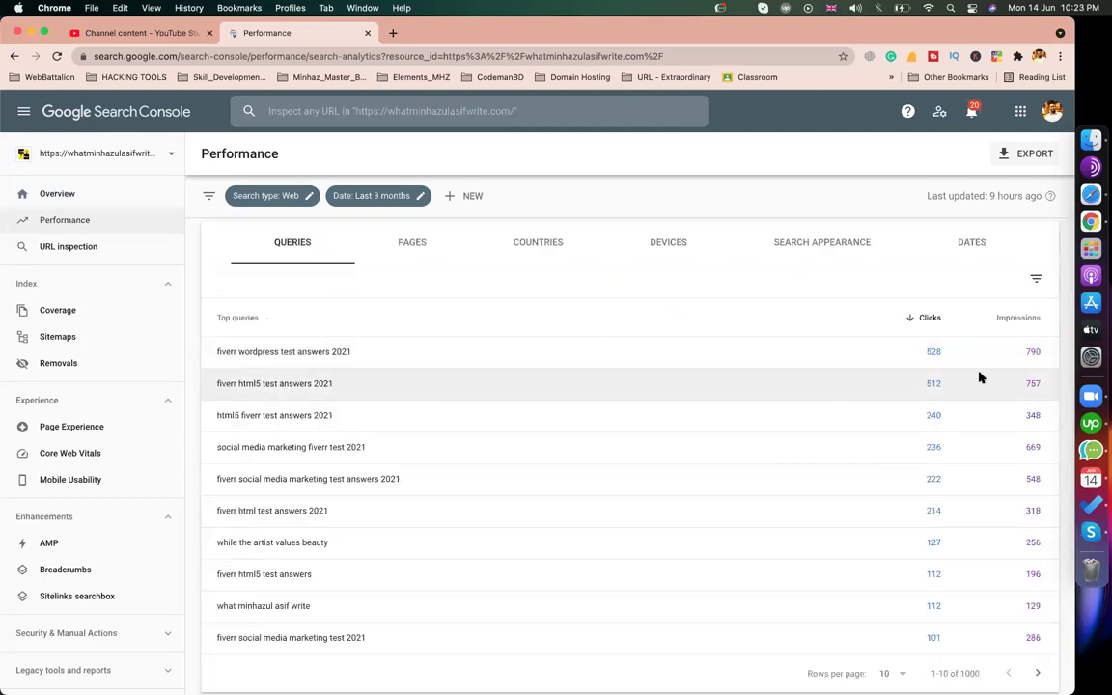
{"action": "key", "text": "super+Tab"}
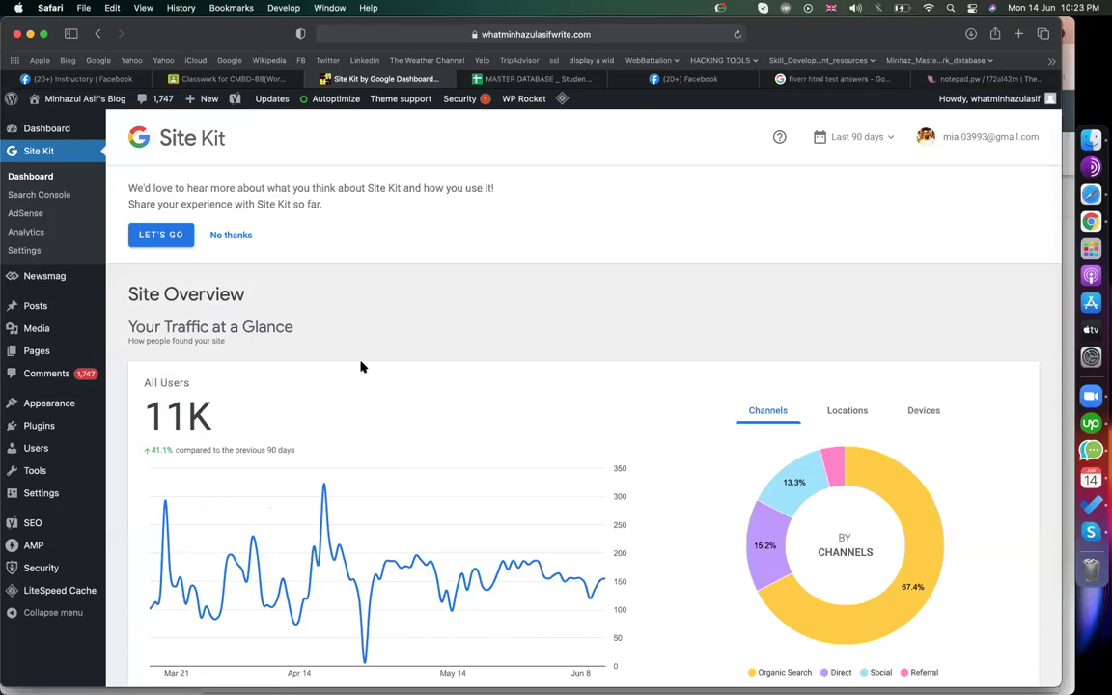
Step: Scroll Site Kit down to the top search queries and most popular content tables
{"action": "scroll", "coordinate": [240, 528], "scroll_direction": "down", "scroll_amount": 10}
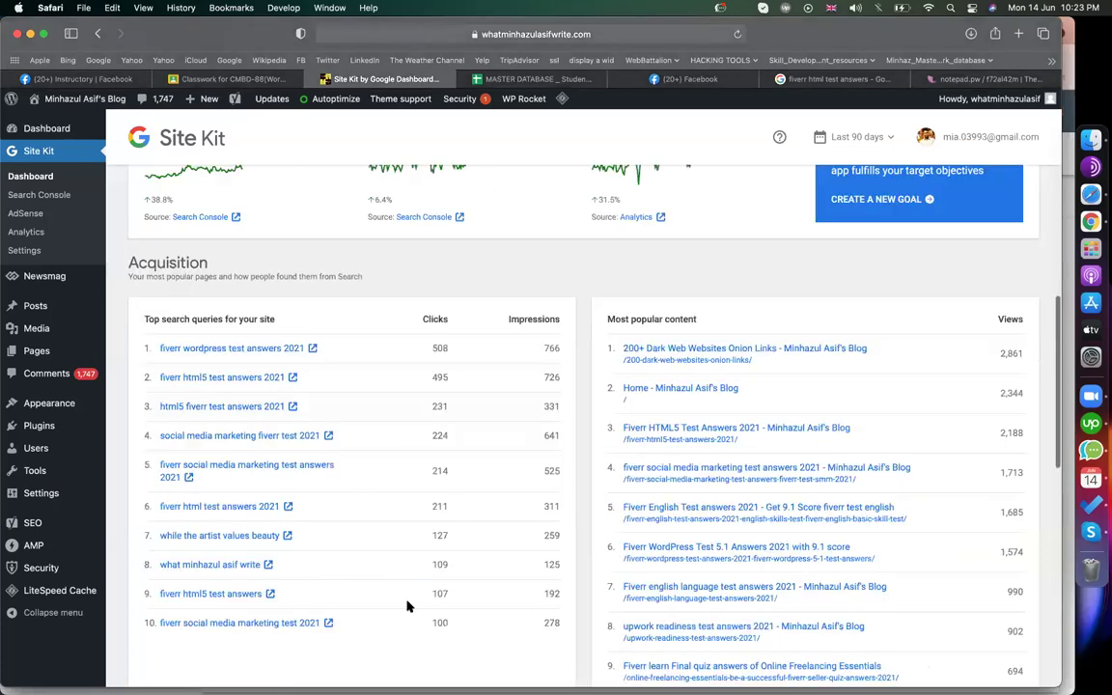
{"action": "scroll", "coordinate": [407, 606], "scroll_direction": "down", "scroll_amount": 2}
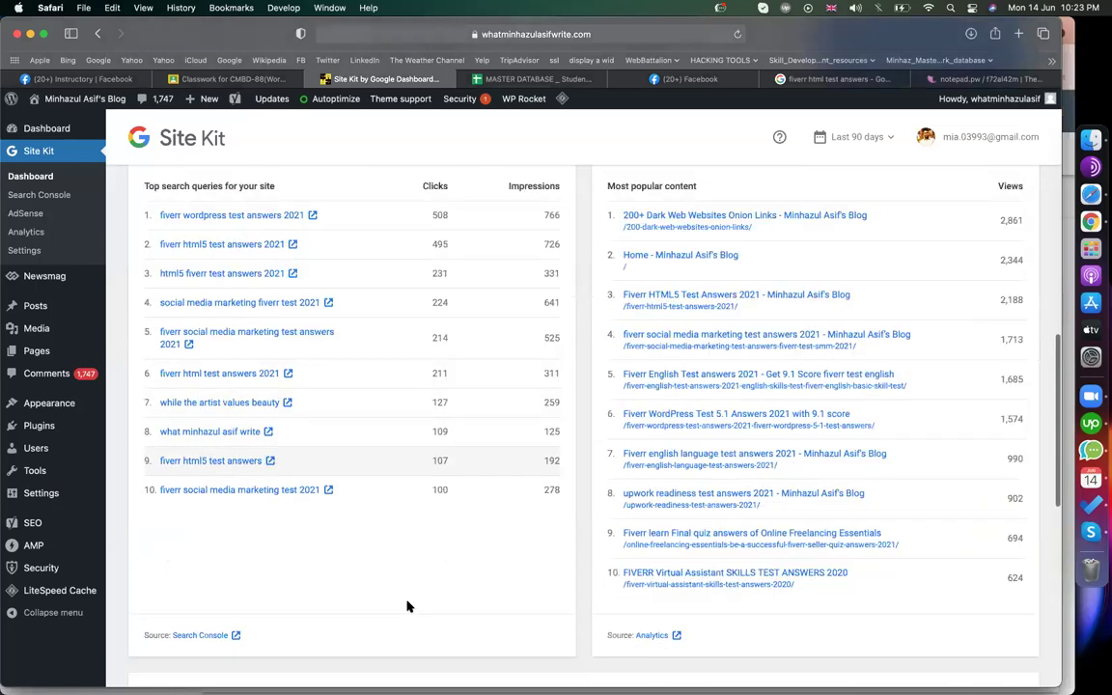
{"action": "scroll", "coordinate": [407, 607], "scroll_direction": "up", "scroll_amount": 5}
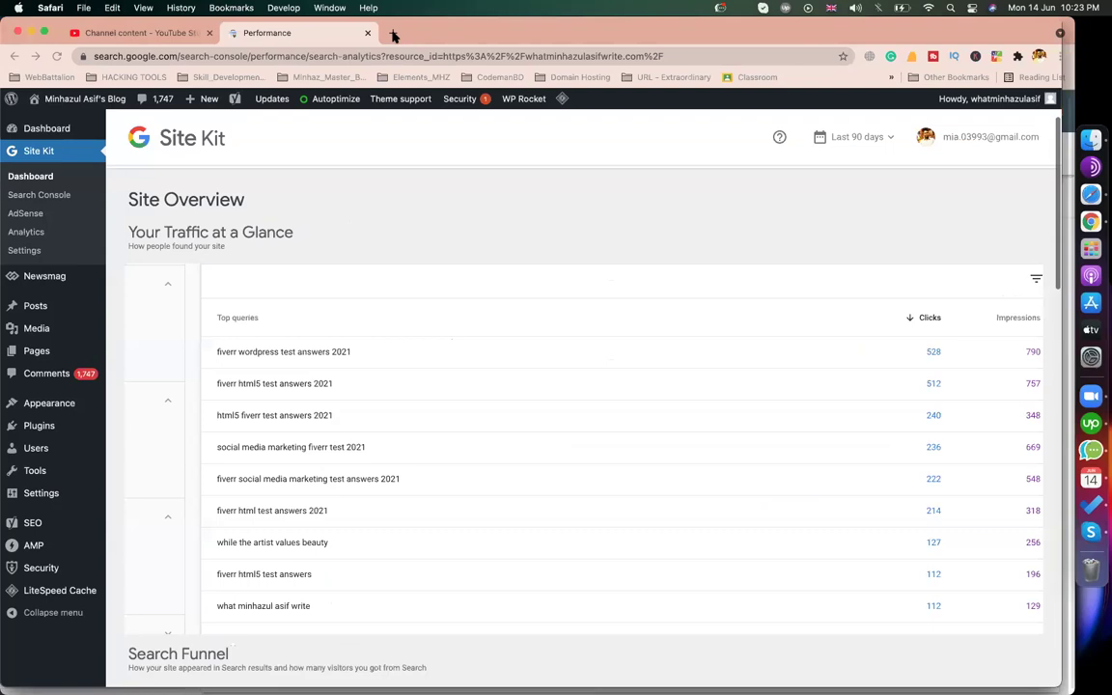
Step: In a new Chrome tab, search for google analytics and open the Google Analytics site
{"action": "left_click", "coordinate": [393, 35]}
{"action": "type", "text": "a"}
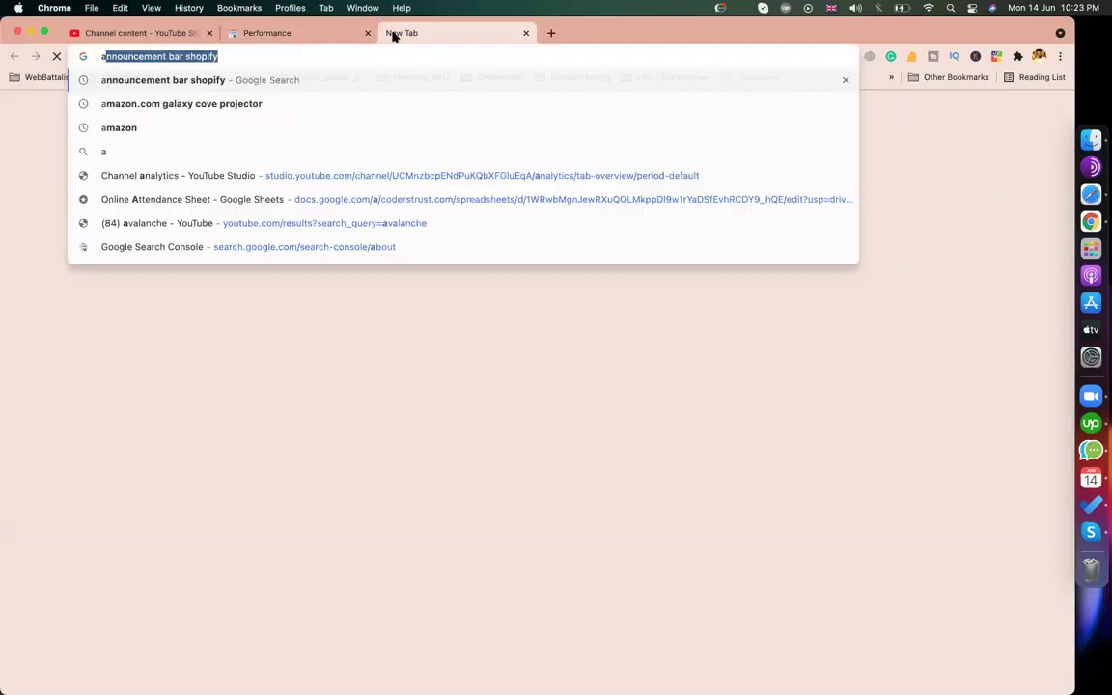
{"action": "type", "text": "naly"}
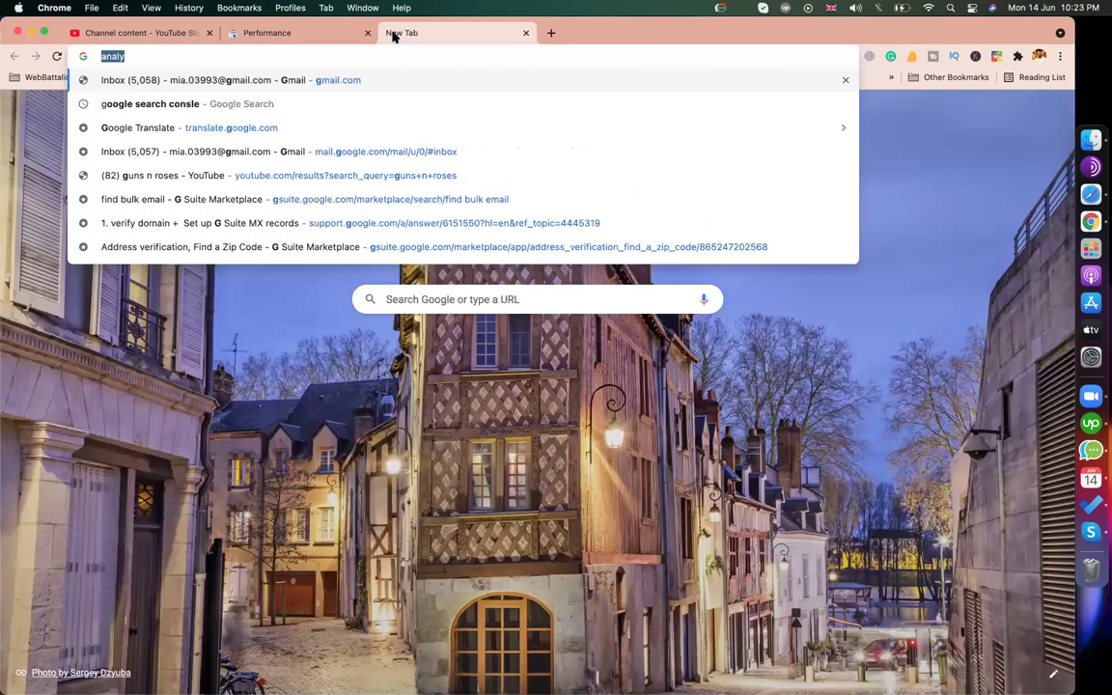
{"action": "key", "text": "Return"}
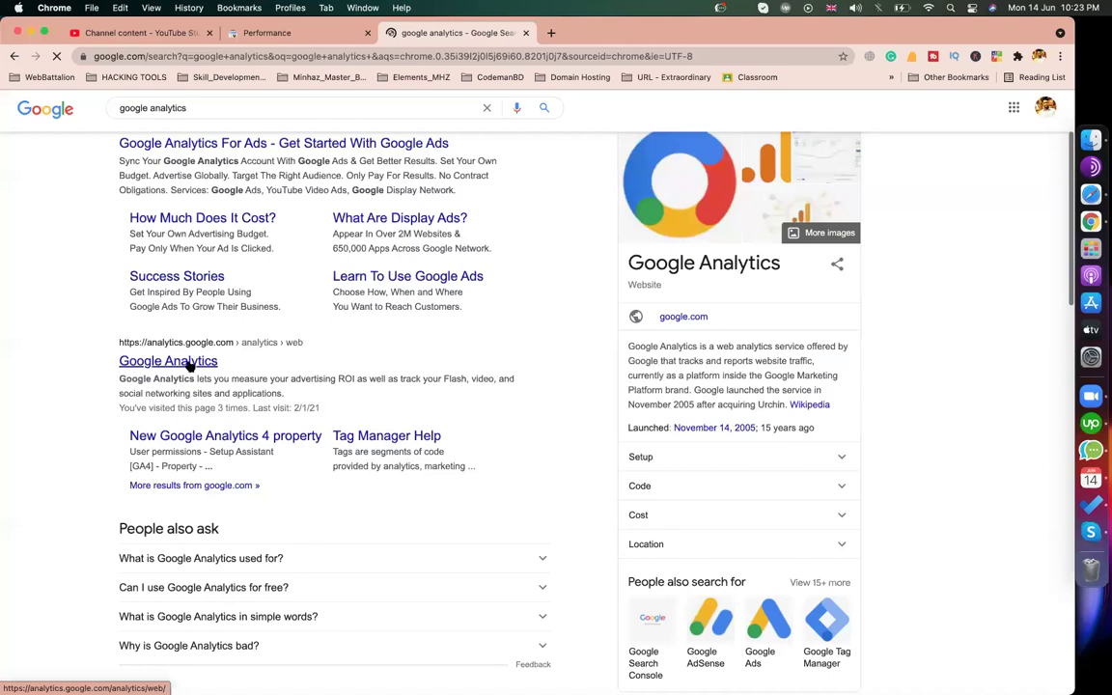
{"action": "left_click", "coordinate": [187, 363]}
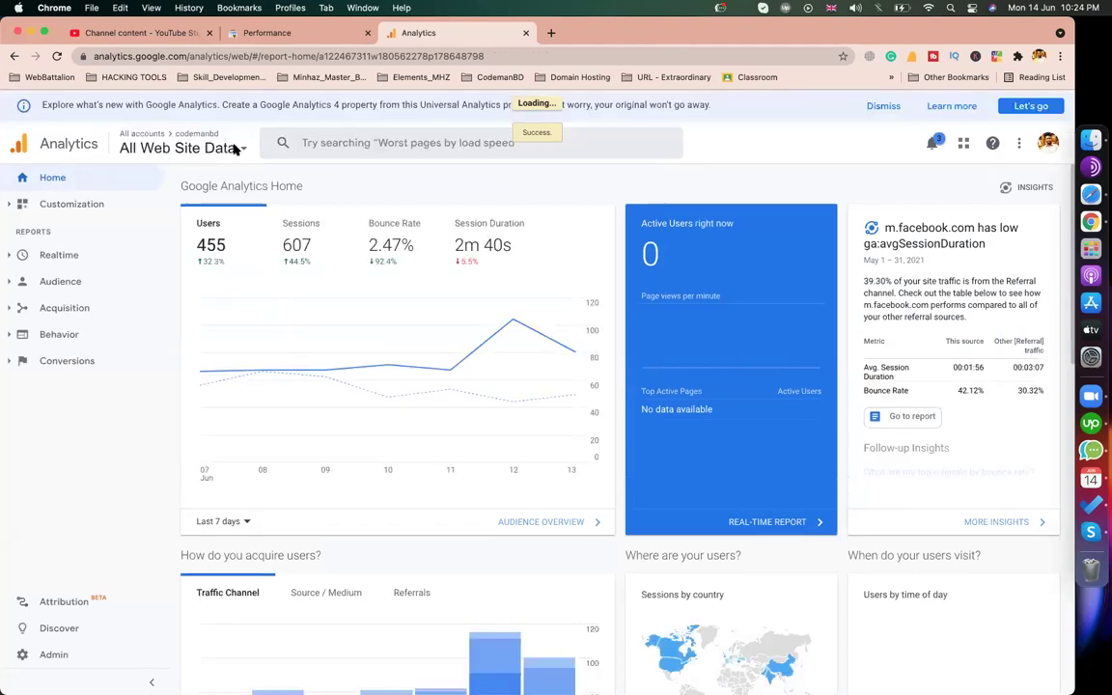
Step: Open the Google Analytics account chooser and scroll its properties list to whatminhazulasifwrite.com
{"action": "left_click", "coordinate": [234, 149]}
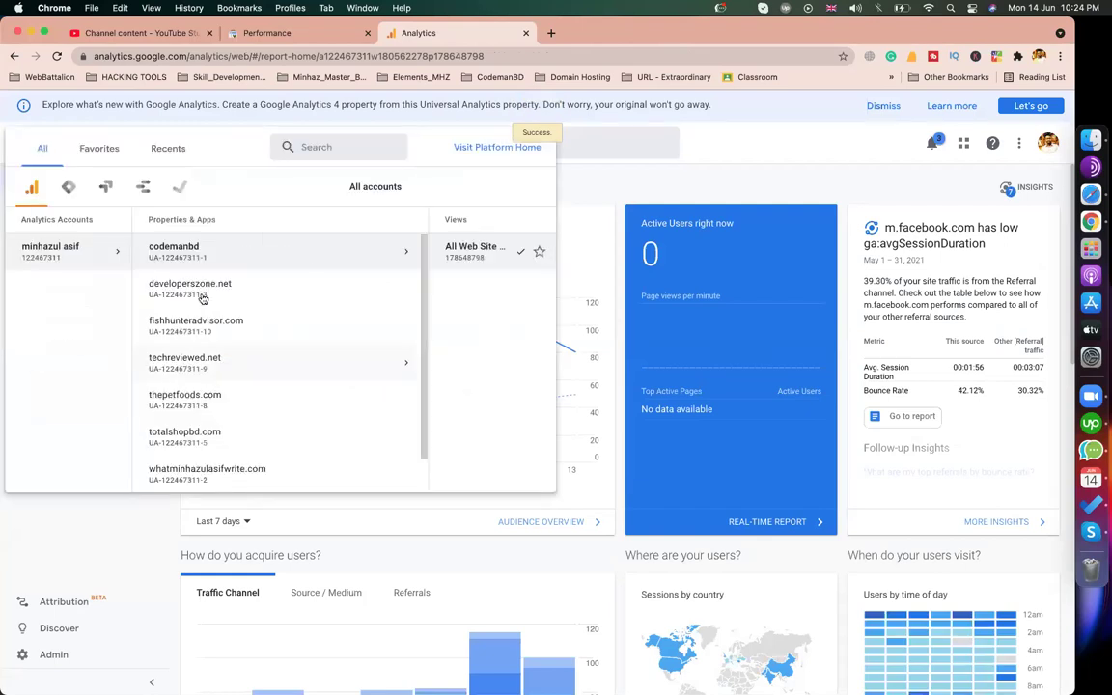
{"action": "scroll", "coordinate": [223, 473], "scroll_direction": "down", "scroll_amount": 1}
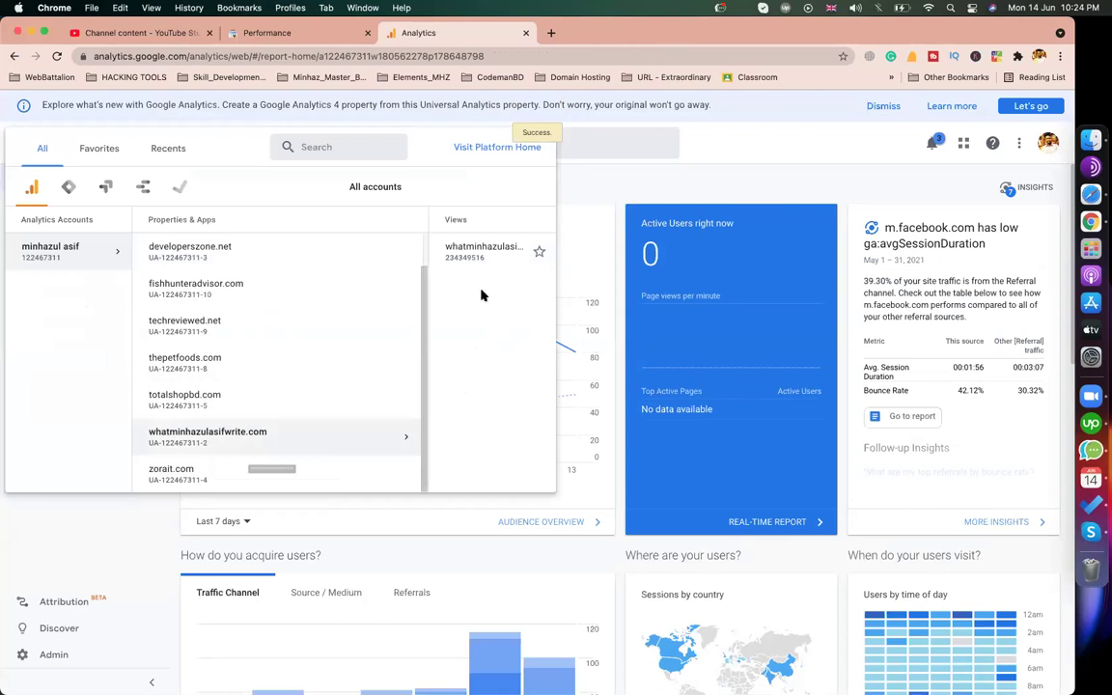
{"action": "left_click", "coordinate": [317, 261]}
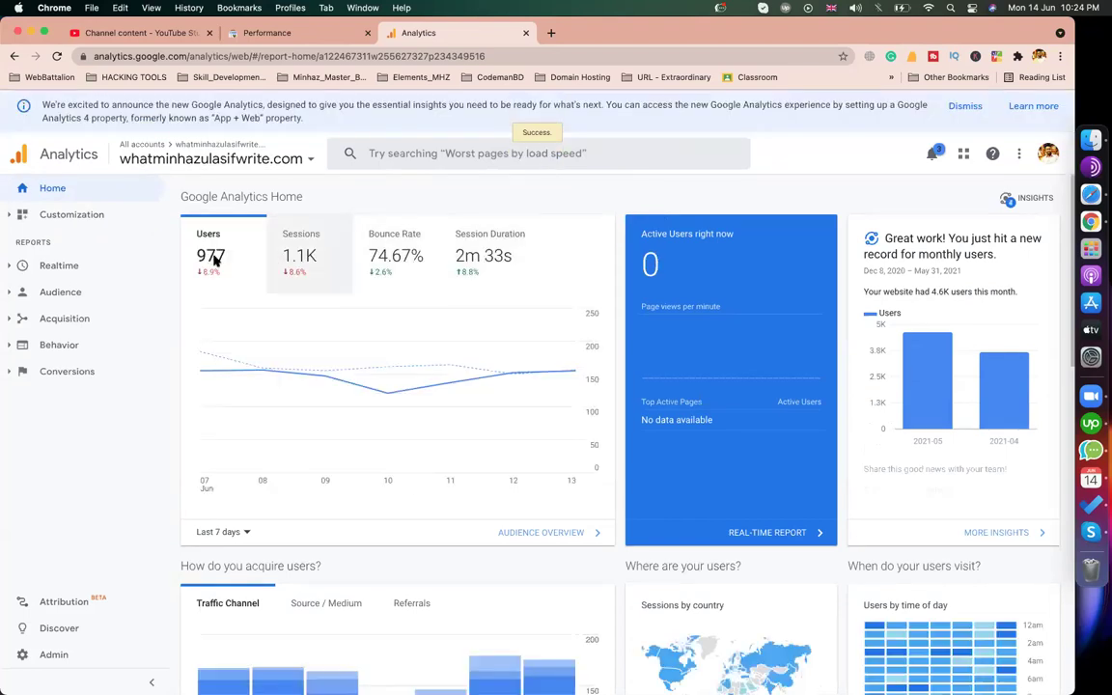
{"action": "scroll", "coordinate": [629, 375], "scroll_direction": "down", "scroll_amount": 5}
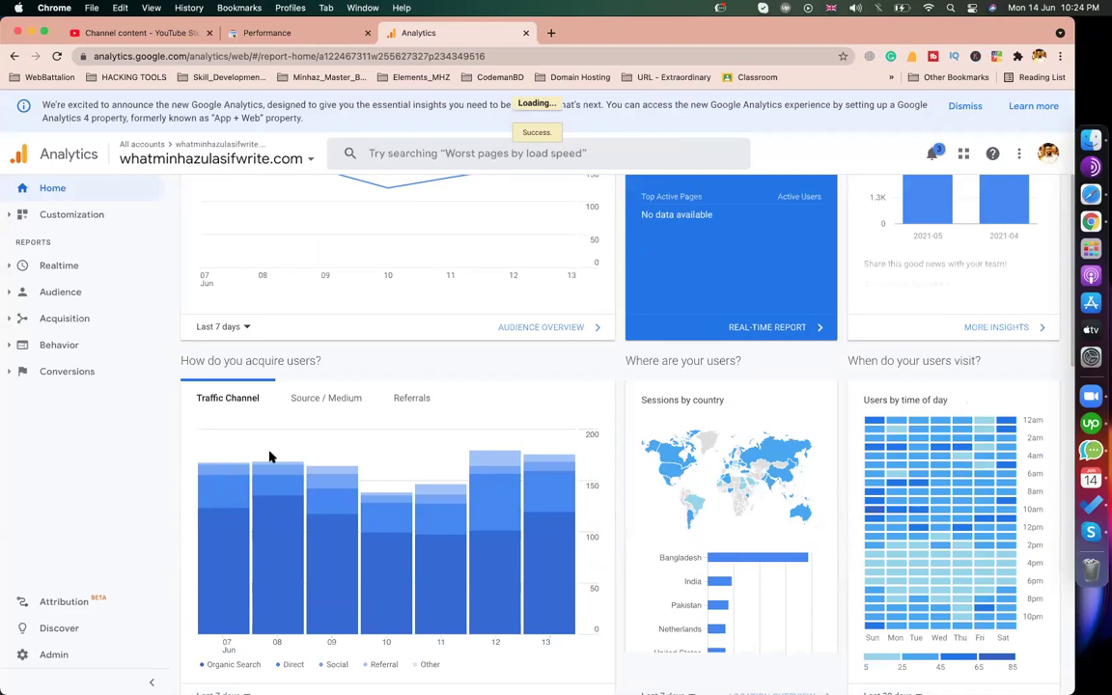
{"action": "scroll", "coordinate": [271, 457], "scroll_direction": "down", "scroll_amount": 2}
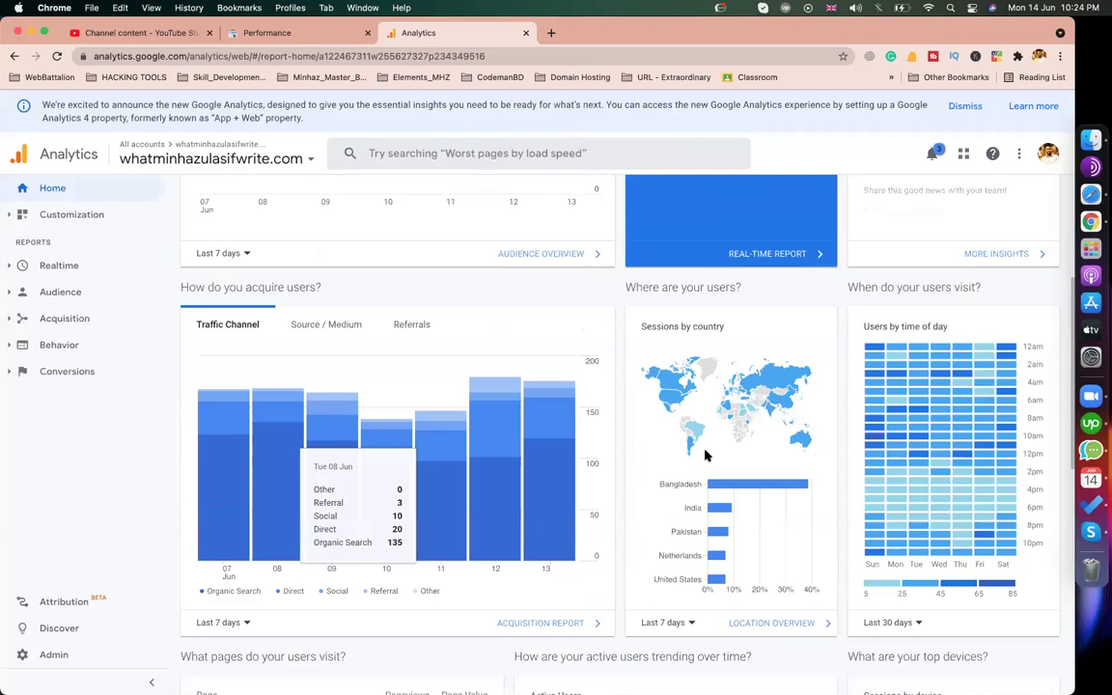
{"action": "scroll", "coordinate": [978, 441], "scroll_direction": "down", "scroll_amount": 2}
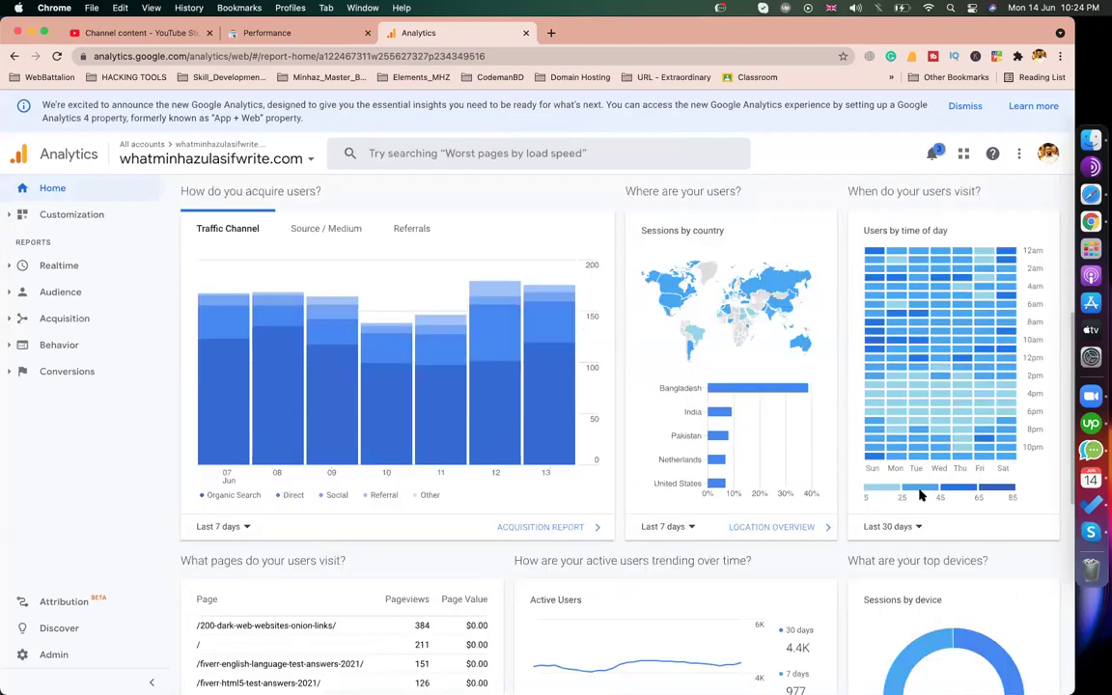
{"action": "scroll", "coordinate": [657, 564], "scroll_direction": "down", "scroll_amount": 6}
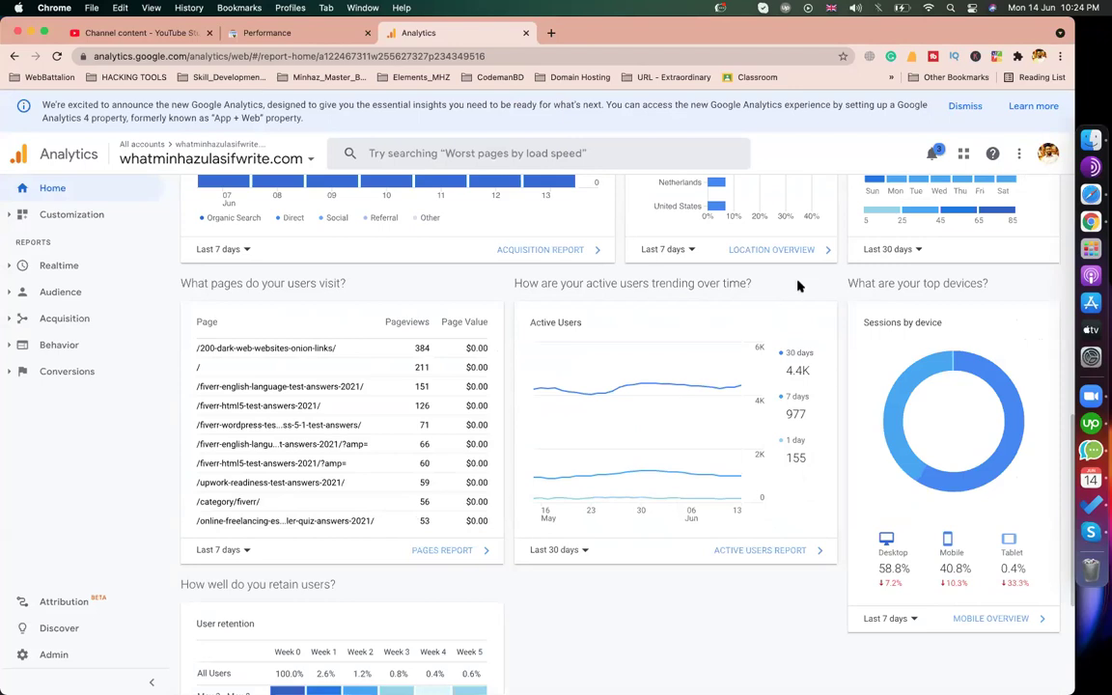
{"action": "scroll", "coordinate": [720, 404], "scroll_direction": "down", "scroll_amount": 5}
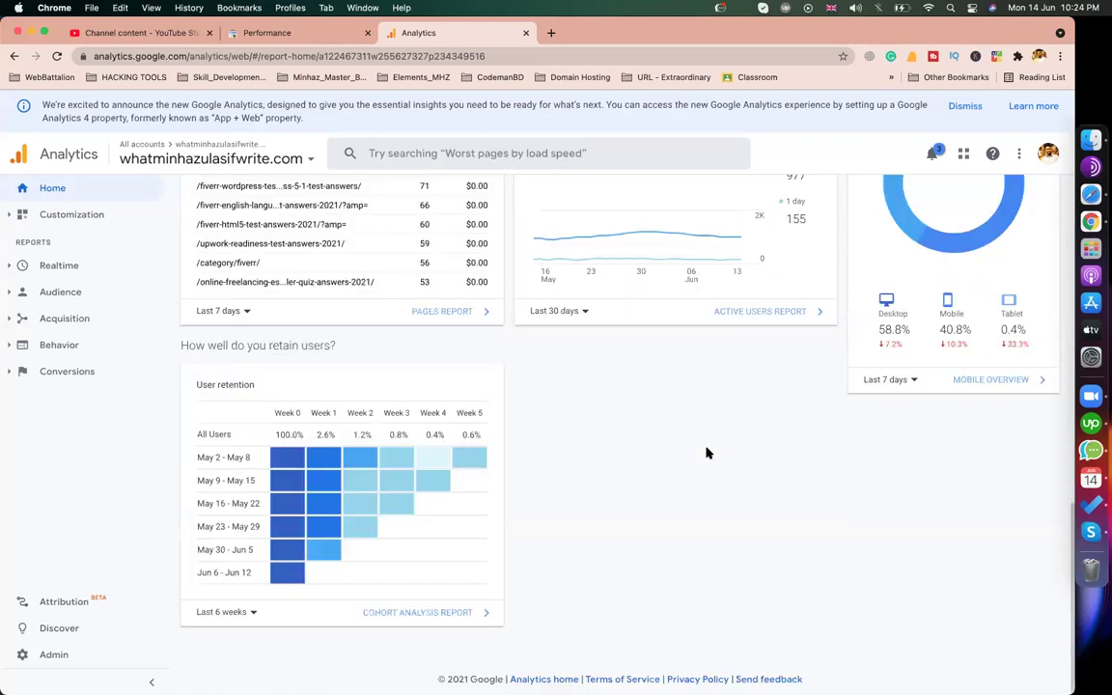
{"action": "scroll", "coordinate": [706, 453], "scroll_direction": "up", "scroll_amount": 5}
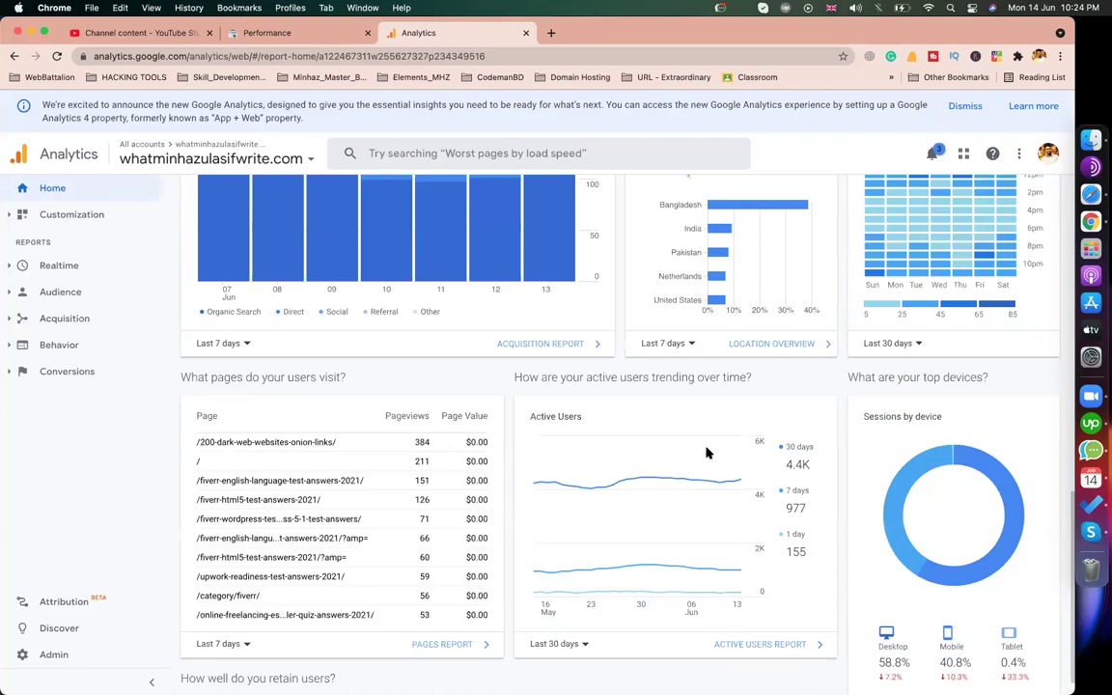
{"action": "scroll", "coordinate": [706, 453], "scroll_direction": "up", "scroll_amount": 5}
Step: Bring up the Site Kit dashboard and view the traffic chart broken down by location
{"action": "left_click", "coordinate": [1089, 194]}
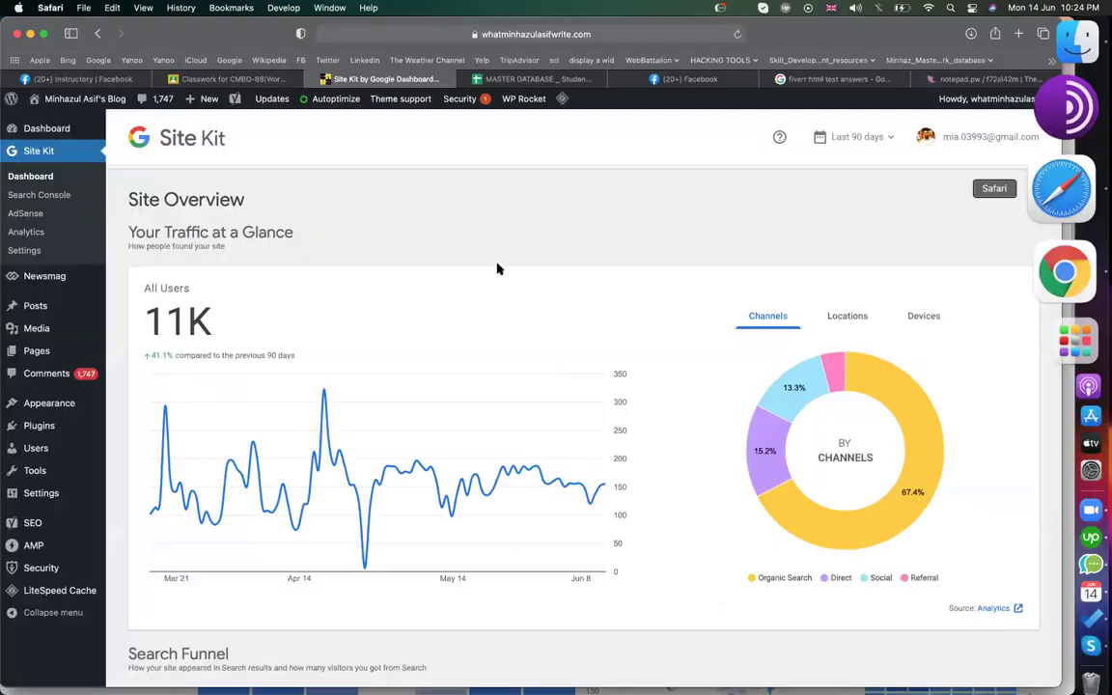
{"action": "scroll", "coordinate": [856, 281], "scroll_direction": "down", "scroll_amount": 1}
{"action": "left_click", "coordinate": [856, 281]}
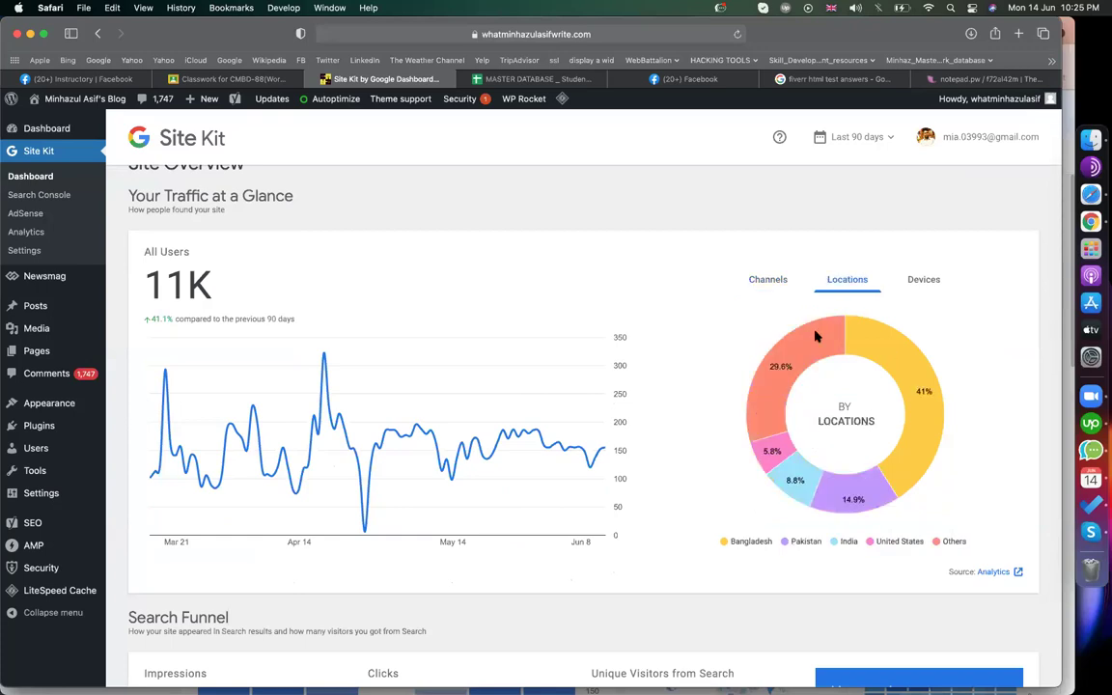
{"action": "mouse_move", "coordinate": [925, 390]}
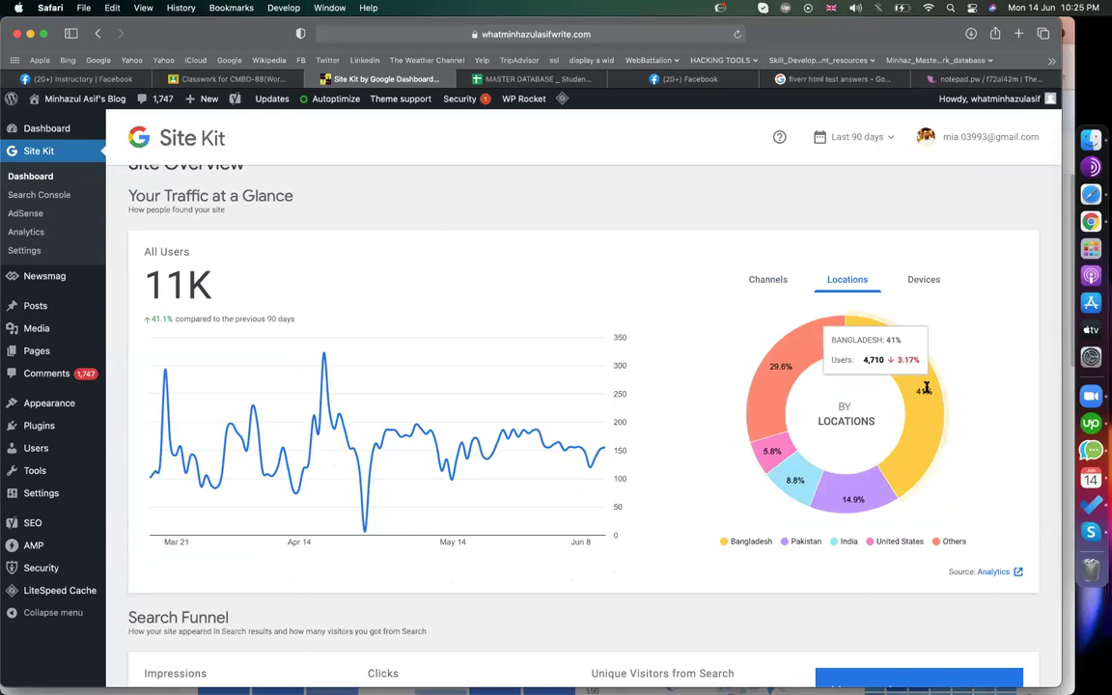
{"action": "mouse_move", "coordinate": [883, 504]}
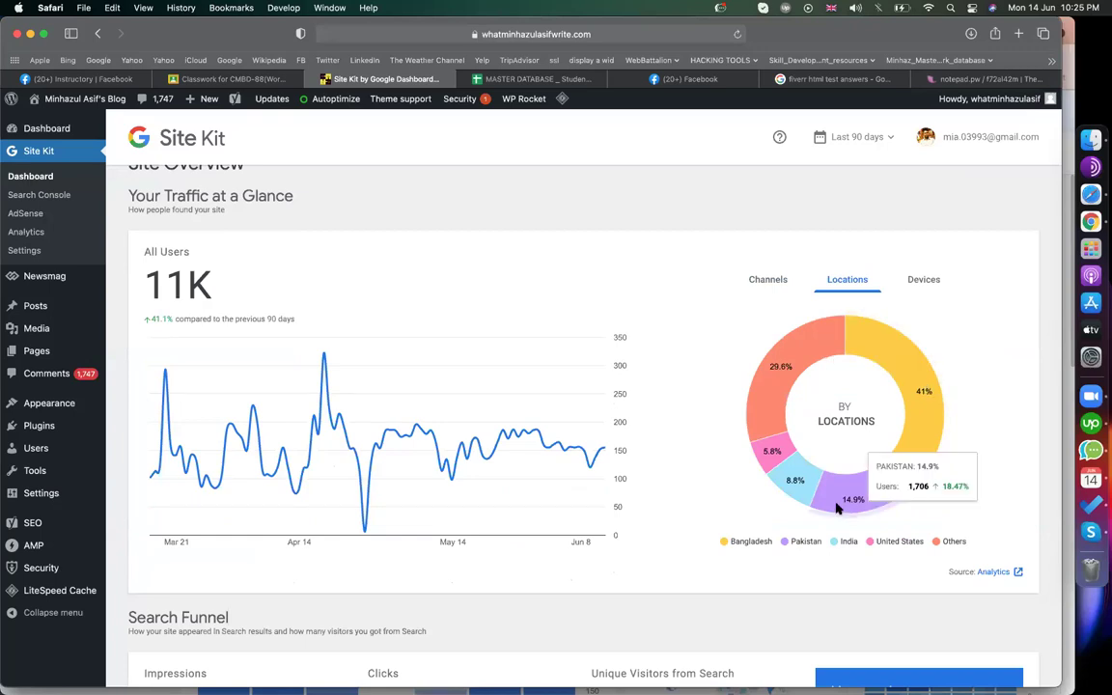
{"action": "mouse_move", "coordinate": [792, 481]}
{"action": "mouse_move", "coordinate": [781, 452]}
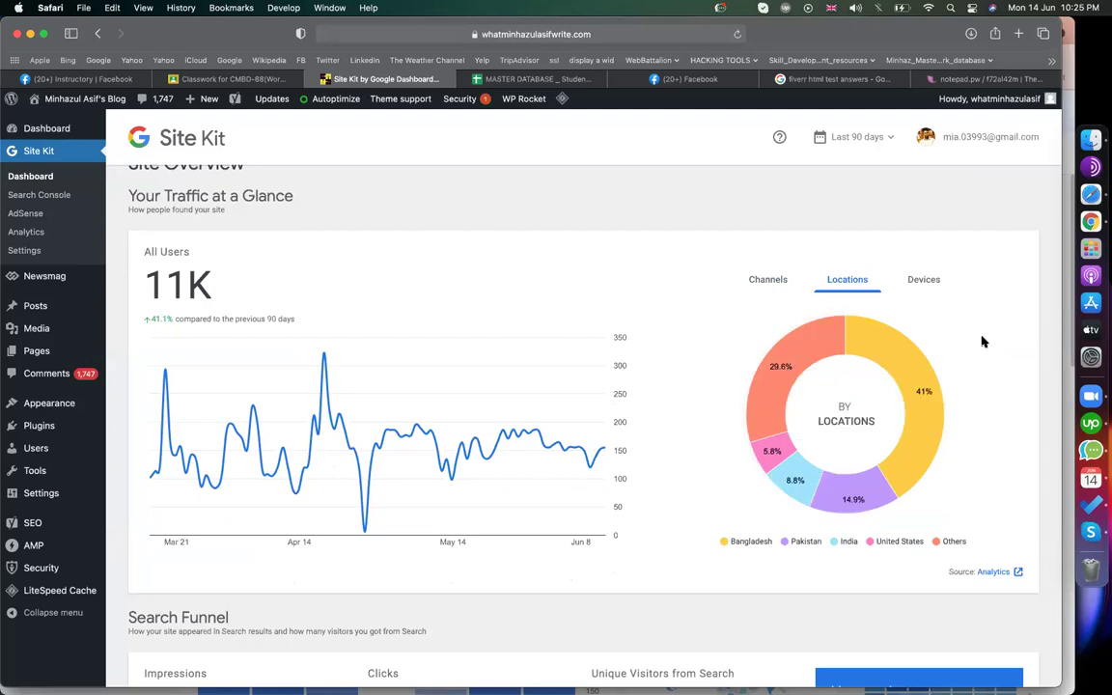
Step: Switch the traffic chart to devices, then back to channels
{"action": "left_click", "coordinate": [926, 281]}
{"action": "mouse_move", "coordinate": [804, 374]}
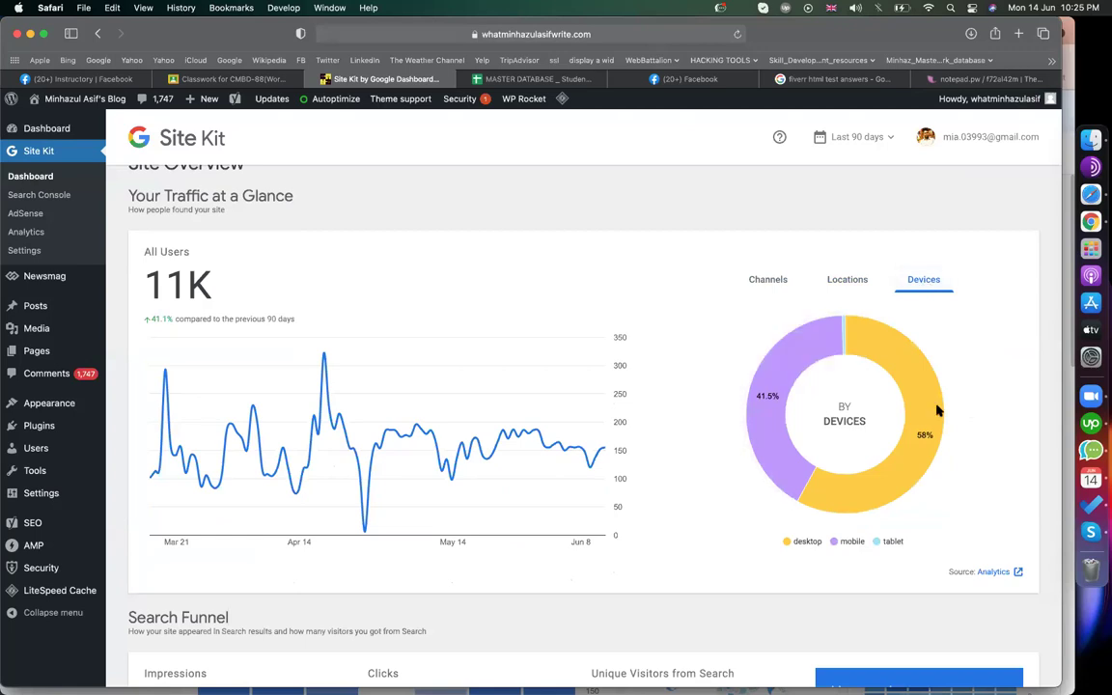
{"action": "mouse_move", "coordinate": [933, 412]}
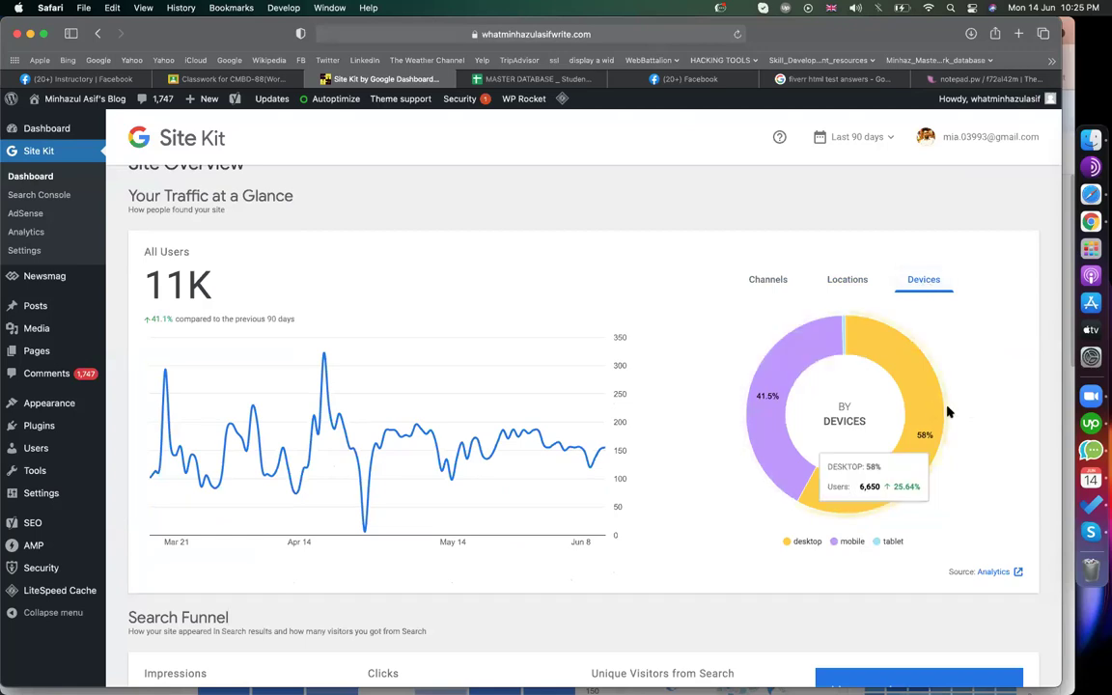
{"action": "left_click", "coordinate": [770, 283]}
{"action": "scroll", "coordinate": [532, 413], "scroll_direction": "down", "scroll_amount": 3}
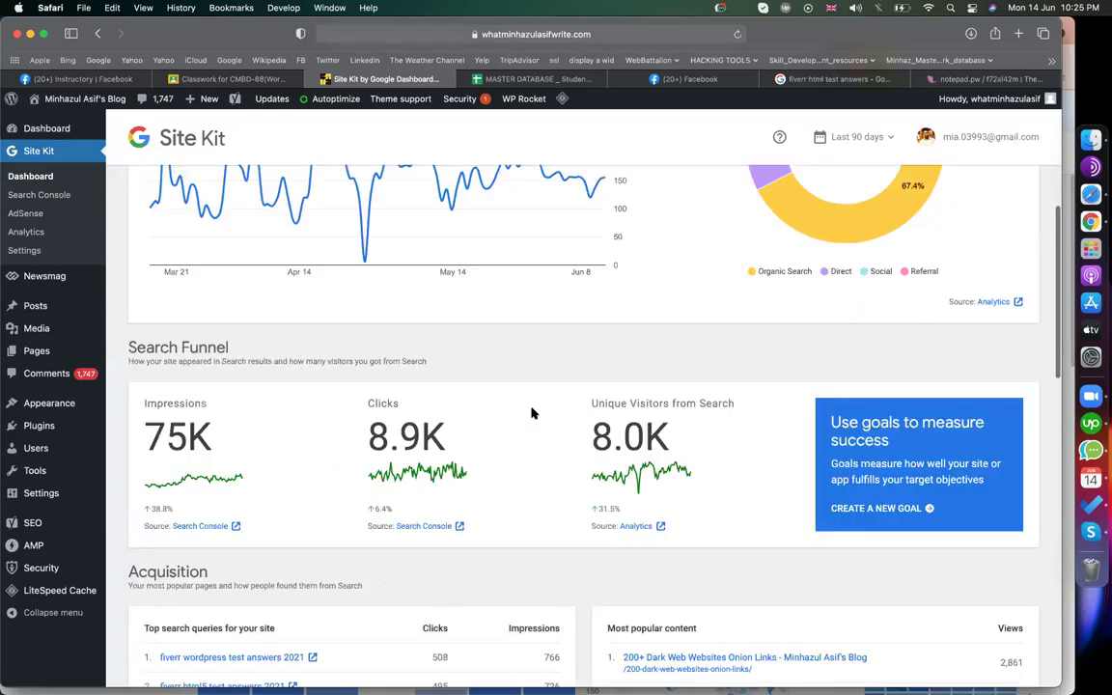
{"action": "scroll", "coordinate": [532, 414], "scroll_direction": "down", "scroll_amount": 1}
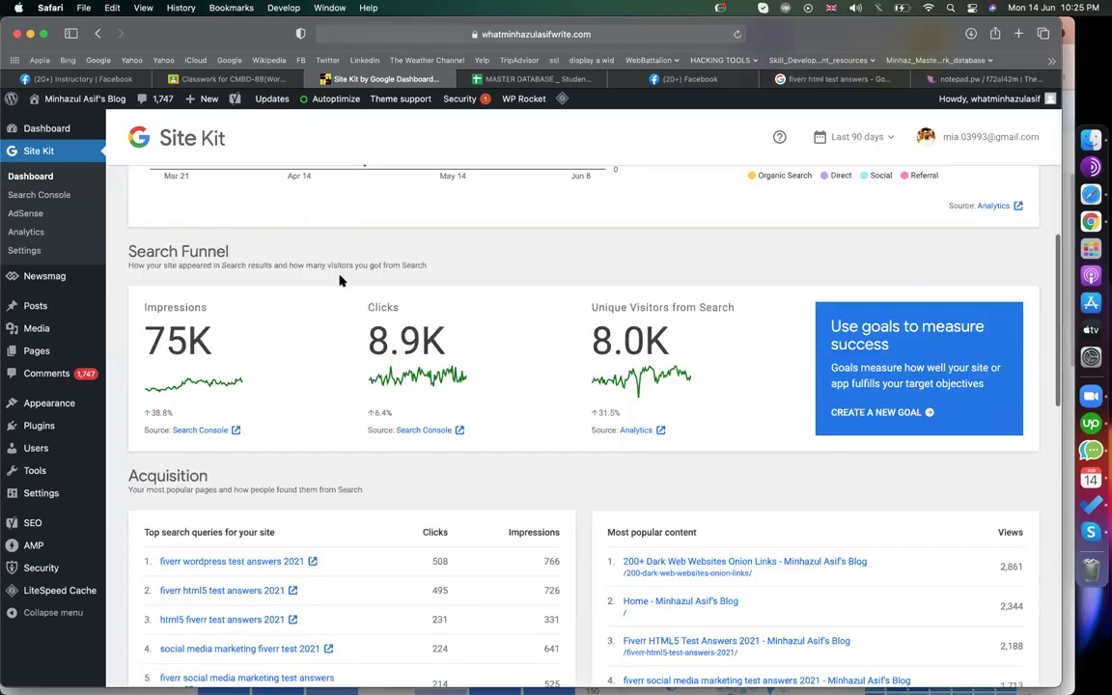
{"action": "scroll", "coordinate": [324, 597], "scroll_direction": "down", "scroll_amount": 3}
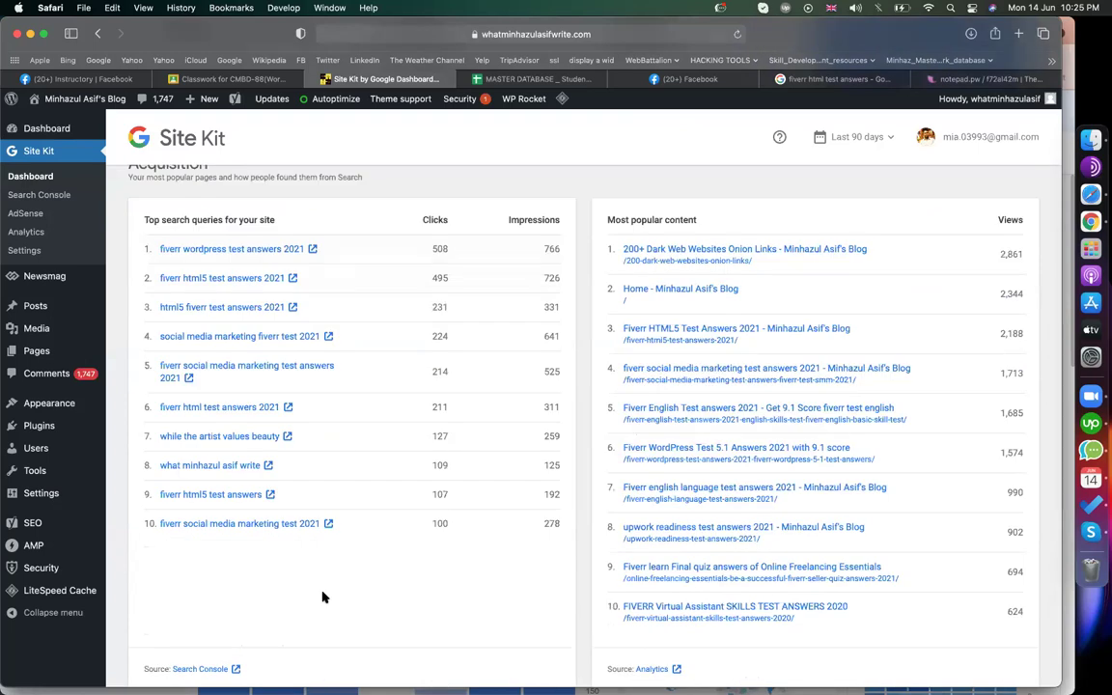
{"action": "scroll", "coordinate": [324, 598], "scroll_direction": "up", "scroll_amount": 15}
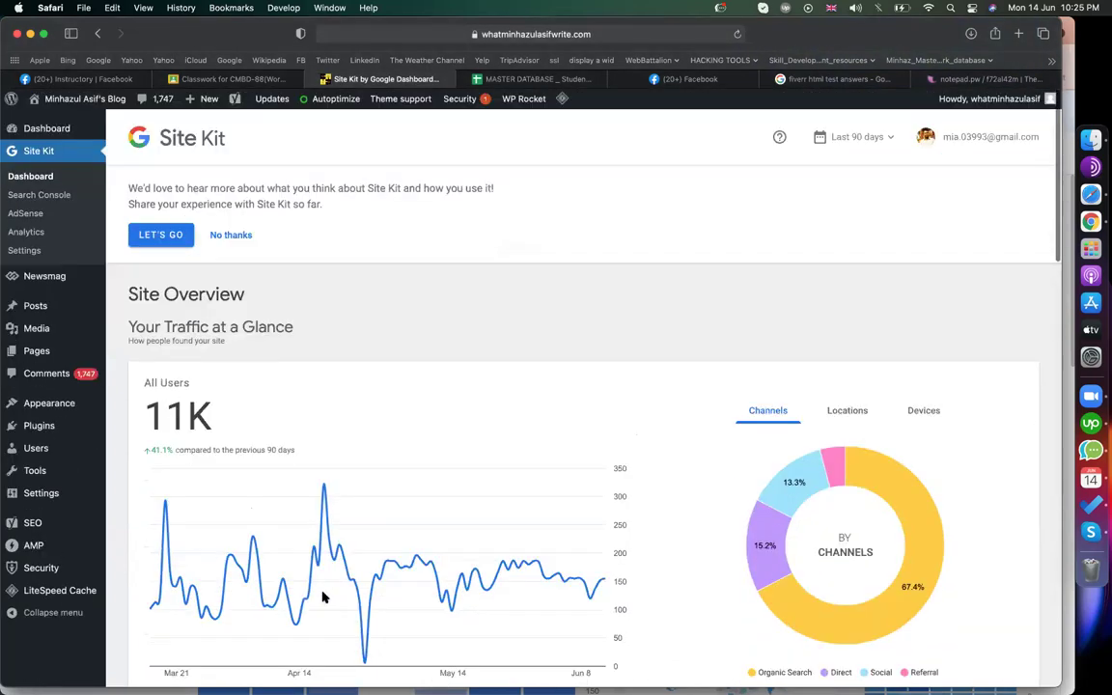
{"action": "scroll", "coordinate": [610, 383], "scroll_direction": "up", "scroll_amount": 2}
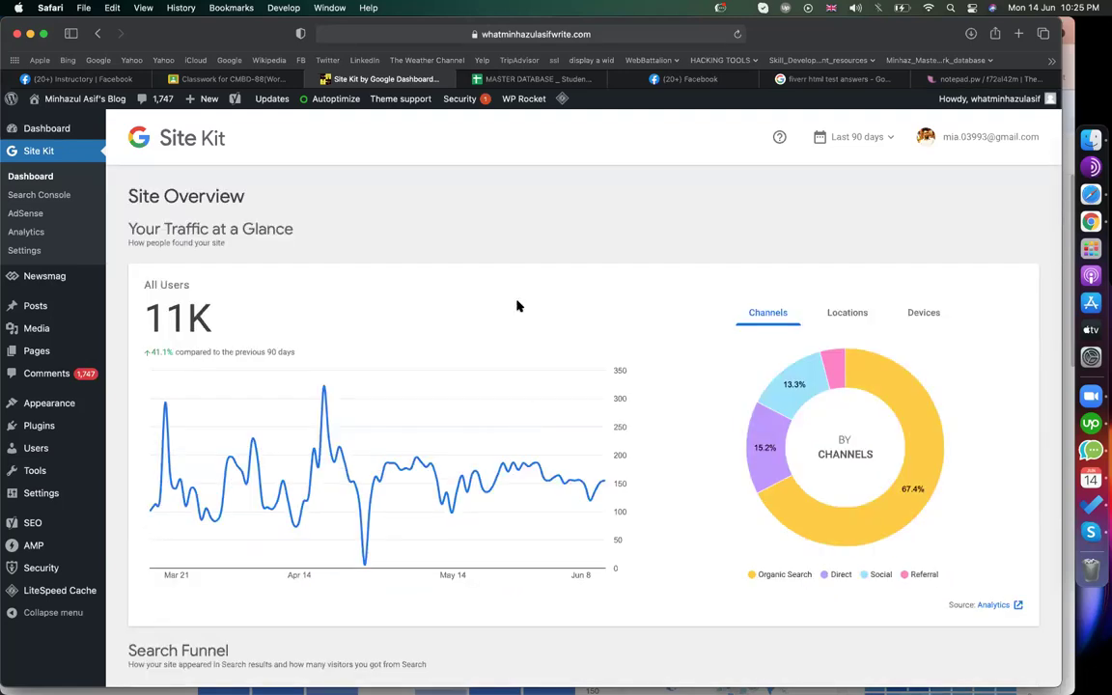
{"action": "scroll", "coordinate": [517, 306], "scroll_direction": "down", "scroll_amount": 6}
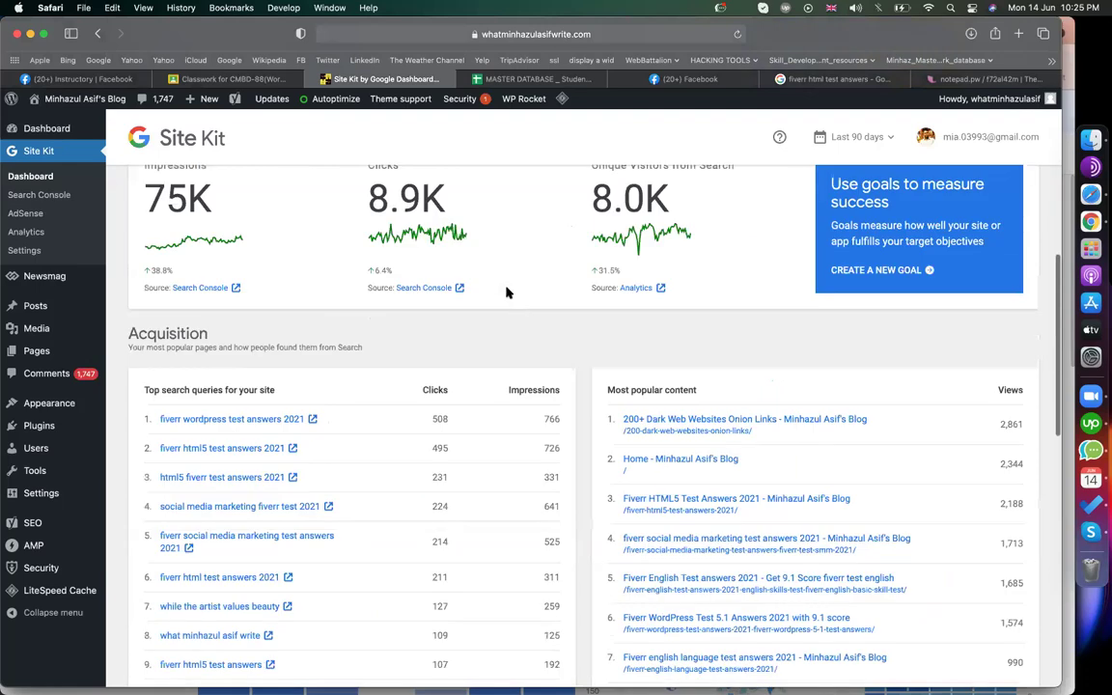
{"action": "scroll", "coordinate": [480, 233], "scroll_direction": "up", "scroll_amount": 6}
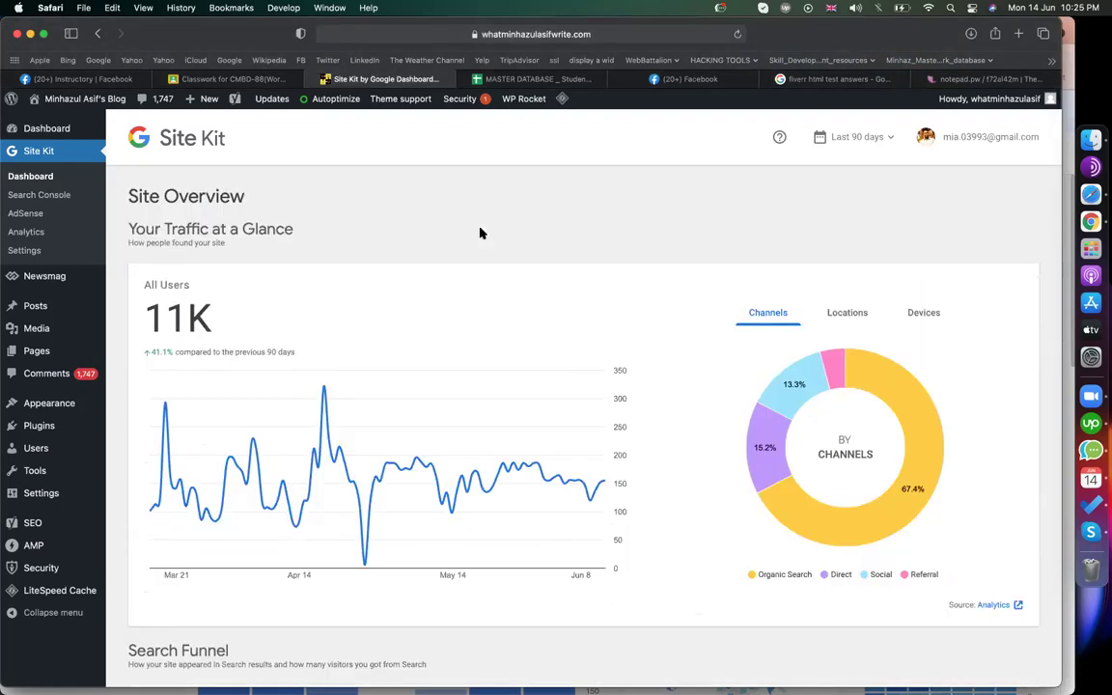
{"action": "scroll", "coordinate": [462, 340], "scroll_direction": "down", "scroll_amount": 3}
{"action": "scroll", "coordinate": [462, 340], "scroll_direction": "up", "scroll_amount": 2}
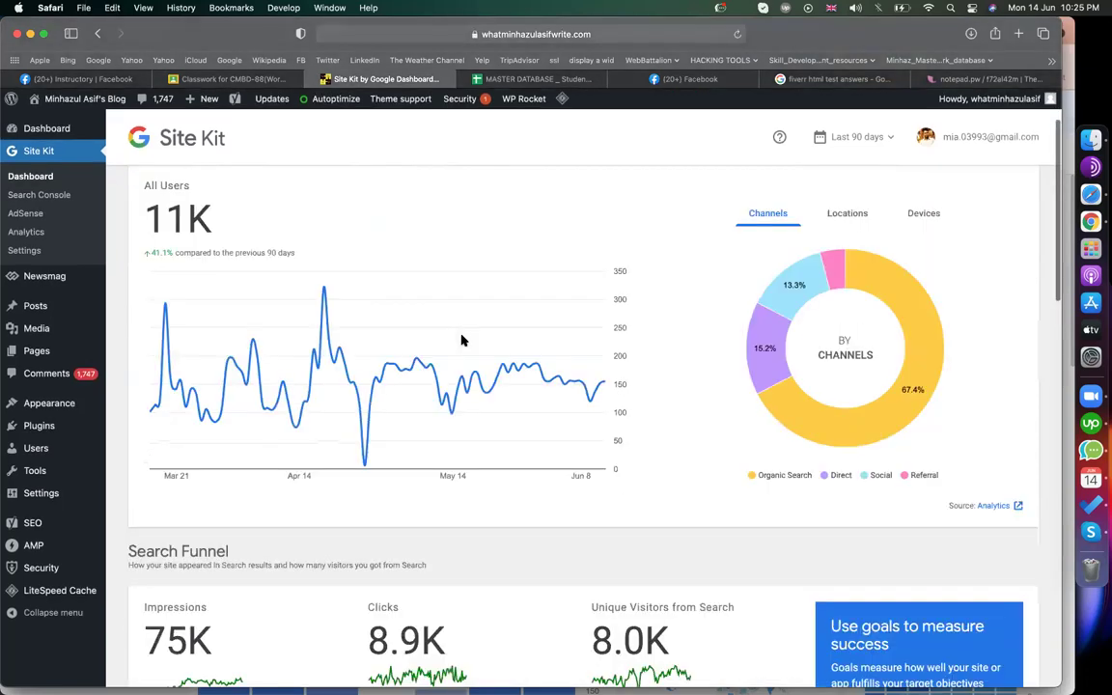
{"action": "scroll", "coordinate": [462, 340], "scroll_direction": "down", "scroll_amount": 6}
{"action": "scroll", "coordinate": [462, 340], "scroll_direction": "down", "scroll_amount": 6}
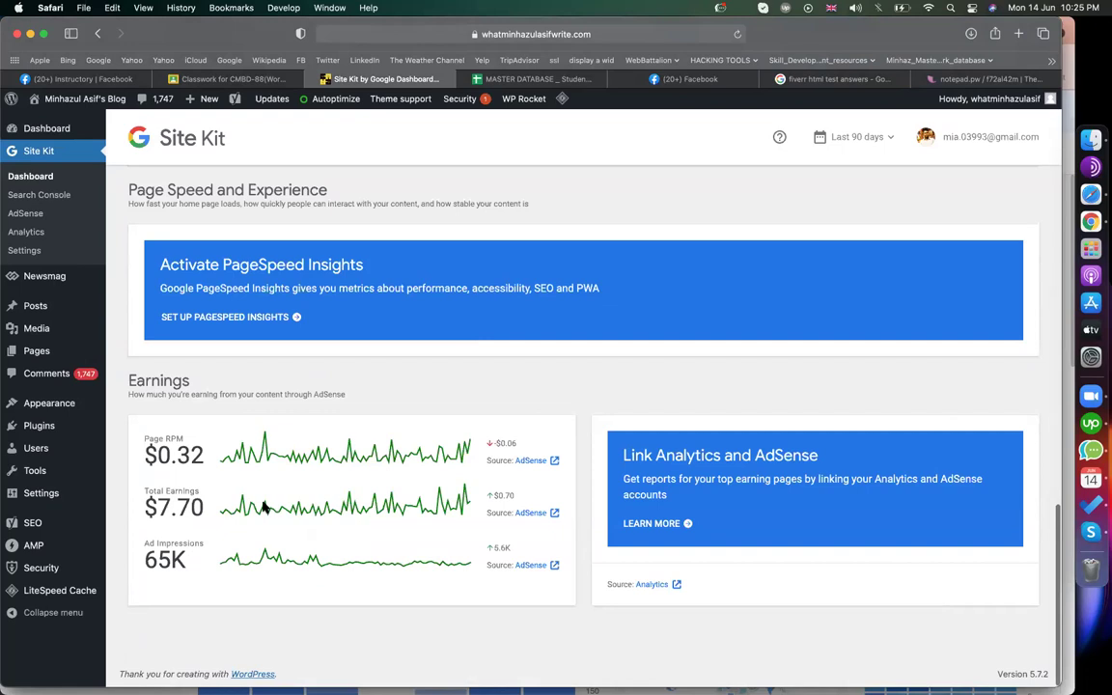
{"action": "scroll", "coordinate": [263, 506], "scroll_direction": "up", "scroll_amount": 15}
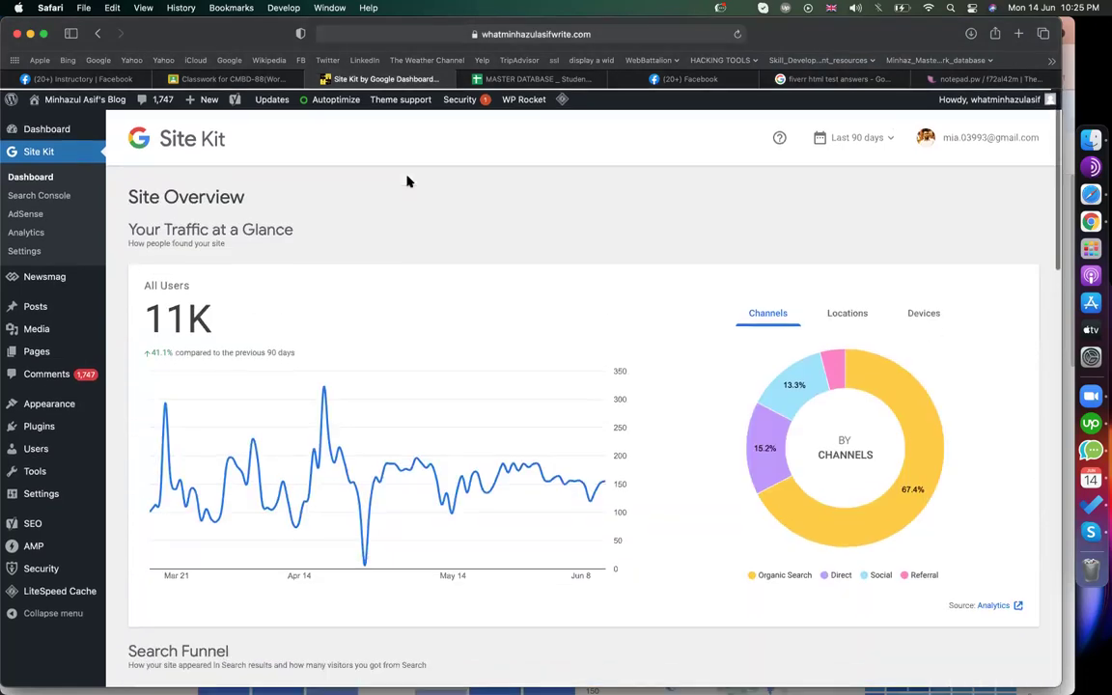
{"action": "left_click", "coordinate": [748, 78]}
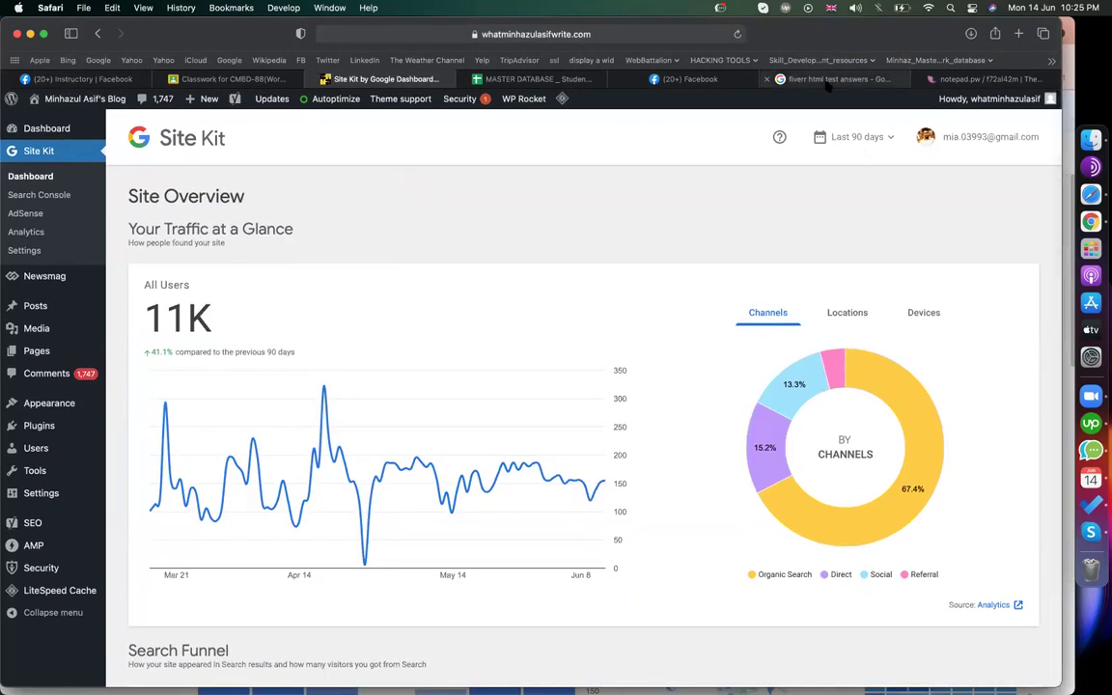
{"action": "left_click", "coordinate": [359, 80]}
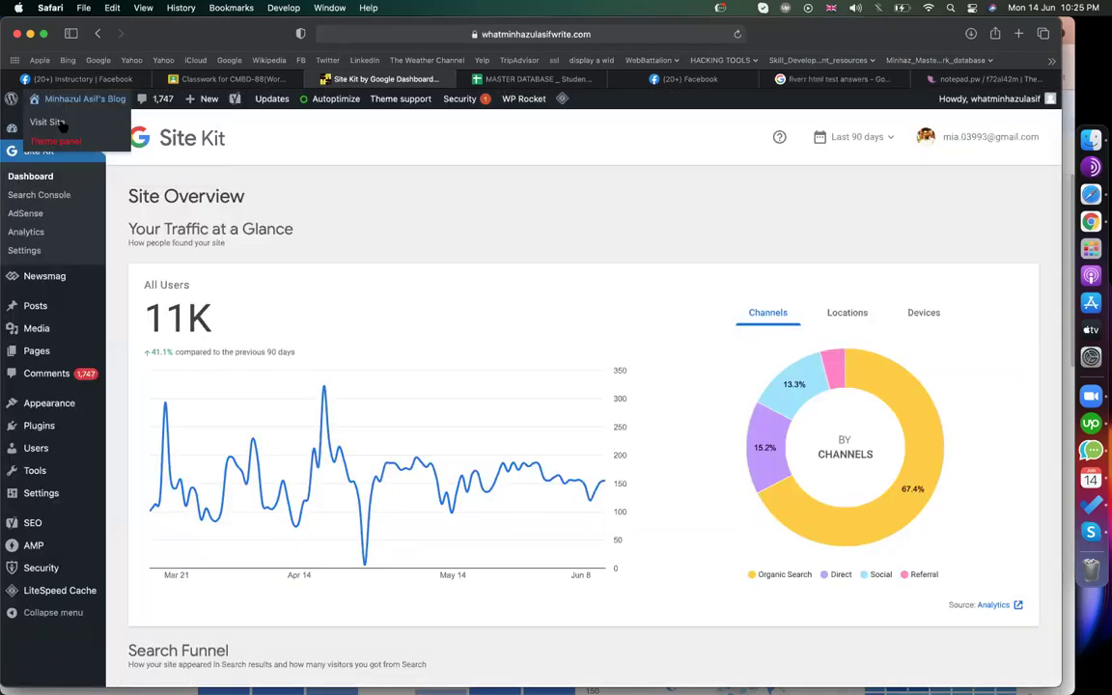
{"action": "right_click", "coordinate": [61, 123]}
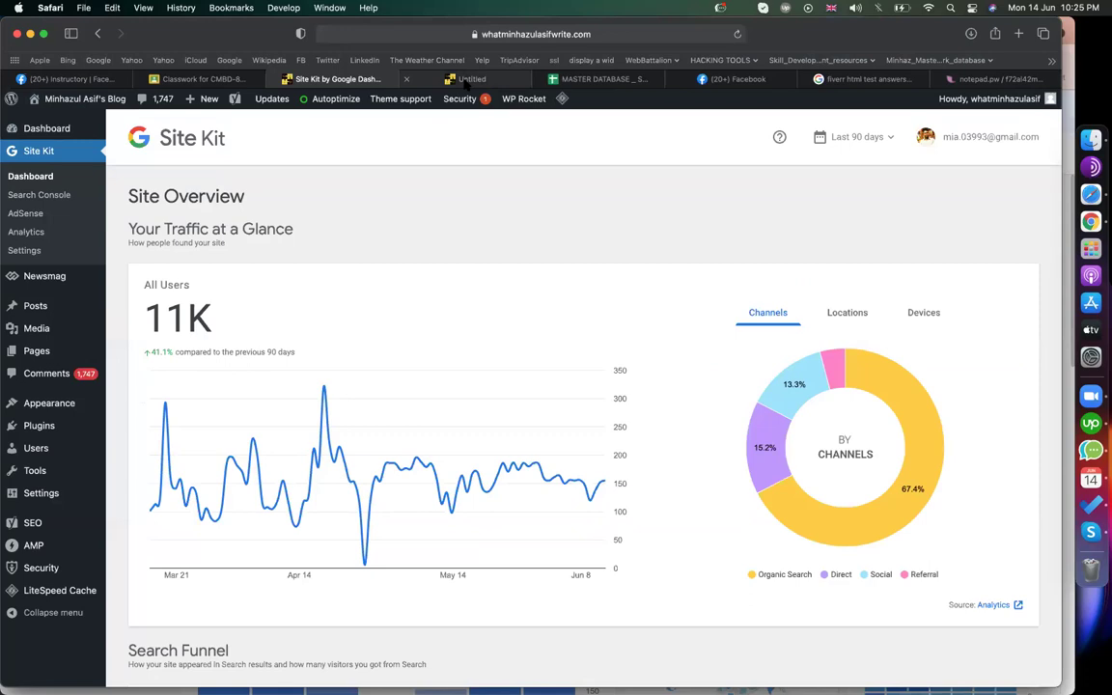
{"action": "left_click", "coordinate": [465, 81]}
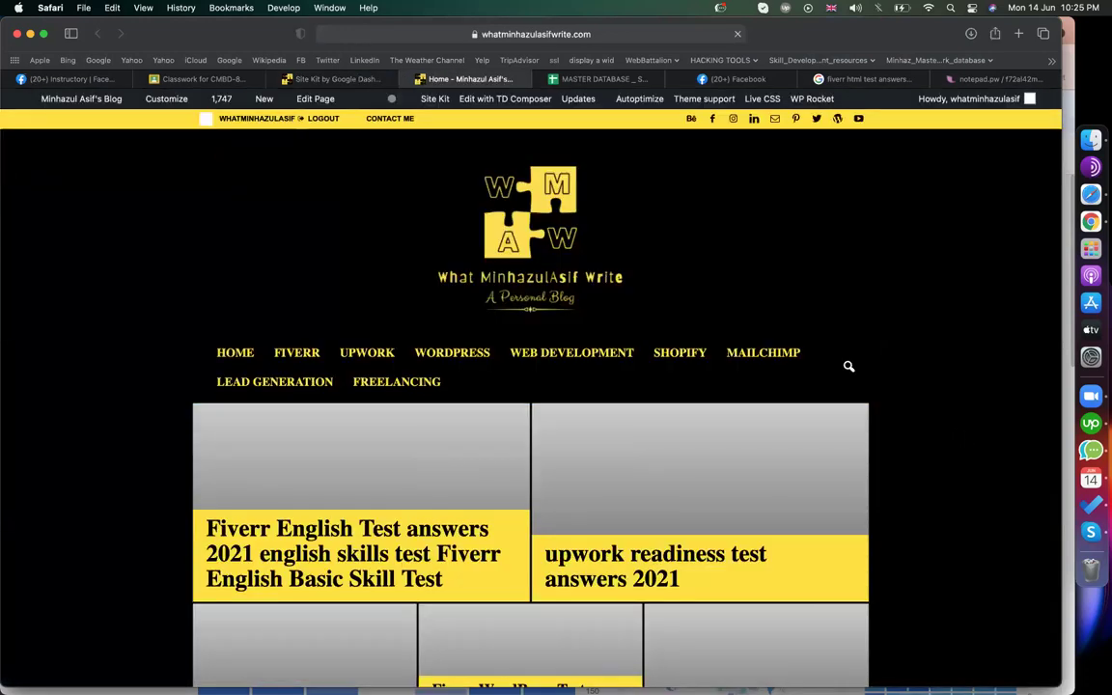
{"action": "scroll", "coordinate": [531, 396], "scroll_direction": "down", "scroll_amount": 5}
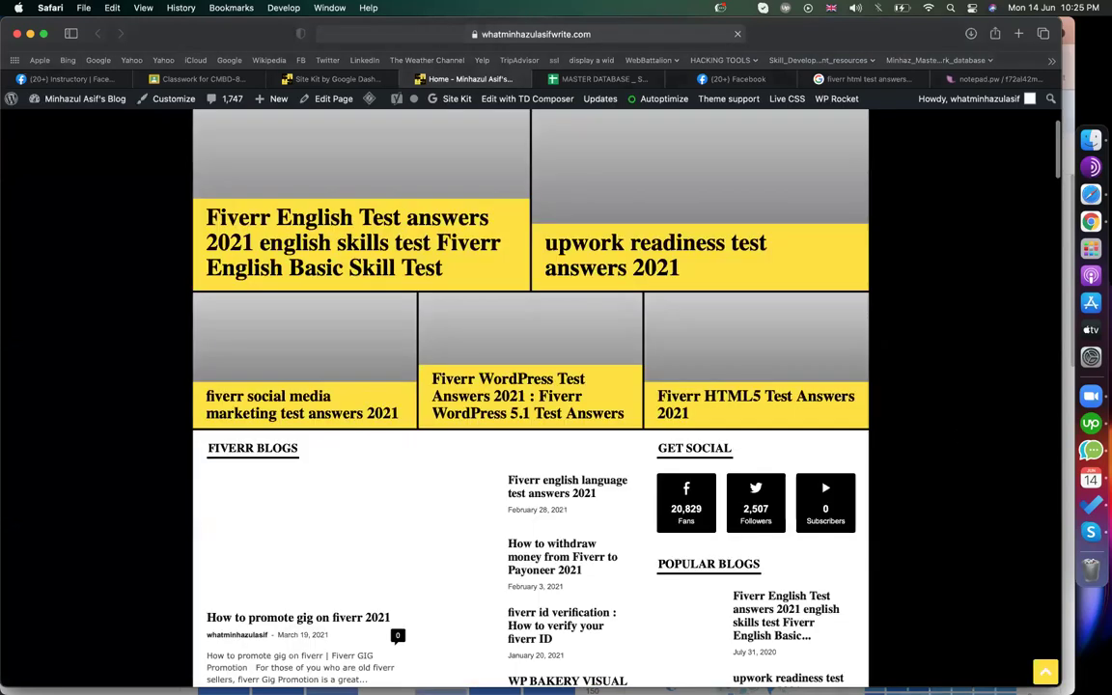
{"action": "scroll", "coordinate": [531, 396], "scroll_direction": "down", "scroll_amount": 10}
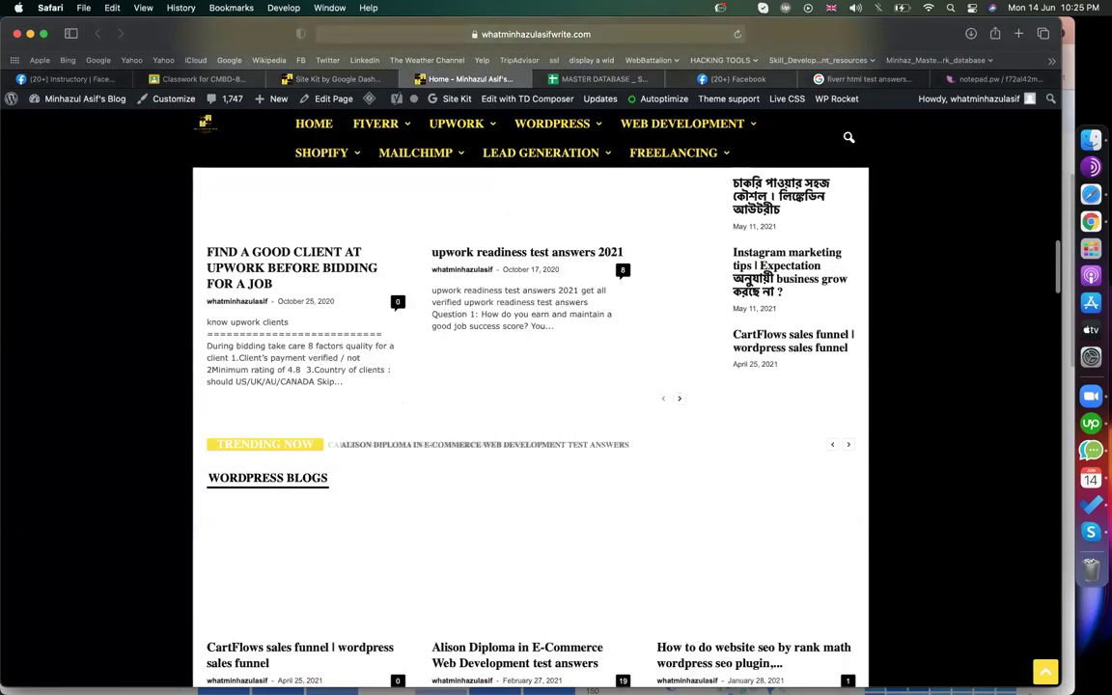
{"action": "scroll", "coordinate": [531, 424], "scroll_direction": "down", "scroll_amount": 6}
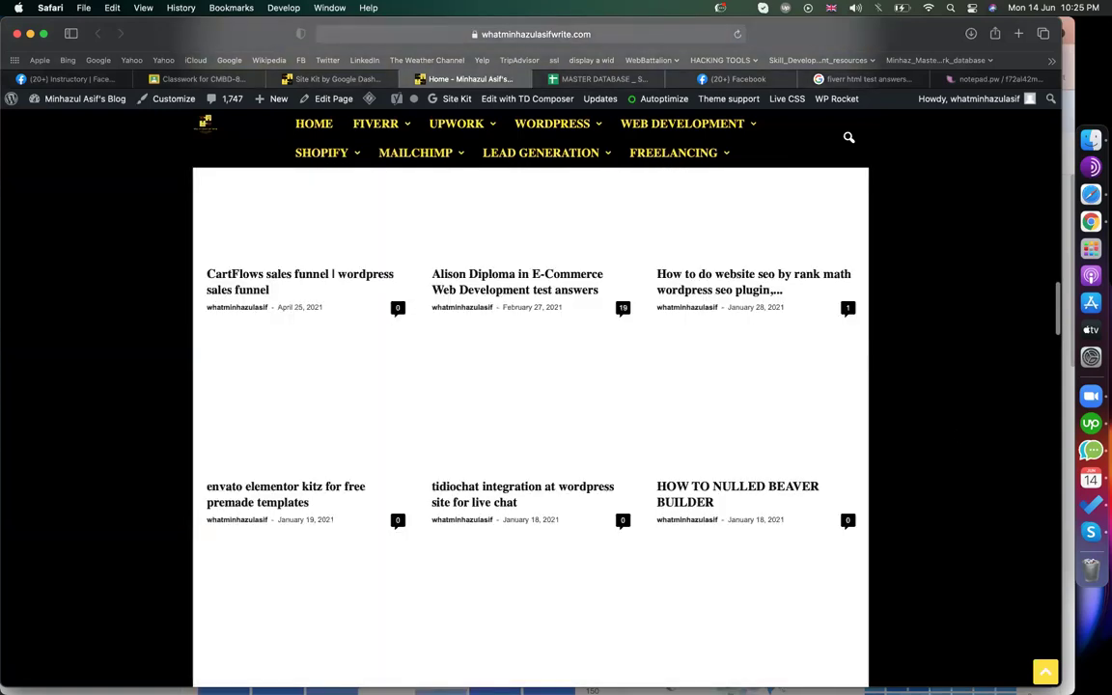
{"action": "scroll", "coordinate": [531, 424], "scroll_direction": "up", "scroll_amount": 5}
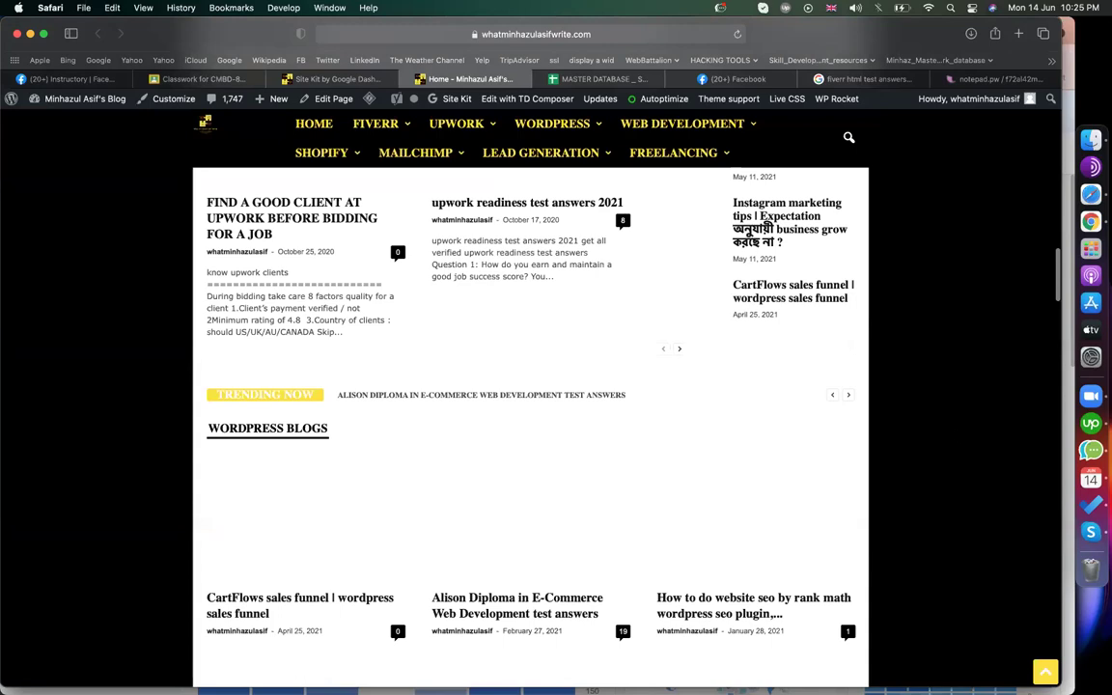
{"action": "scroll", "coordinate": [531, 396], "scroll_direction": "down", "scroll_amount": 8}
{"action": "scroll", "coordinate": [531, 396], "scroll_direction": "up", "scroll_amount": 8}
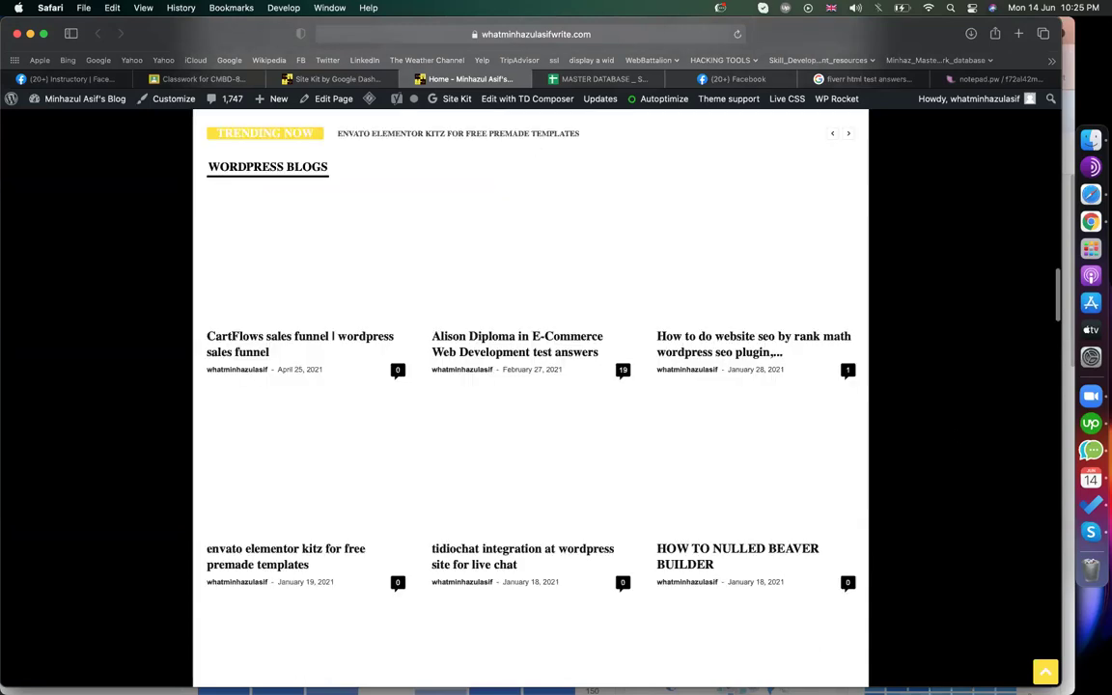
{"action": "scroll", "coordinate": [531, 396], "scroll_direction": "up", "scroll_amount": 5}
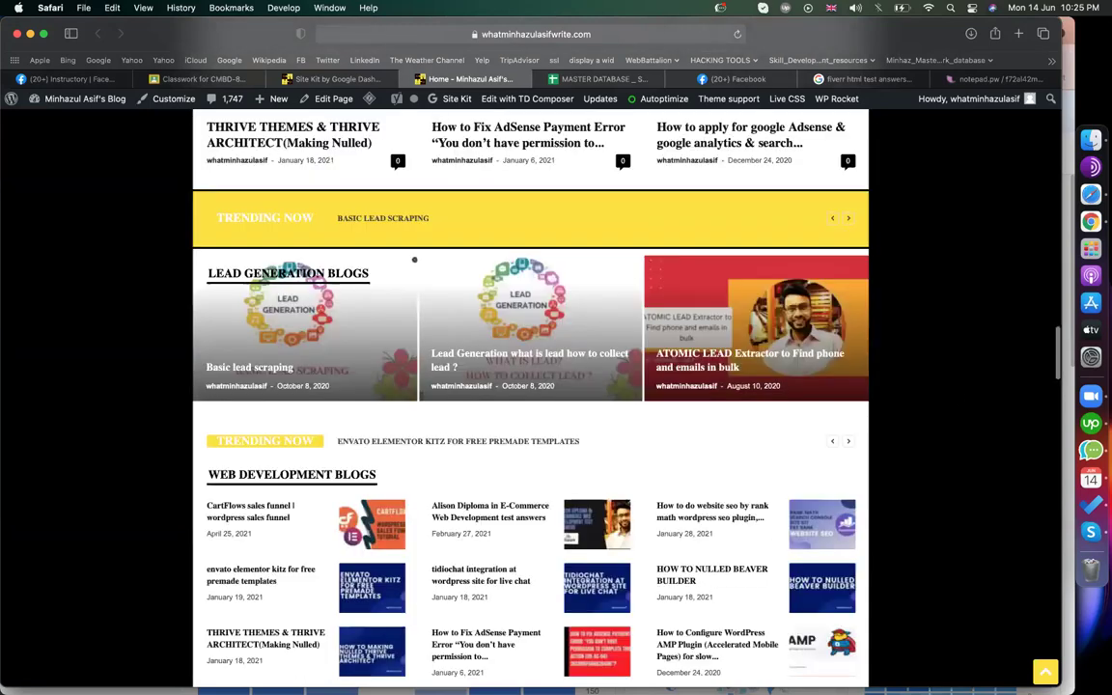
{"action": "scroll", "coordinate": [855, 286], "scroll_direction": "up", "scroll_amount": 8}
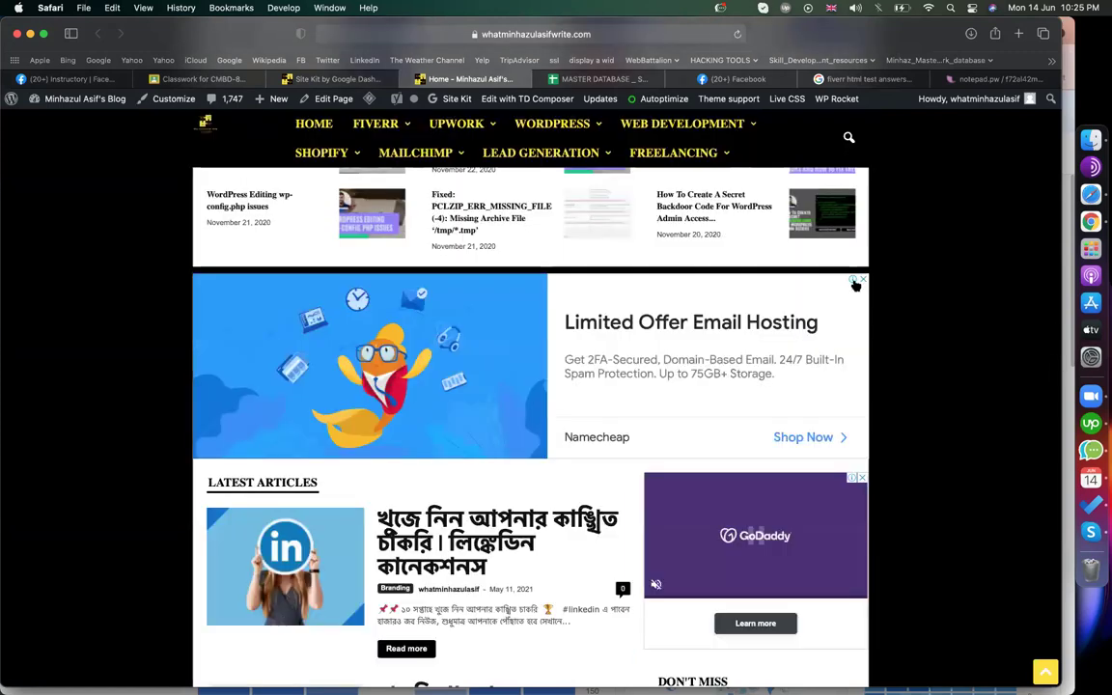
{"action": "scroll", "coordinate": [668, 415], "scroll_direction": "down", "scroll_amount": 3}
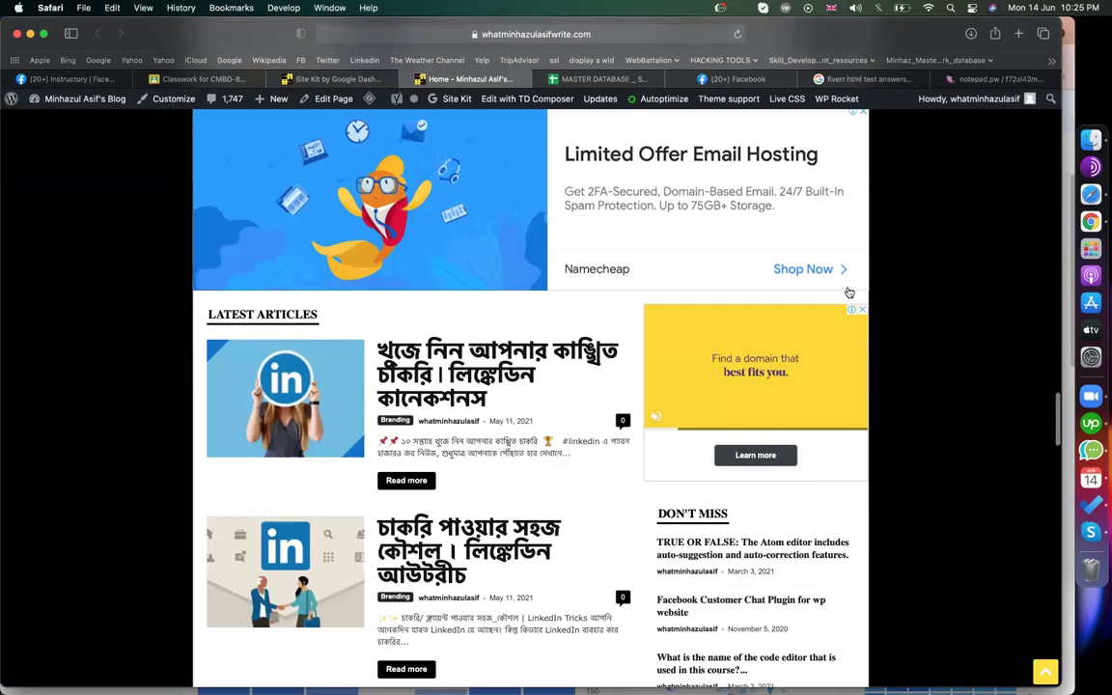
{"action": "scroll", "coordinate": [849, 292], "scroll_direction": "down", "scroll_amount": 3}
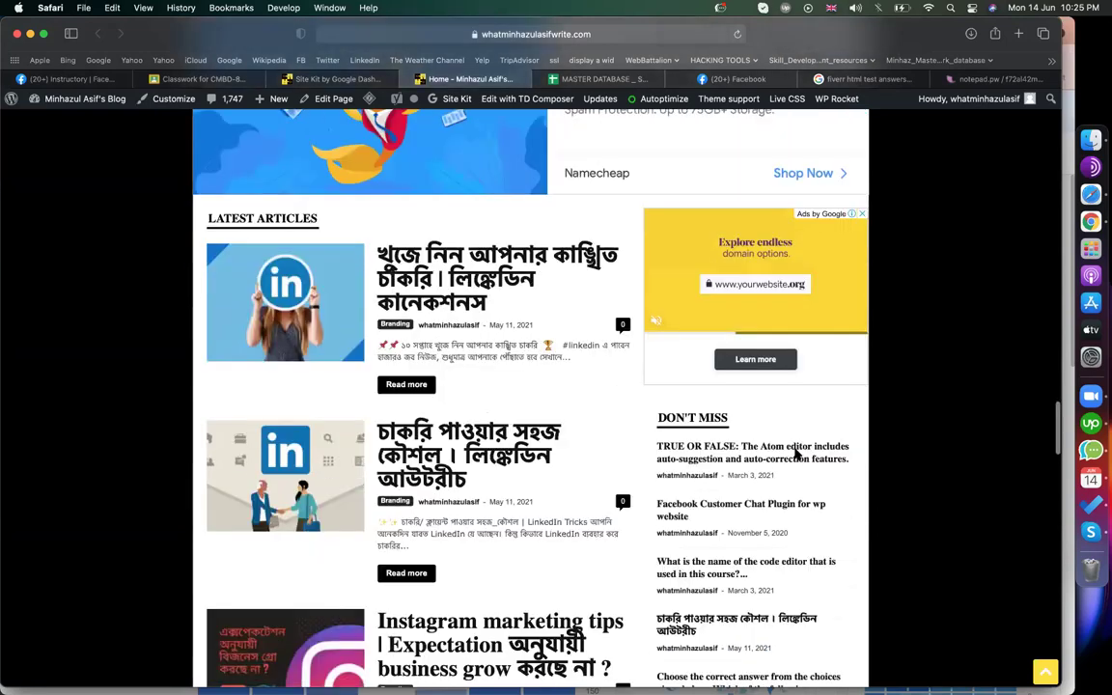
{"action": "scroll", "coordinate": [796, 454], "scroll_direction": "down", "scroll_amount": 5}
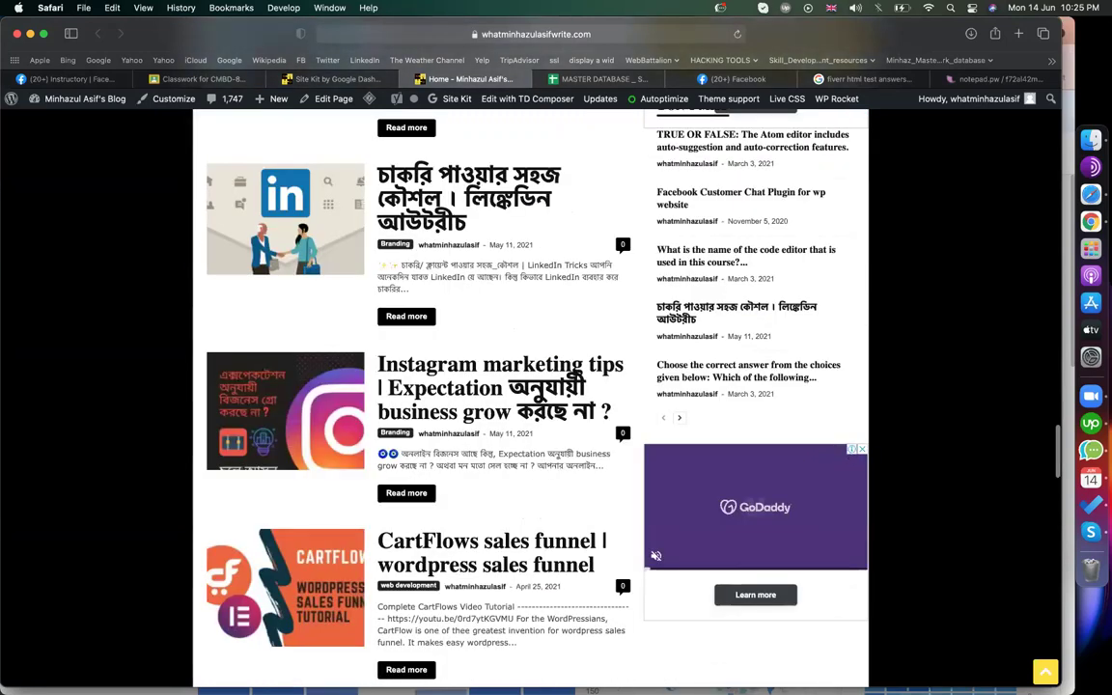
{"action": "scroll", "coordinate": [560, 570], "scroll_direction": "down", "scroll_amount": 1}
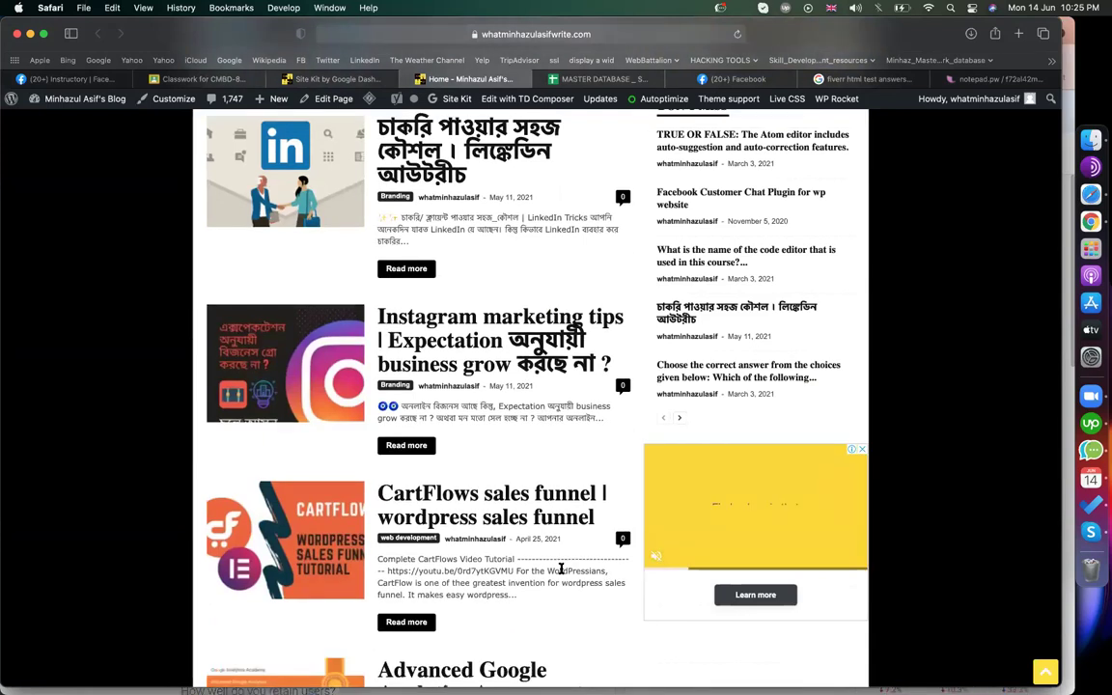
{"action": "scroll", "coordinate": [555, 454], "scroll_direction": "down", "scroll_amount": 15}
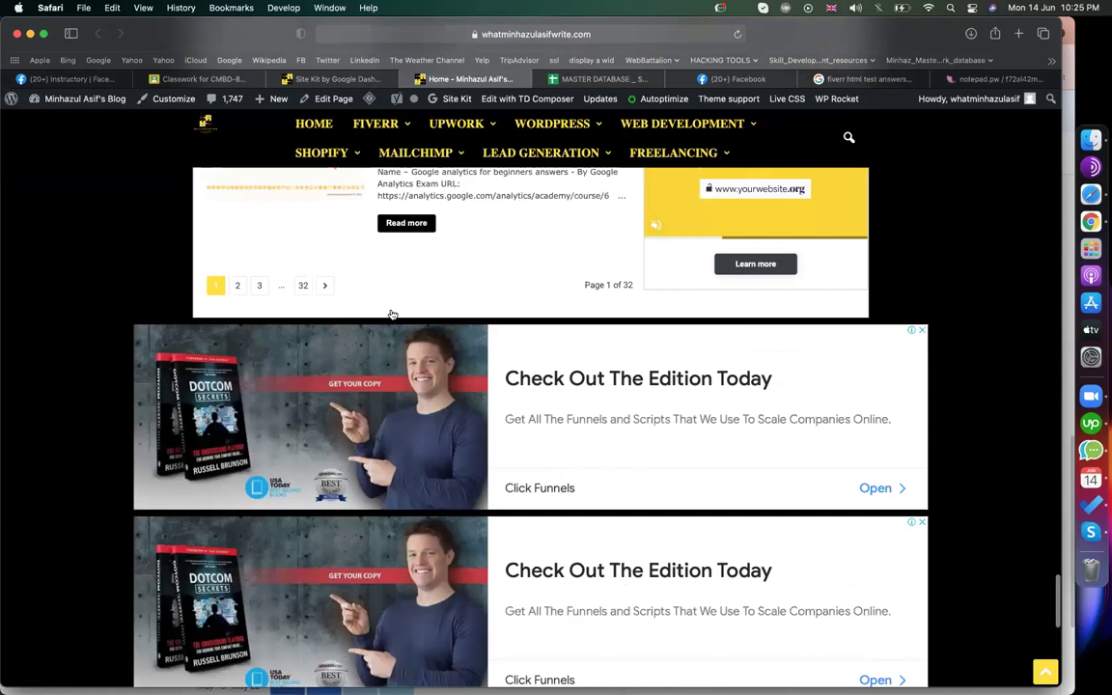
{"action": "scroll", "coordinate": [352, 282], "scroll_direction": "down", "scroll_amount": 10}
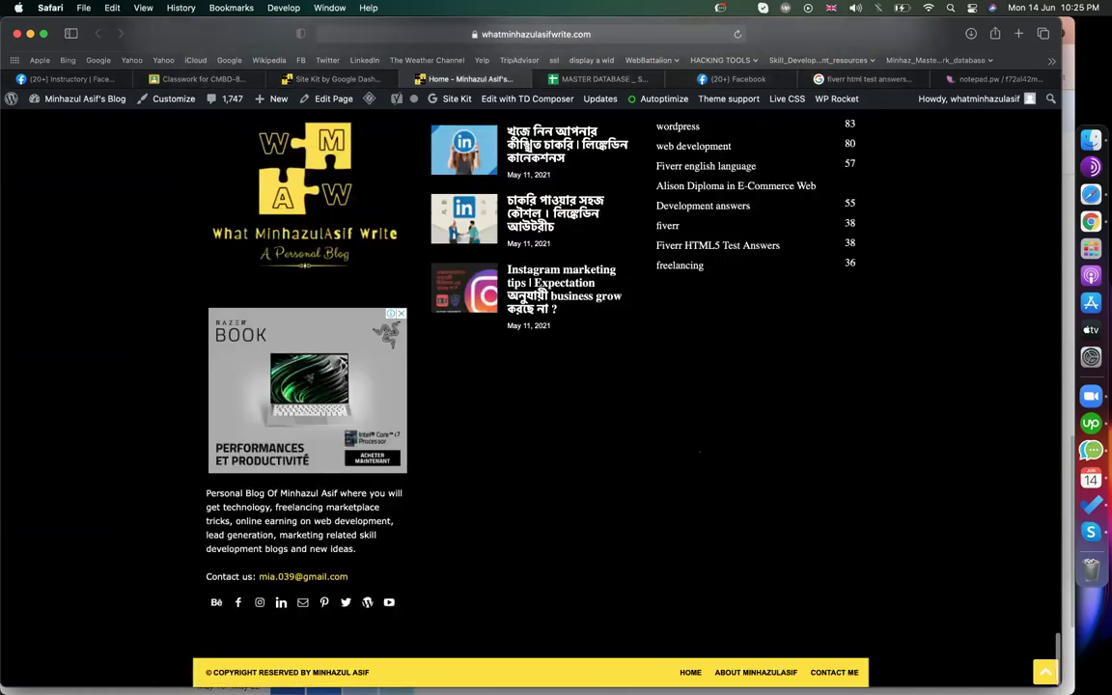
{"action": "scroll", "coordinate": [531, 405], "scroll_direction": "up", "scroll_amount": 10}
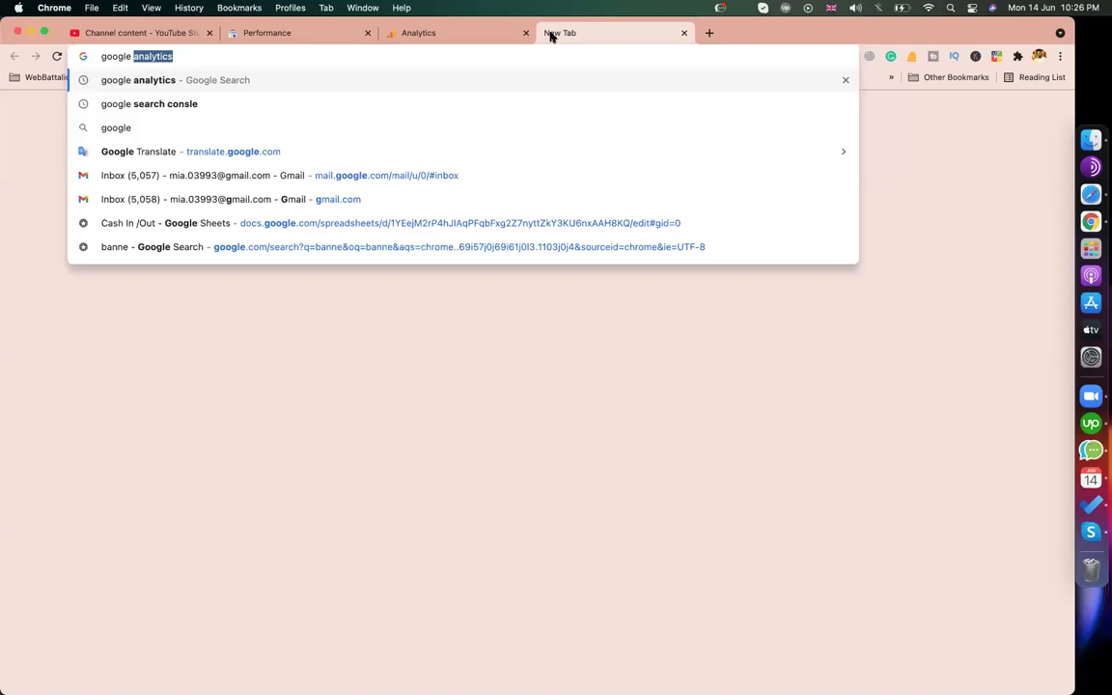
Step: Search for adsense, check the signed-in Google profile, and leave the sign-up form for AdSense
{"action": "type", "text": "adsense/signup/new/lead?gsessionid=349YhWqTTFmPlqt0u_VQgwNx00p3ubemA6ys-v9_p44"}
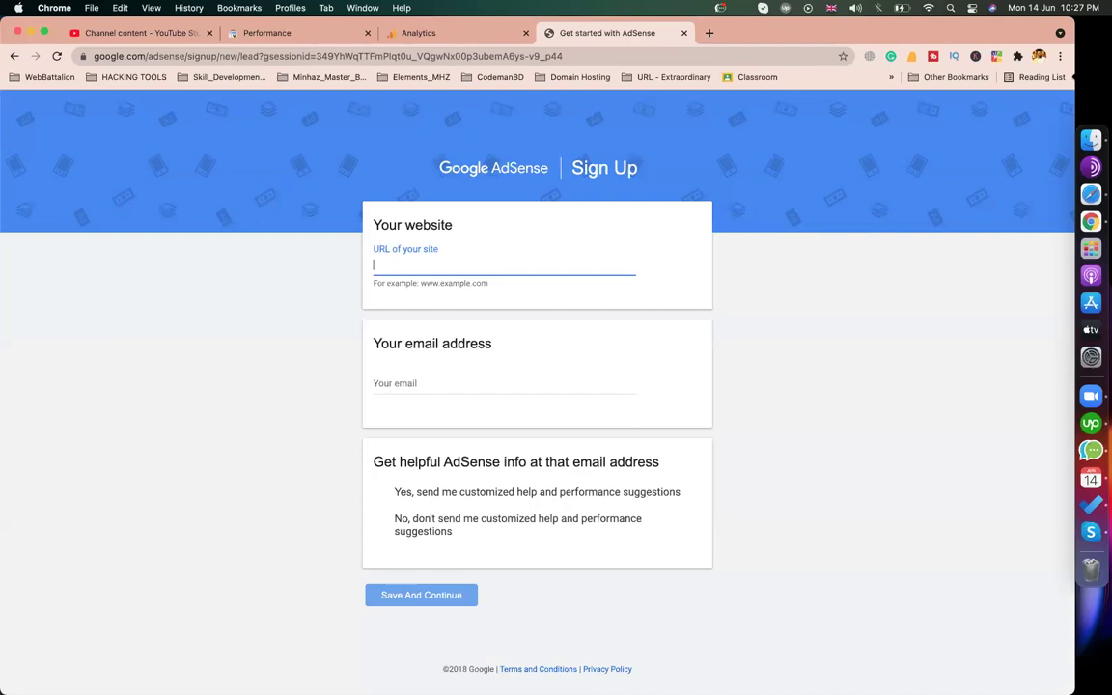
{"action": "left_click", "coordinate": [1040, 56]}
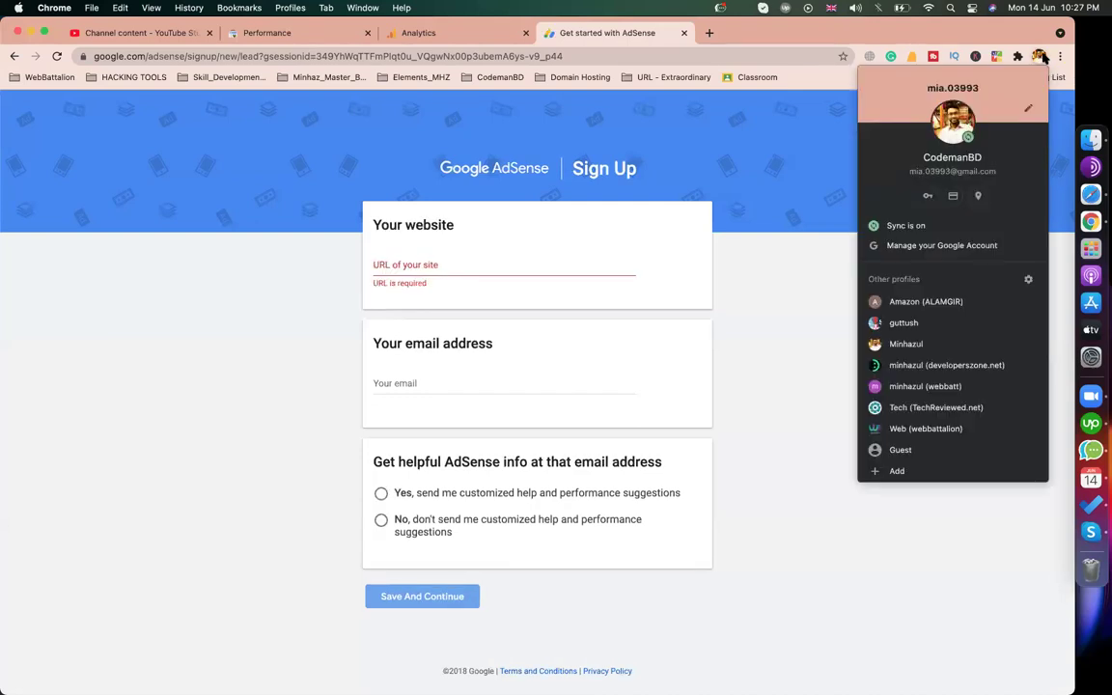
{"action": "left_click", "coordinate": [749, 150]}
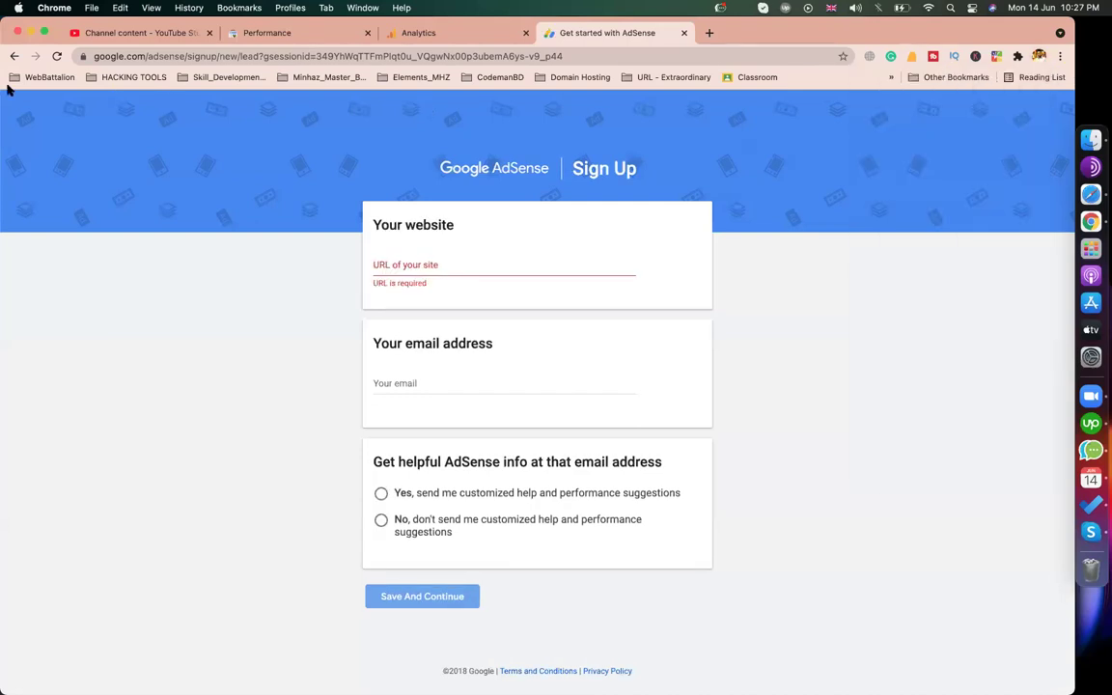
{"action": "left_click", "coordinate": [12, 56]}
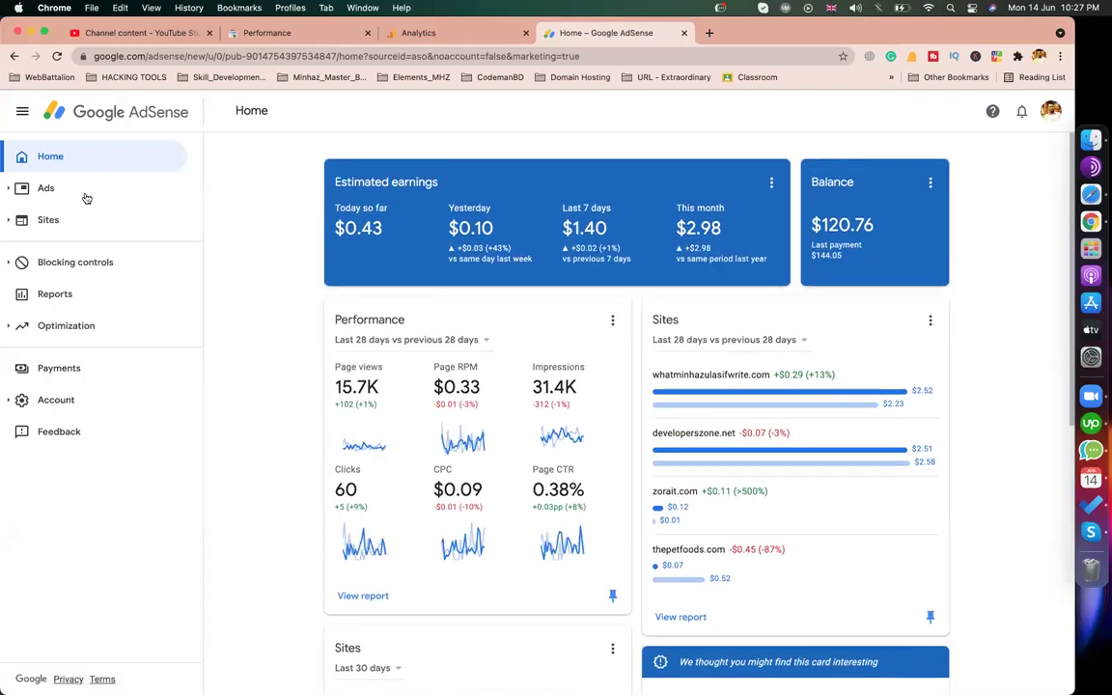
Step: Show AdSense's Sites overview with its five Ready sites, then start a blank Chrome tab
{"action": "left_click", "coordinate": [48, 219]}
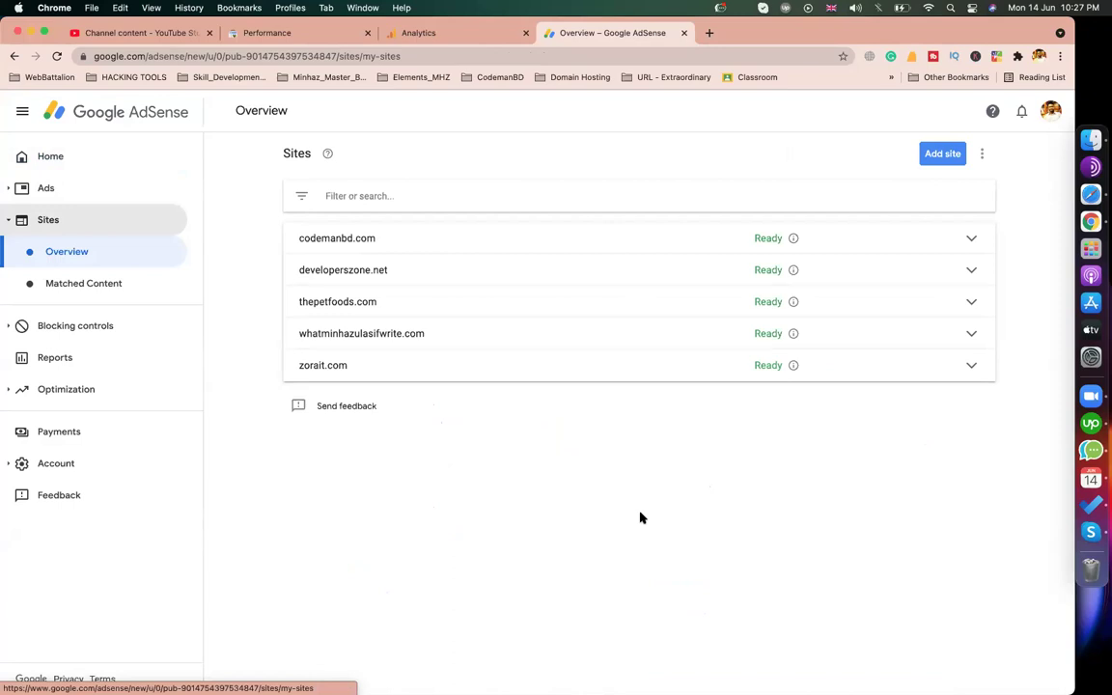
{"action": "left_click", "coordinate": [709, 33]}
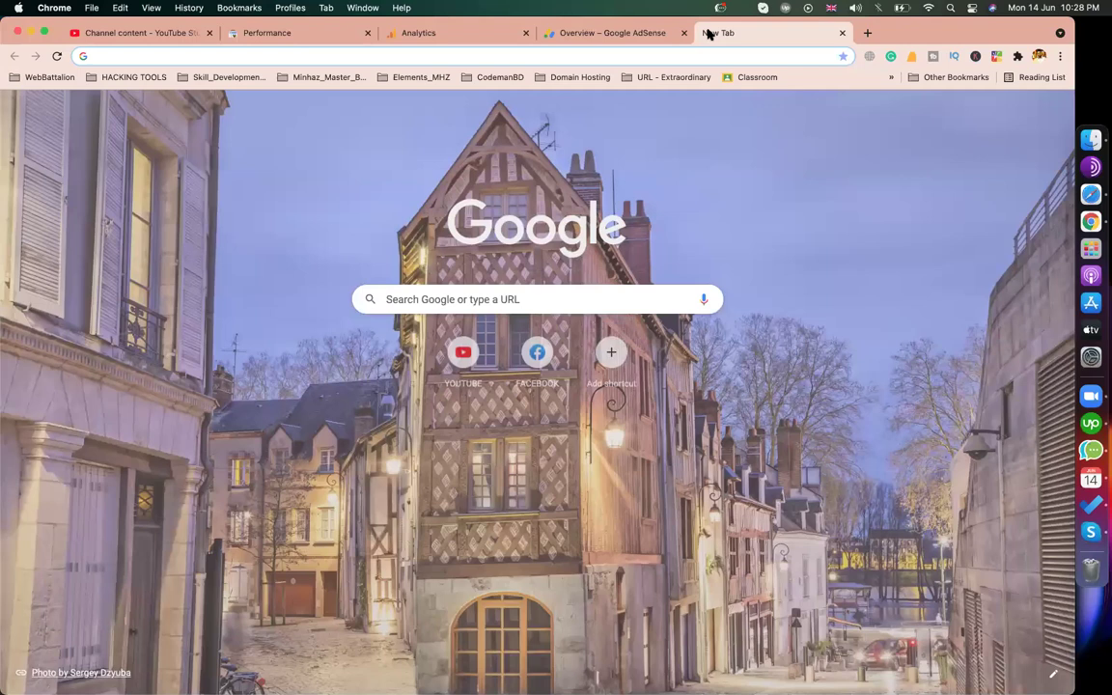
Step: Enter fishhunteradvisor.com in the new tab's address bar to load the site
{"action": "type", "text": "fishhunteradvios"}
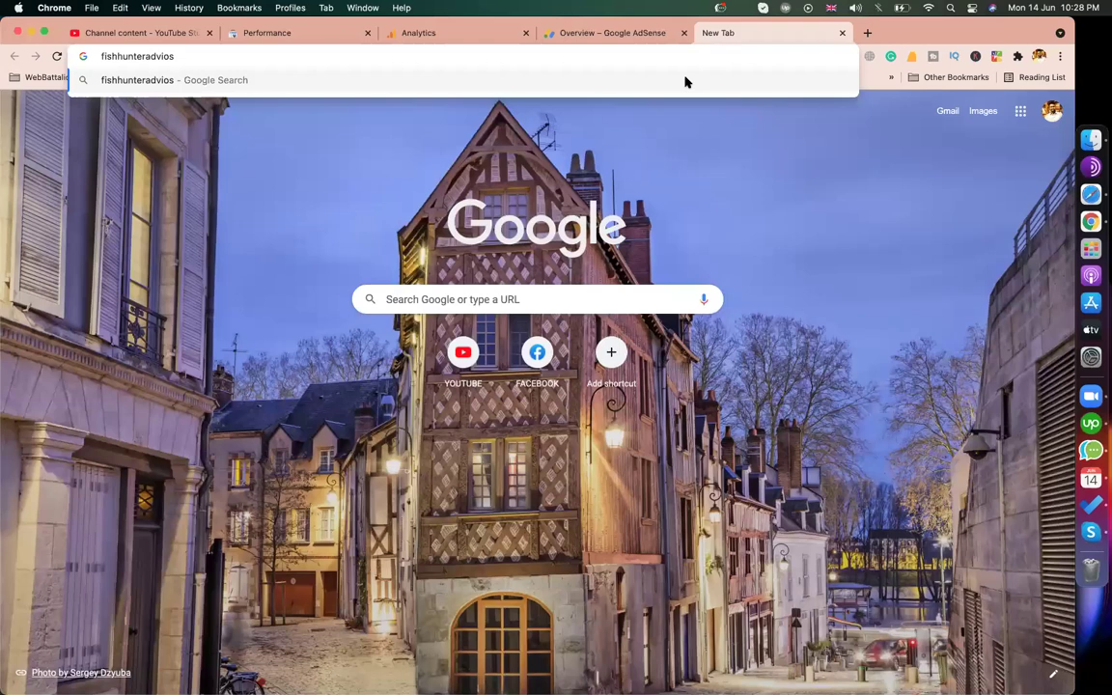
{"action": "key", "text": "BackSpace"}
{"action": "key", "text": "BackSpace"}
{"action": "type", "text": "sor"}
{"action": "key", "text": "ctrl+Return"}
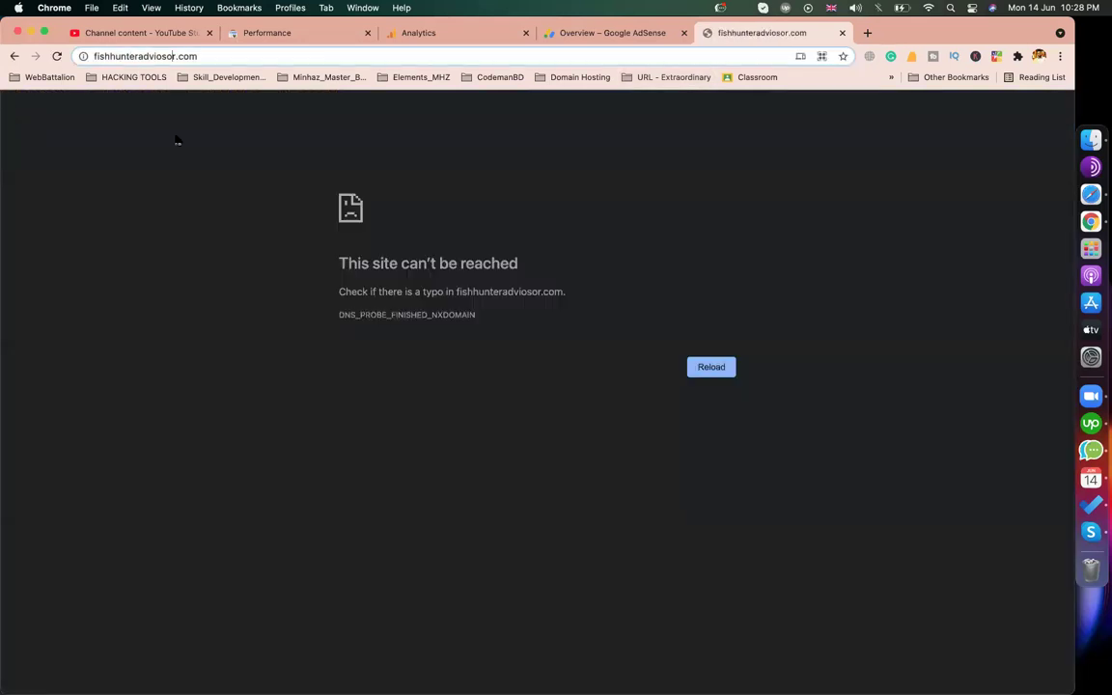
Step: Retry fishhunteradvisor.com after the DNS error, then bring the Safari blog window forward
{"action": "key", "text": "super+l"}
{"action": "type", "text": "f"}
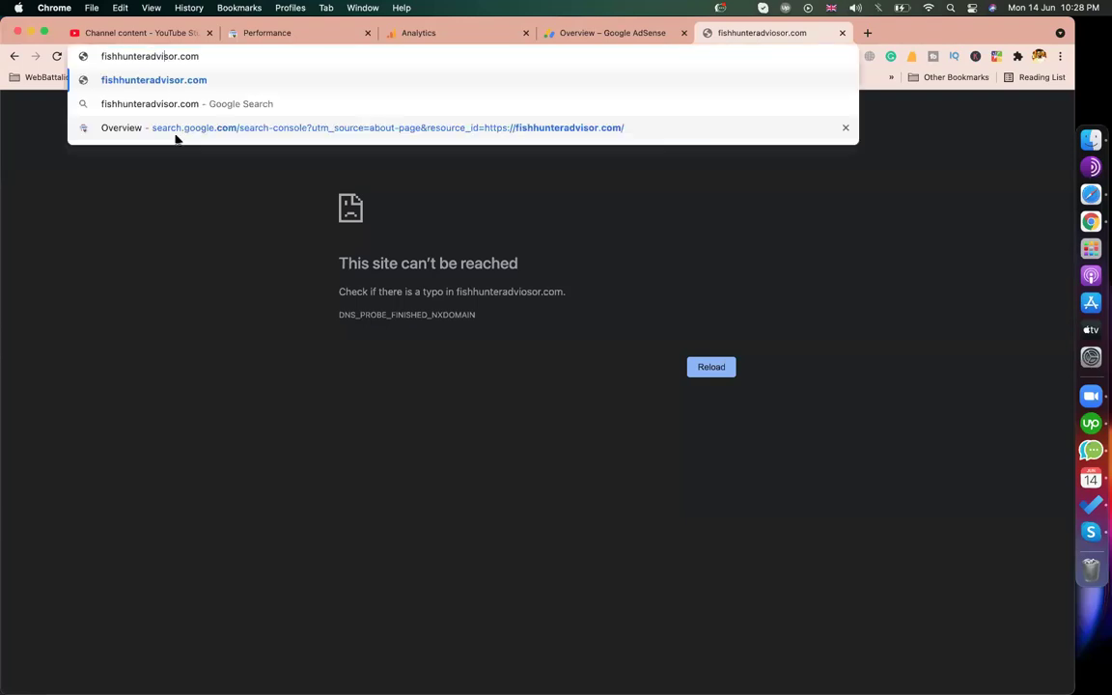
{"action": "key", "text": "Return"}
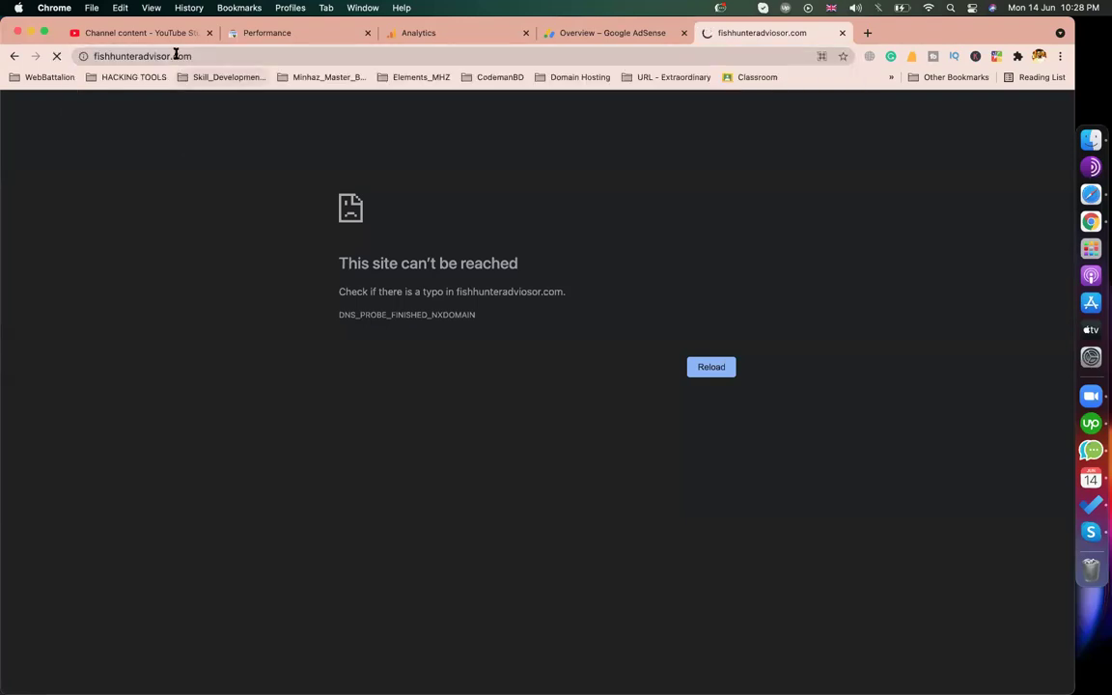
{"action": "left_click", "coordinate": [175, 55]}
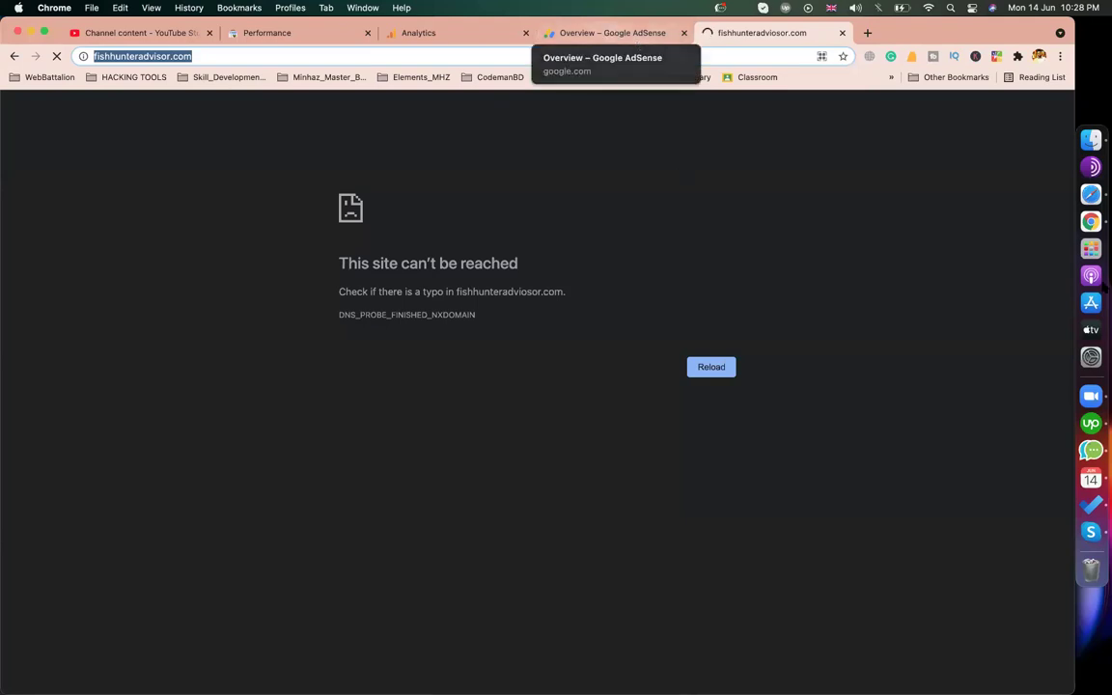
{"action": "left_click", "coordinate": [1052, 205]}
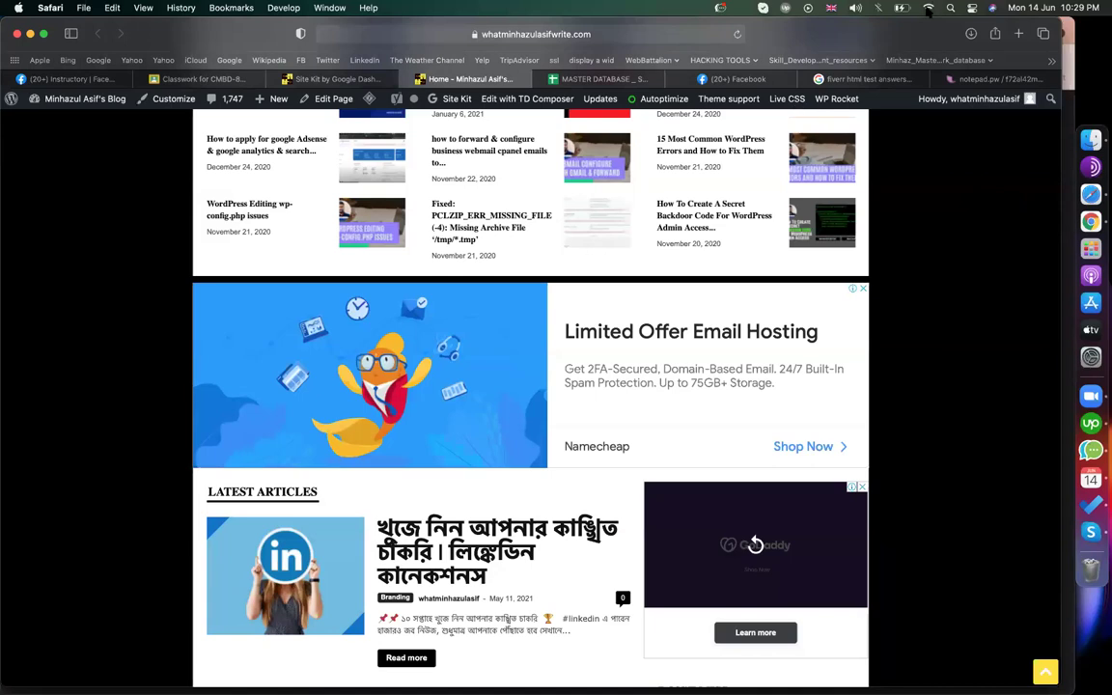
Step: Check the Wi-Fi menu, scroll the blog in Safari, then return to Chrome's AdSense tab
{"action": "left_click", "coordinate": [929, 9]}
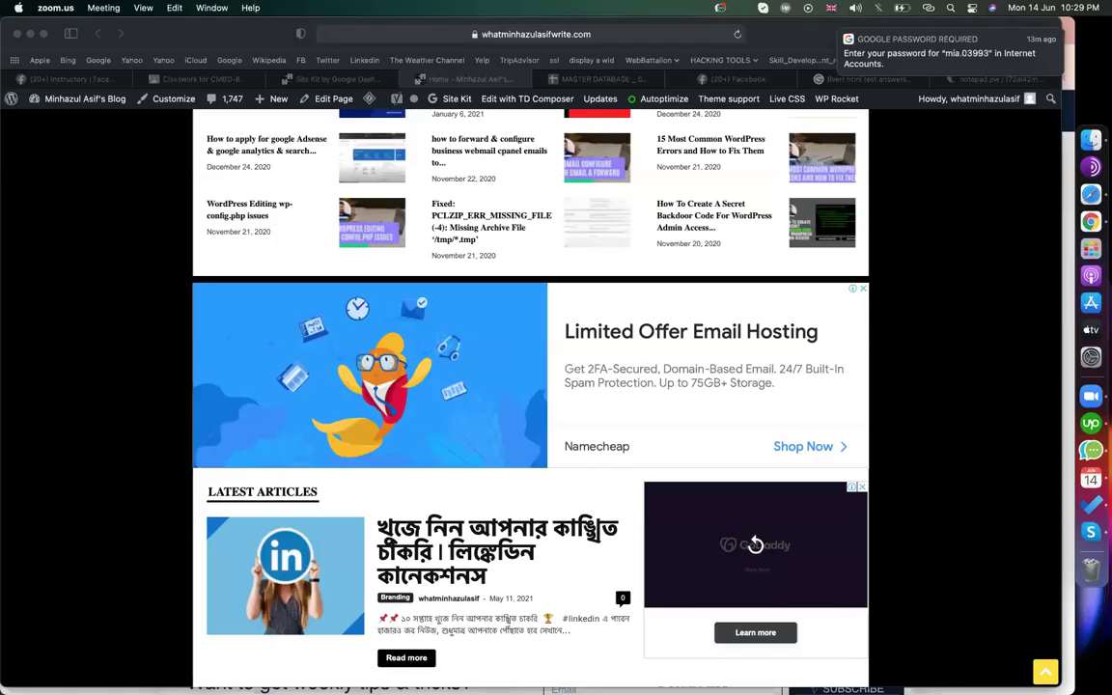
{"action": "left_click", "coordinate": [638, 460]}
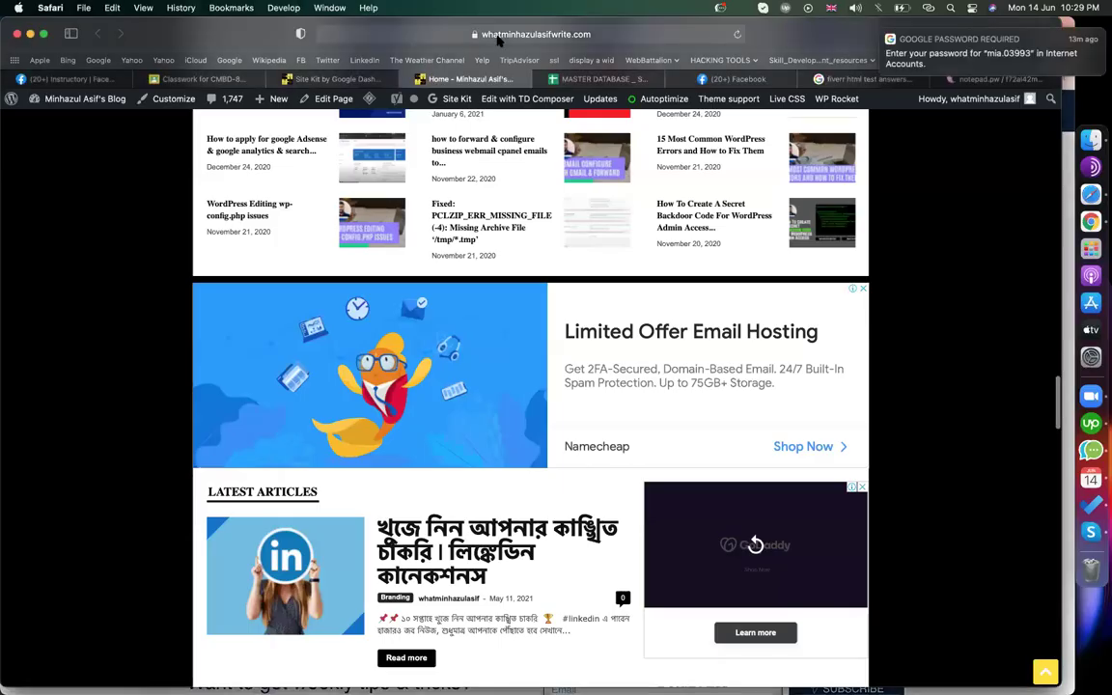
{"action": "scroll", "coordinate": [638, 459], "scroll_direction": "down", "scroll_amount": 15}
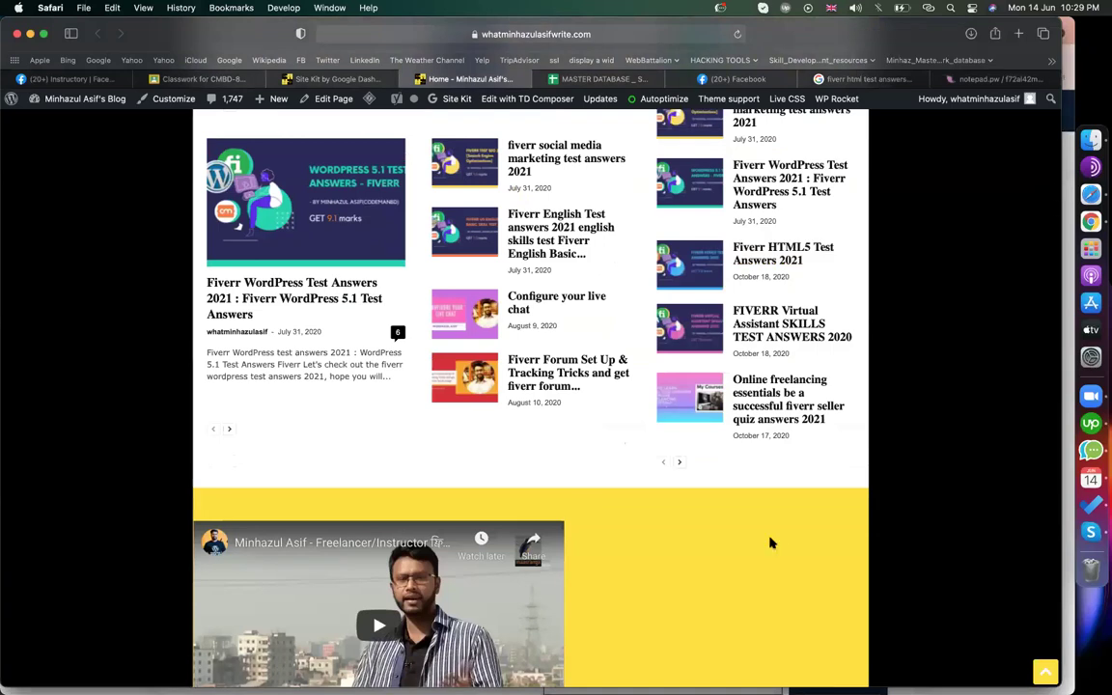
{"action": "key", "text": "Home"}
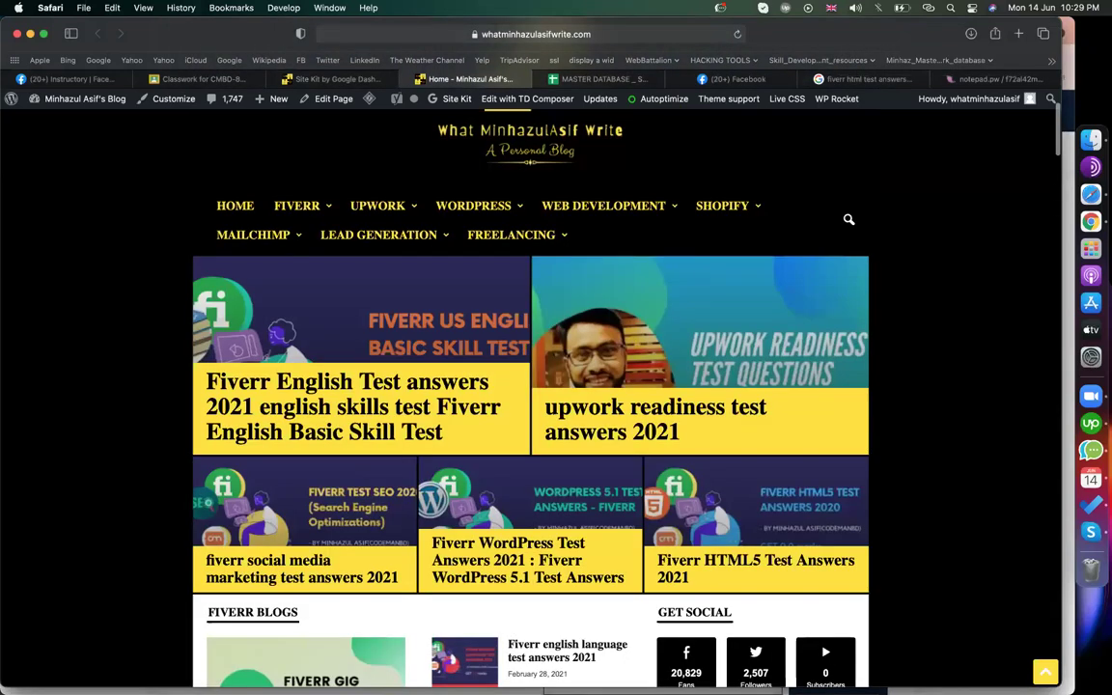
{"action": "scroll", "coordinate": [519, 222], "scroll_direction": "down", "scroll_amount": 10}
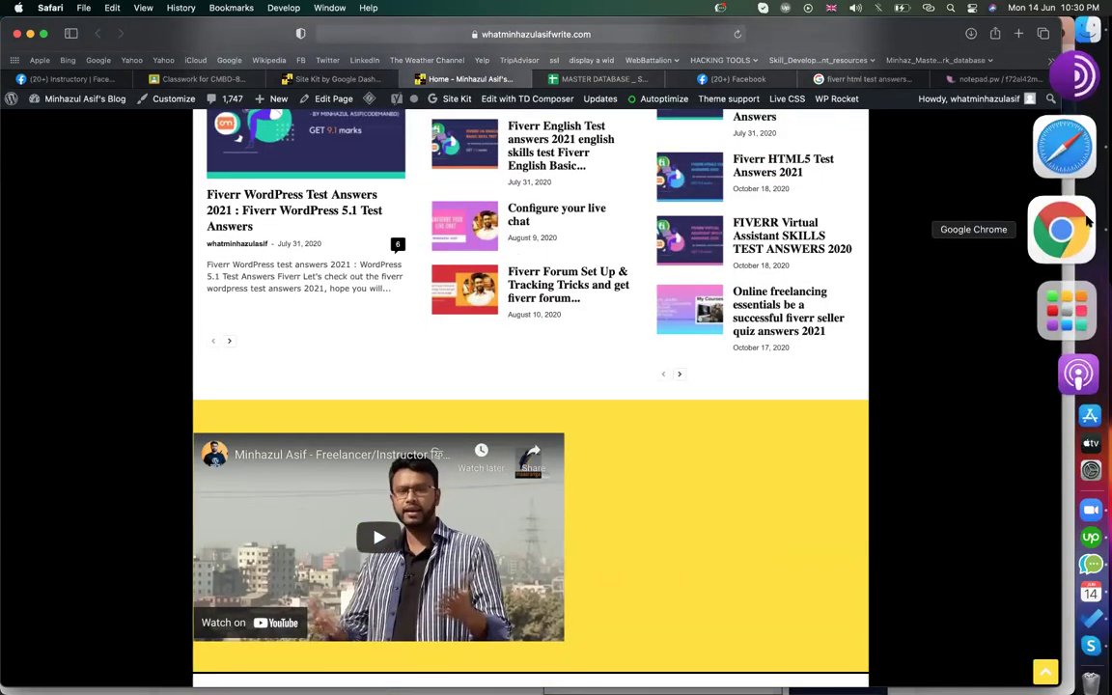
{"action": "left_click", "coordinate": [1066, 162]}
{"action": "left_click", "coordinate": [598, 33]}
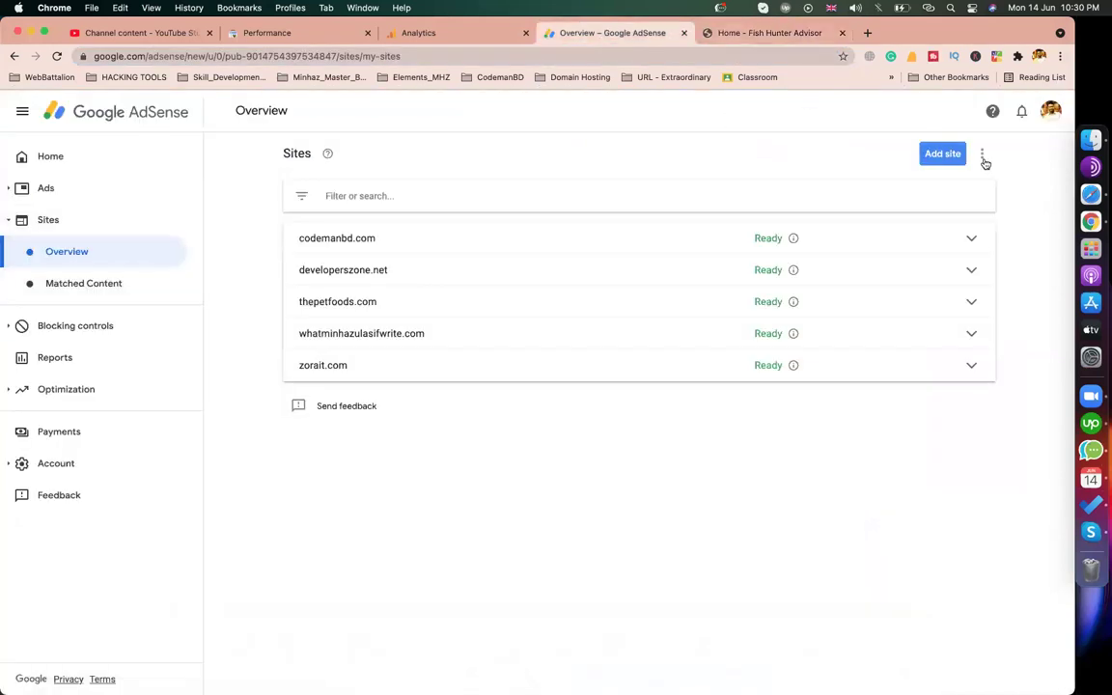
Step: Show the Fish Hunter Advisor home tab, then enter prothomalo.com in a new tab
{"action": "left_click", "coordinate": [773, 34]}
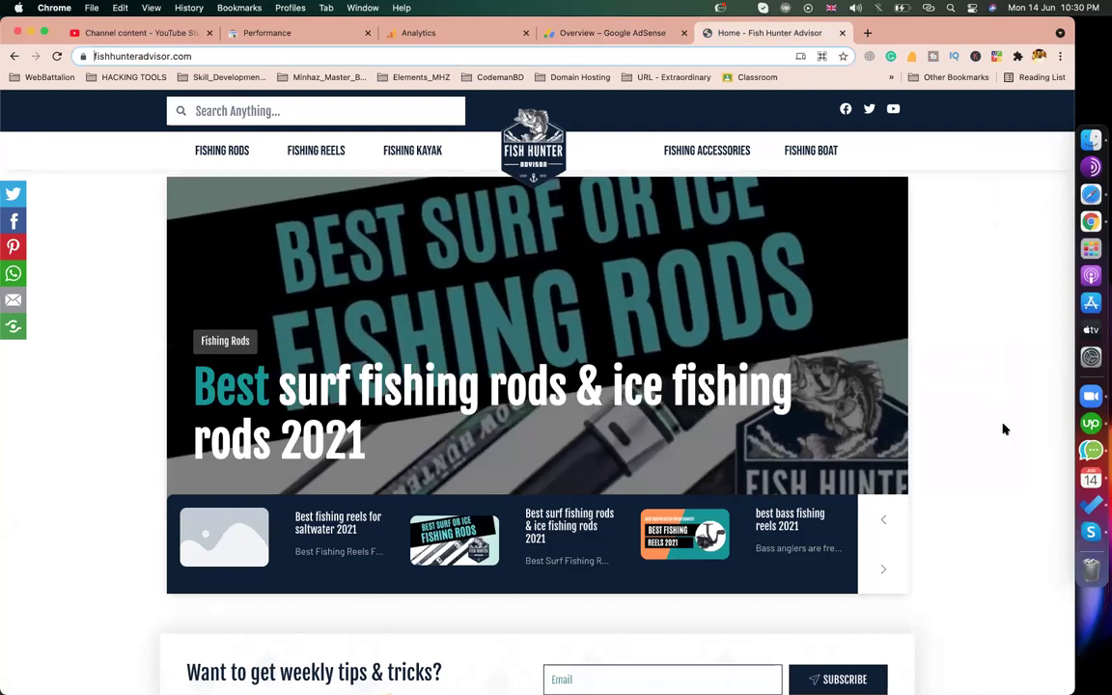
{"action": "left_click", "coordinate": [869, 34]}
{"action": "type", "text": "pro"}
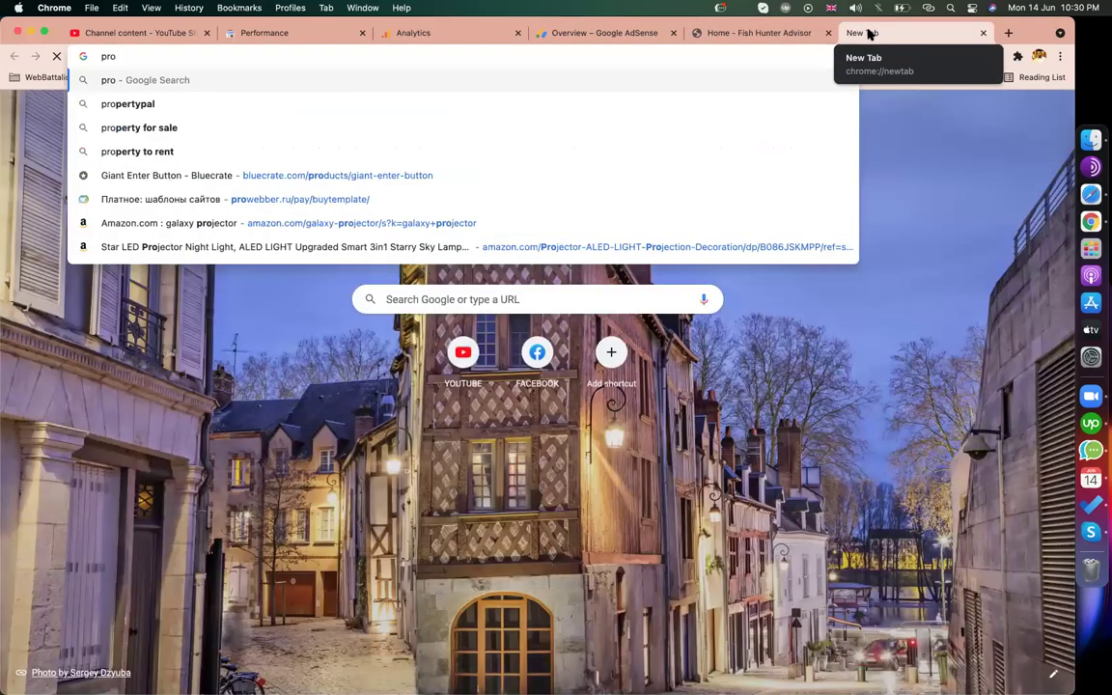
{"action": "type", "text": "thomalo.com"}
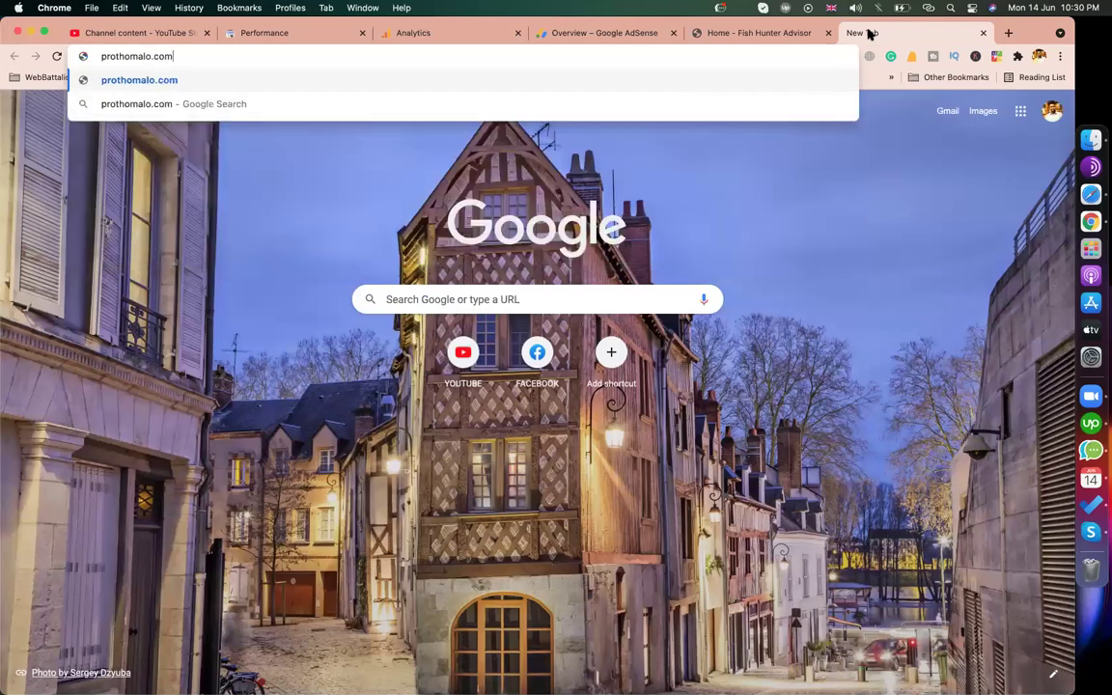
Step: Load prothomalo.com and scroll through the news page to view its ads
{"action": "key", "text": "Return"}
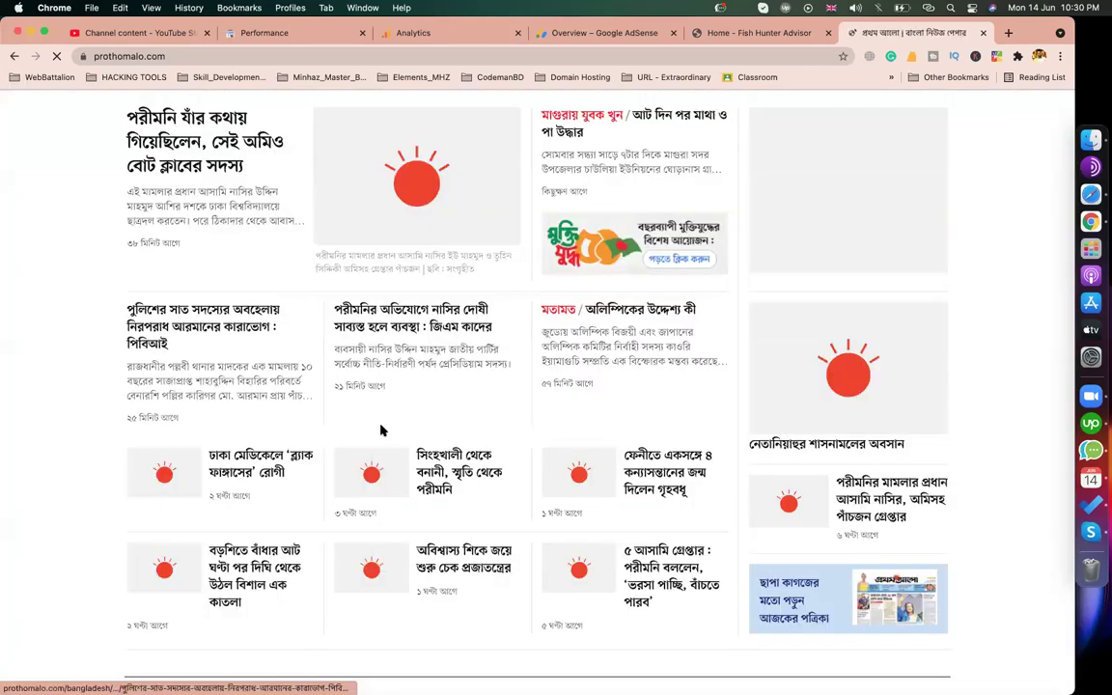
{"action": "scroll", "coordinate": [502, 437], "scroll_direction": "down", "scroll_amount": 3}
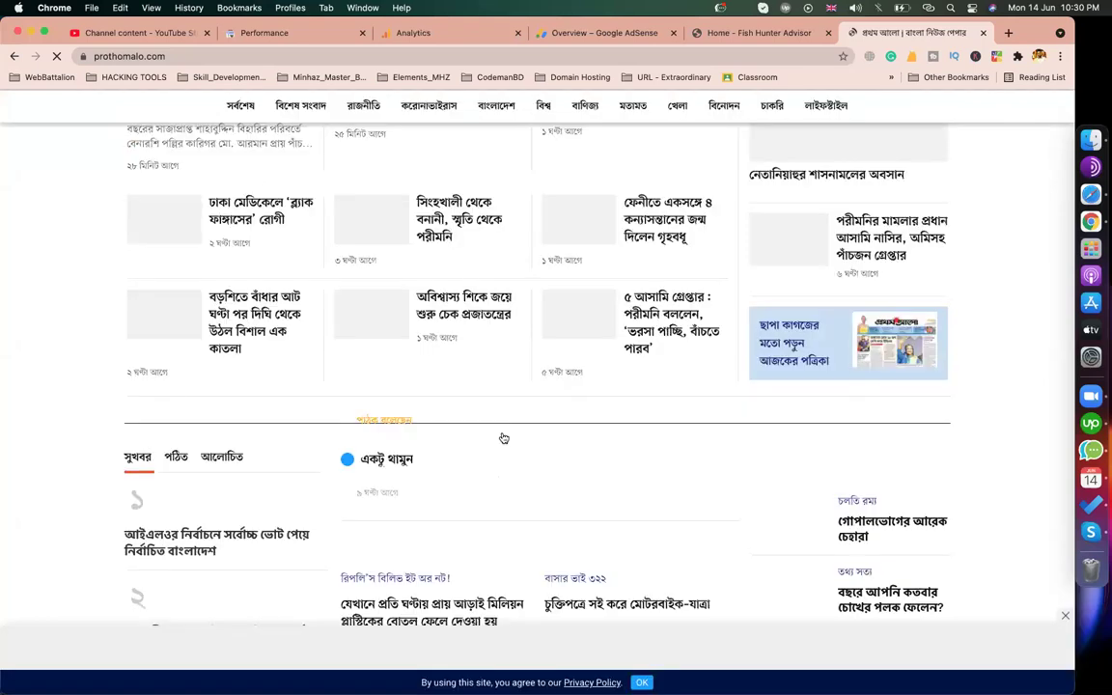
{"action": "scroll", "coordinate": [847, 454], "scroll_direction": "down", "scroll_amount": 10}
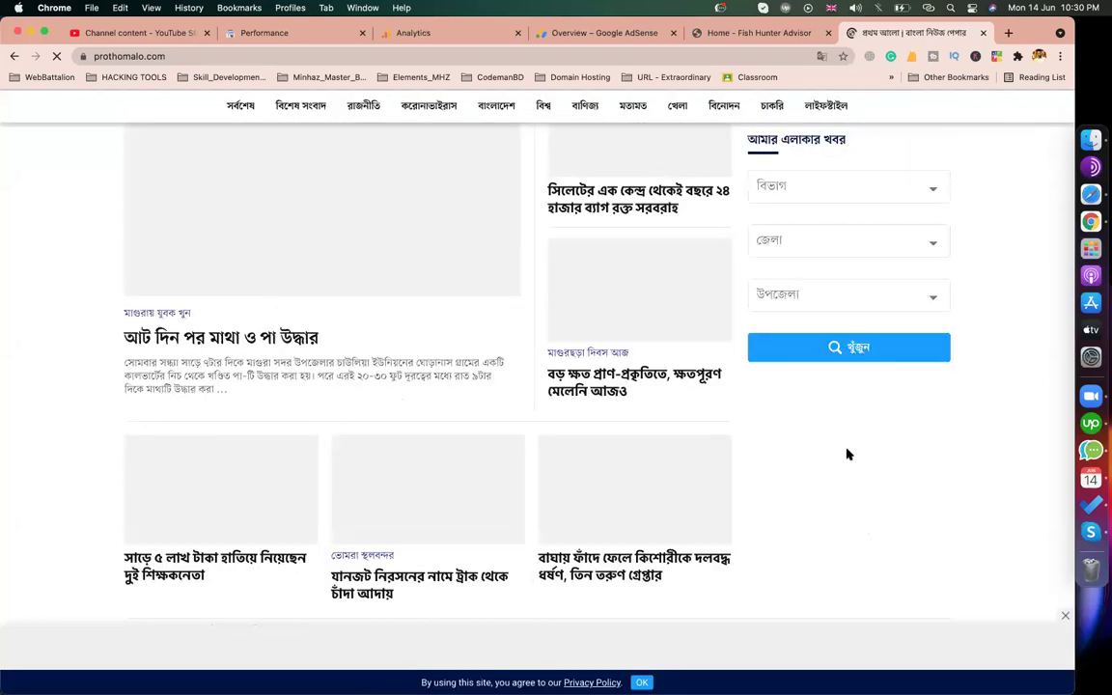
{"action": "scroll", "coordinate": [847, 453], "scroll_direction": "down", "scroll_amount": 5}
{"action": "scroll", "coordinate": [847, 453], "scroll_direction": "down", "scroll_amount": 5}
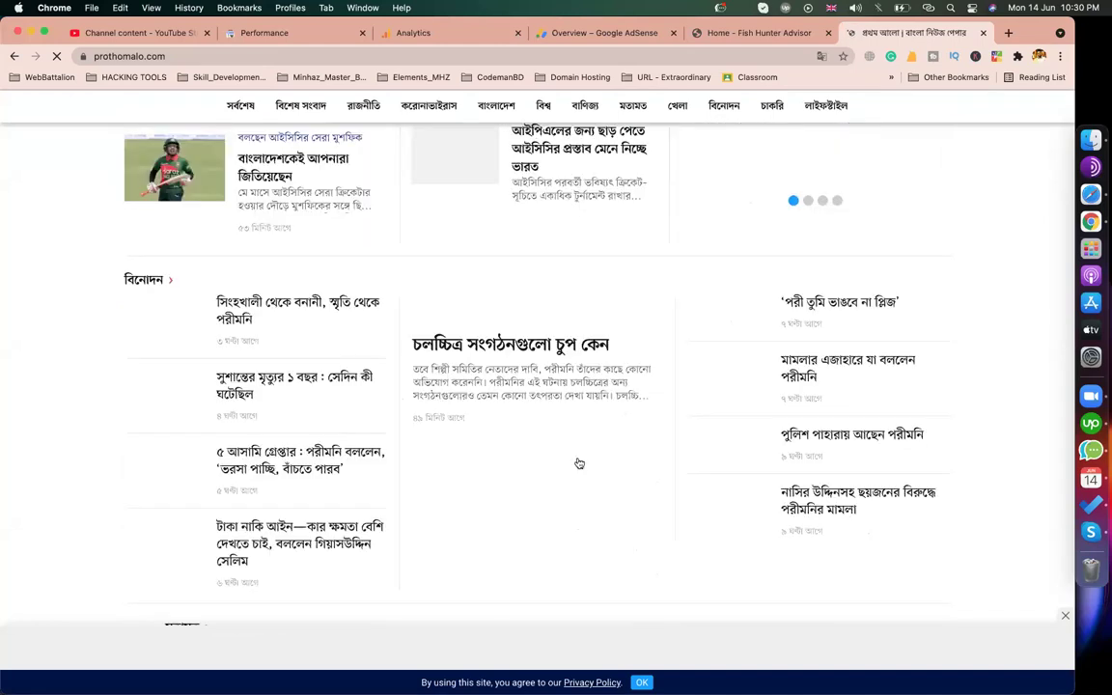
{"action": "scroll", "coordinate": [579, 463], "scroll_direction": "down", "scroll_amount": 5}
{"action": "scroll", "coordinate": [579, 463], "scroll_direction": "up", "scroll_amount": 5}
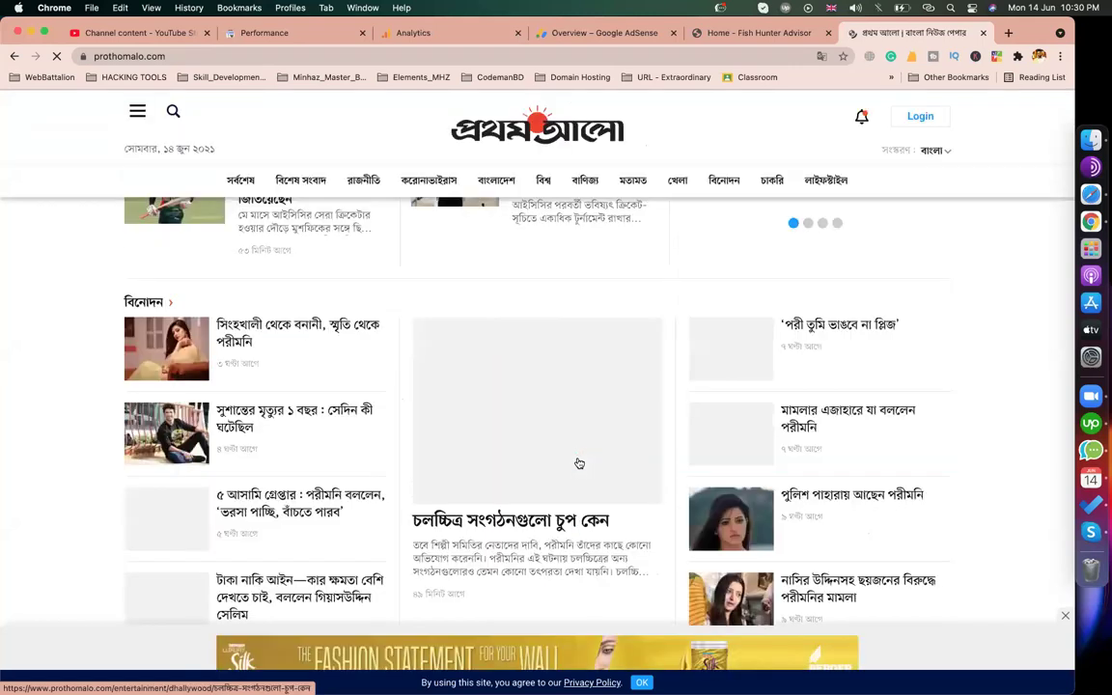
{"action": "scroll", "coordinate": [726, 639], "scroll_direction": "up", "scroll_amount": 10}
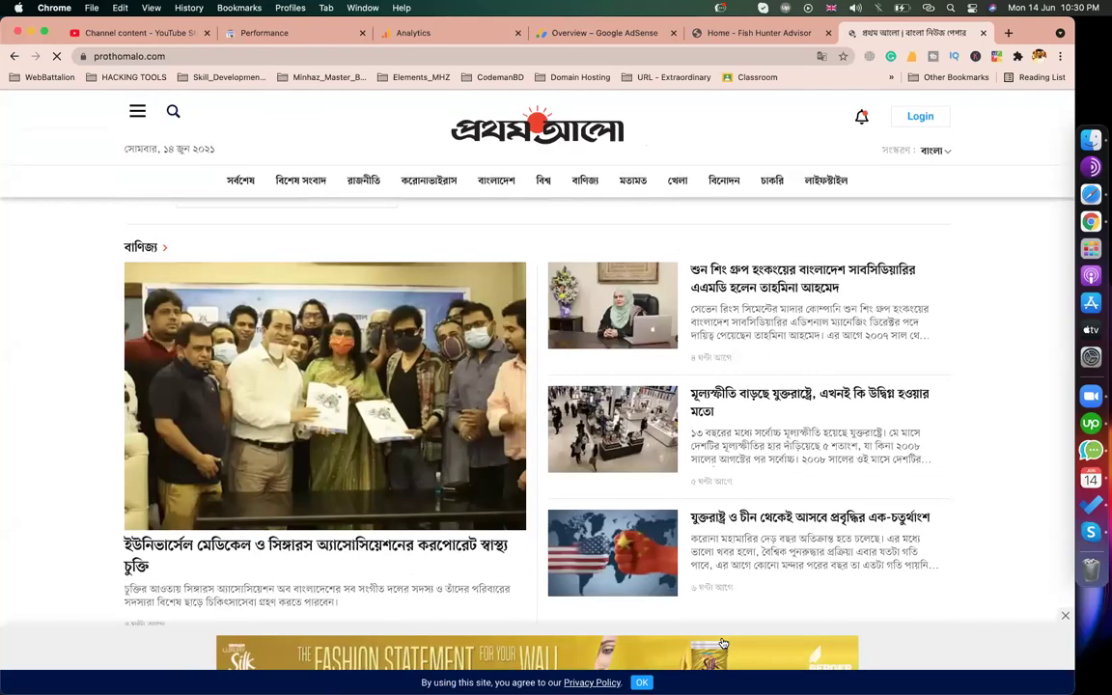
{"action": "scroll", "coordinate": [917, 628], "scroll_direction": "down", "scroll_amount": 1}
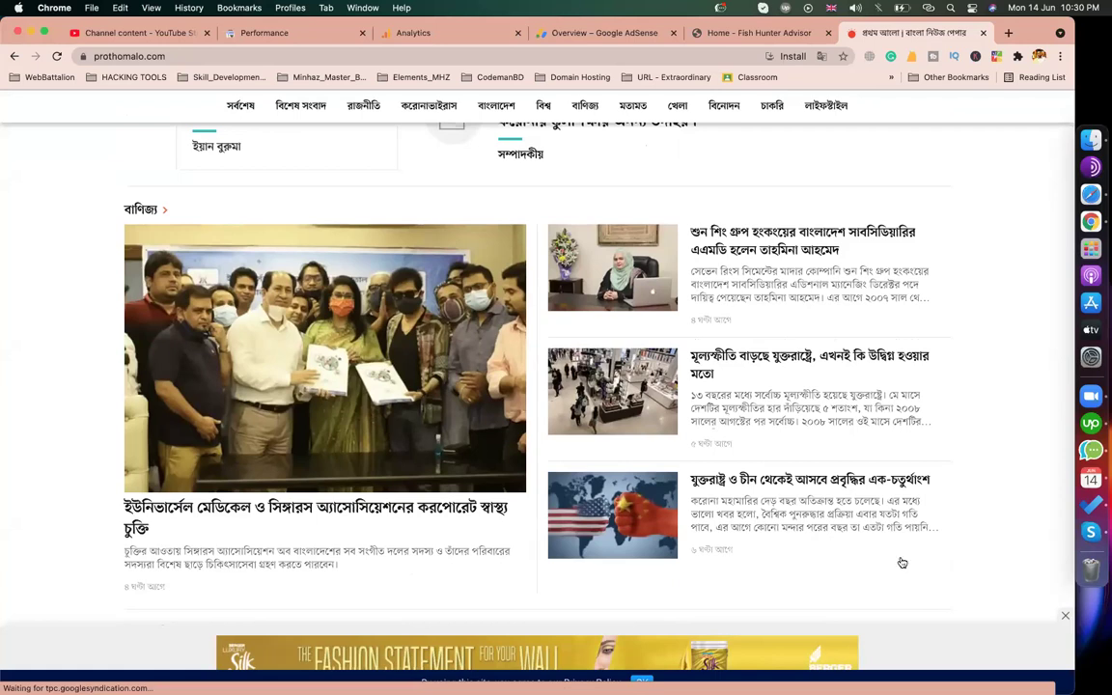
{"action": "scroll", "coordinate": [633, 430], "scroll_direction": "down", "scroll_amount": 3}
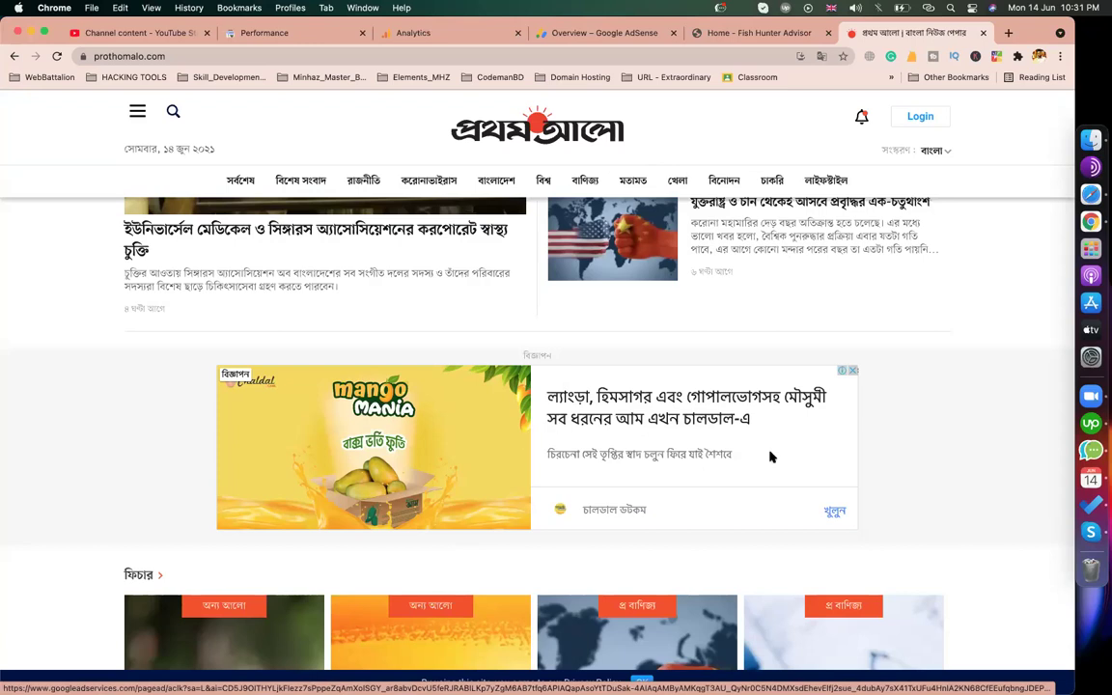
{"action": "scroll", "coordinate": [769, 456], "scroll_direction": "down", "scroll_amount": 2}
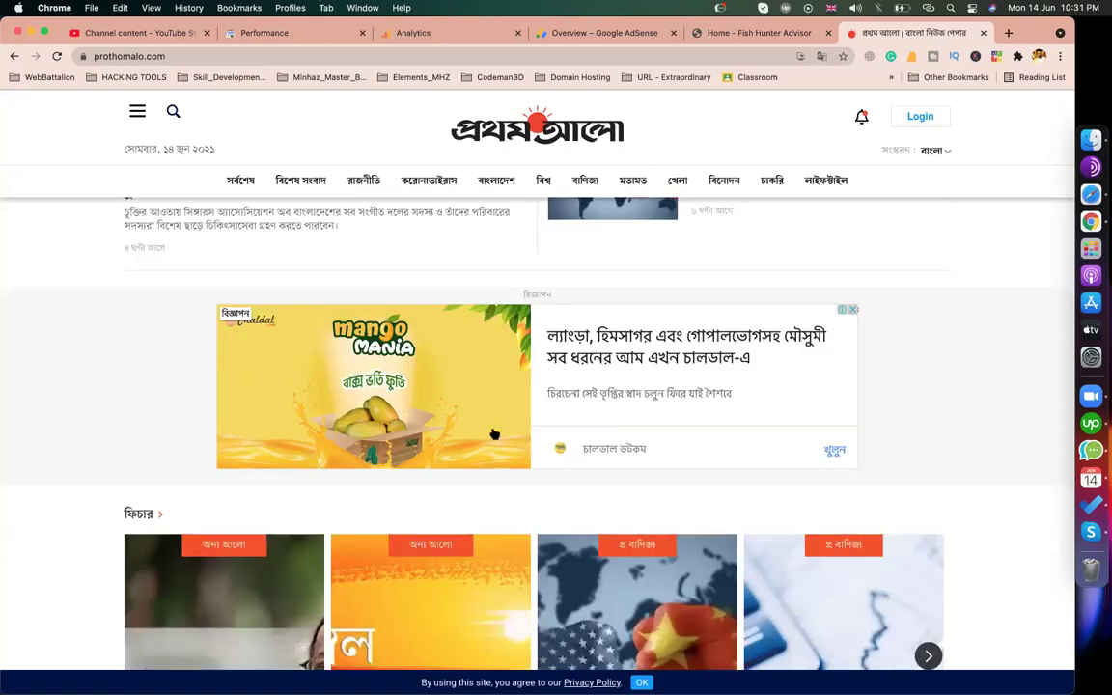
{"action": "scroll", "coordinate": [460, 428], "scroll_direction": "up", "scroll_amount": 1}
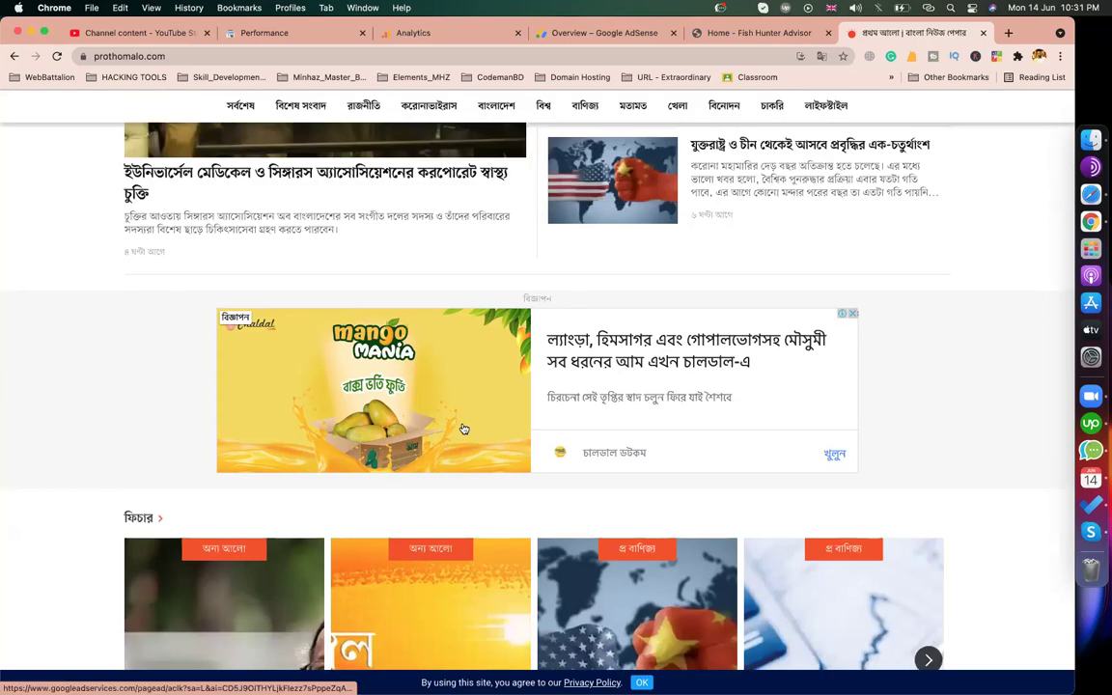
Step: Reload the Fish Hunter Advisor homepage tab, then return to the AdSense Sites overview
{"action": "left_click", "coordinate": [607, 33]}
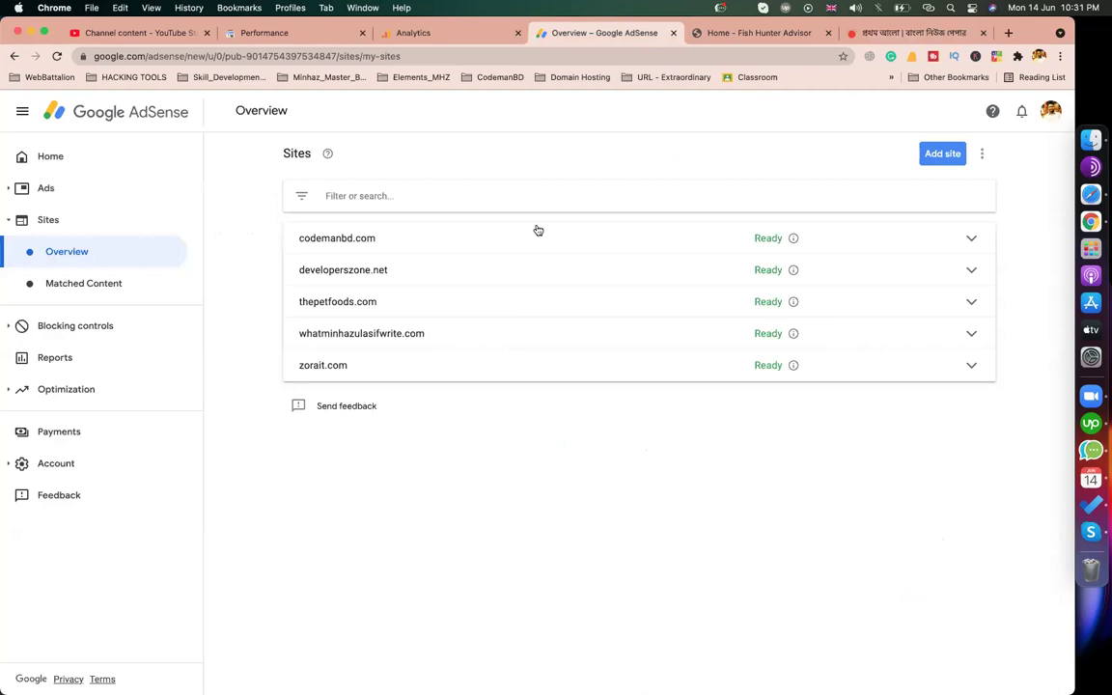
{"action": "left_click", "coordinate": [902, 35]}
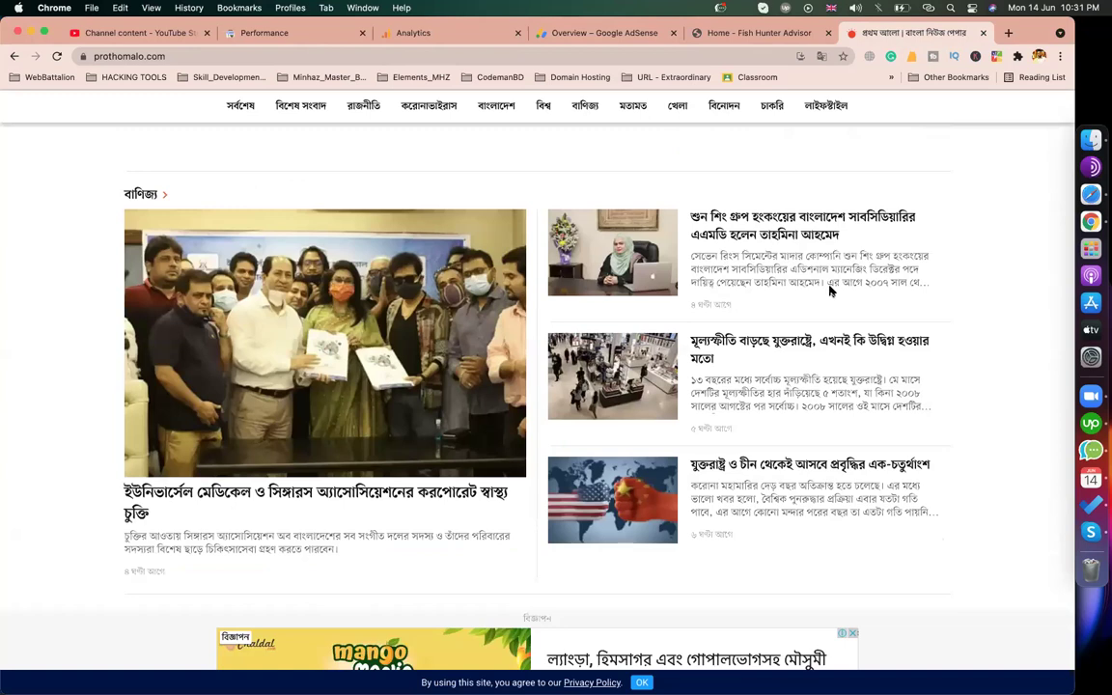
{"action": "left_click", "coordinate": [759, 33]}
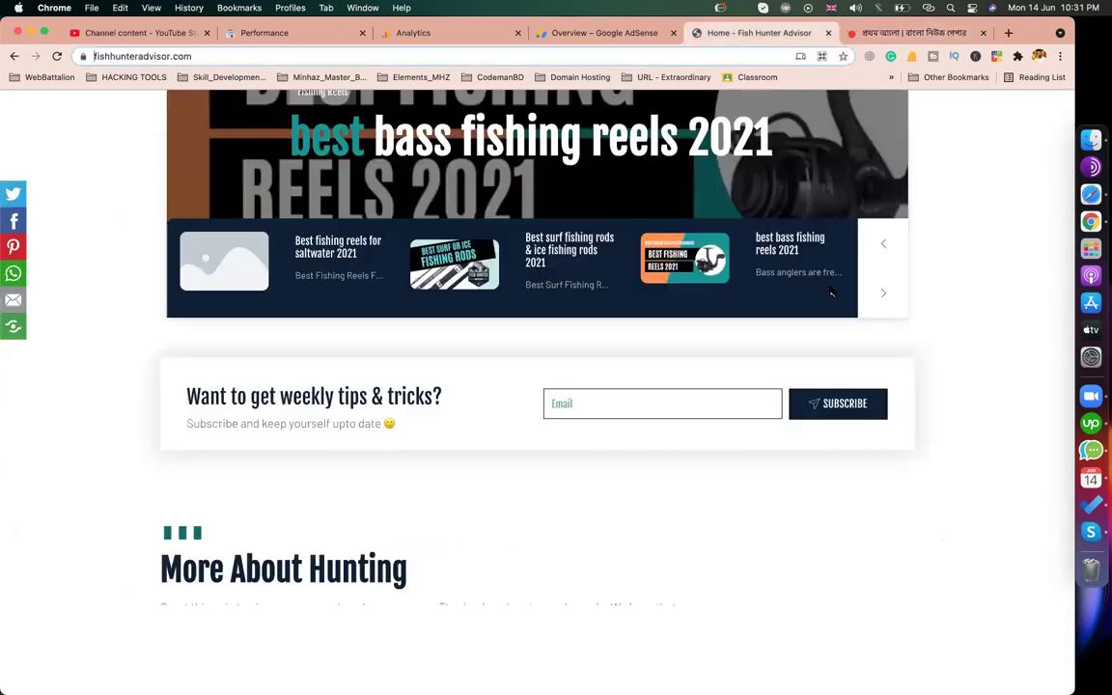
{"action": "left_click", "coordinate": [369, 54]}
{"action": "key", "text": "Return"}
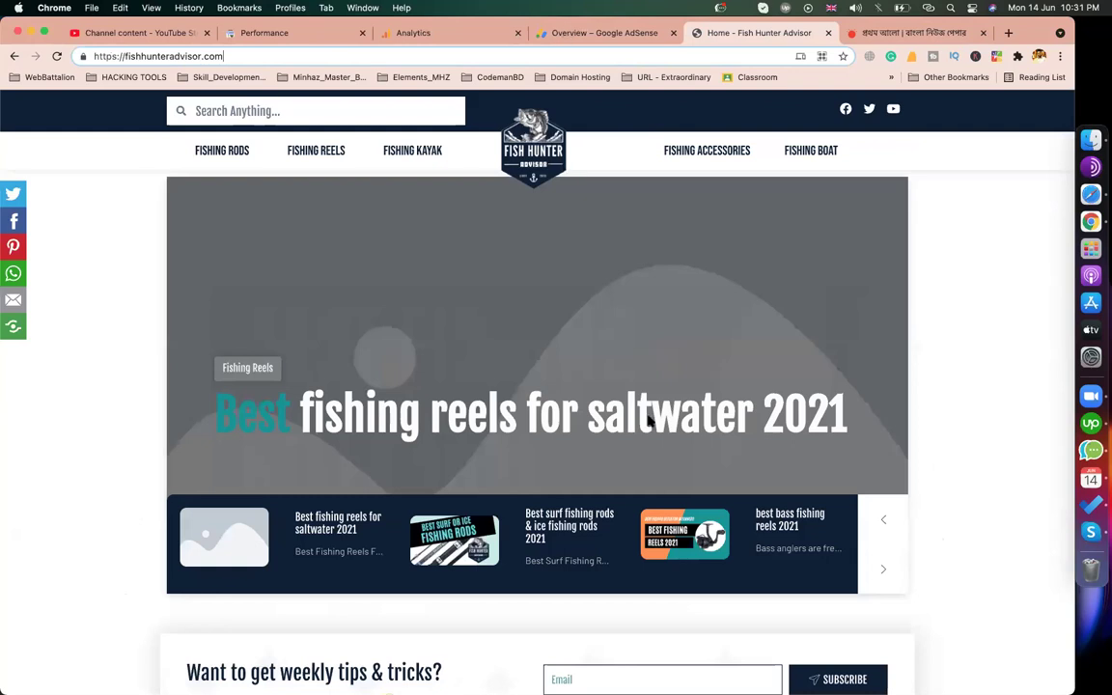
{"action": "key", "text": "ctrl+shift+Tab"}
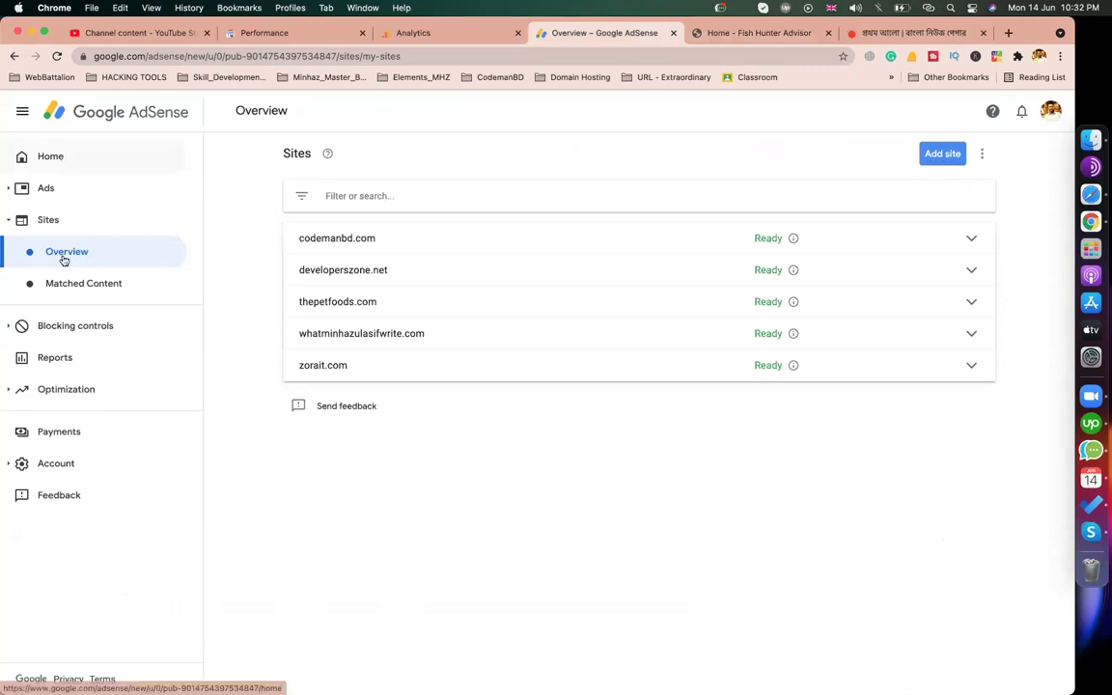
{"action": "left_click", "coordinate": [941, 154]}
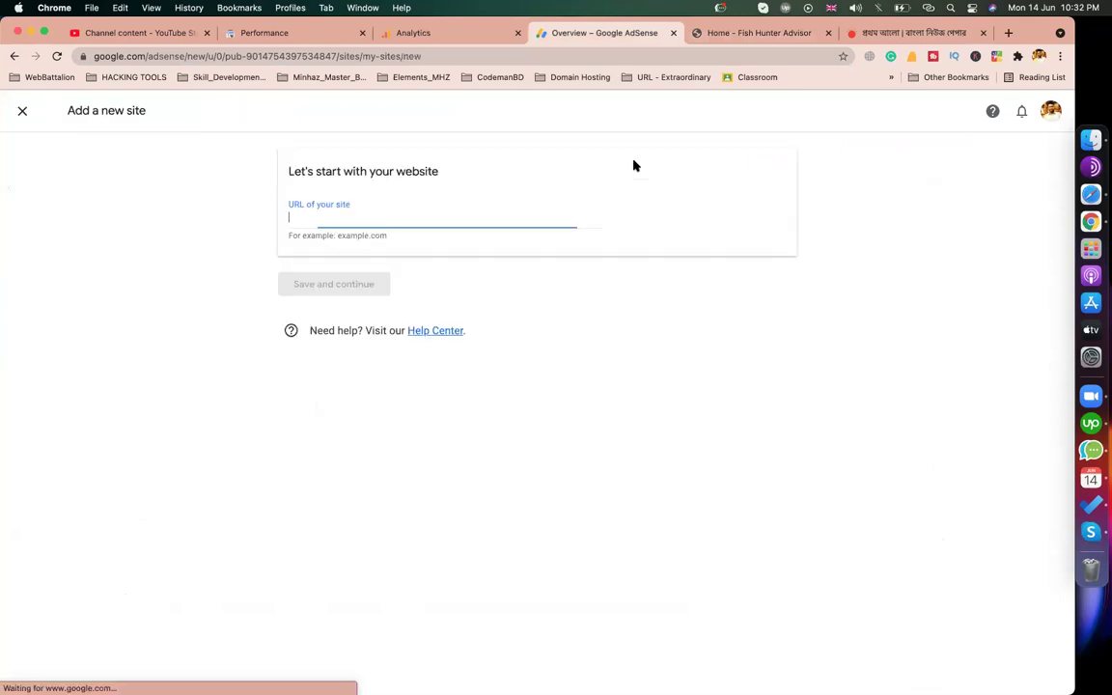
{"action": "key", "text": "super+space"}
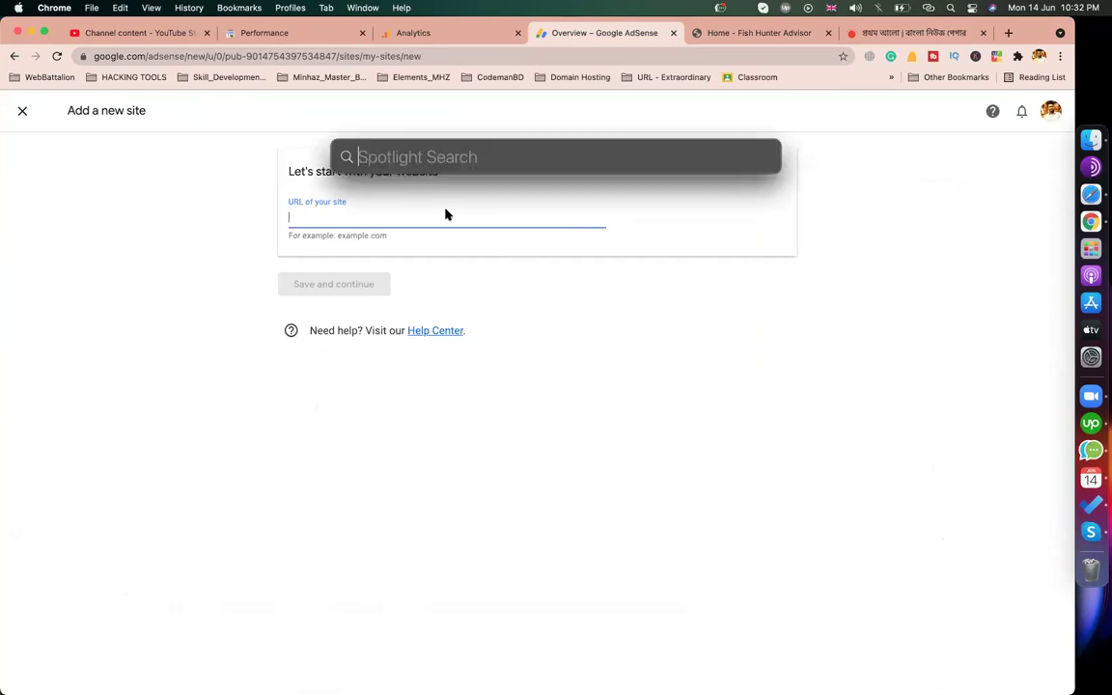
{"action": "key", "text": "Escape"}
{"action": "type", "text": "https://fishhunteradvisor.com/"}
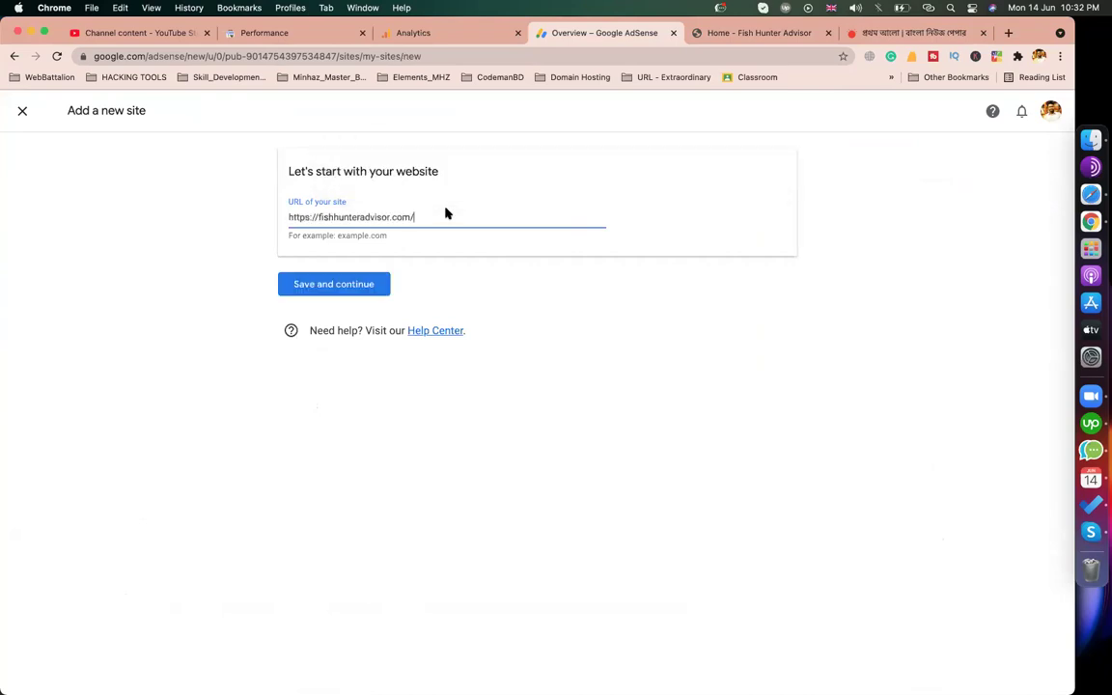
{"action": "left_click", "coordinate": [379, 290]}
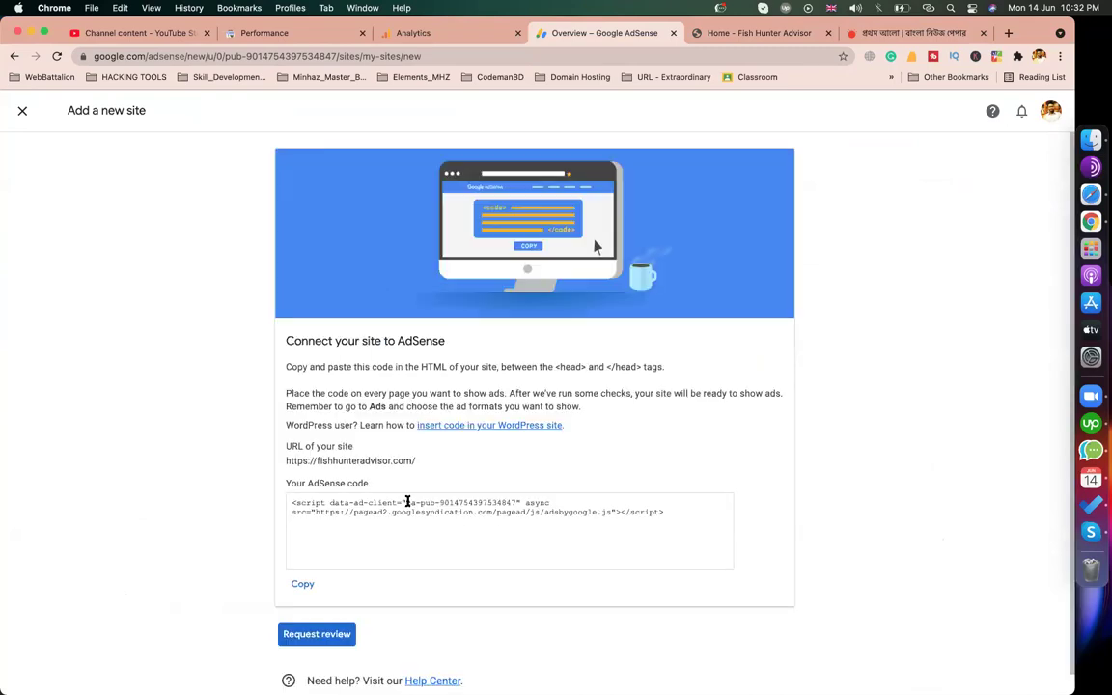
Step: Copy the generated AdSense code, which belongs in the head tags, and show the Fish Hunter Advisor tab
{"action": "scroll", "coordinate": [282, 483], "scroll_direction": "down", "scroll_amount": 1}
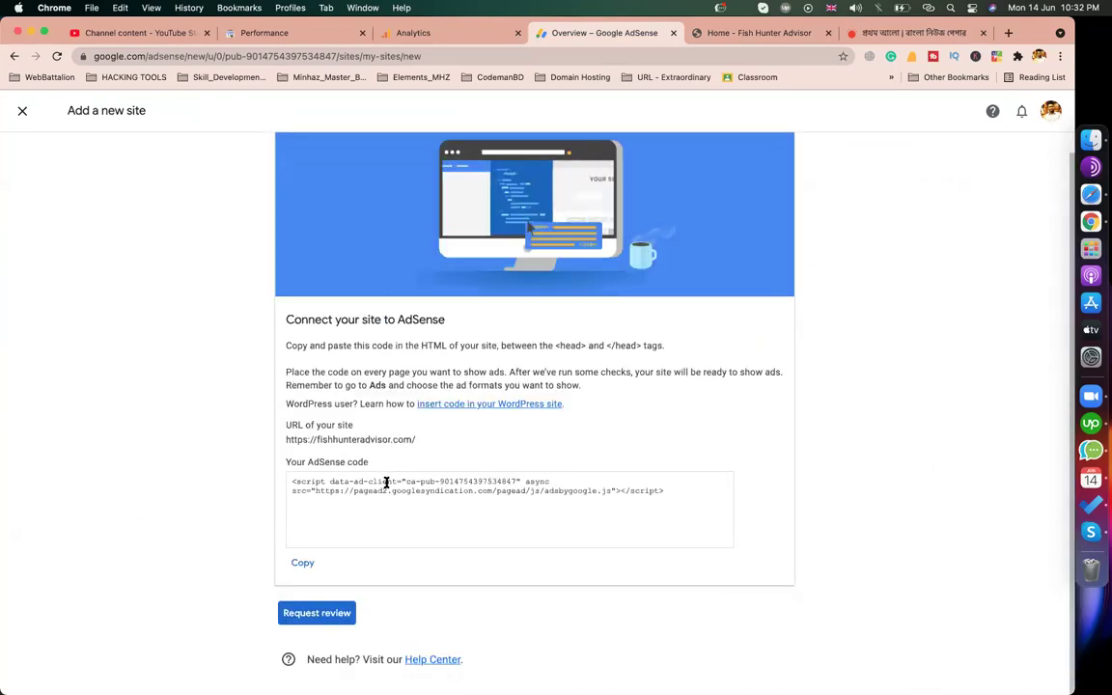
{"action": "left_click", "coordinate": [390, 479]}
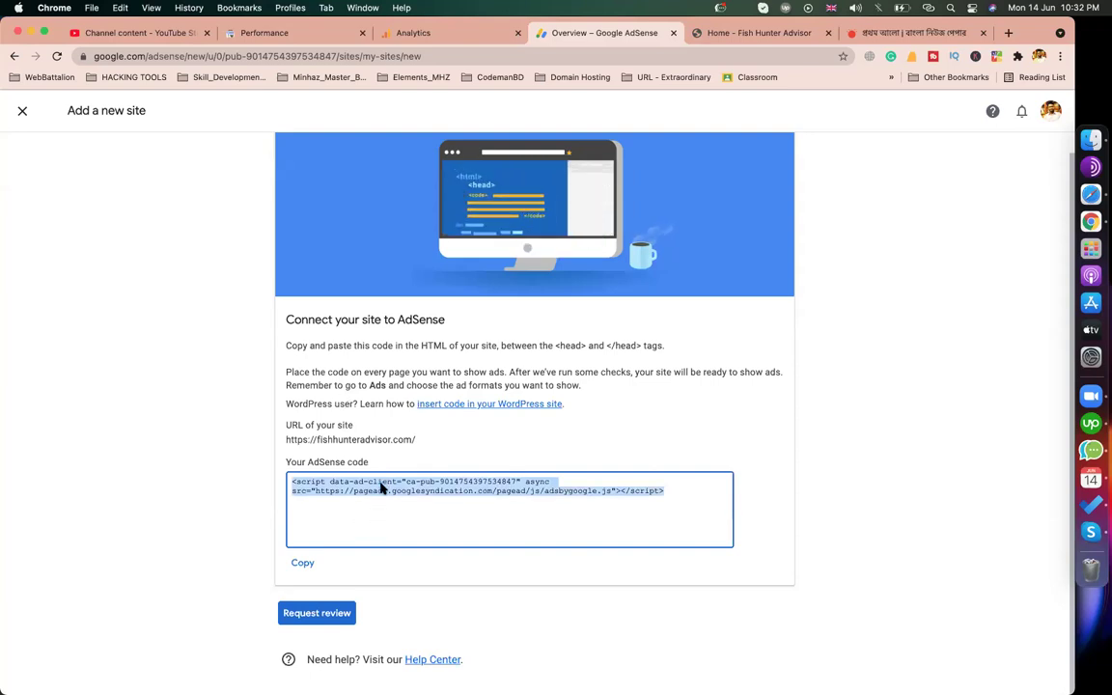
{"action": "right_click", "coordinate": [384, 484]}
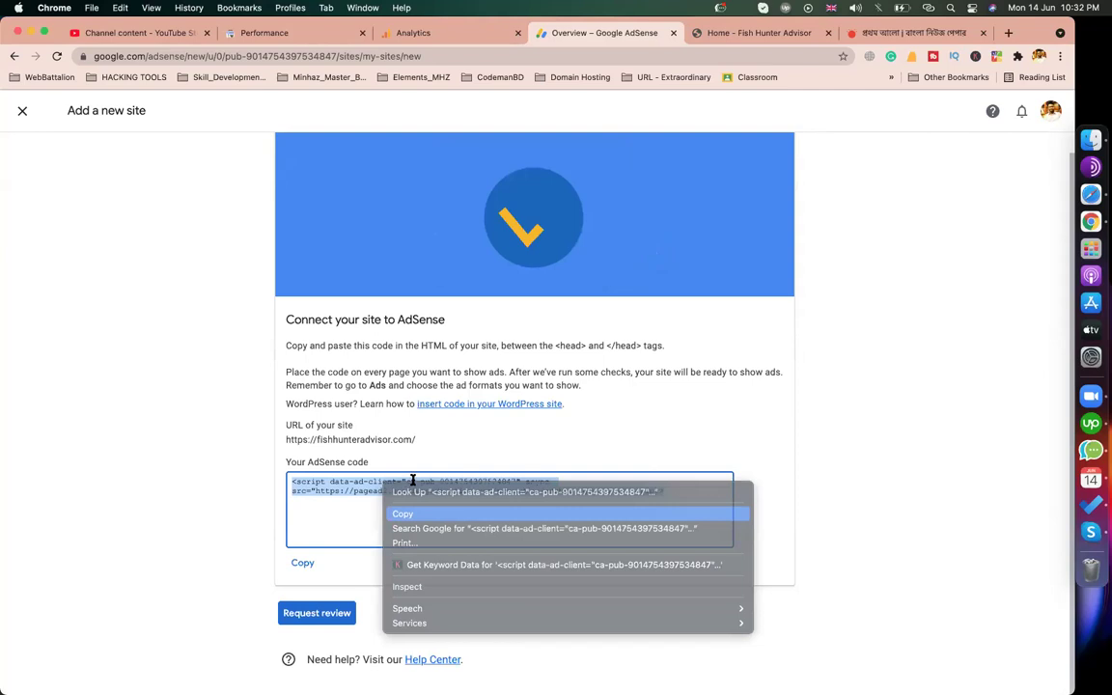
{"action": "left_click", "coordinate": [402, 515]}
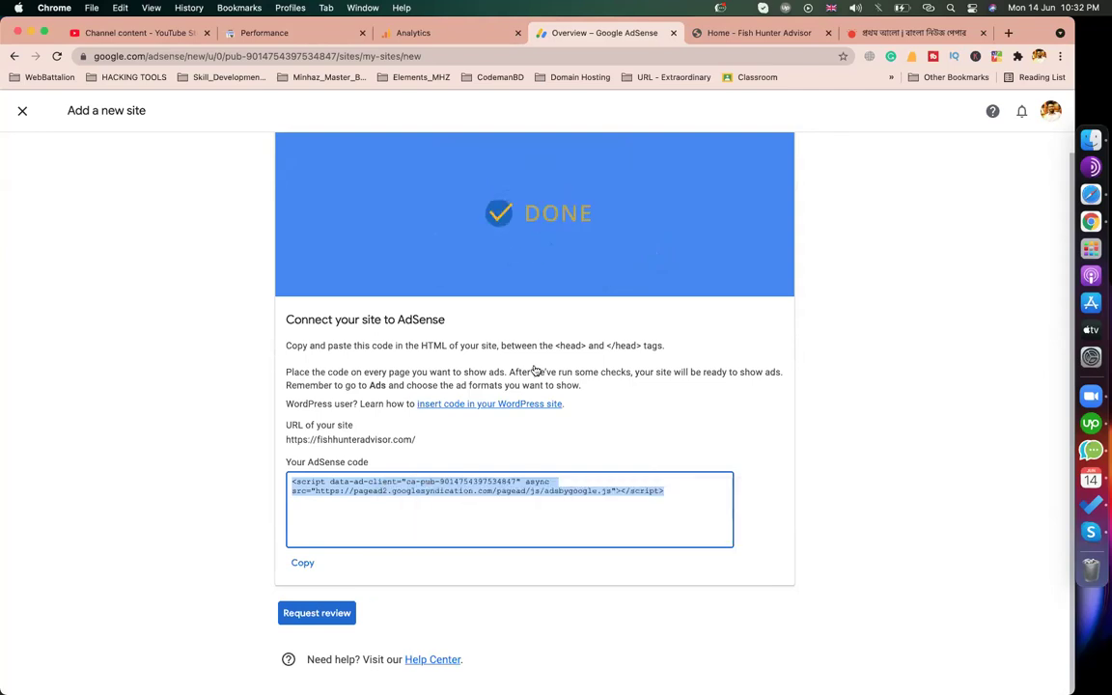
{"action": "left_click_drag", "start_coordinate": [557, 345], "coordinate": [641, 345]}
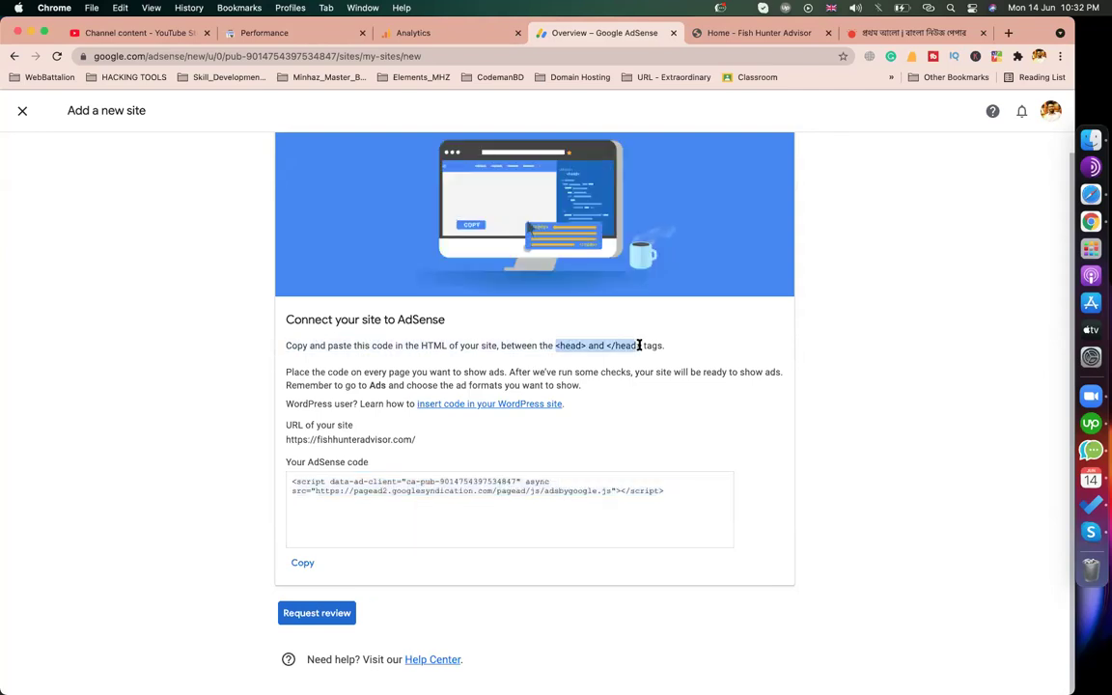
{"action": "left_click", "coordinate": [750, 38]}
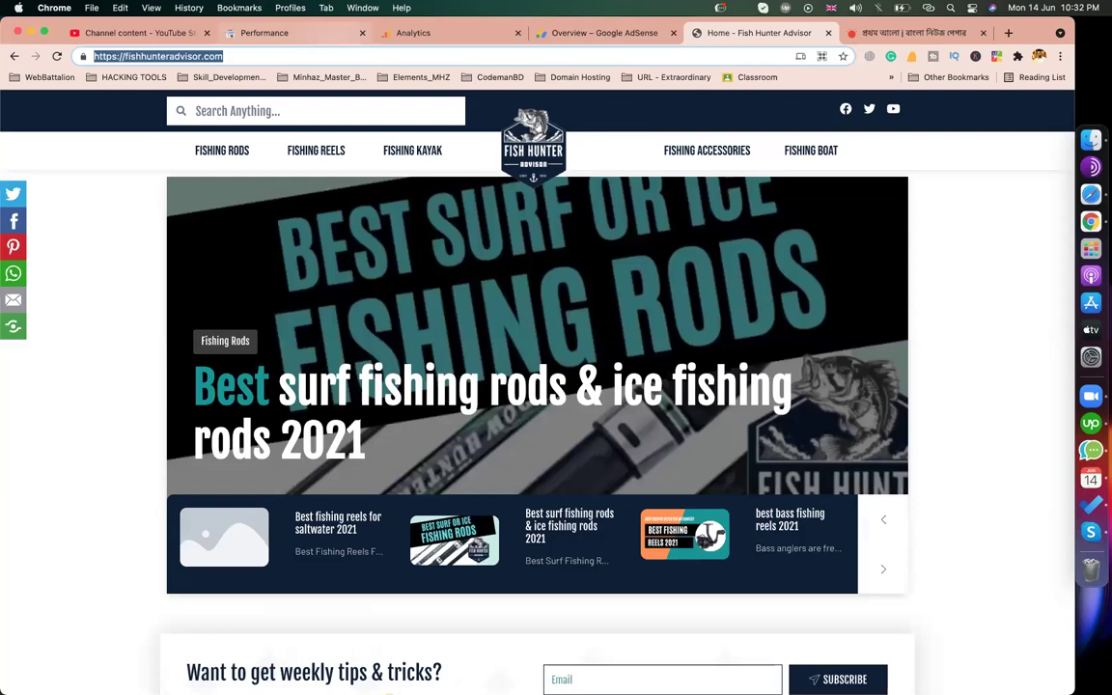
Step: Open fishhunteradvisor.com's wp-admin login in a new tab of the other browser window
{"action": "key", "text": "super+l"}
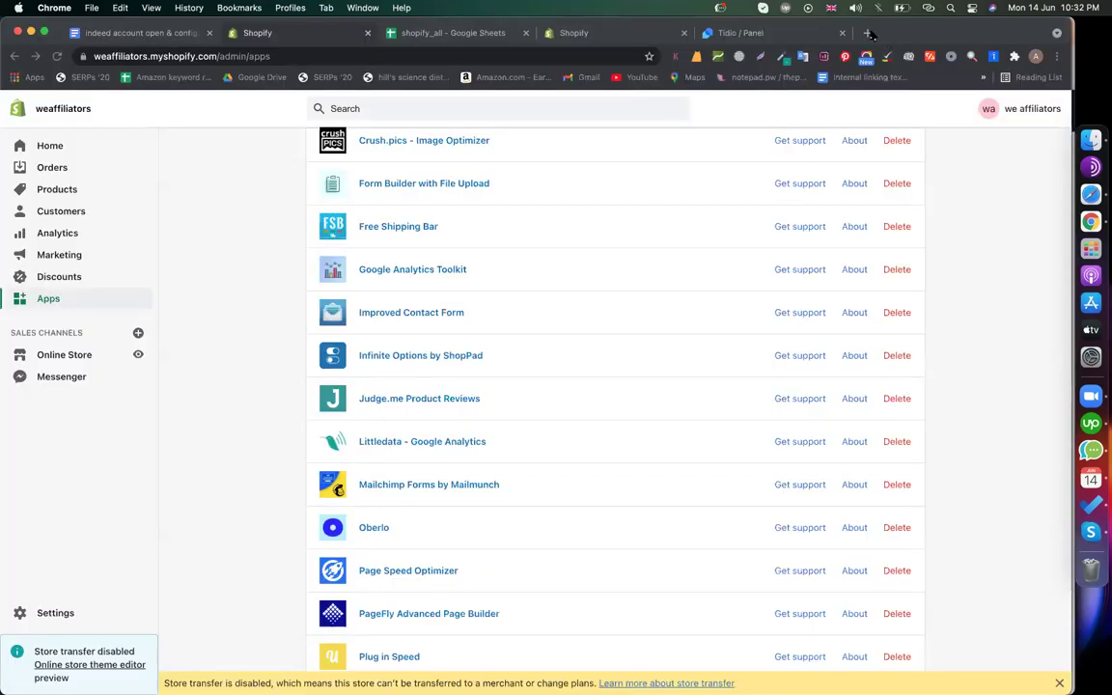
{"action": "left_click", "coordinate": [870, 34]}
{"action": "key", "text": "super+v"}
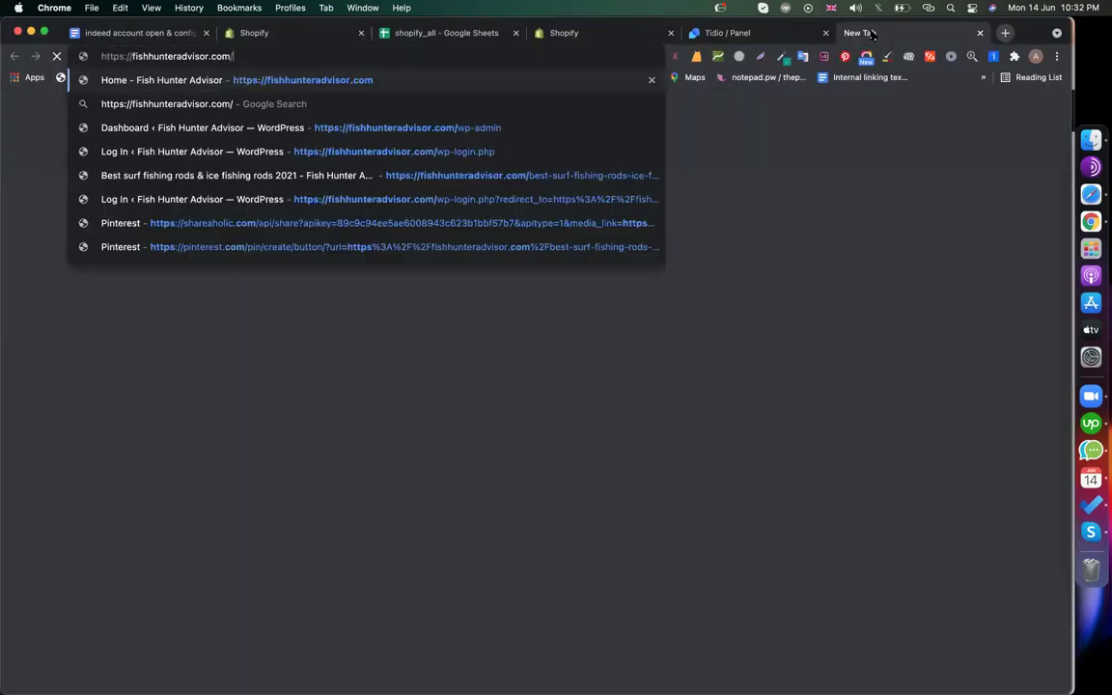
{"action": "key", "text": "Down"}
{"action": "key", "text": "Down"}
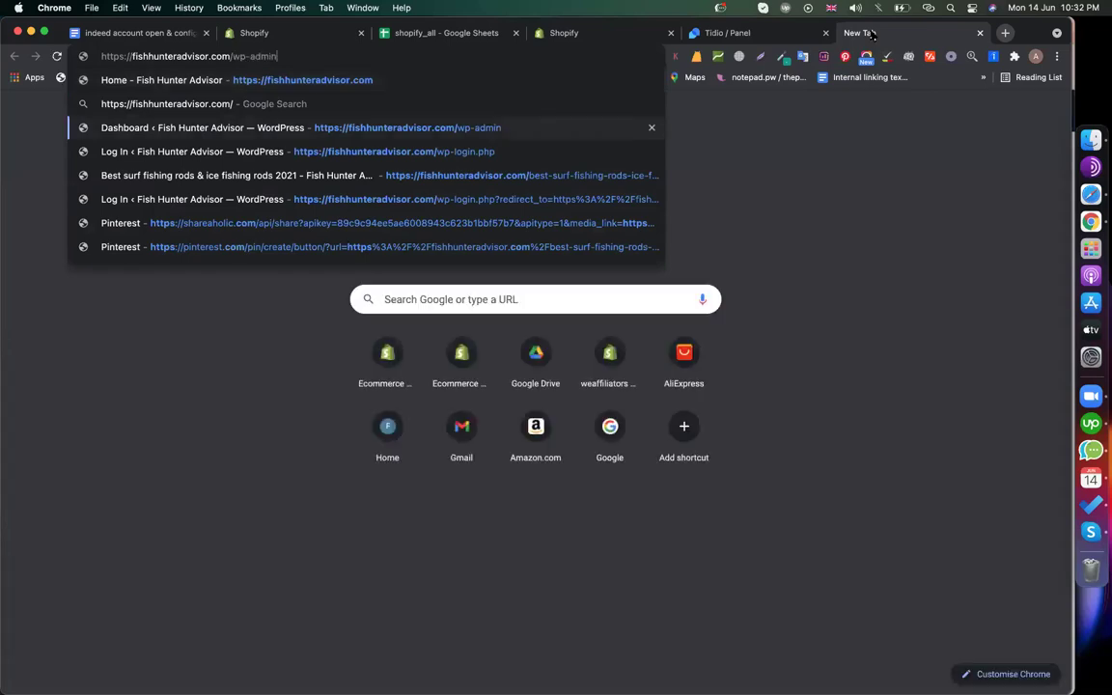
{"action": "key", "text": "Return"}
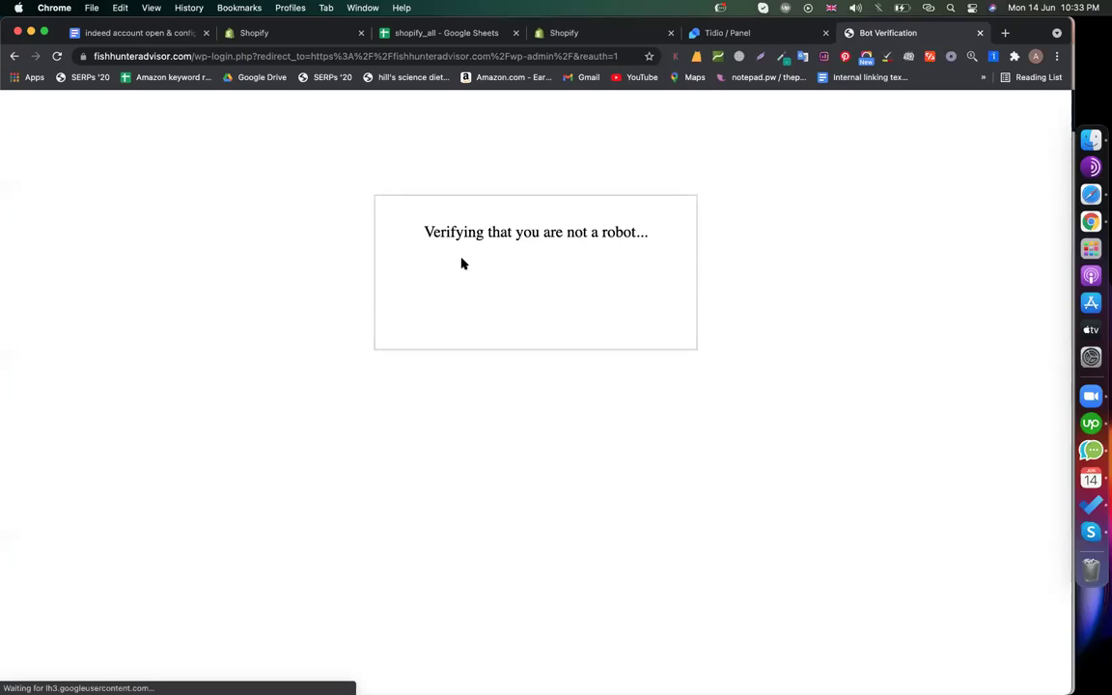
Step: Pass the stairs image bot check, log in, and switch to the other profile's window
{"action": "left_click", "coordinate": [448, 290]}
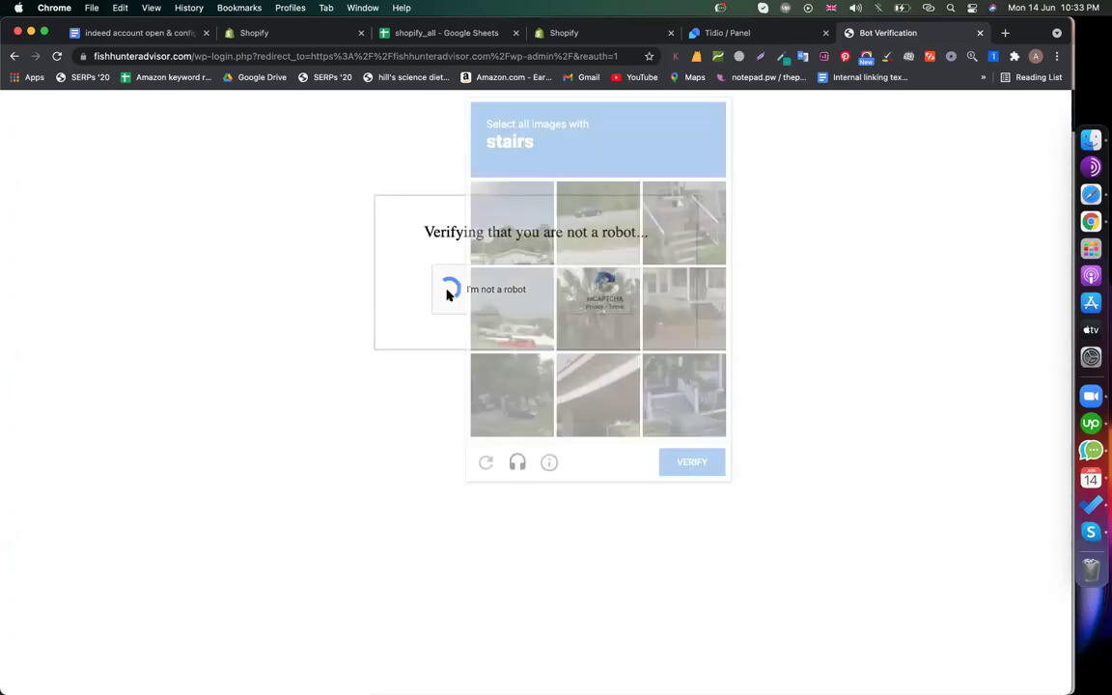
{"action": "left_click", "coordinate": [700, 216]}
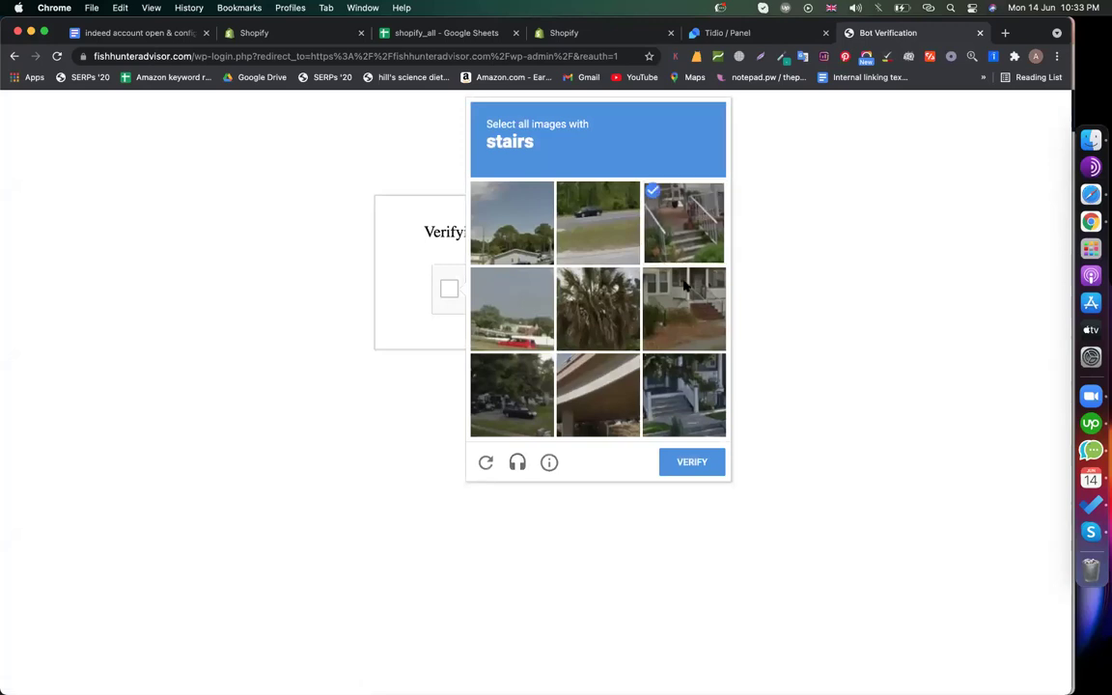
{"action": "left_click", "coordinate": [686, 307]}
{"action": "left_click", "coordinate": [685, 394]}
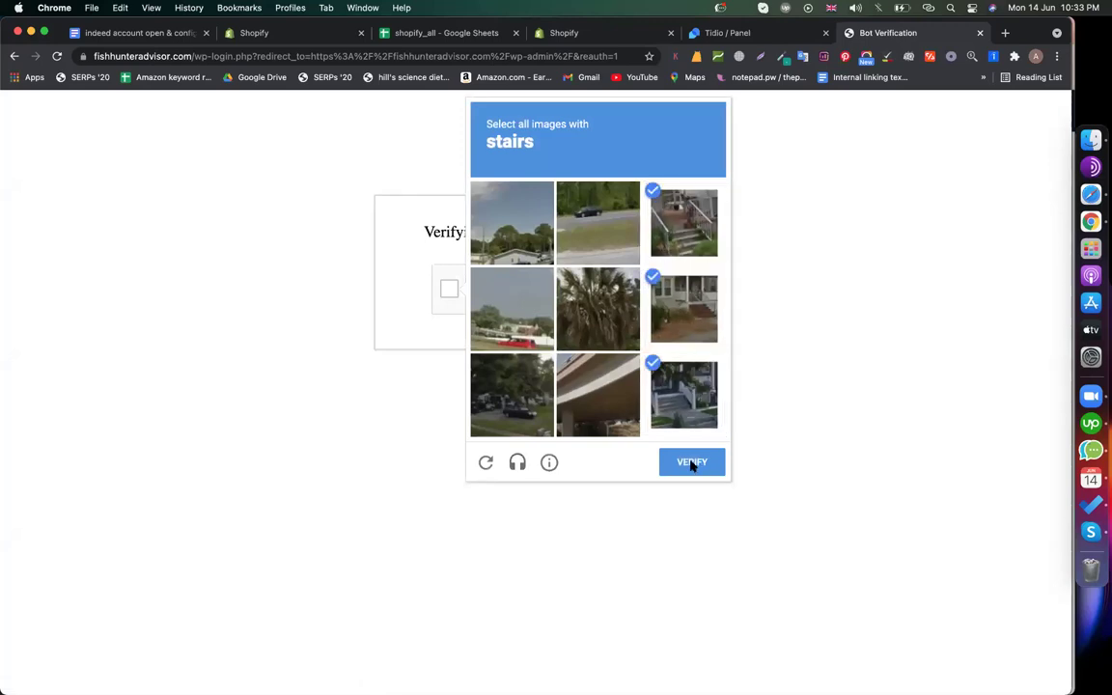
{"action": "left_click", "coordinate": [691, 462]}
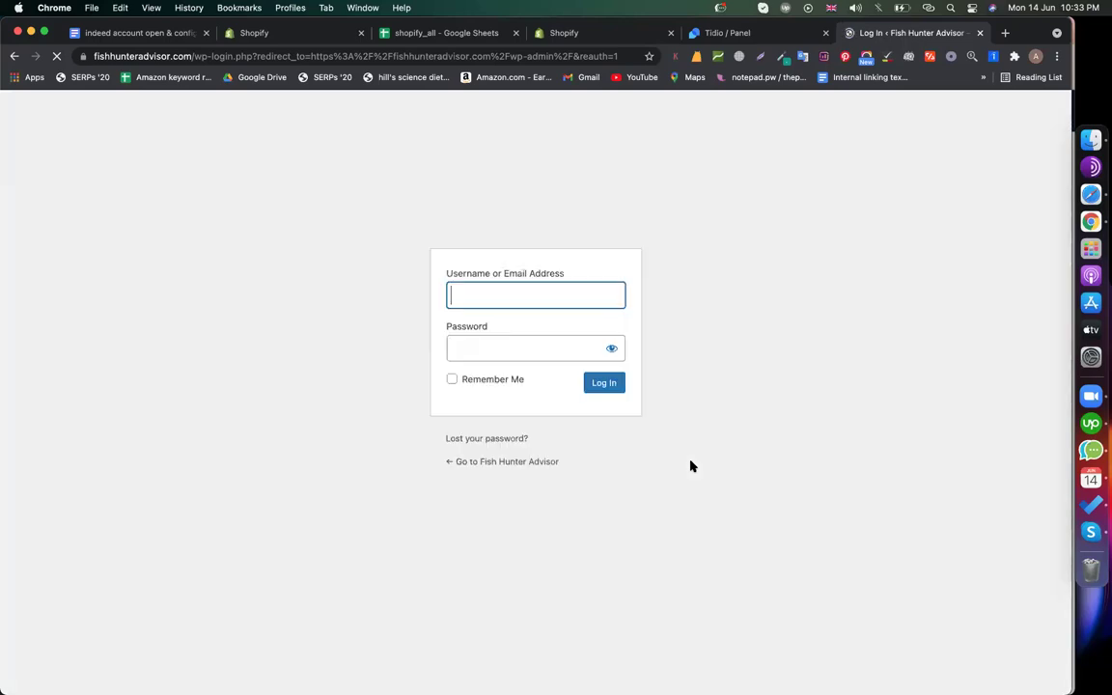
{"action": "left_click", "coordinate": [606, 383]}
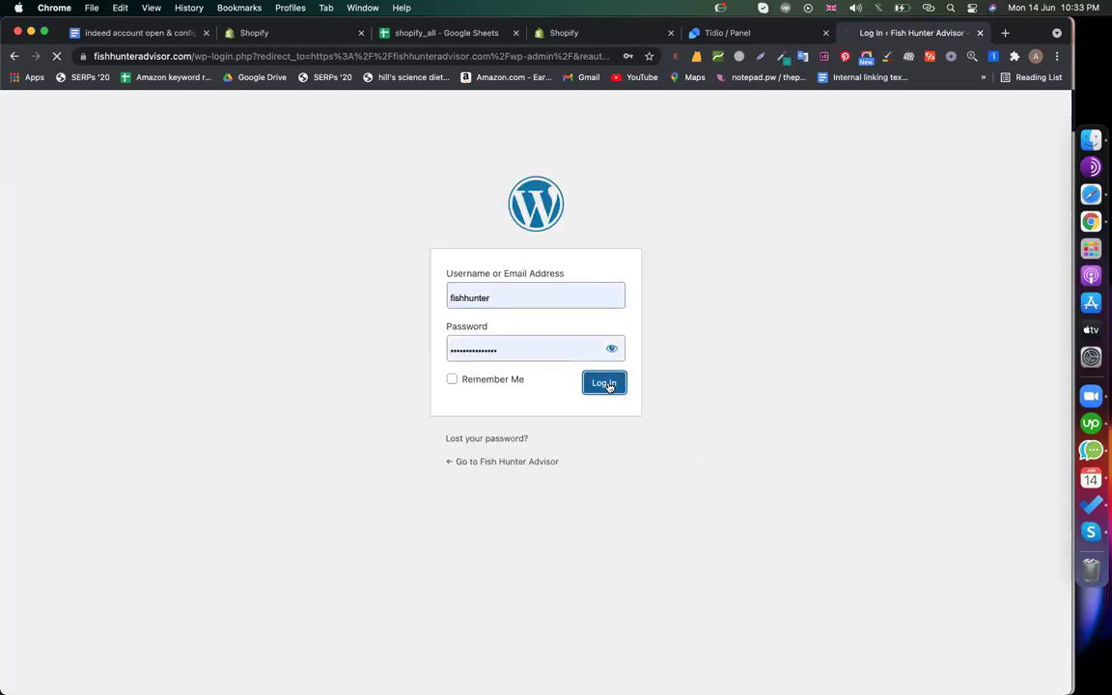
{"action": "left_click", "coordinate": [1037, 57]}
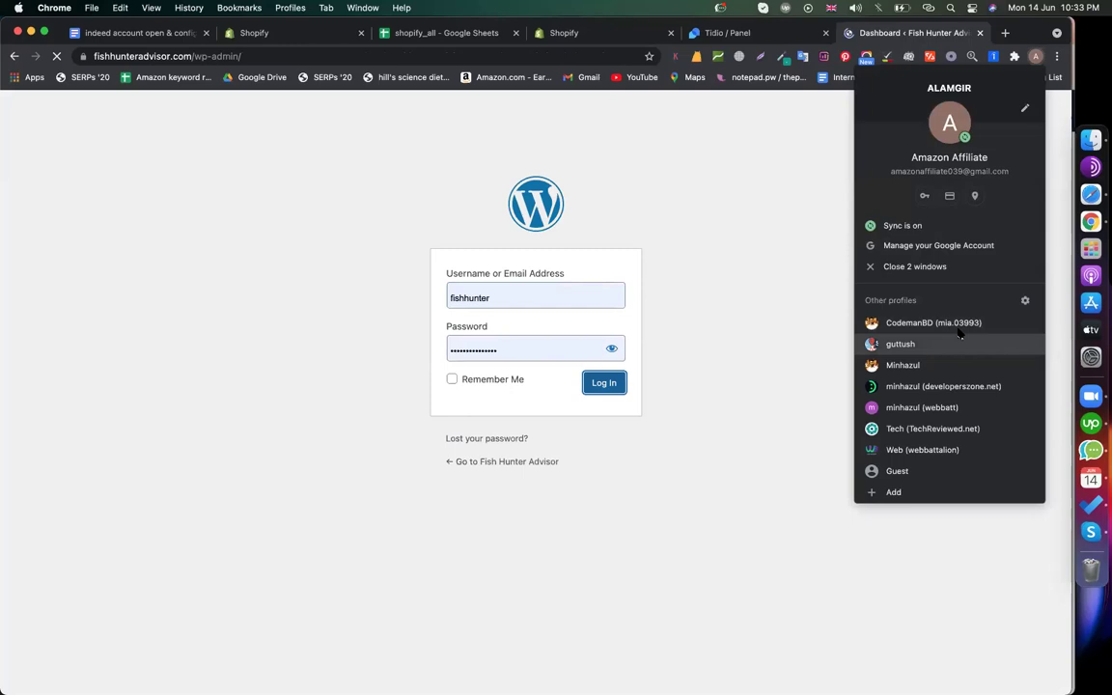
{"action": "left_click", "coordinate": [956, 325]}
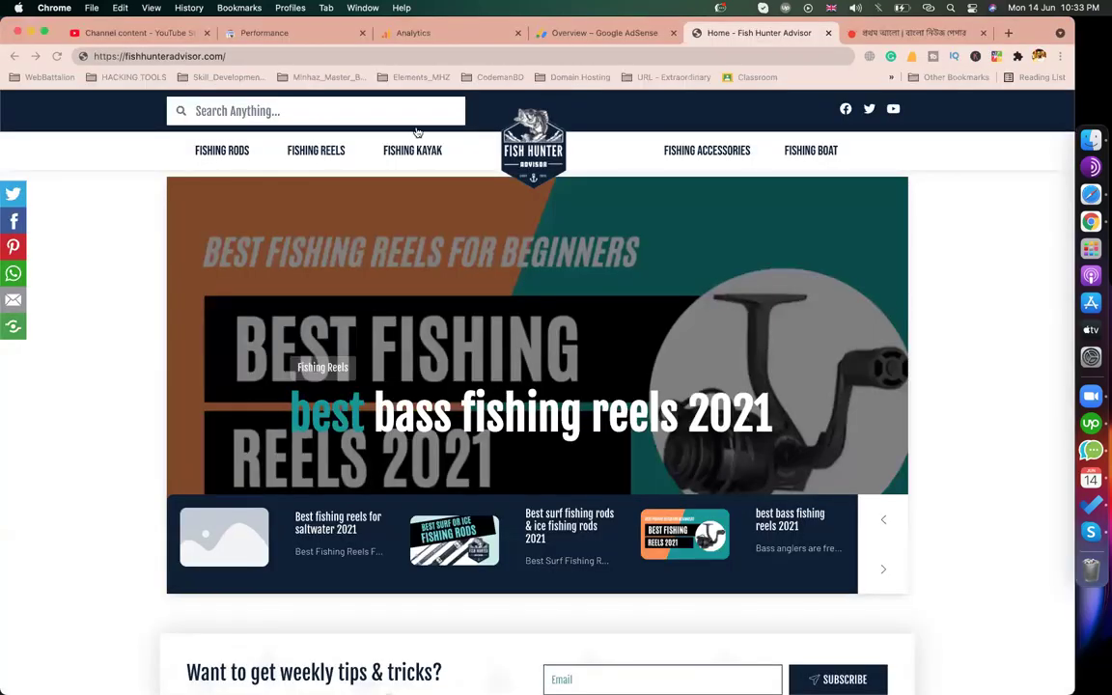
Step: Copy the AdSense code from the AdSense tab and bring the WordPress dashboard window forward
{"action": "left_click", "coordinate": [603, 34]}
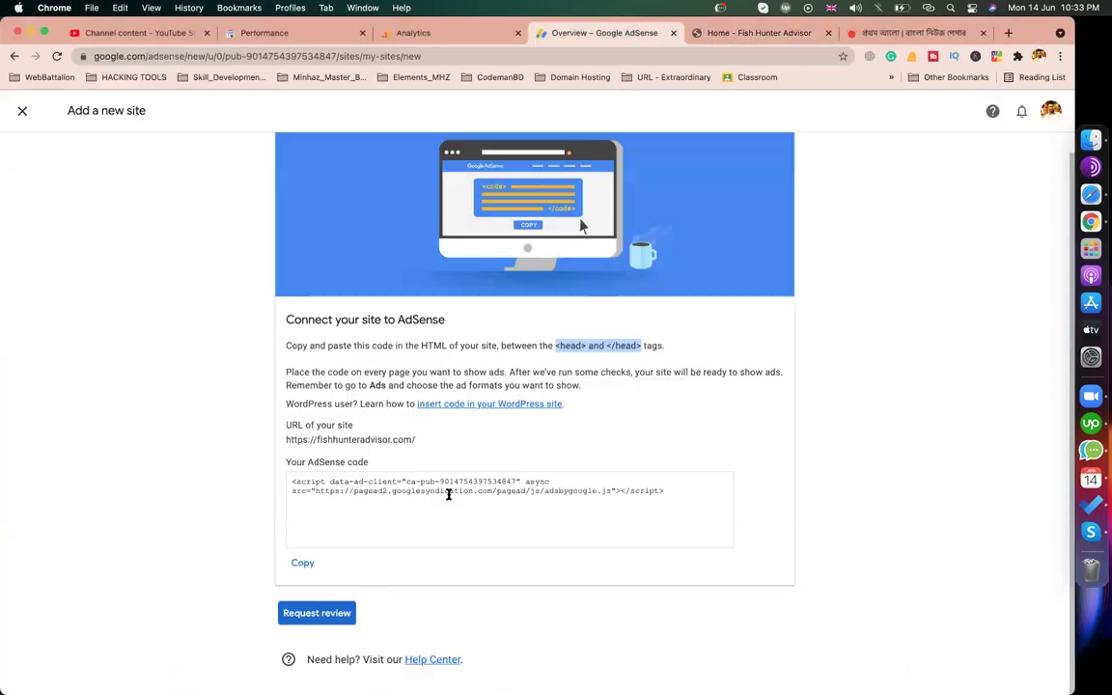
{"action": "left_click", "coordinate": [301, 563]}
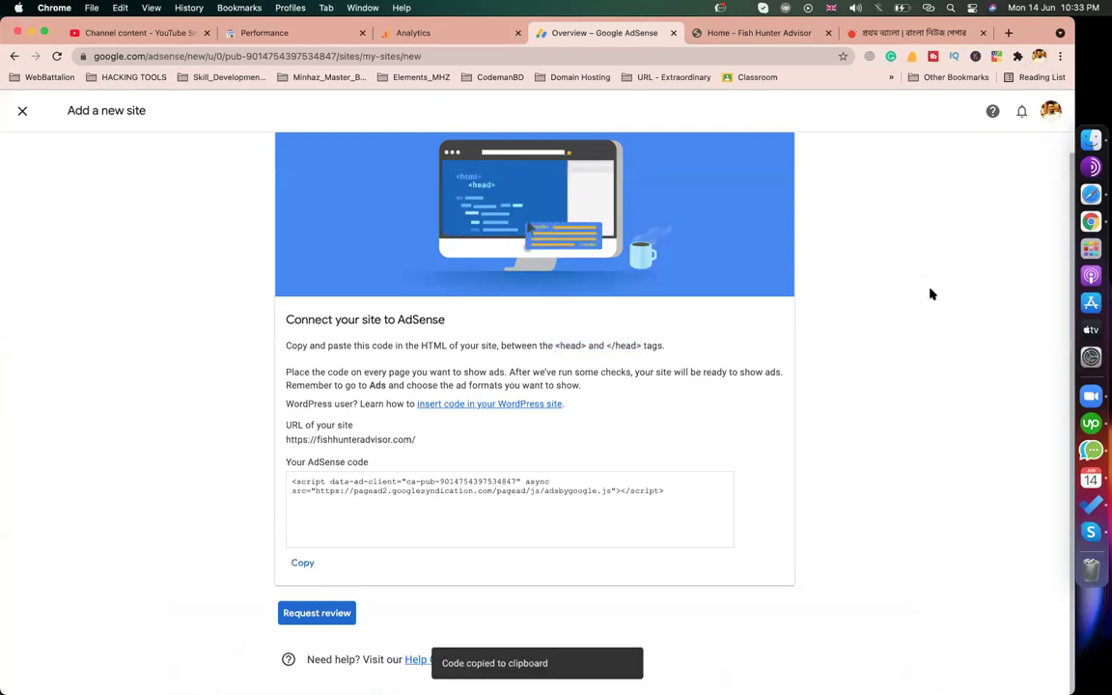
{"action": "left_click", "coordinate": [1040, 56]}
{"action": "left_click", "coordinate": [917, 548]}
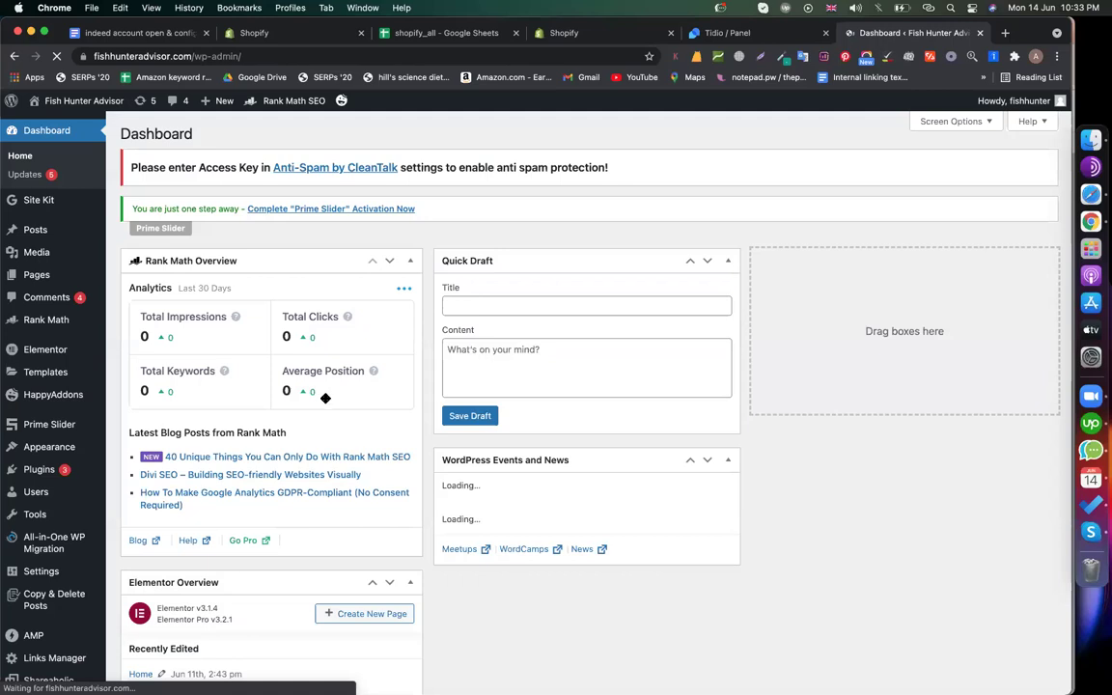
Step: Search plugins for 'insert header' and install Insert Headers and Footers
{"action": "scroll", "coordinate": [72, 378], "scroll_direction": "down", "scroll_amount": 3}
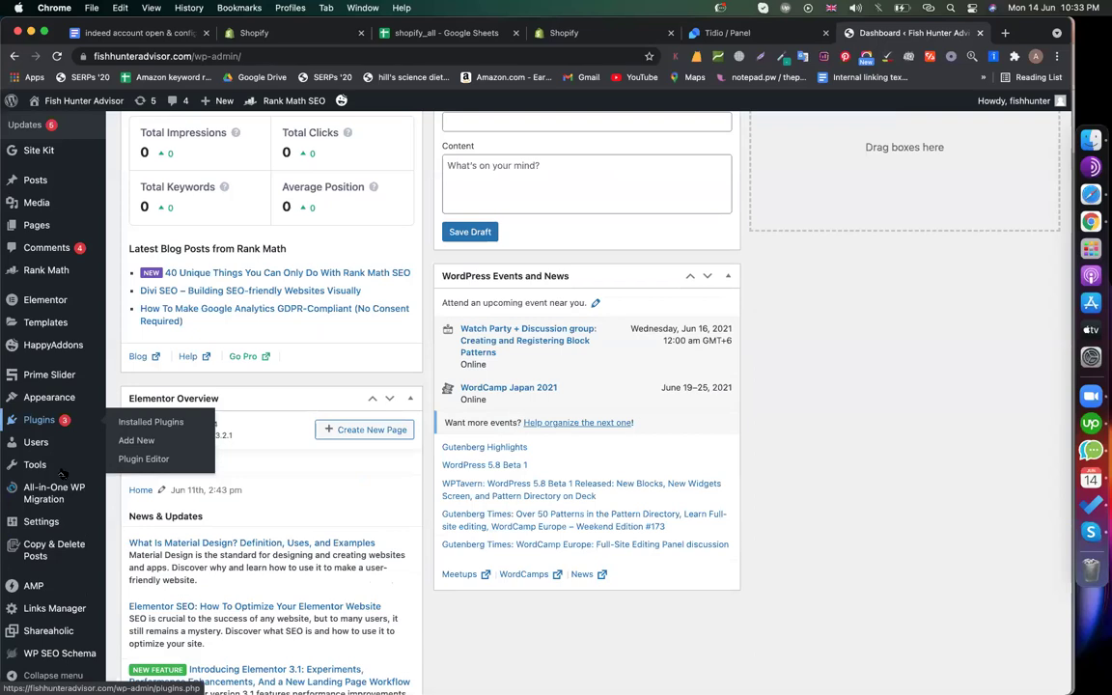
{"action": "mouse_move", "coordinate": [61, 521]}
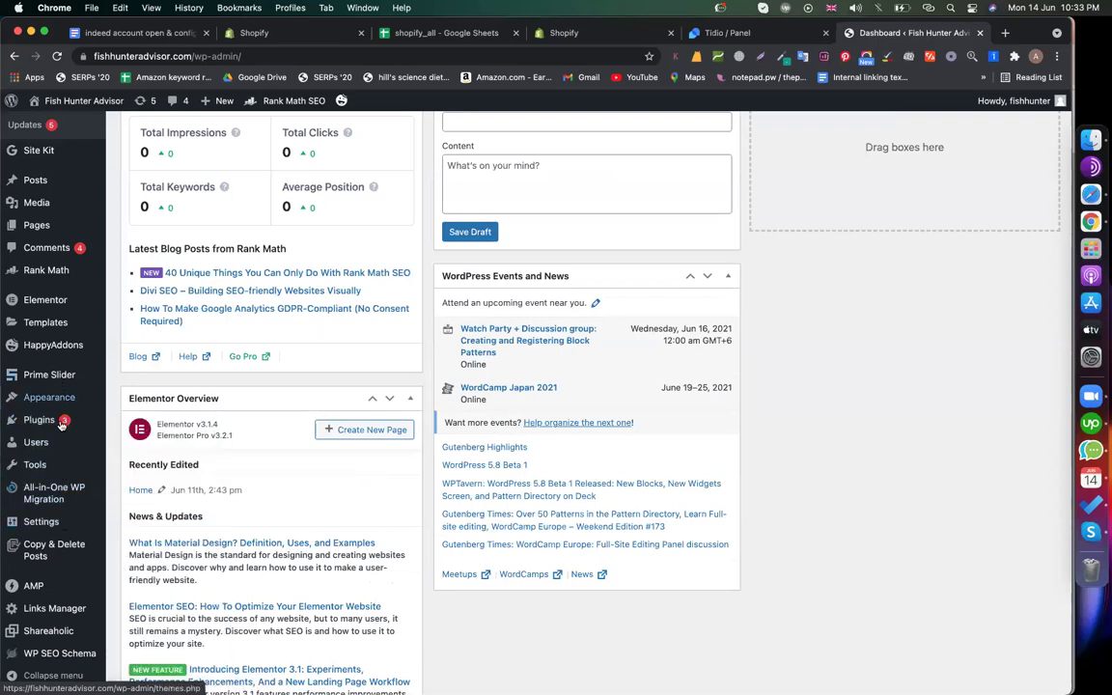
{"action": "mouse_move", "coordinate": [56, 420]}
{"action": "left_click", "coordinate": [135, 441]}
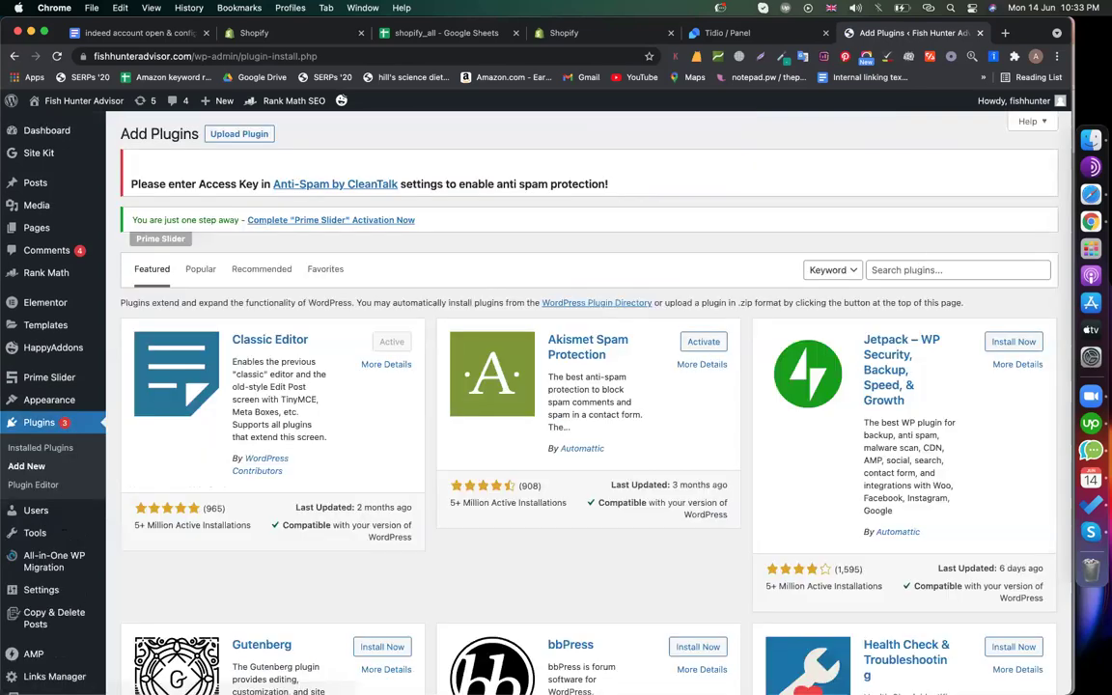
{"action": "type", "text": "insert header"}
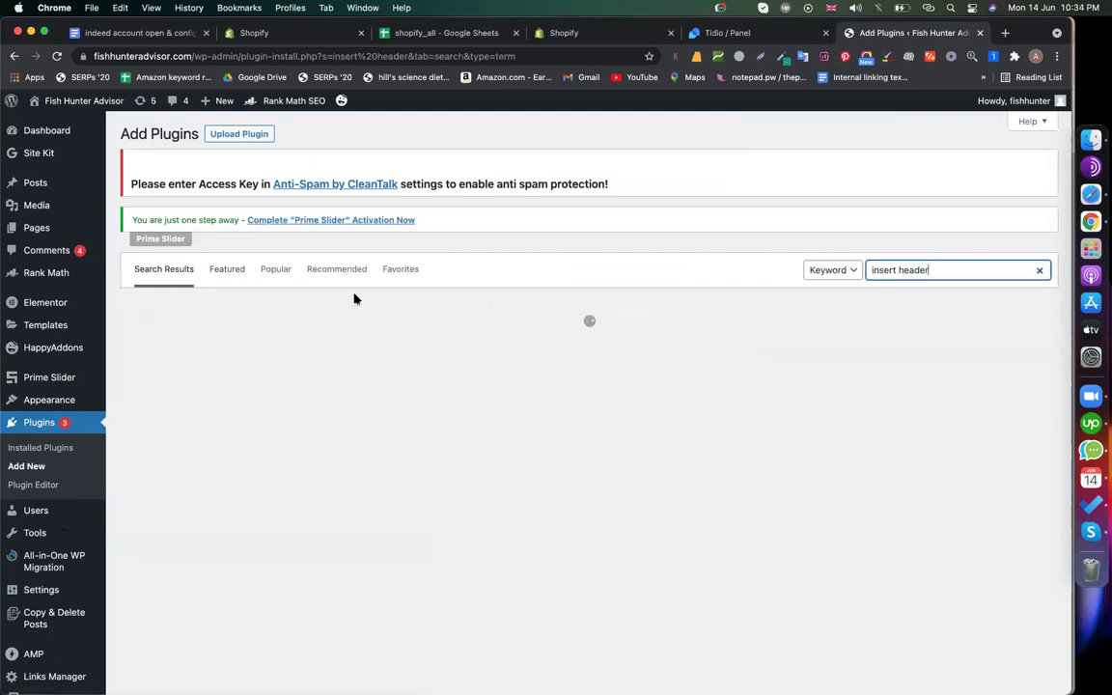
{"action": "left_click", "coordinate": [397, 349]}
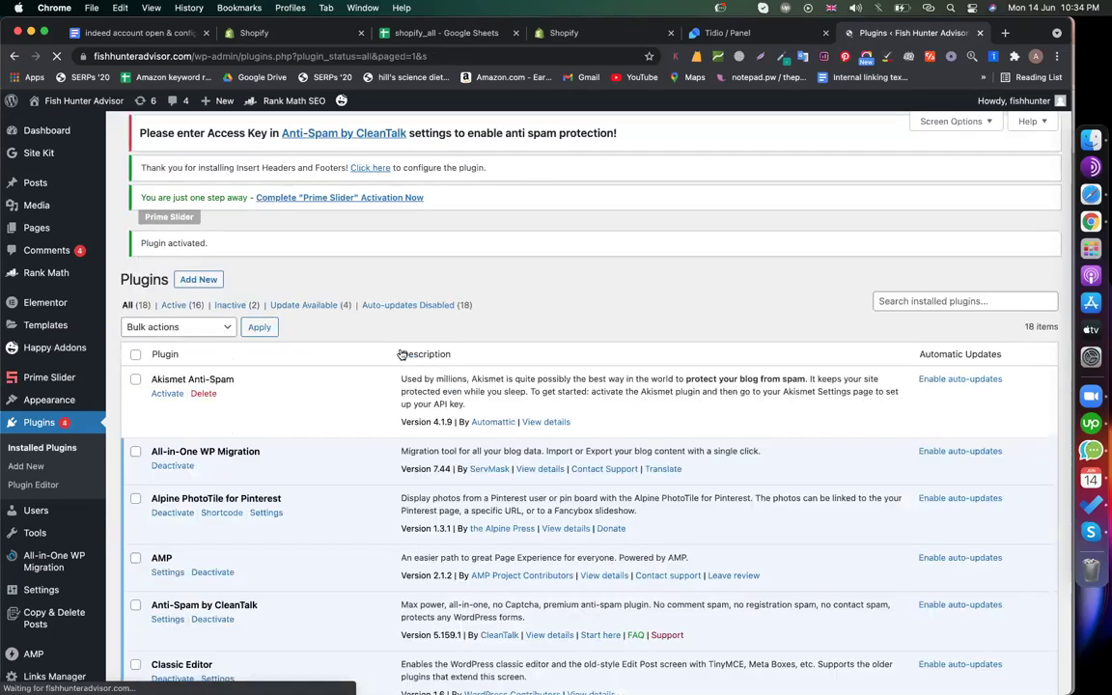
Step: Paste the AdSense code into Insert Headers and Footers' Scripts in Header and save
{"action": "scroll", "coordinate": [38, 515], "scroll_direction": "down", "scroll_amount": 5}
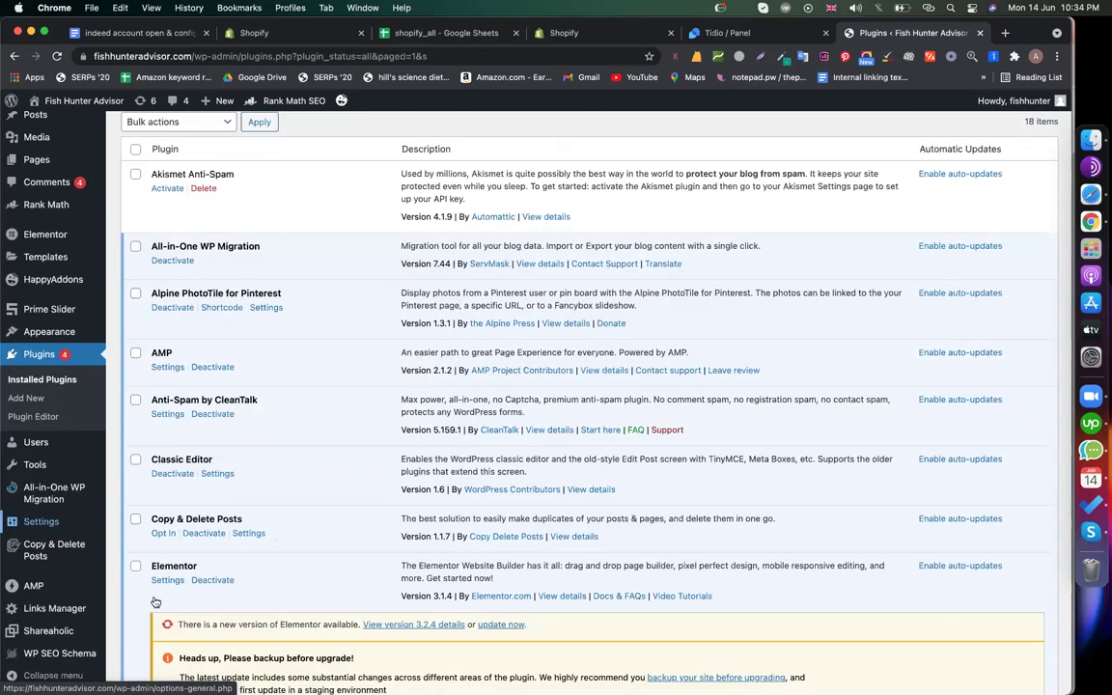
{"action": "left_click", "coordinate": [152, 647]}
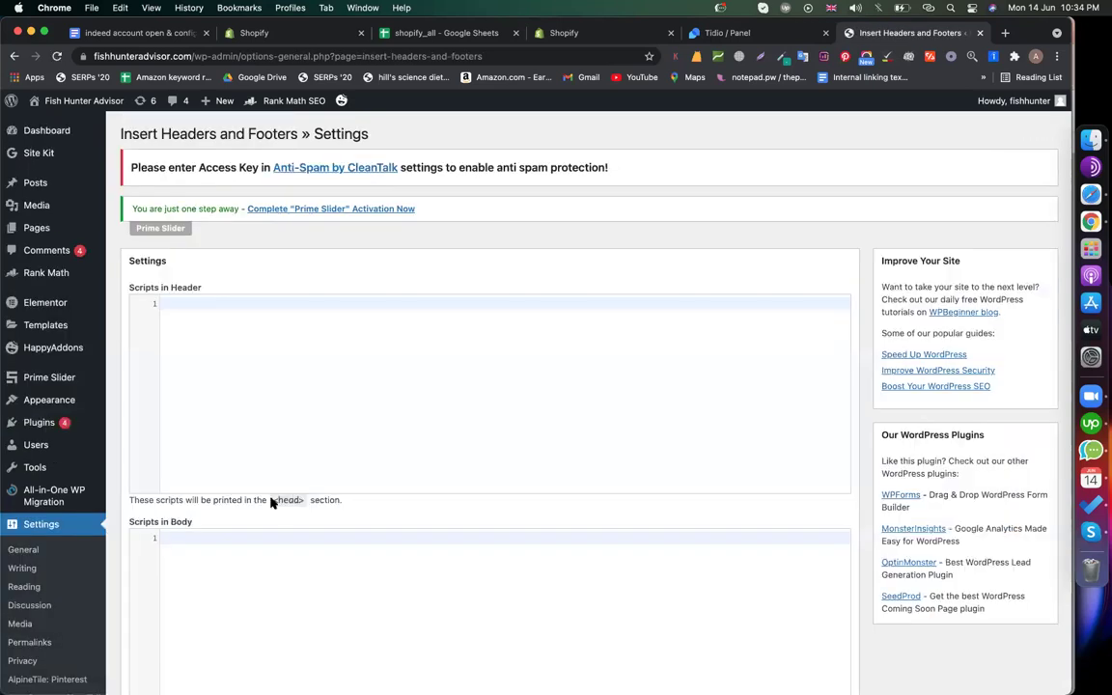
{"action": "left_click_drag", "start_coordinate": [273, 502], "coordinate": [305, 504]}
{"action": "left_click", "coordinate": [254, 349]}
{"action": "key", "text": "super+v"}
{"action": "scroll", "coordinate": [581, 452], "scroll_direction": "down", "scroll_amount": 5}
{"action": "scroll", "coordinate": [338, 454], "scroll_direction": "up", "scroll_amount": 3}
{"action": "scroll", "coordinate": [241, 624], "scroll_direction": "down", "scroll_amount": 5}
{"action": "left_click", "coordinate": [145, 598]}
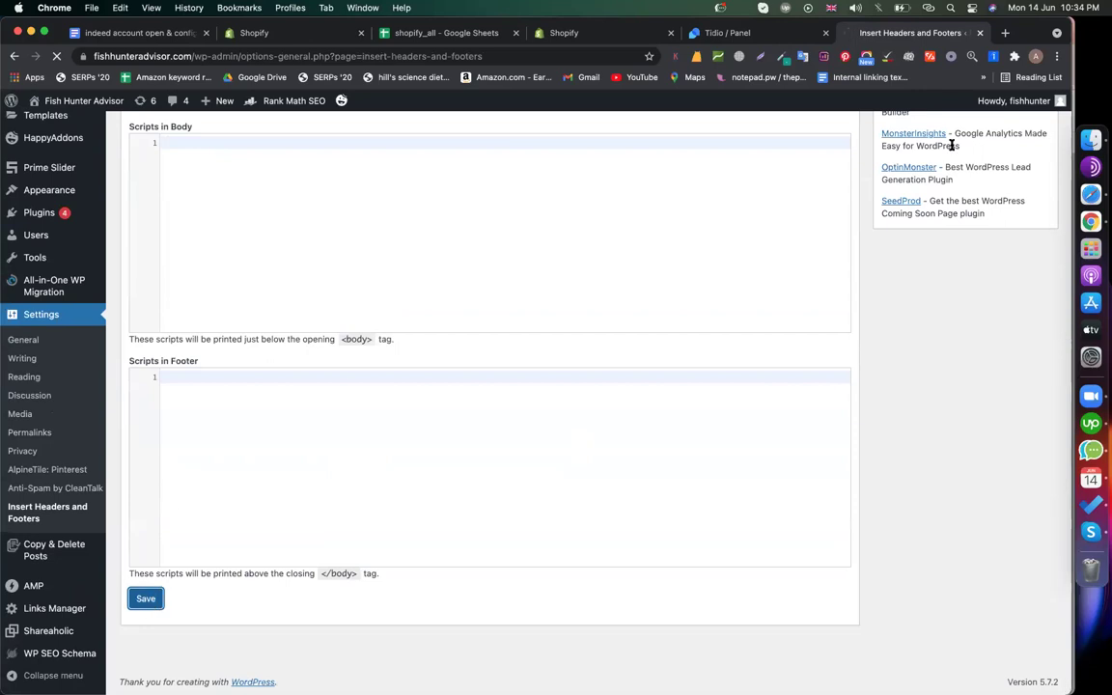
Step: Return to the AdSense window and request a review of fishhunteradvisor.com
{"action": "left_click", "coordinate": [1036, 56]}
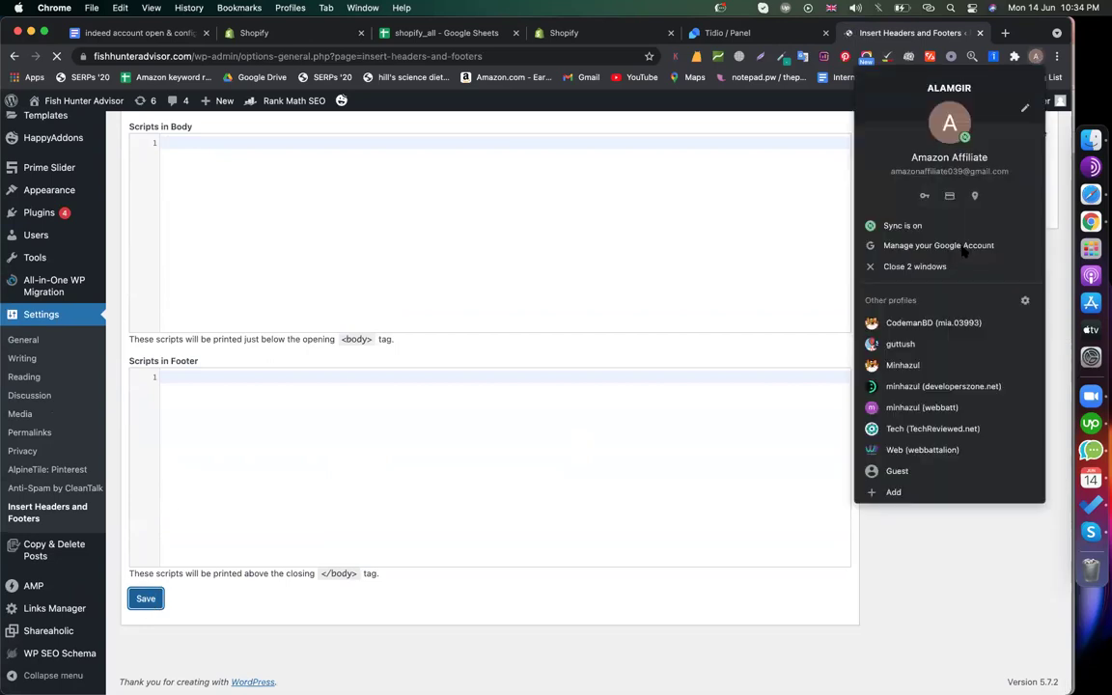
{"action": "left_click", "coordinate": [949, 323]}
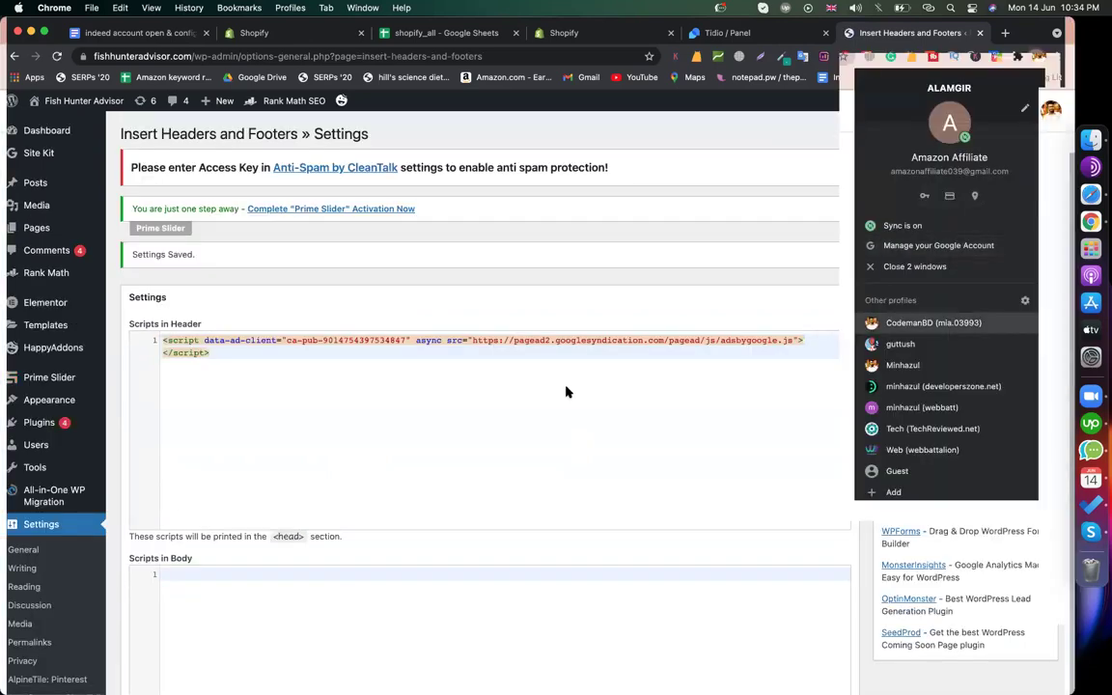
{"action": "left_click", "coordinate": [308, 614]}
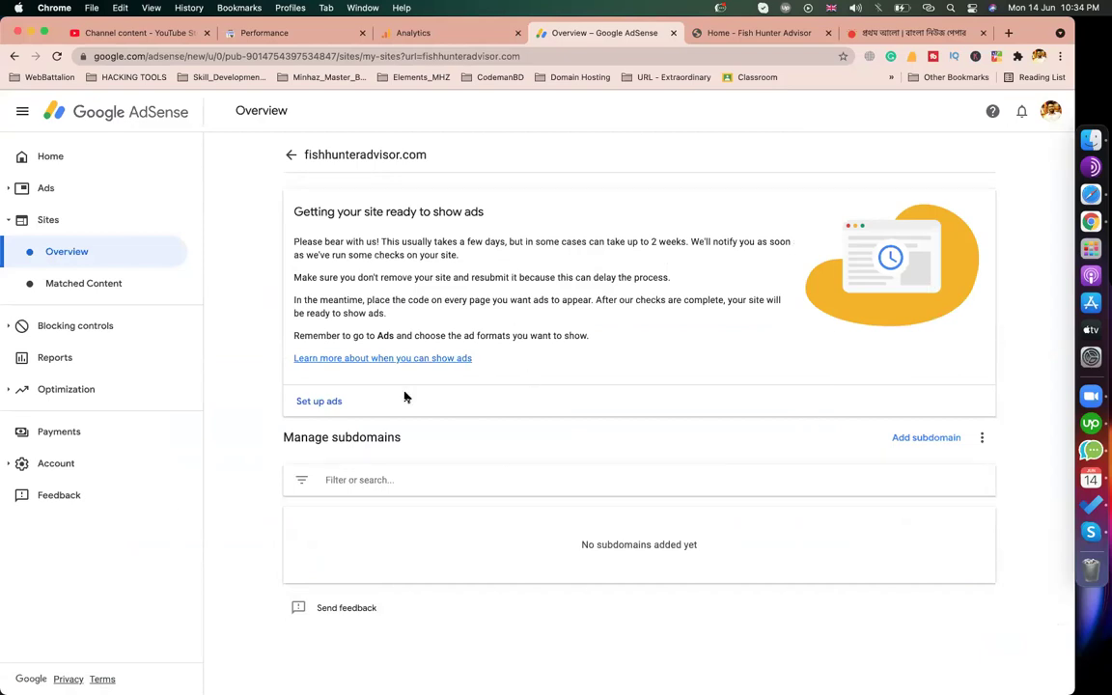
Step: Open Ads in the AdSense sidebar to see the Ads overview by site
{"action": "left_click", "coordinate": [83, 193]}
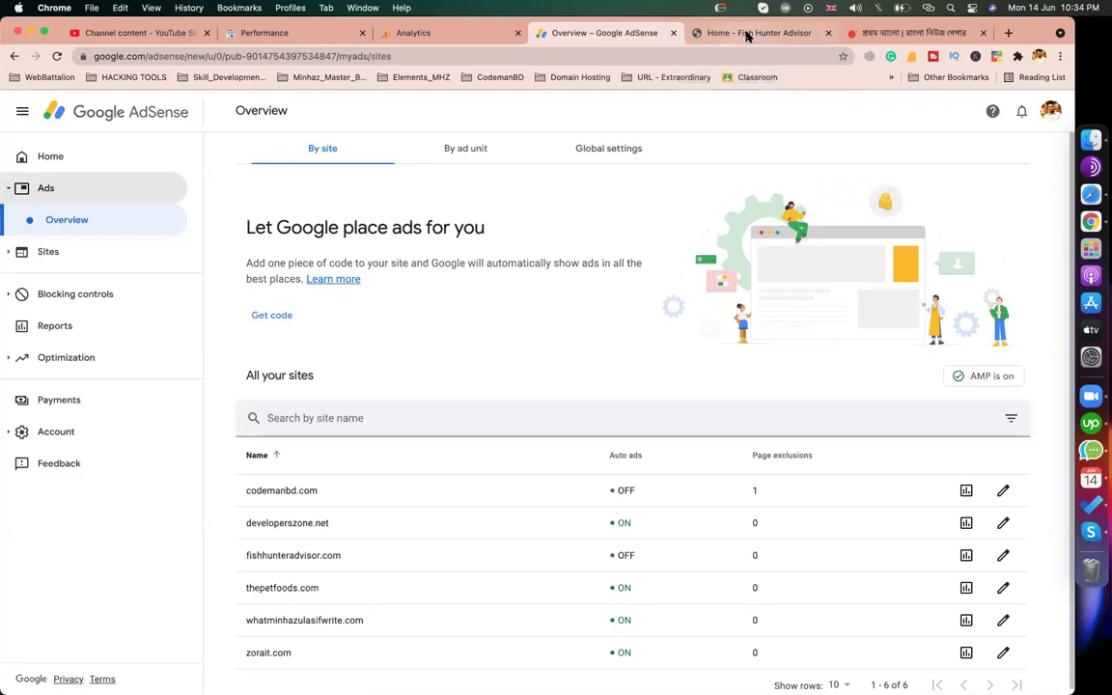
Step: Switch to the Home - Fish Hunter Advisor tab and scroll from banner to footer and back to the top
{"action": "left_click", "coordinate": [747, 34]}
{"action": "scroll", "coordinate": [991, 323], "scroll_direction": "down", "scroll_amount": 15}
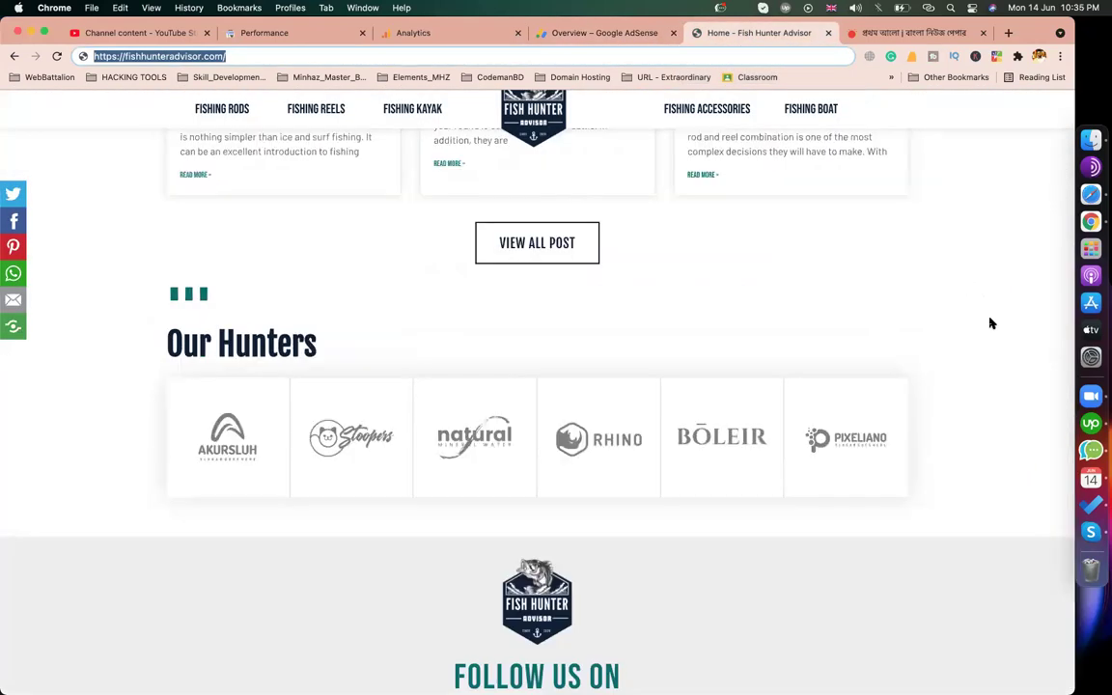
{"action": "scroll", "coordinate": [991, 324], "scroll_direction": "up", "scroll_amount": 5}
{"action": "scroll", "coordinate": [991, 323], "scroll_direction": "up", "scroll_amount": 8}
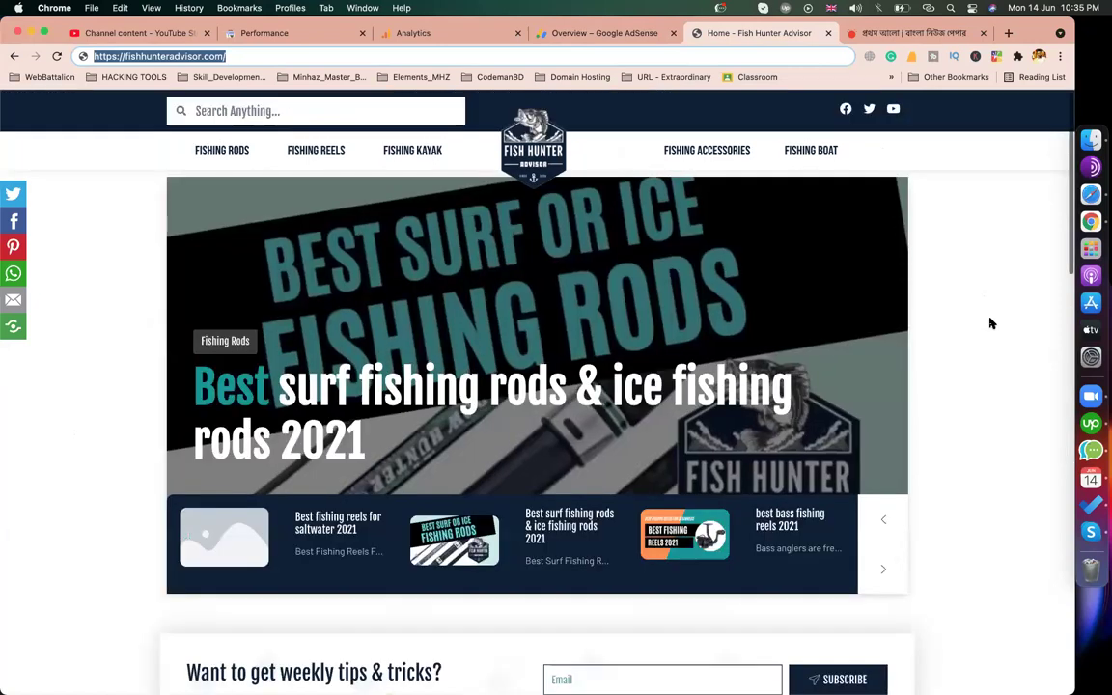
{"action": "scroll", "coordinate": [990, 323], "scroll_direction": "down", "scroll_amount": 15}
{"action": "scroll", "coordinate": [990, 324], "scroll_direction": "up", "scroll_amount": 12}
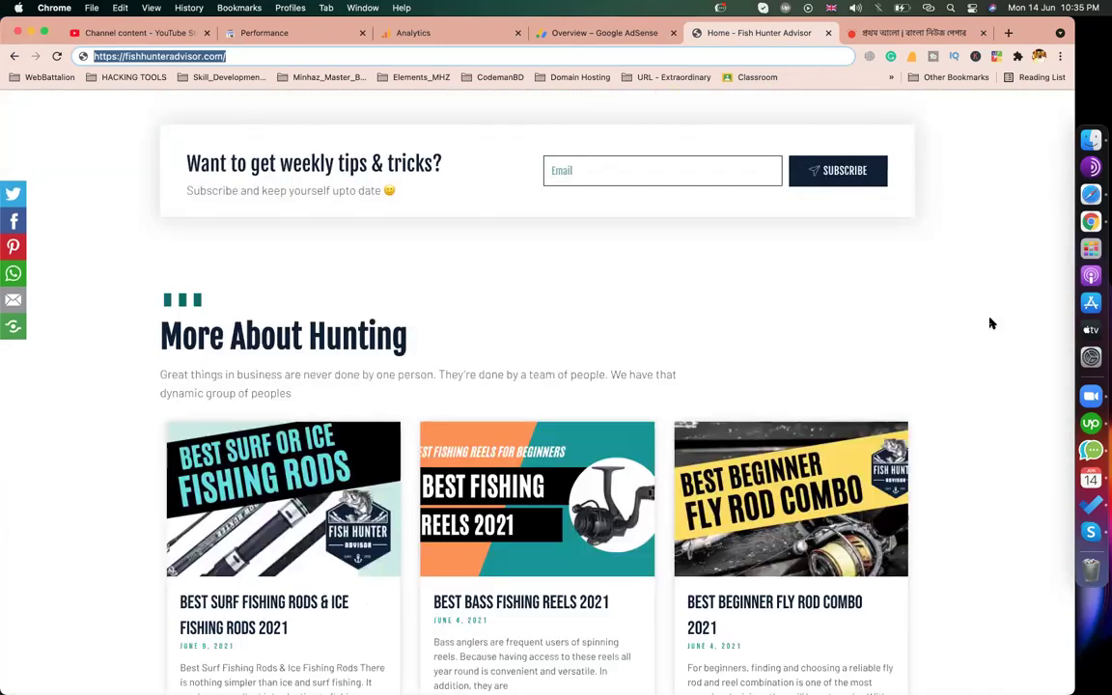
{"action": "scroll", "coordinate": [991, 324], "scroll_direction": "down", "scroll_amount": 10}
{"action": "scroll", "coordinate": [990, 323], "scroll_direction": "down", "scroll_amount": 3}
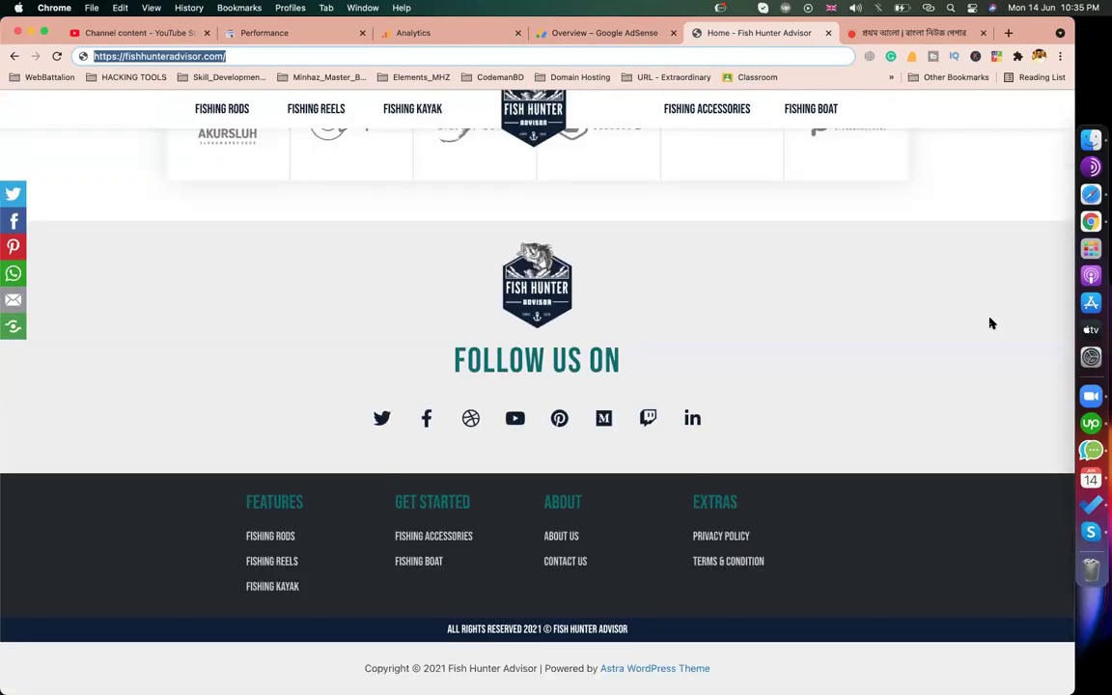
{"action": "scroll", "coordinate": [991, 324], "scroll_direction": "up", "scroll_amount": 10}
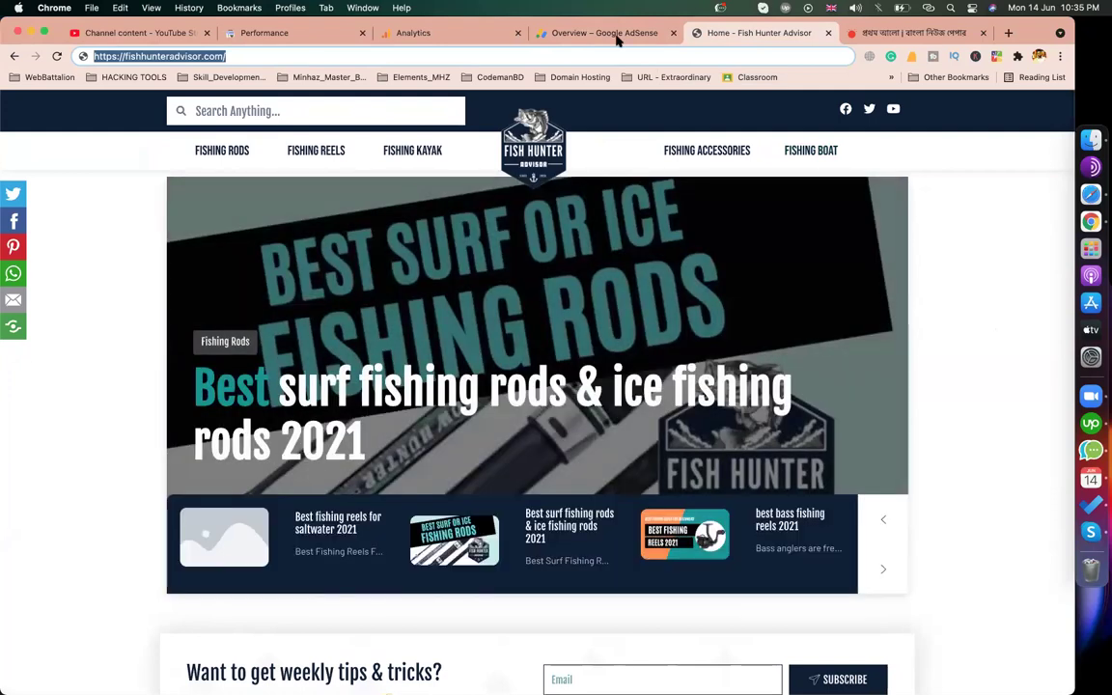
Step: In AdSense, open the ad settings for fishhunteradvisor.com, whose Auto ads status is OFF
{"action": "left_click", "coordinate": [604, 32]}
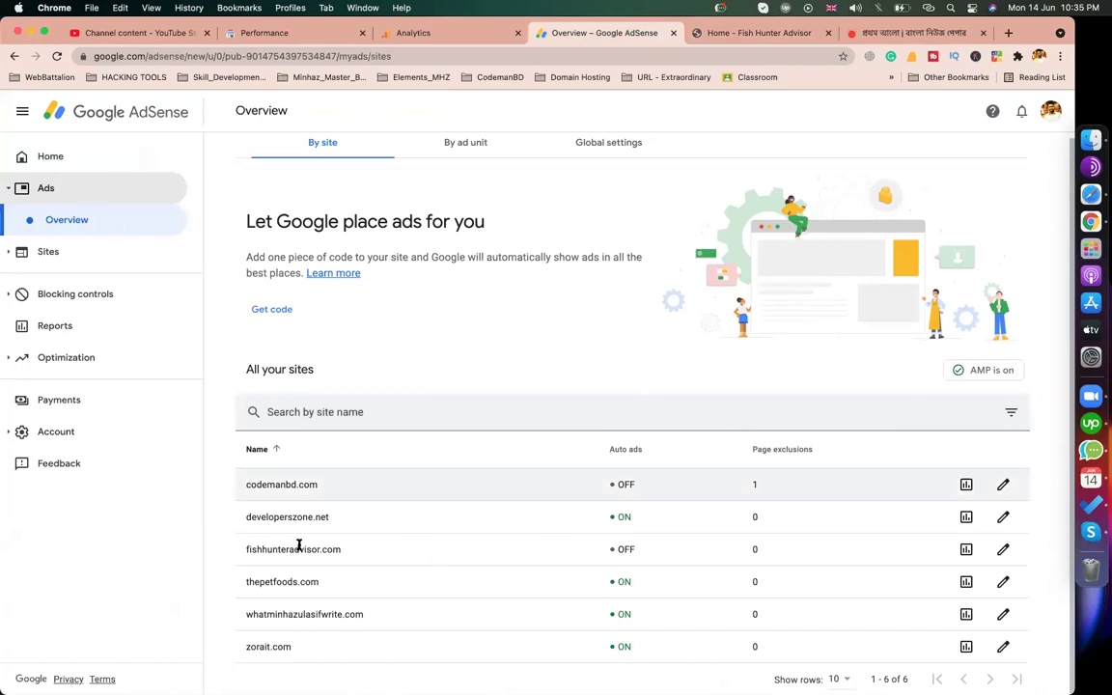
{"action": "left_click_drag", "start_coordinate": [278, 553], "coordinate": [322, 550]}
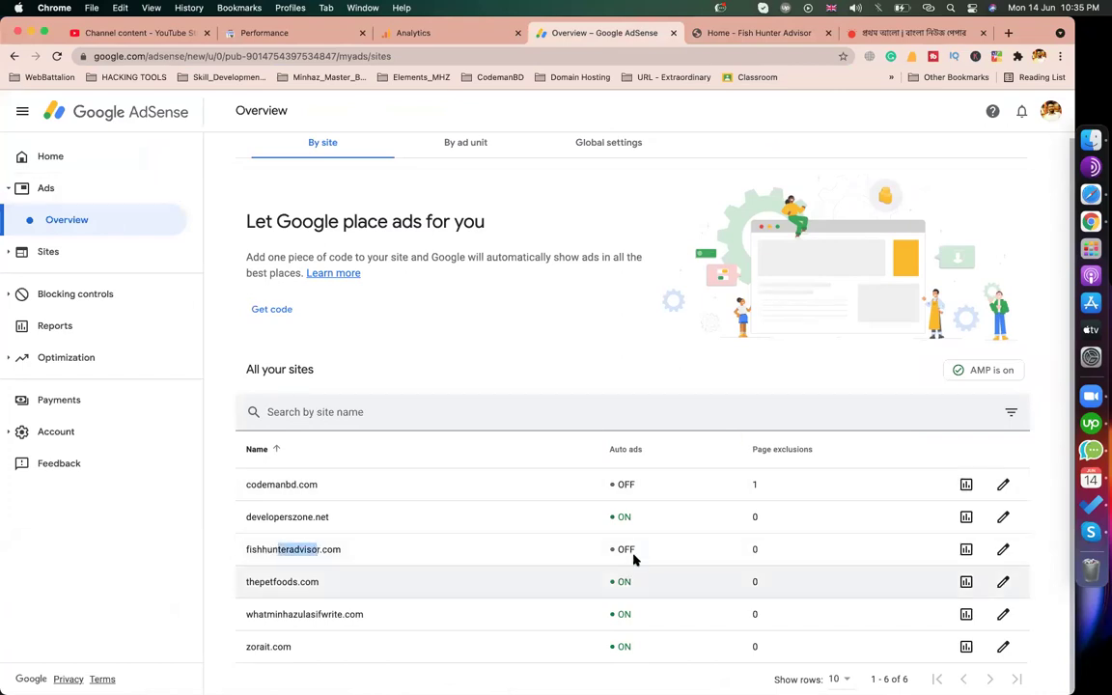
{"action": "left_click_drag", "start_coordinate": [635, 549], "coordinate": [620, 546]}
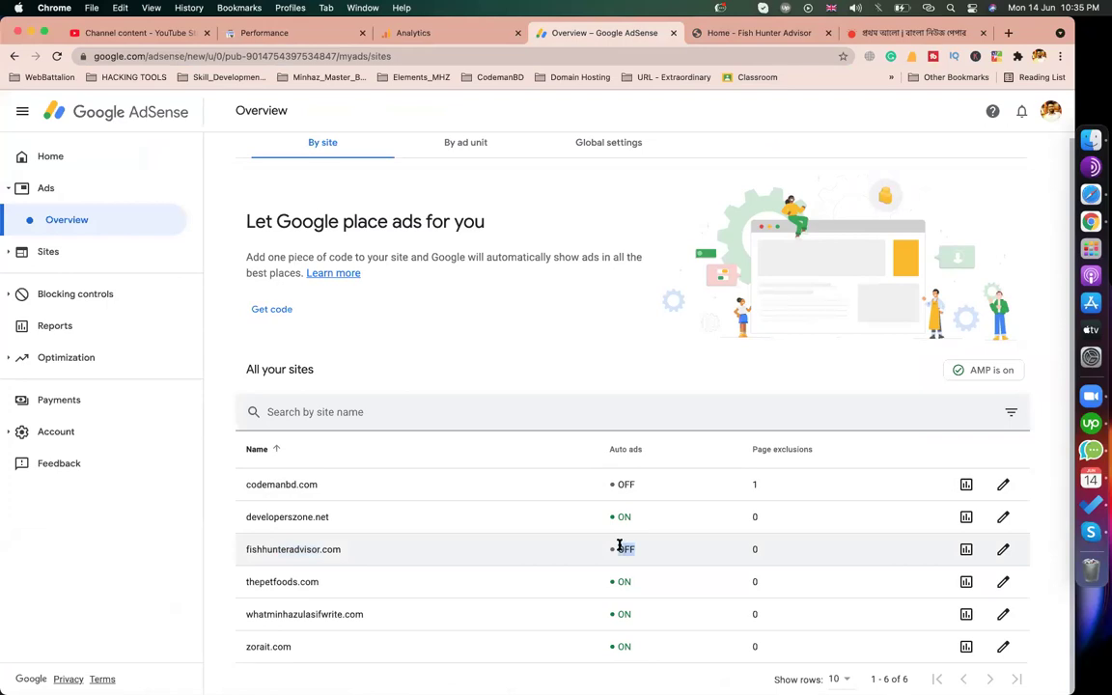
{"action": "left_click", "coordinate": [1005, 550]}
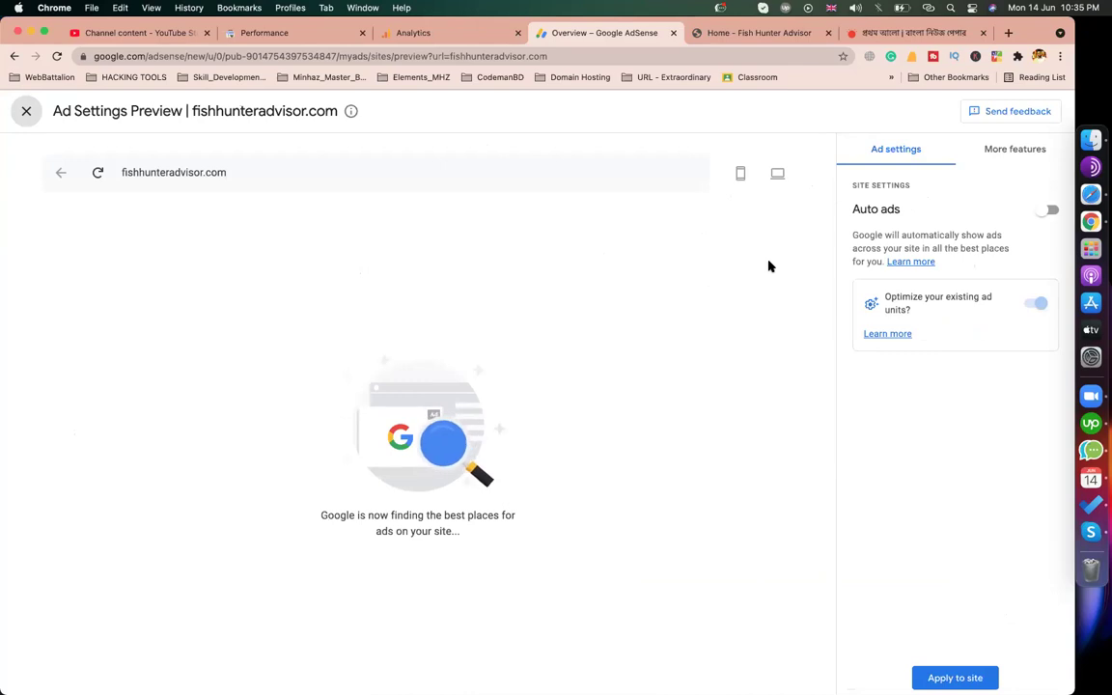
{"action": "left_click", "coordinate": [890, 33]}
{"action": "scroll", "coordinate": [631, 428], "scroll_direction": "down", "scroll_amount": 5}
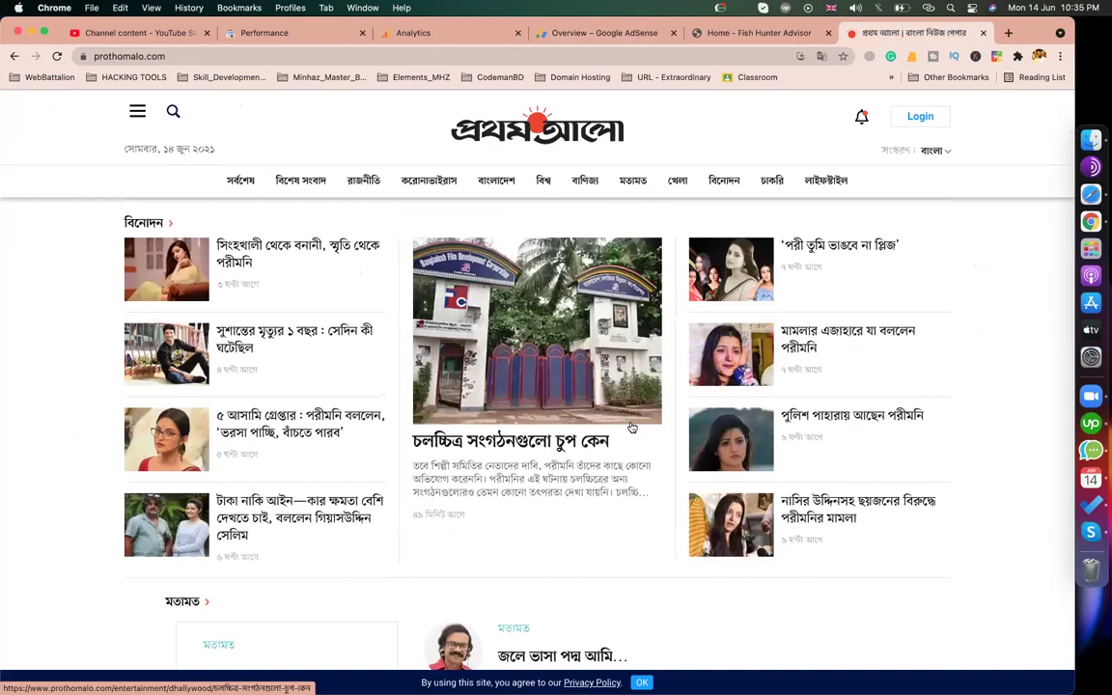
{"action": "scroll", "coordinate": [632, 428], "scroll_direction": "down", "scroll_amount": 5}
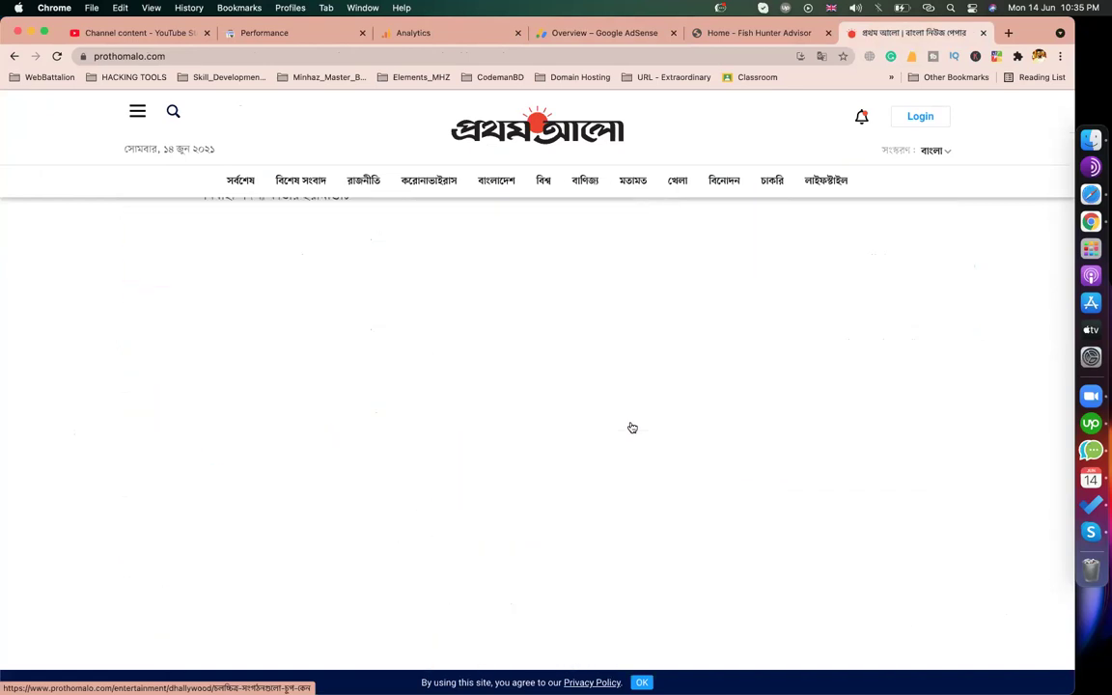
{"action": "scroll", "coordinate": [631, 428], "scroll_direction": "down", "scroll_amount": 3}
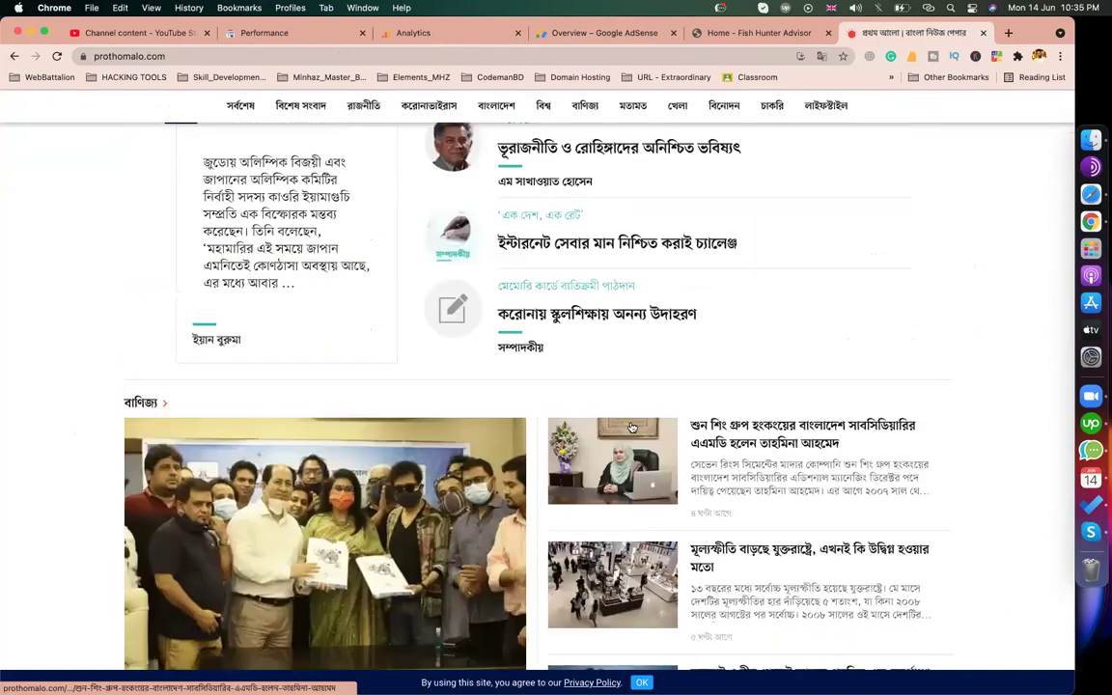
{"action": "scroll", "coordinate": [631, 445], "scroll_direction": "up", "scroll_amount": 2}
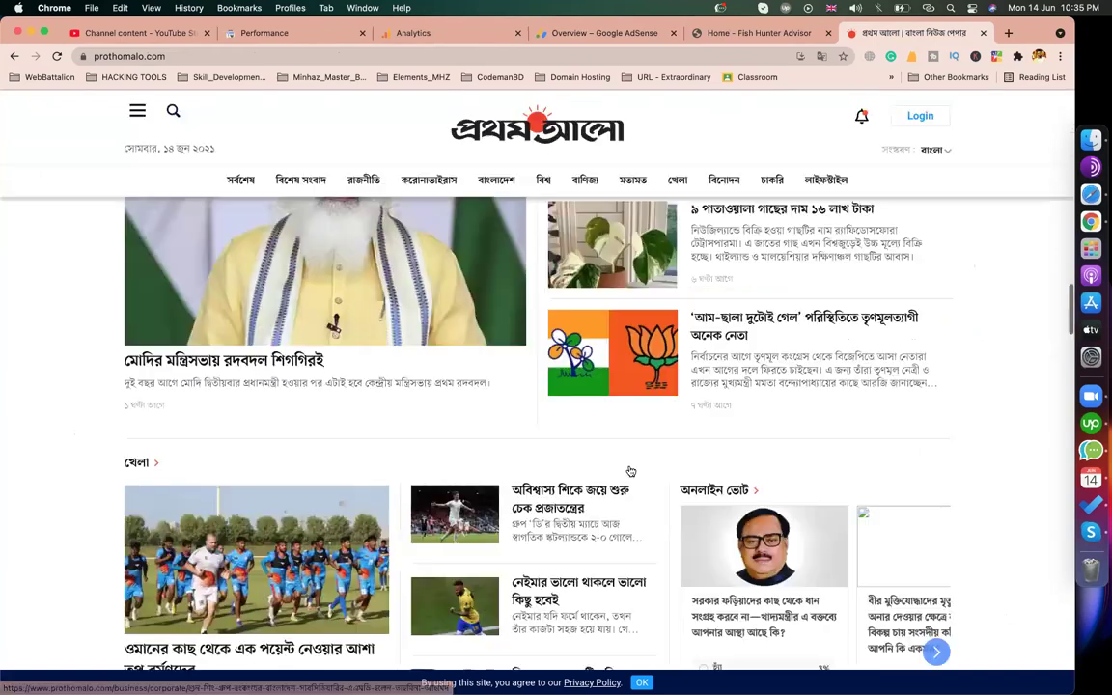
{"action": "scroll", "coordinate": [630, 472], "scroll_direction": "up", "scroll_amount": 6}
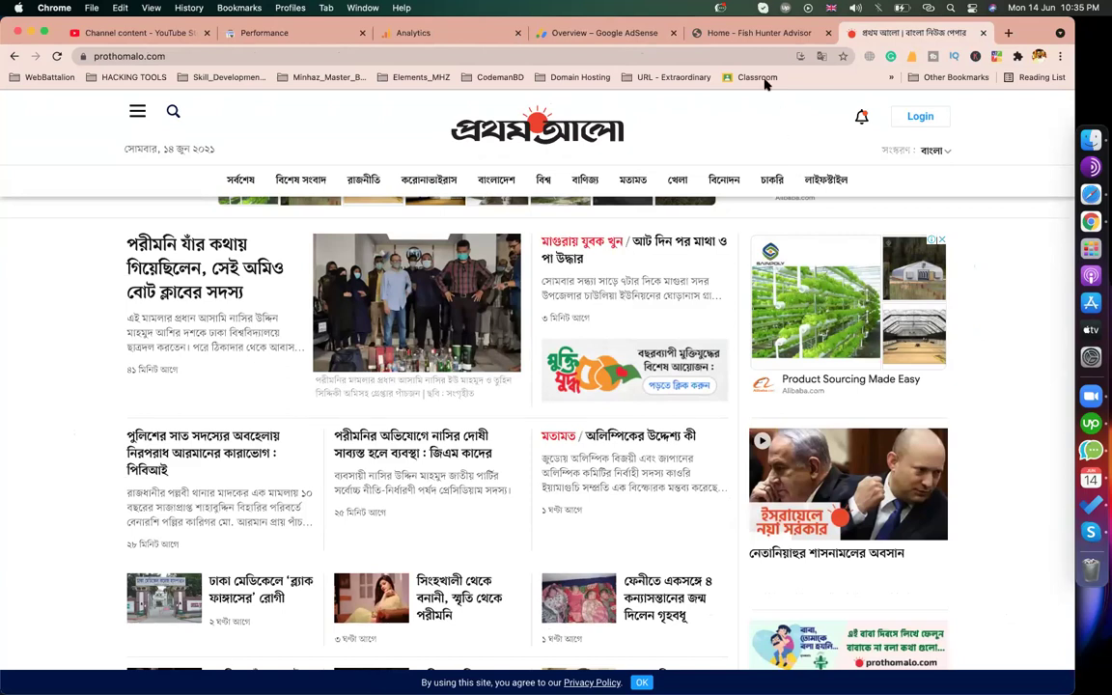
Step: Bring the whatminhazulasifwrite.com blog forward in Safari and scroll through its posts to review the ads
{"action": "left_click", "coordinate": [1083, 203]}
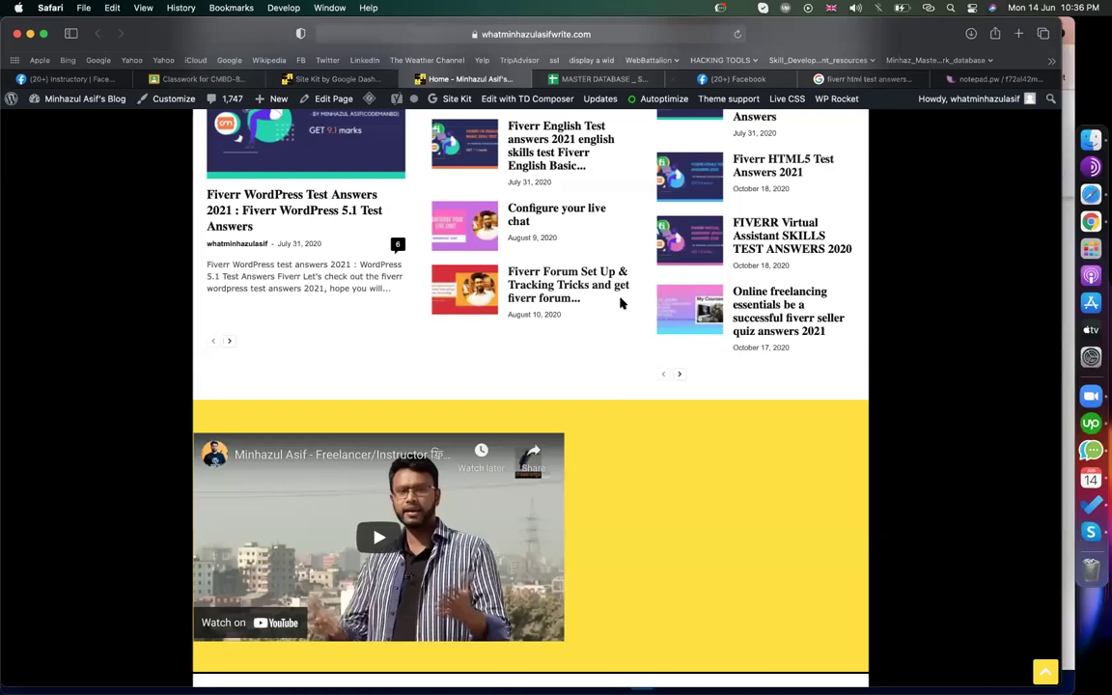
{"action": "scroll", "coordinate": [623, 293], "scroll_direction": "up", "scroll_amount": 10}
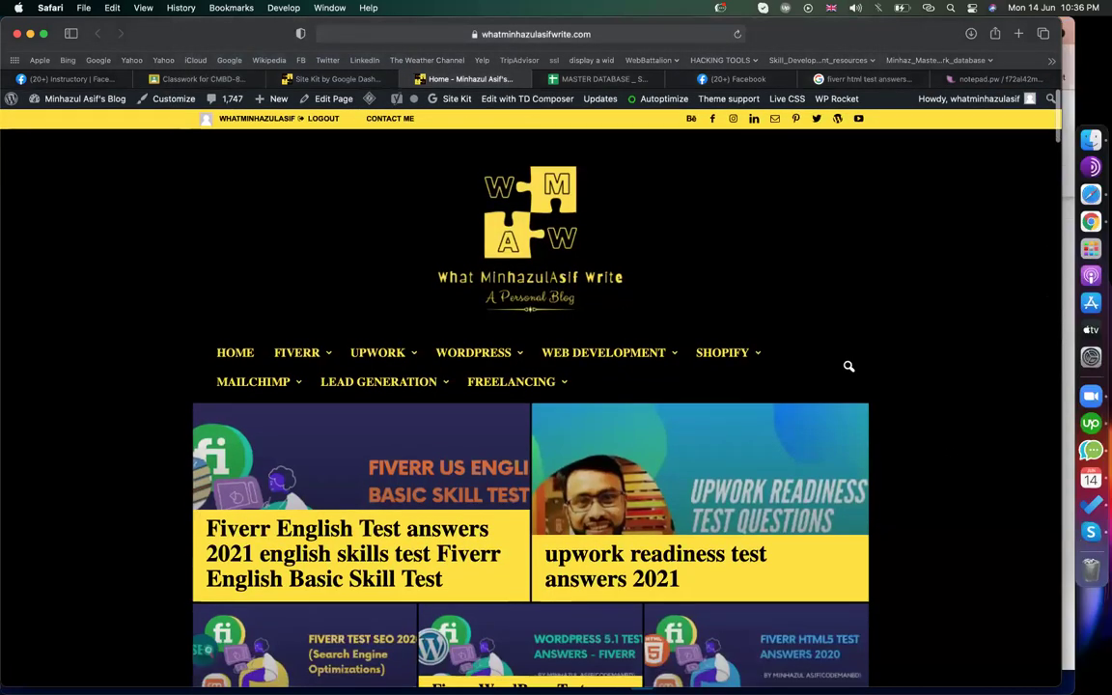
{"action": "scroll", "coordinate": [531, 396], "scroll_direction": "down", "scroll_amount": 20}
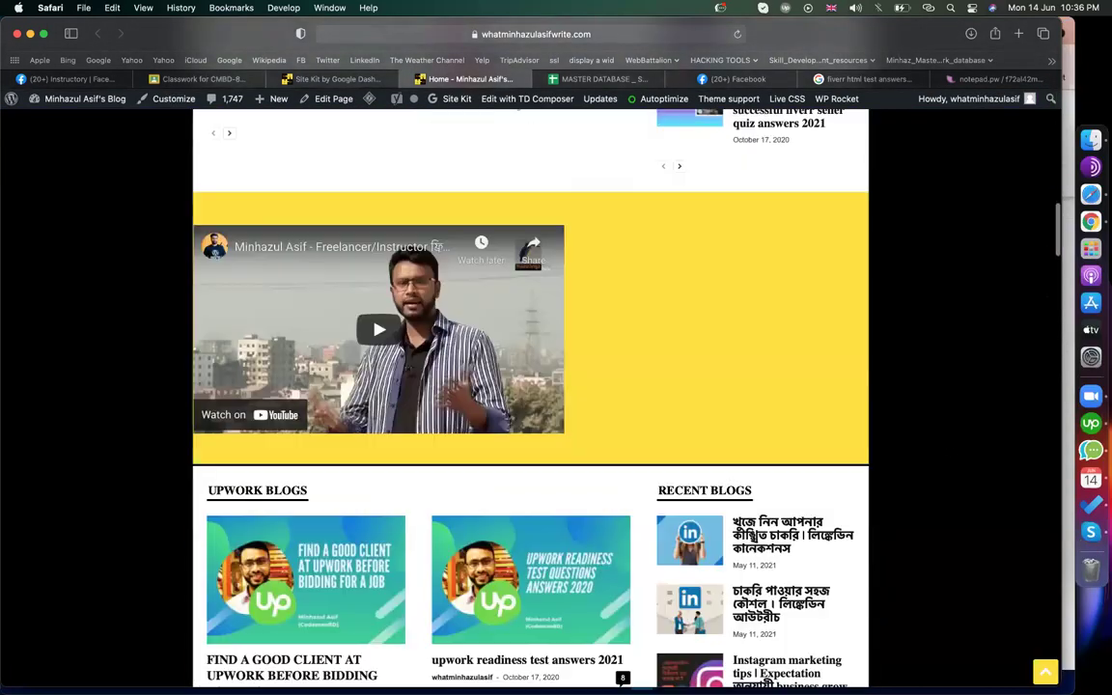
{"action": "scroll", "coordinate": [531, 396], "scroll_direction": "down", "scroll_amount": 5}
{"action": "scroll", "coordinate": [531, 396], "scroll_direction": "down", "scroll_amount": 15}
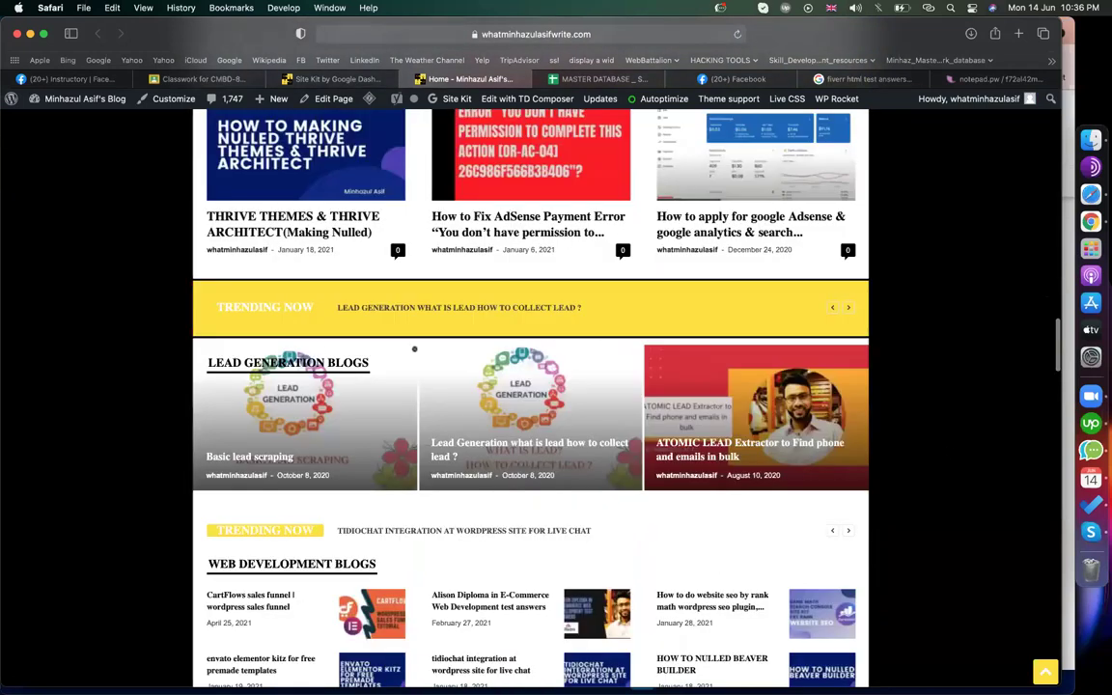
{"action": "scroll", "coordinate": [275, 548], "scroll_direction": "down", "scroll_amount": 5}
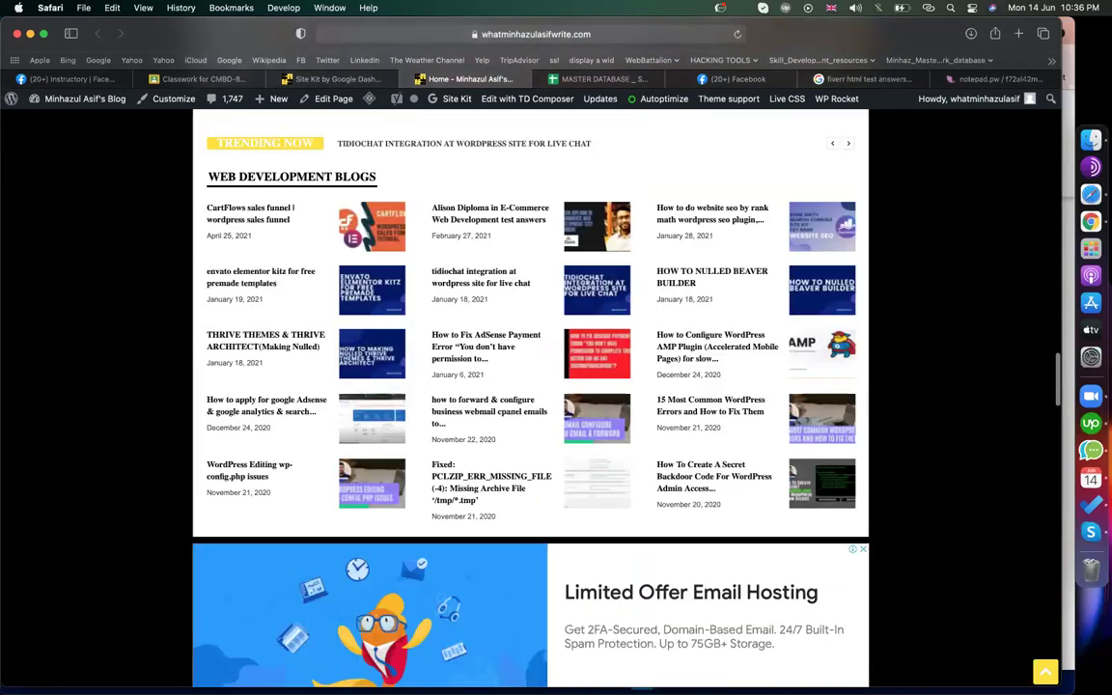
{"action": "scroll", "coordinate": [275, 549], "scroll_direction": "down", "scroll_amount": 15}
{"action": "scroll", "coordinate": [275, 548], "scroll_direction": "up", "scroll_amount": 2}
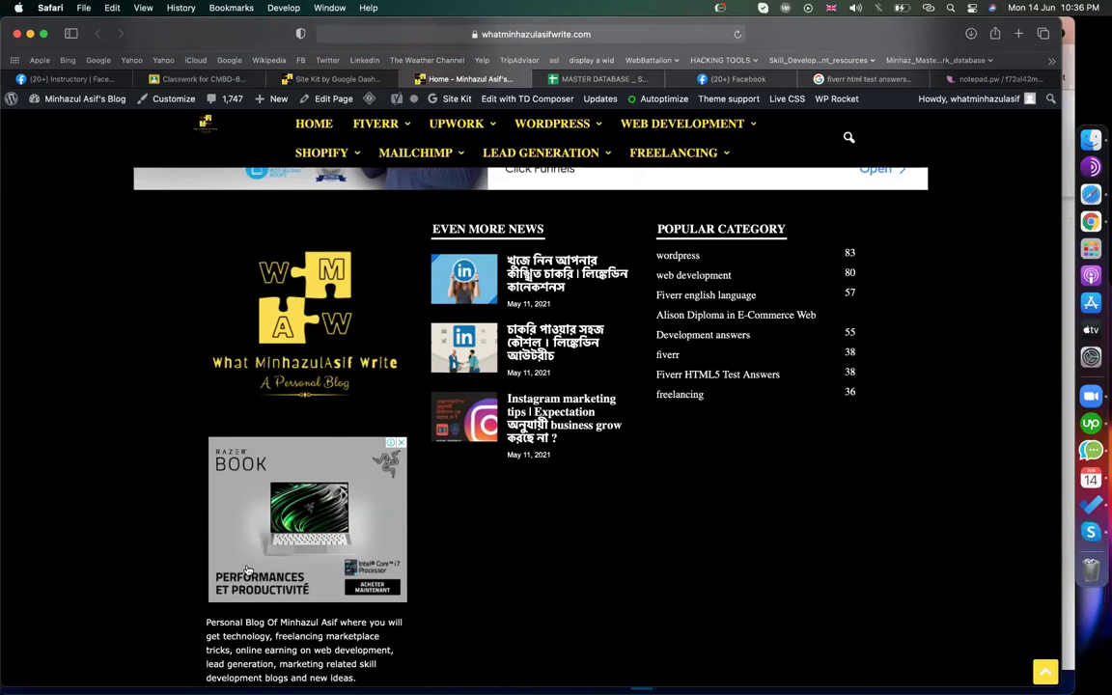
{"action": "scroll", "coordinate": [163, 498], "scroll_direction": "up", "scroll_amount": 3}
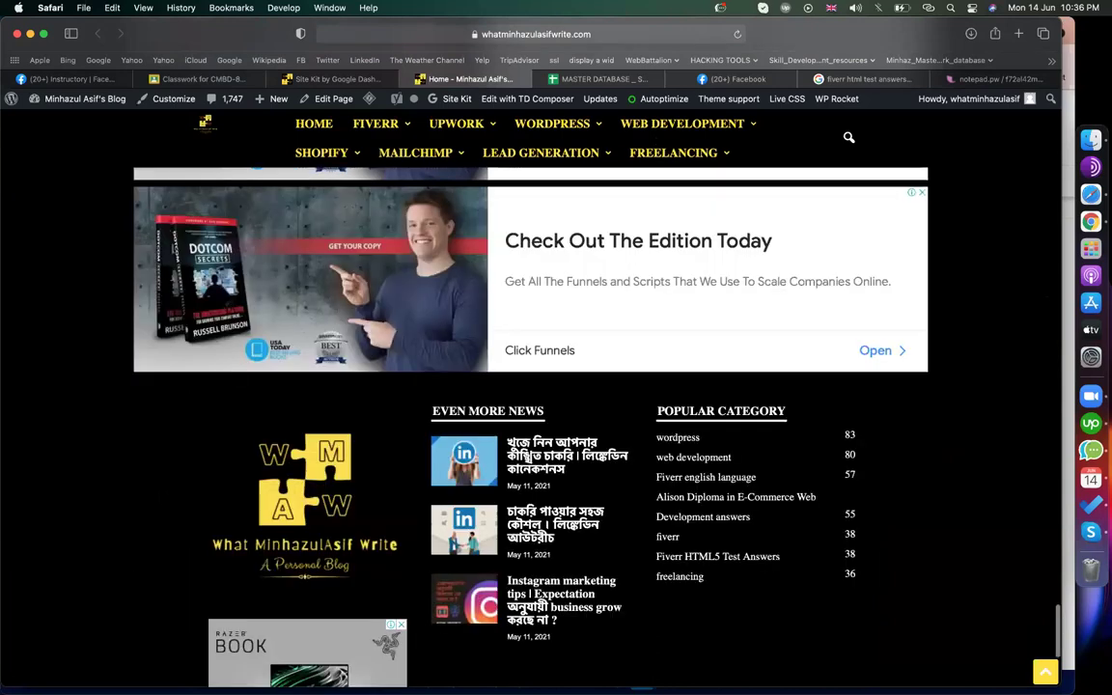
{"action": "scroll", "coordinate": [163, 498], "scroll_direction": "up", "scroll_amount": 6}
{"action": "scroll", "coordinate": [163, 499], "scroll_direction": "up", "scroll_amount": 5}
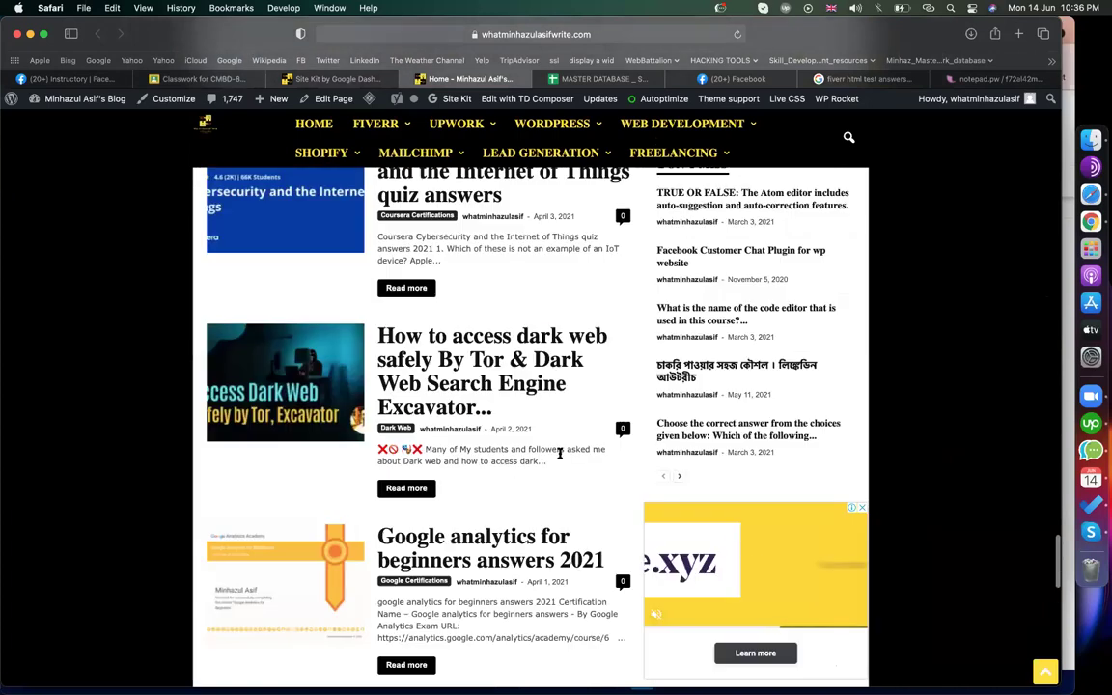
{"action": "scroll", "coordinate": [827, 348], "scroll_direction": "up", "scroll_amount": 5}
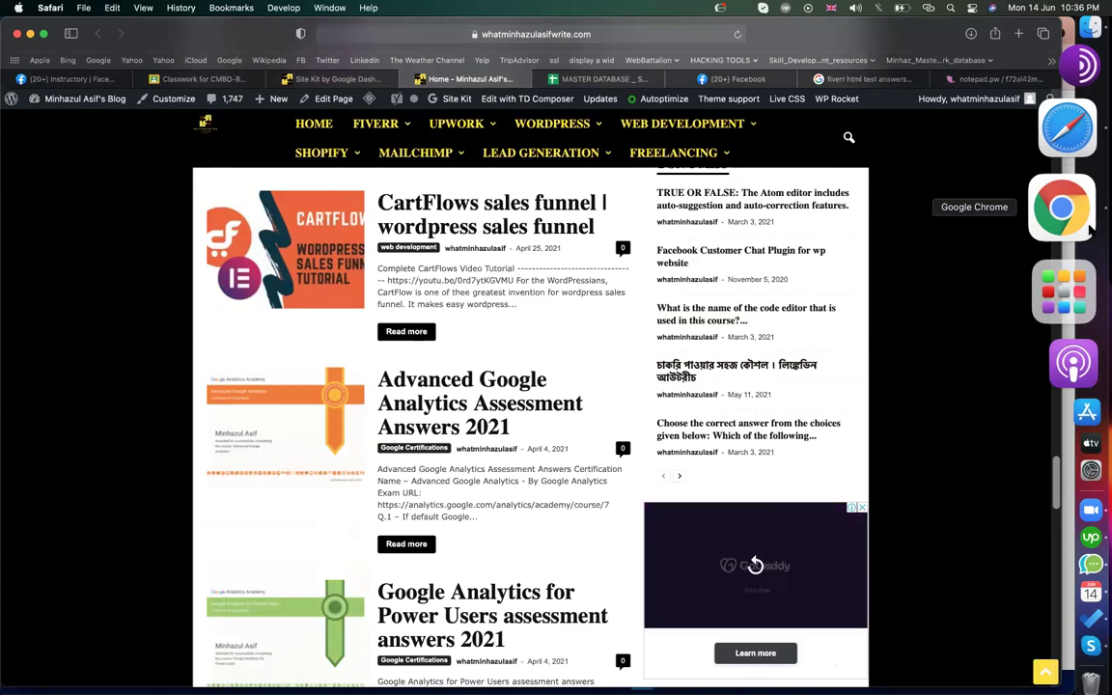
Step: Back in the AdSense preview, turn on Auto ads and enable Matched content under Ad formats
{"action": "left_click", "coordinate": [1089, 229]}
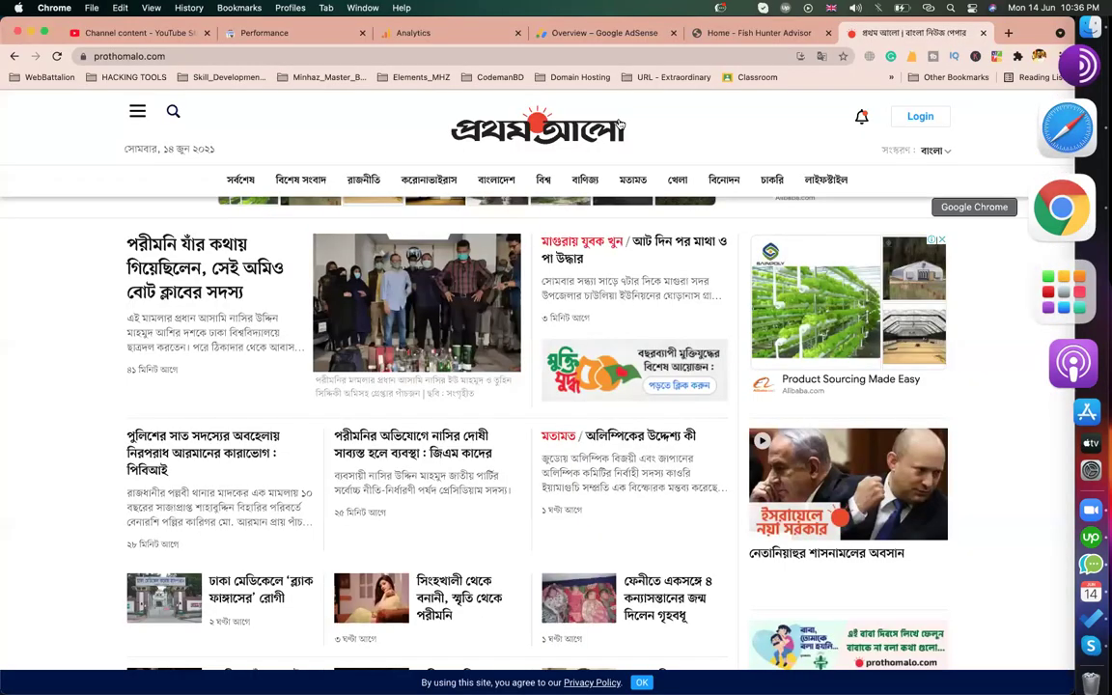
{"action": "left_click", "coordinate": [604, 39]}
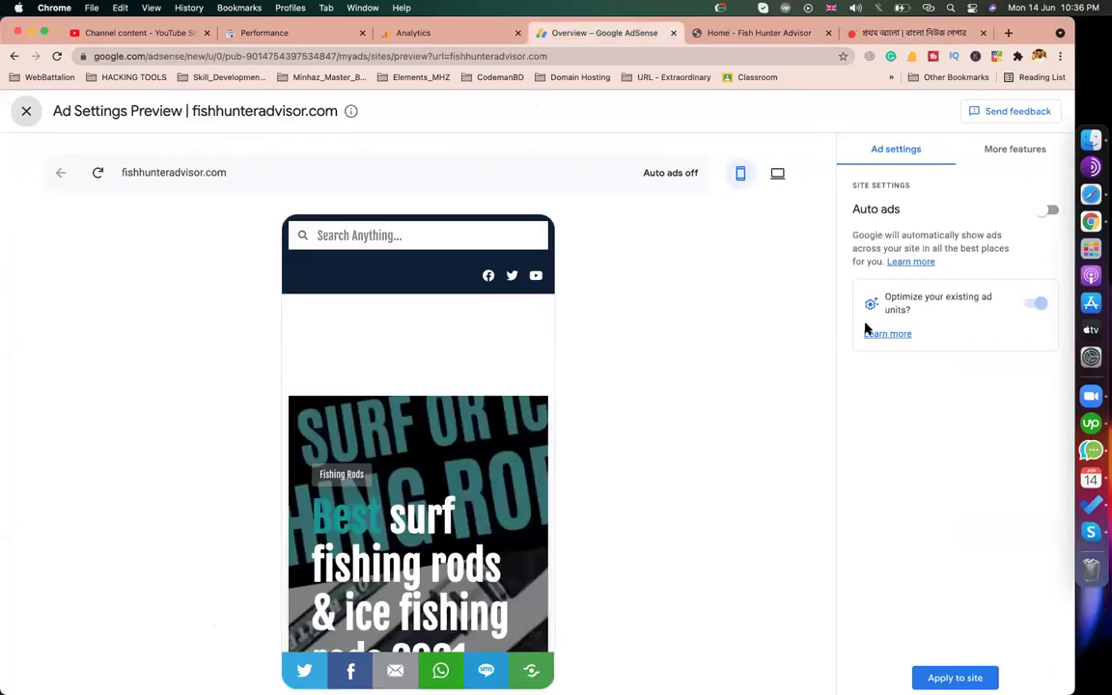
{"action": "left_click", "coordinate": [1051, 211]}
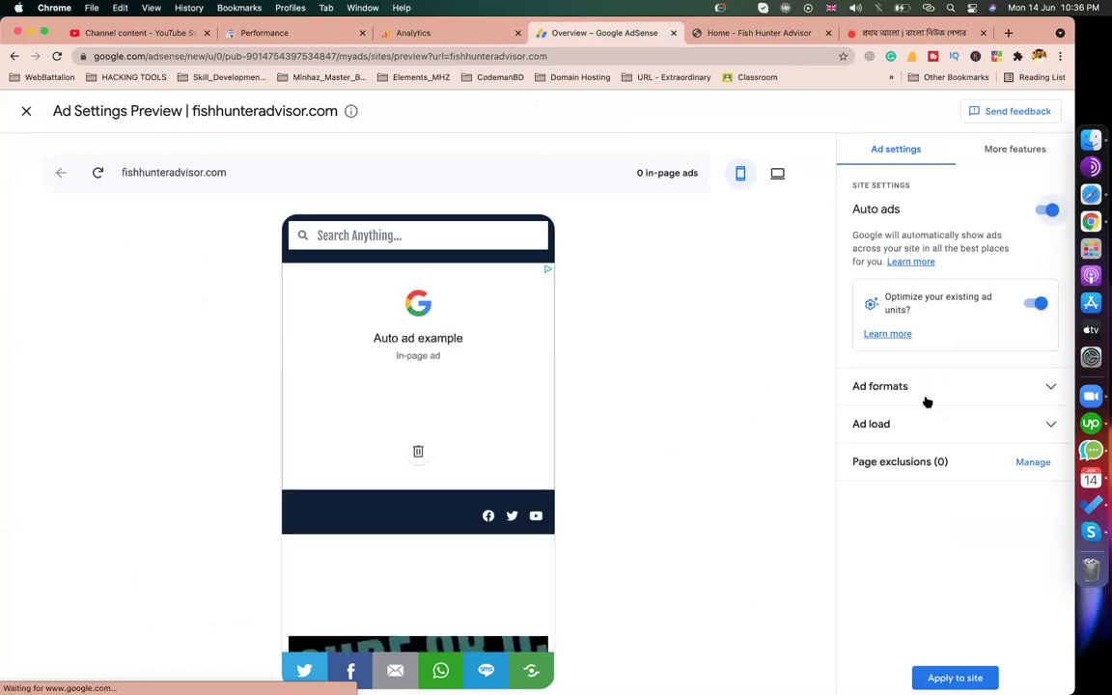
{"action": "left_click", "coordinate": [926, 400]}
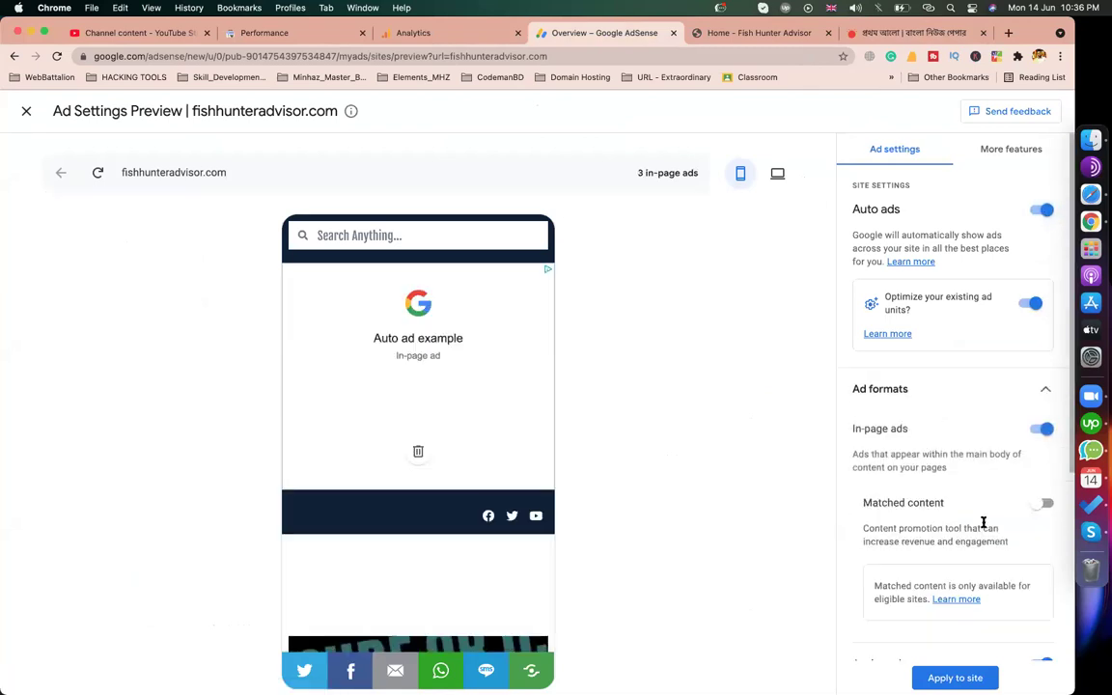
{"action": "left_click", "coordinate": [1046, 506]}
{"action": "scroll", "coordinate": [976, 527], "scroll_direction": "down", "scroll_amount": 5}
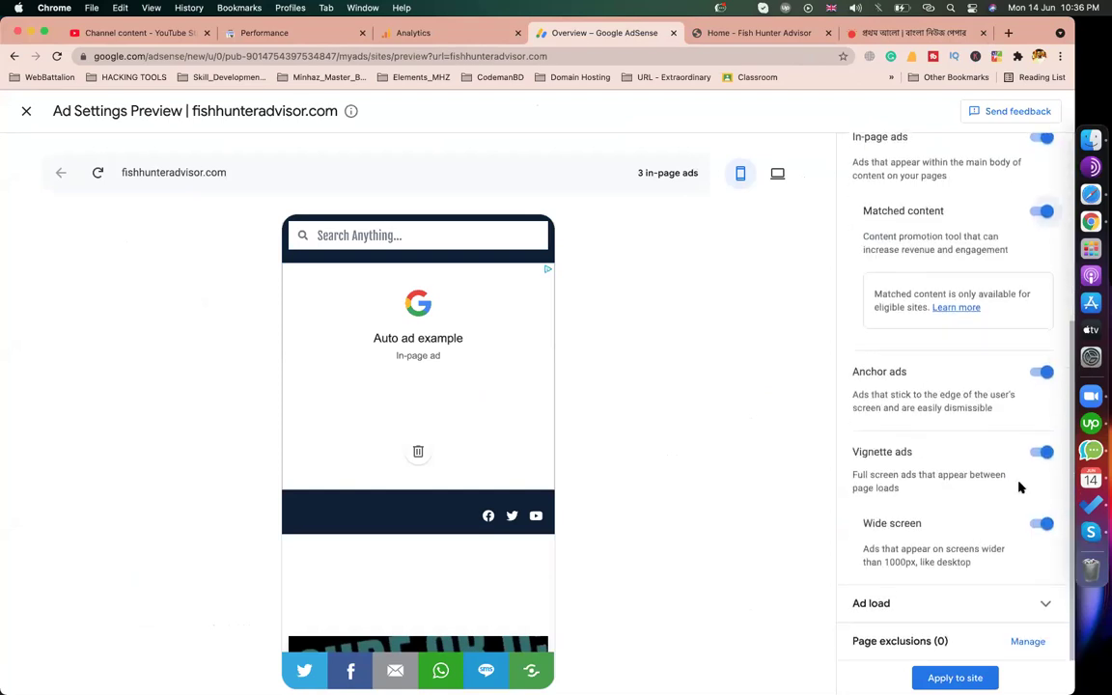
Step: Set the ad load slider to Max and apply the settings to the site
{"action": "left_click", "coordinate": [898, 612]}
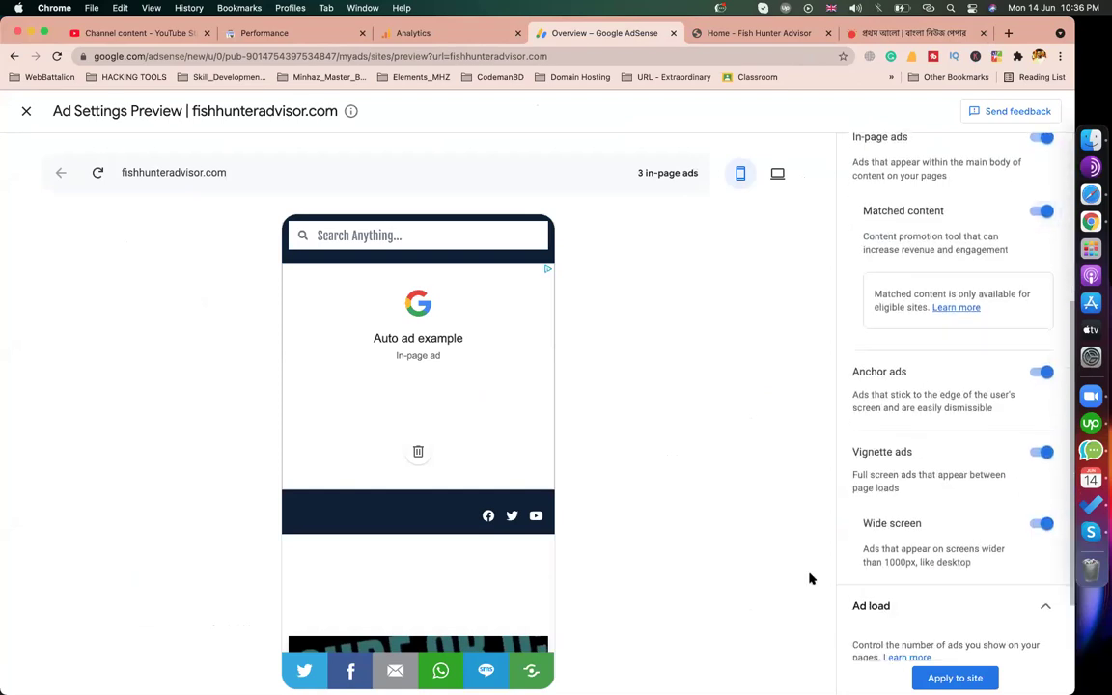
{"action": "scroll", "coordinate": [905, 596], "scroll_direction": "down", "scroll_amount": 2}
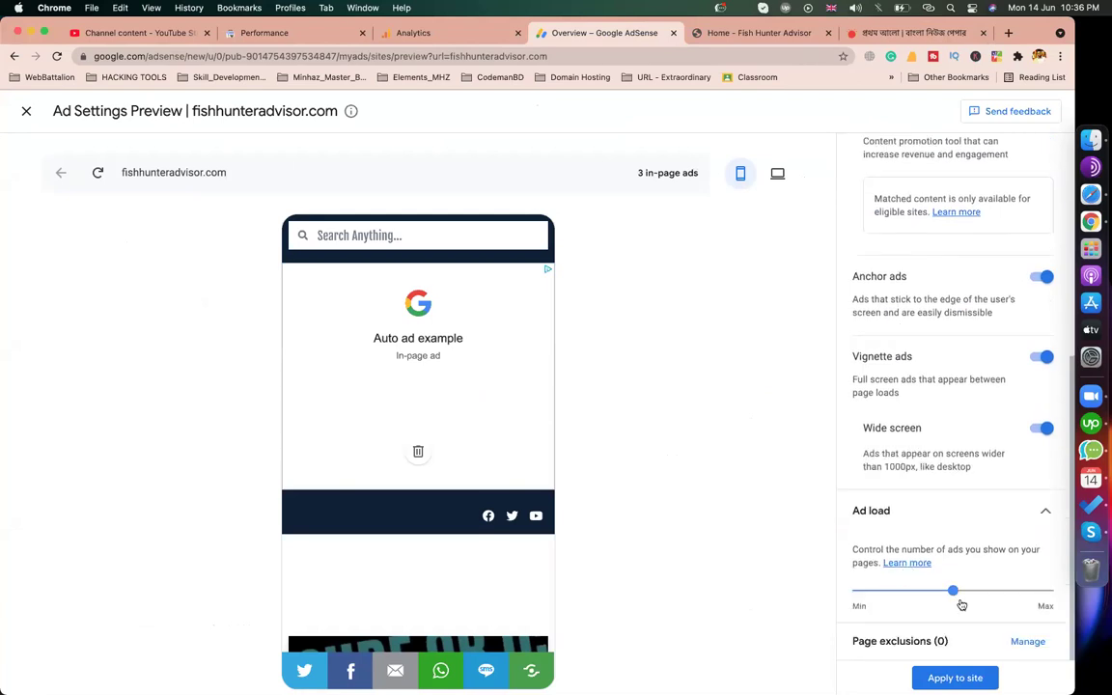
{"action": "left_click", "coordinate": [1045, 594]}
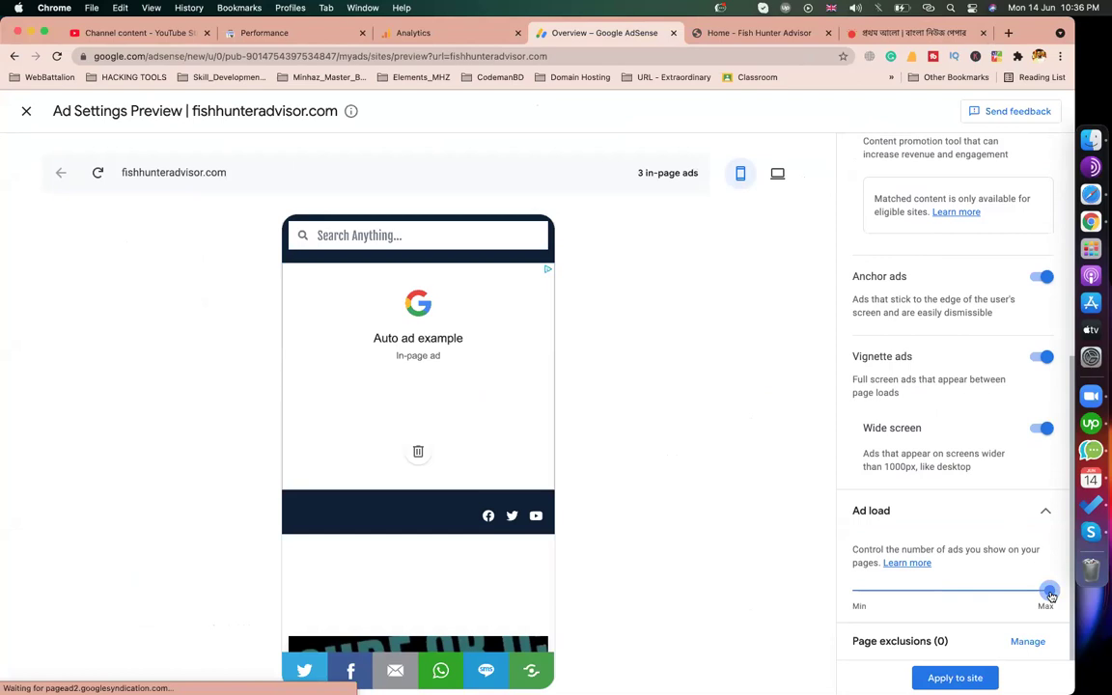
{"action": "left_click", "coordinate": [869, 599]}
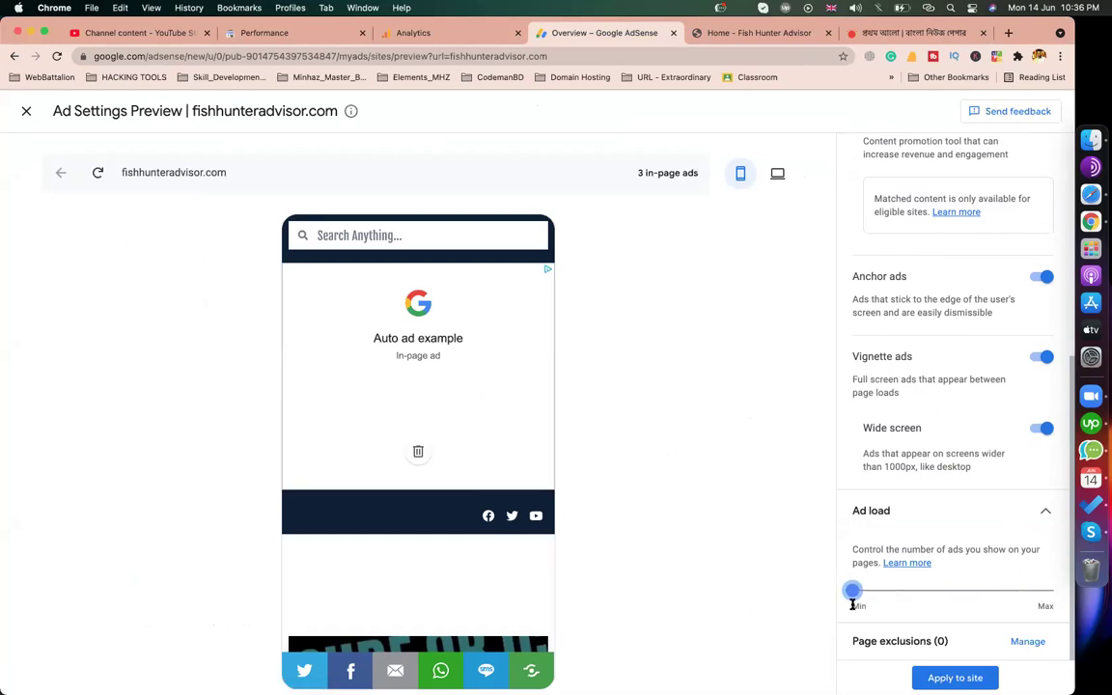
{"action": "left_click", "coordinate": [946, 591]}
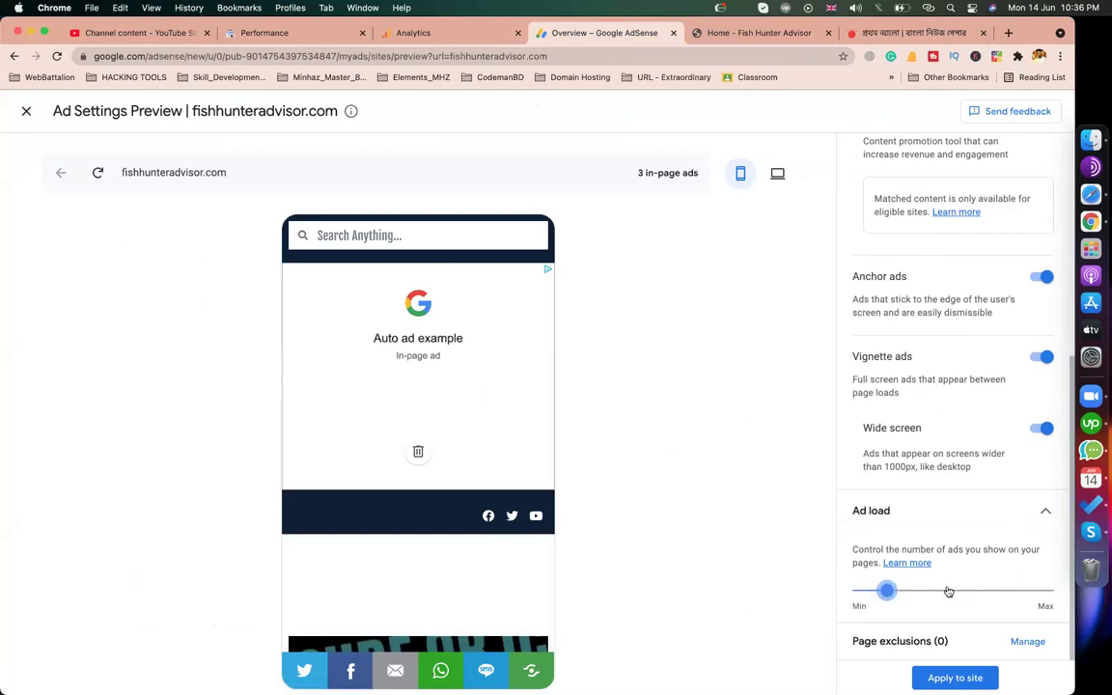
{"action": "left_click", "coordinate": [952, 590]}
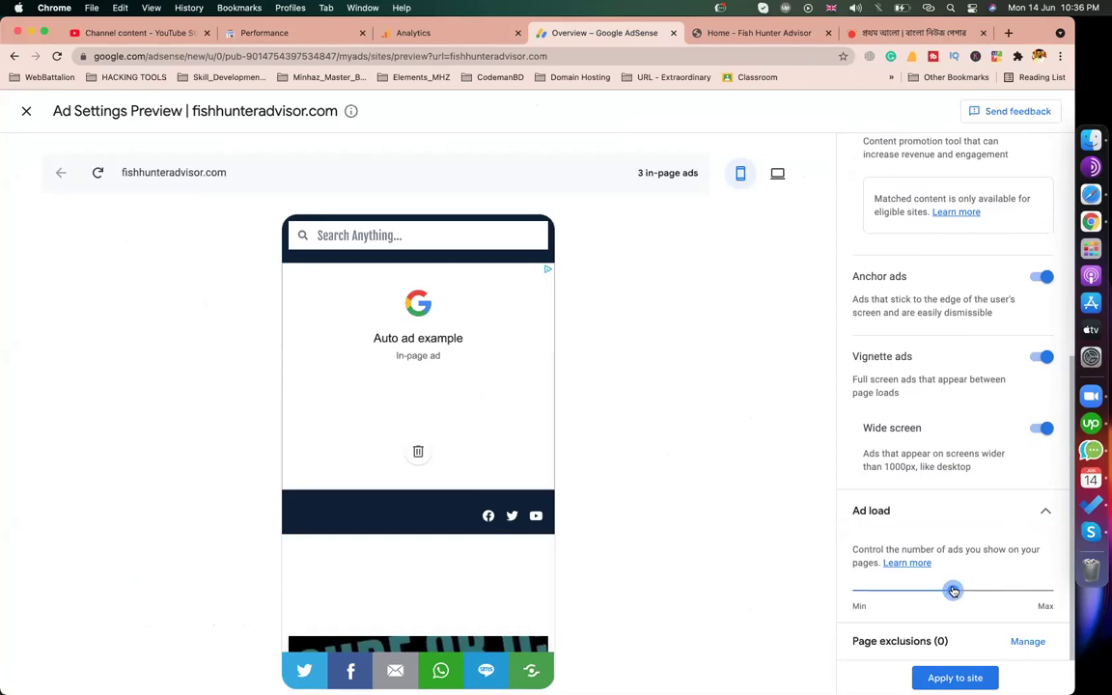
{"action": "left_click", "coordinate": [1052, 588]}
{"action": "left_click", "coordinate": [955, 678]}
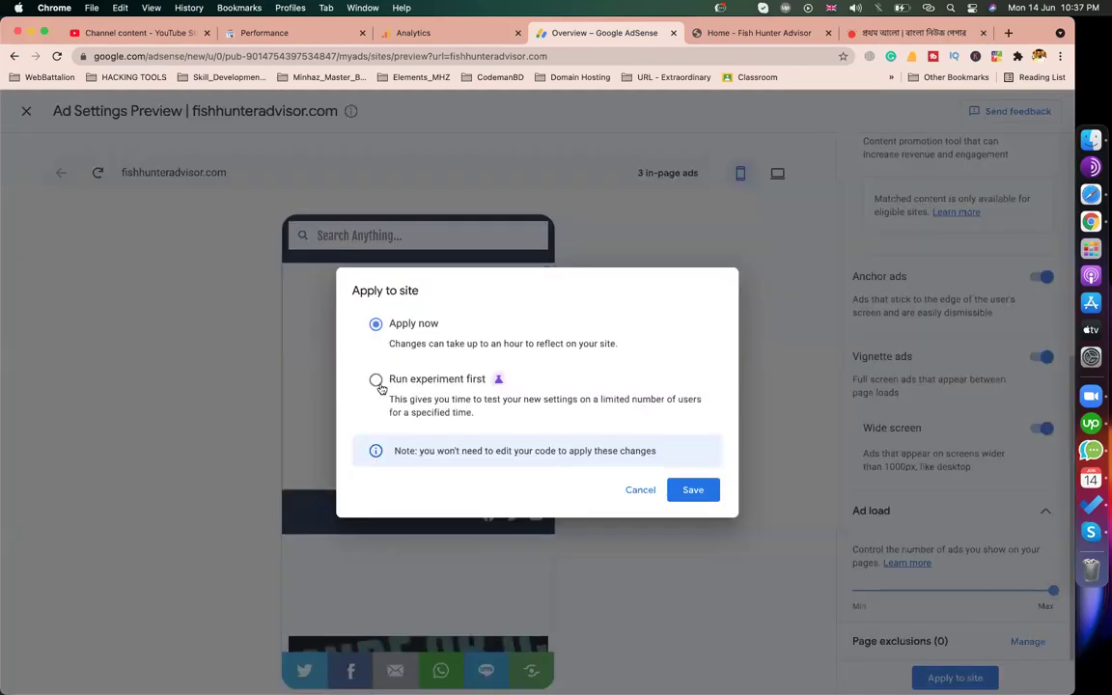
Step: Choose Run experiment first and start it with the default name and winner setting
{"action": "left_click", "coordinate": [376, 380]}
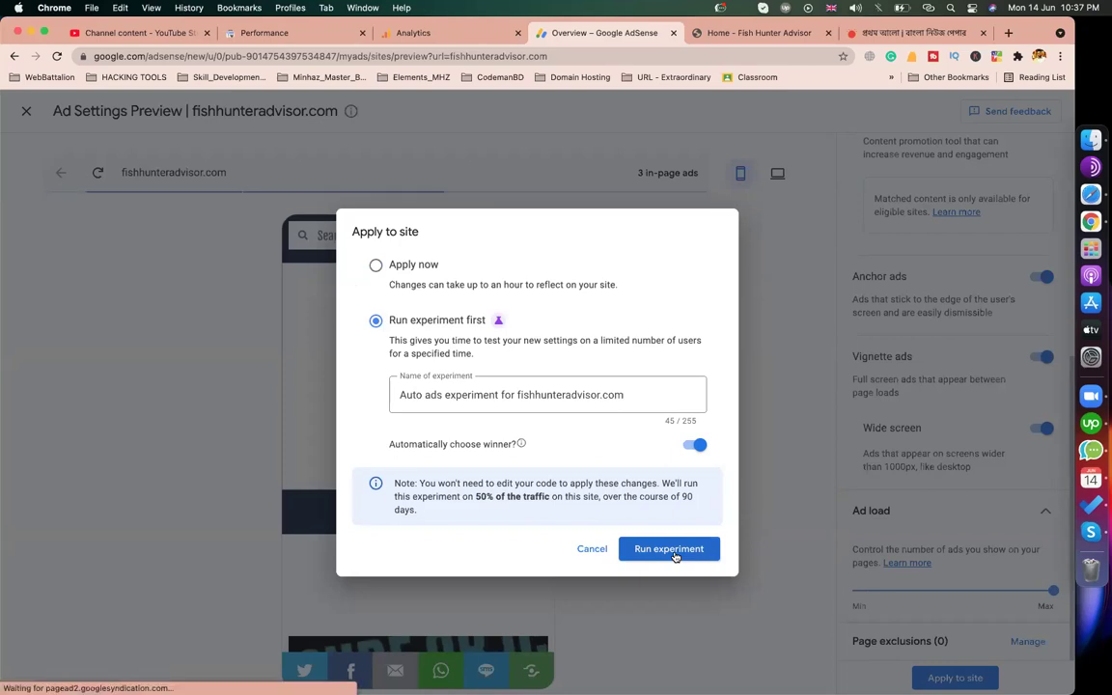
{"action": "left_click", "coordinate": [536, 603]}
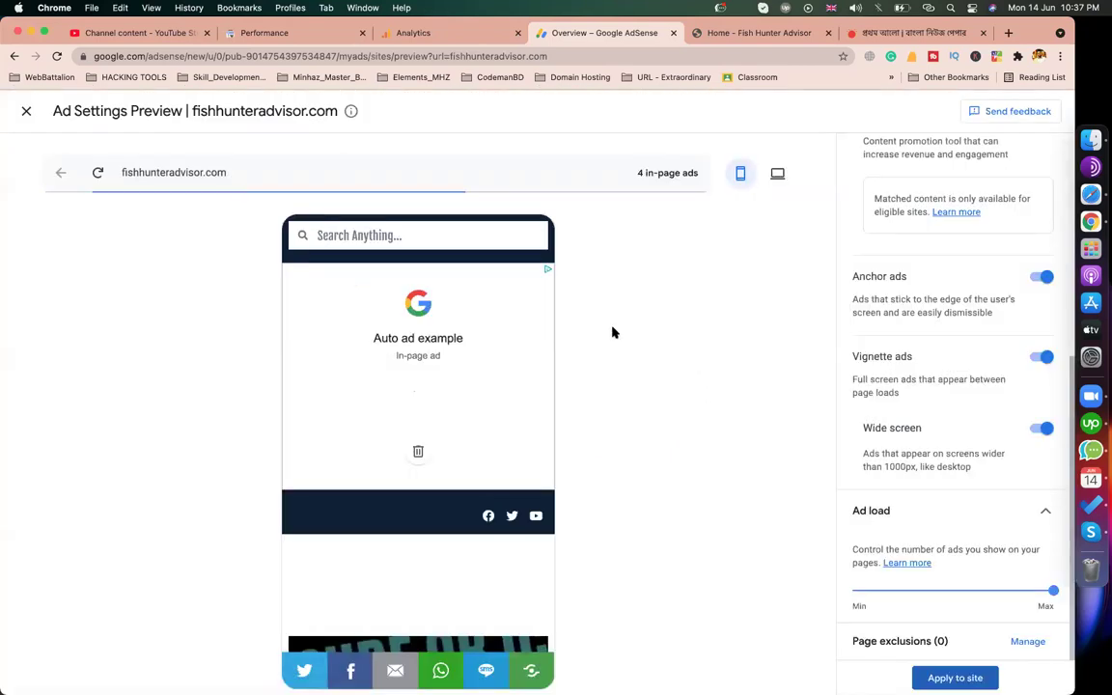
{"action": "key", "text": "XF86AudioRaiseVolume"}
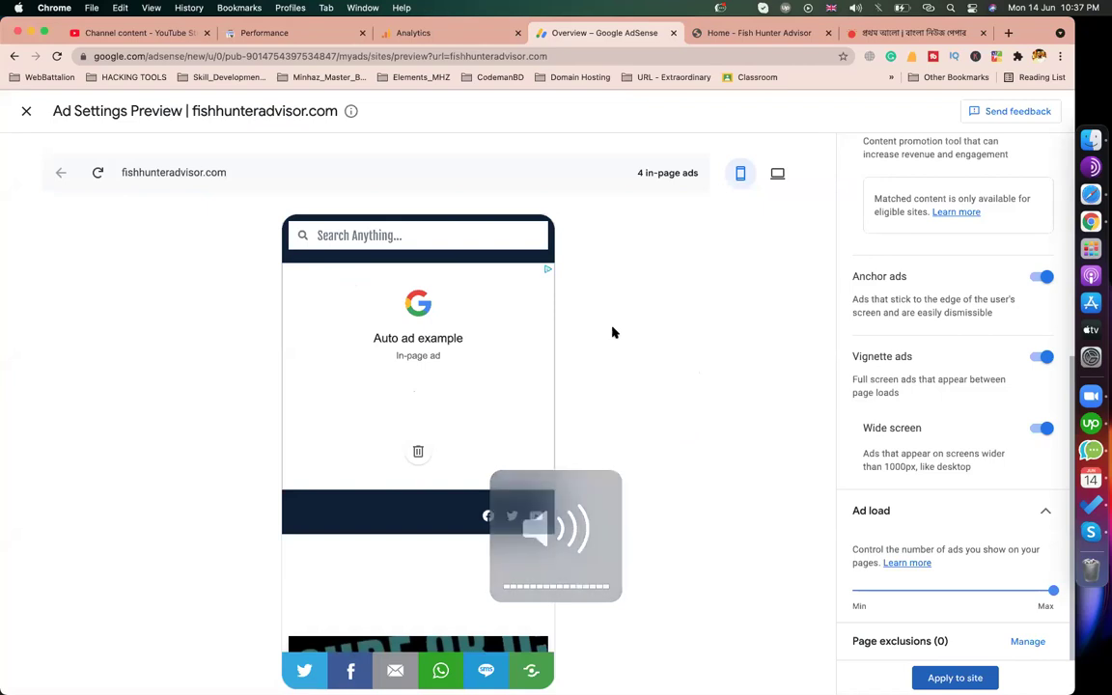
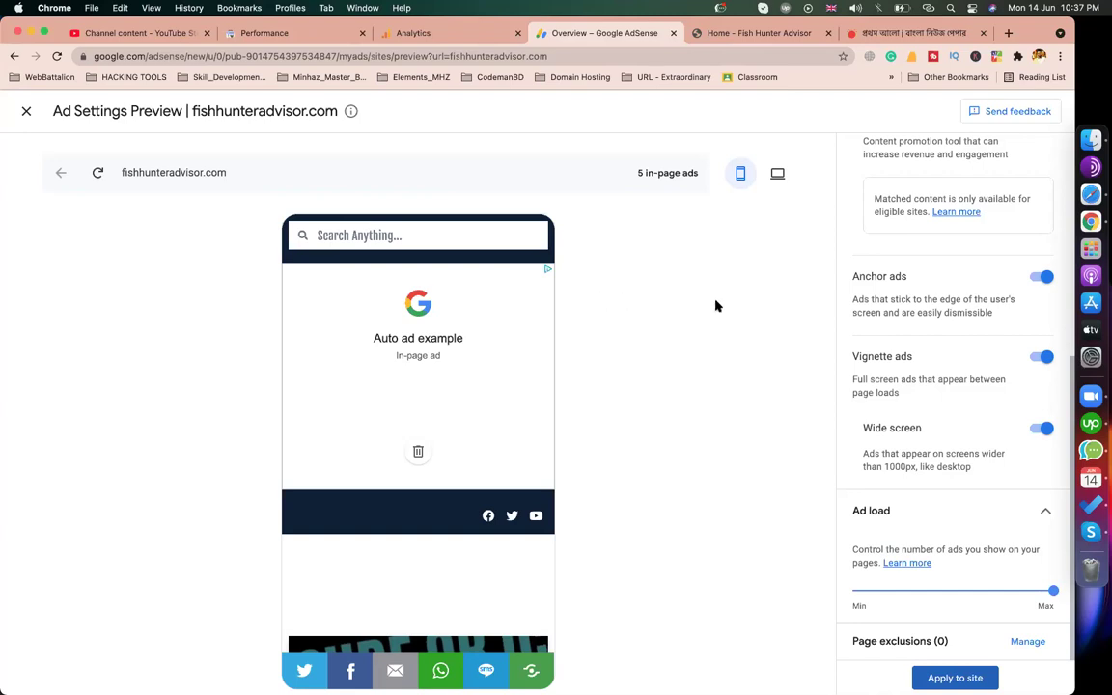
Step: Close the fishhunteradvisor.com ad settings preview, discard the changes, and dismiss the Auto ads popup
{"action": "left_click", "coordinate": [27, 114]}
{"action": "left_click", "coordinate": [680, 421]}
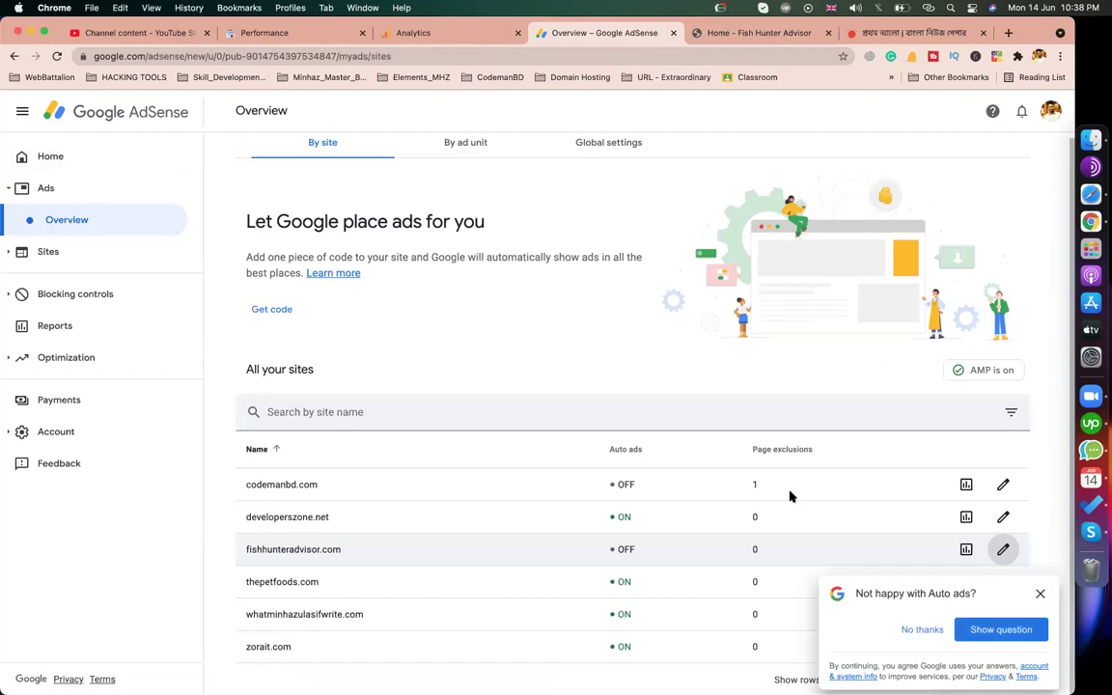
{"action": "left_click", "coordinate": [1040, 596]}
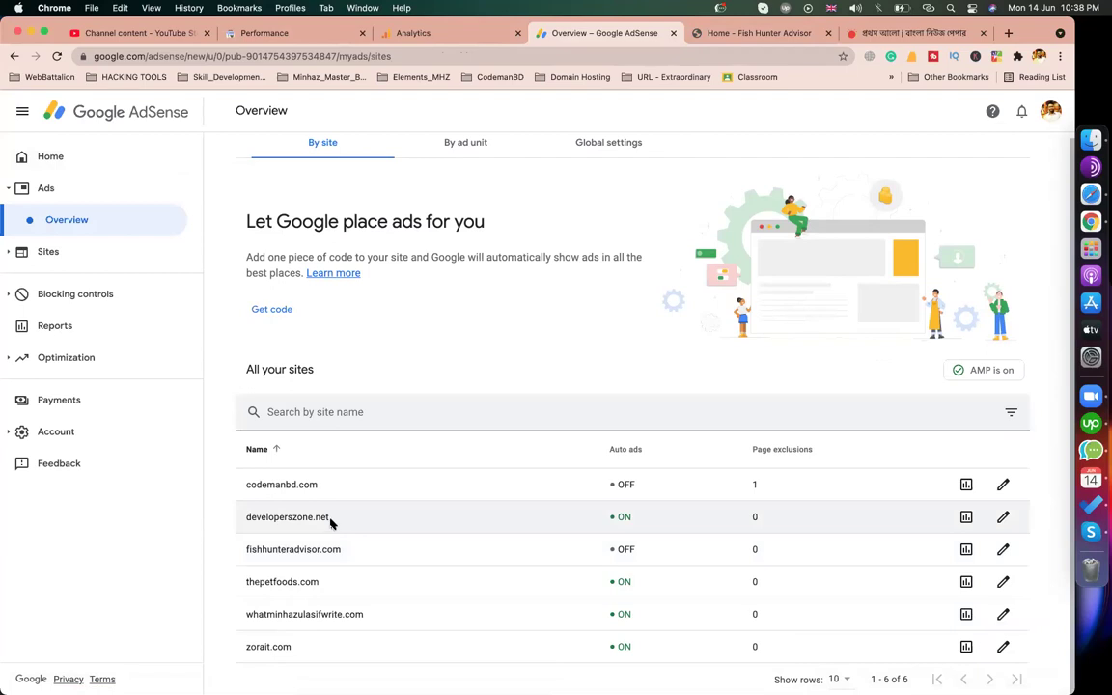
Step: Glance at the Fish Hunter Advisor site, then review developerszone.net's ad settings and extra features
{"action": "left_click", "coordinate": [787, 35]}
{"action": "scroll", "coordinate": [598, 344], "scroll_direction": "down", "scroll_amount": 6}
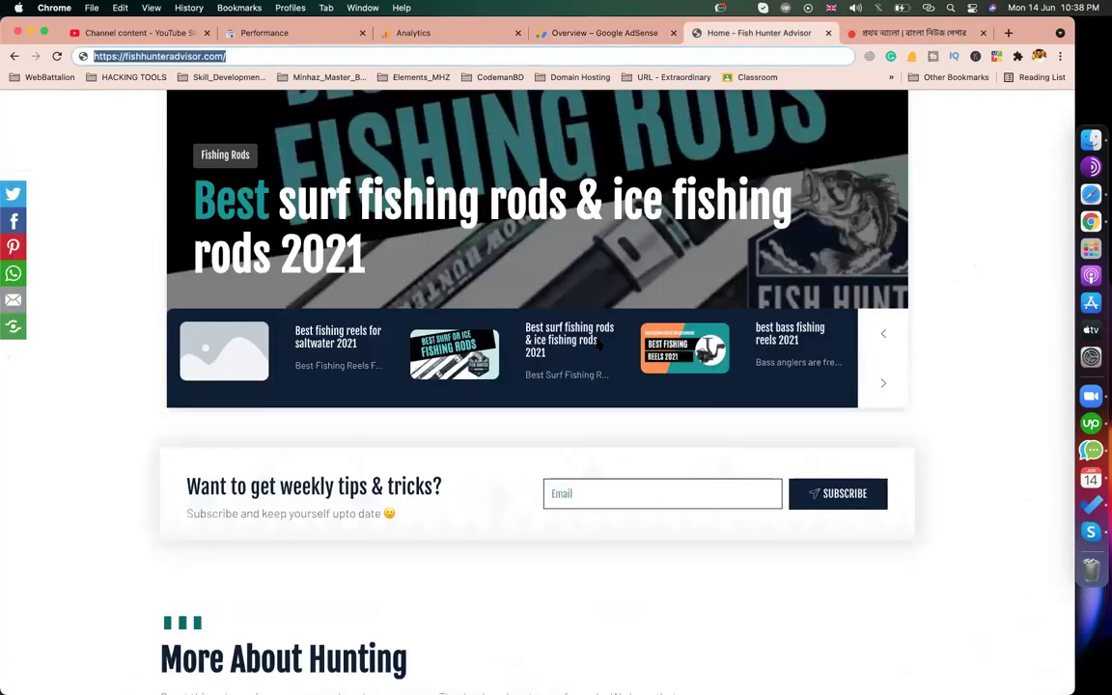
{"action": "scroll", "coordinate": [598, 345], "scroll_direction": "up", "scroll_amount": 3}
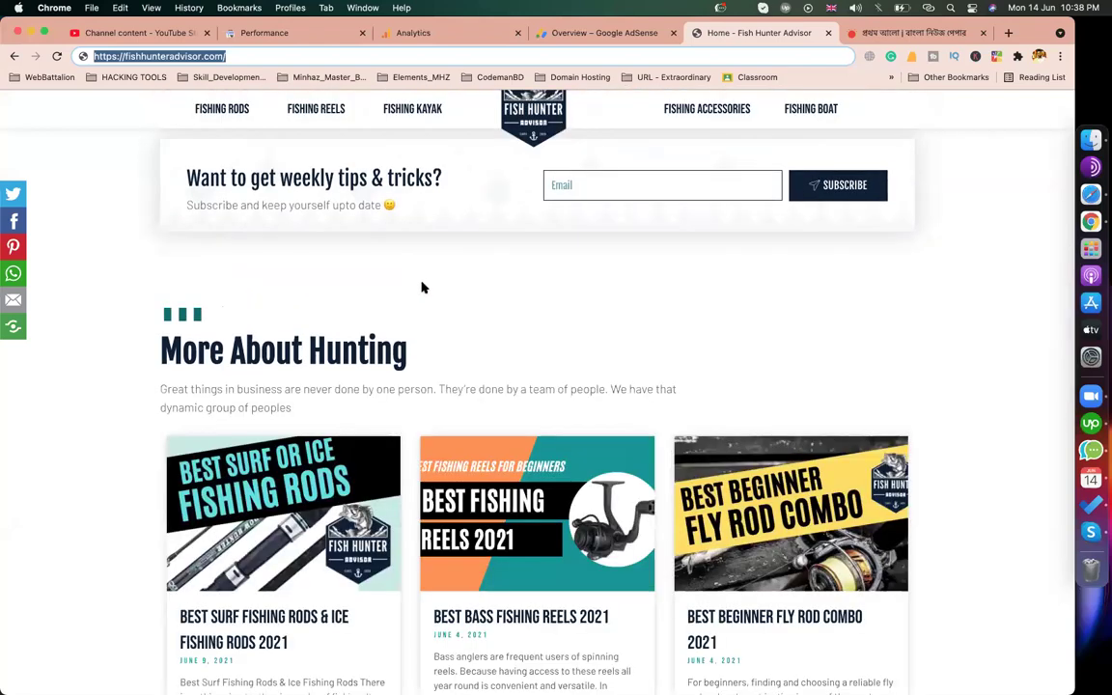
{"action": "left_click", "coordinate": [622, 37]}
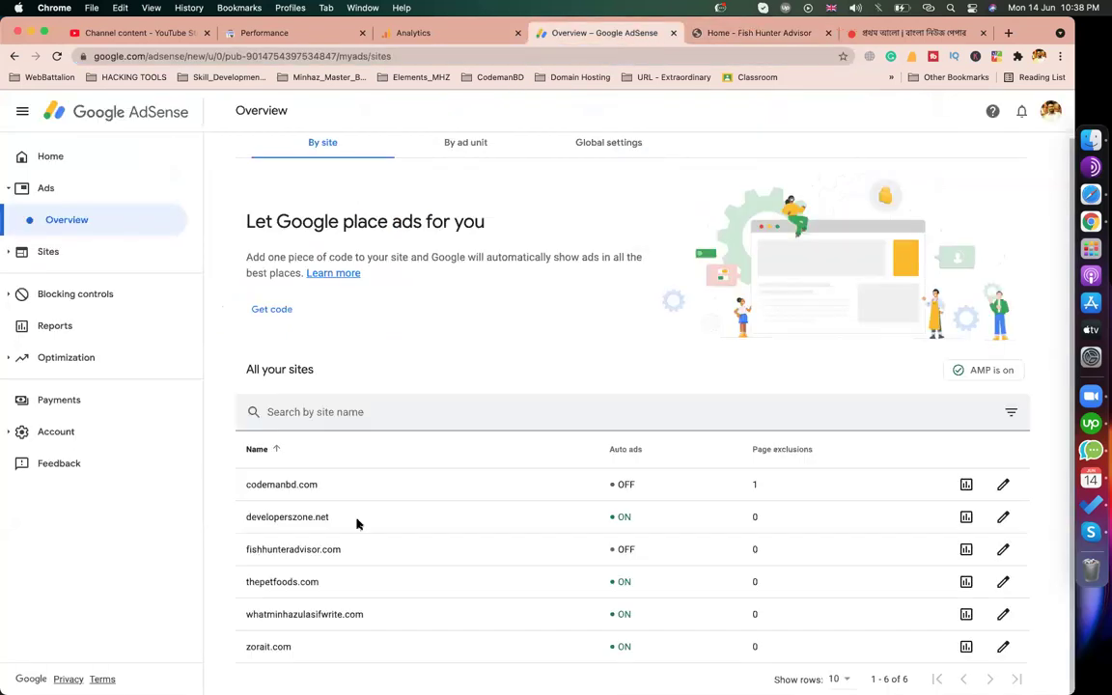
{"action": "left_click", "coordinate": [1004, 519]}
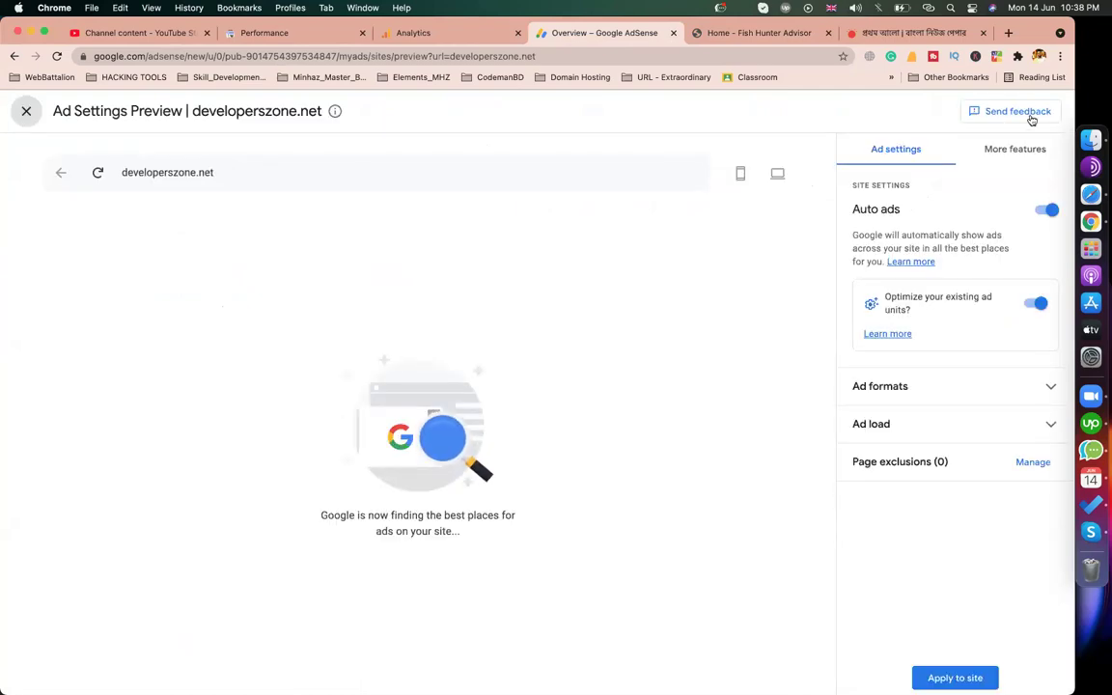
{"action": "left_click", "coordinate": [1021, 152]}
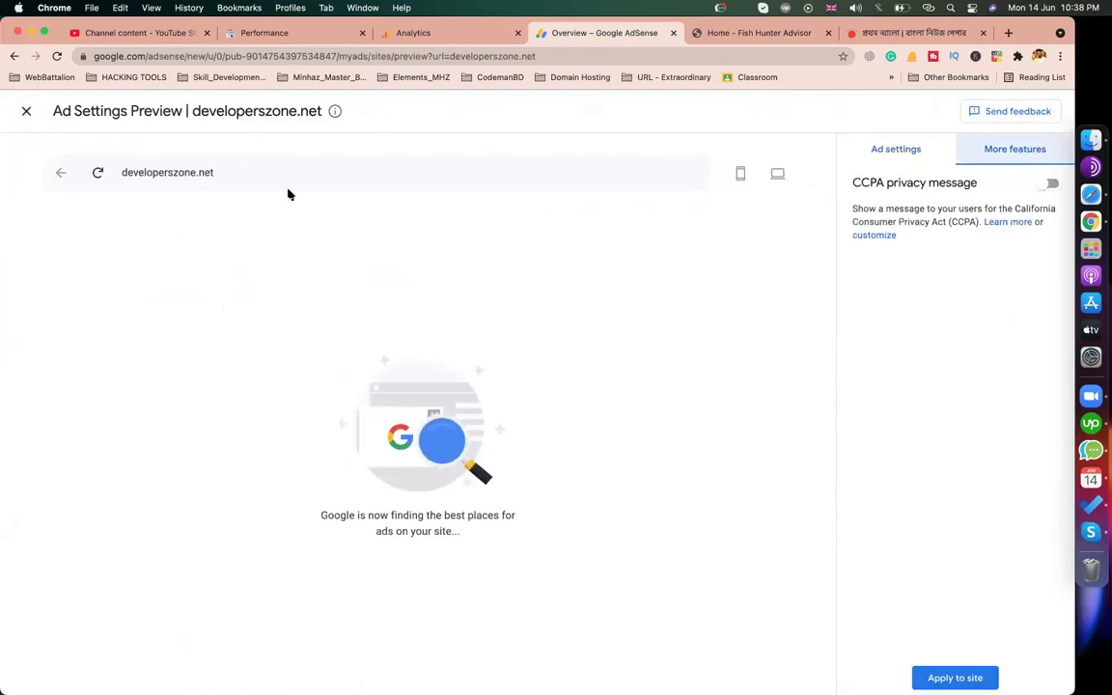
{"action": "left_click", "coordinate": [27, 112]}
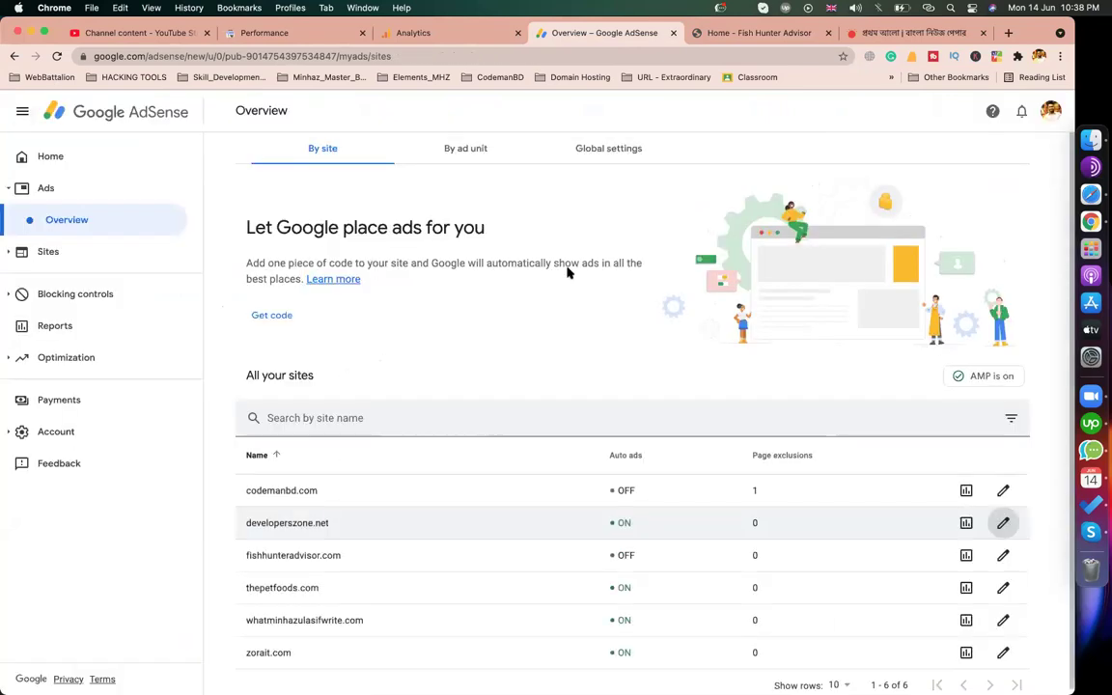
Step: List the AdSense ads by ad unit, then return to the Fish Hunter Advisor homepage
{"action": "scroll", "coordinate": [549, 287], "scroll_direction": "down", "scroll_amount": 1}
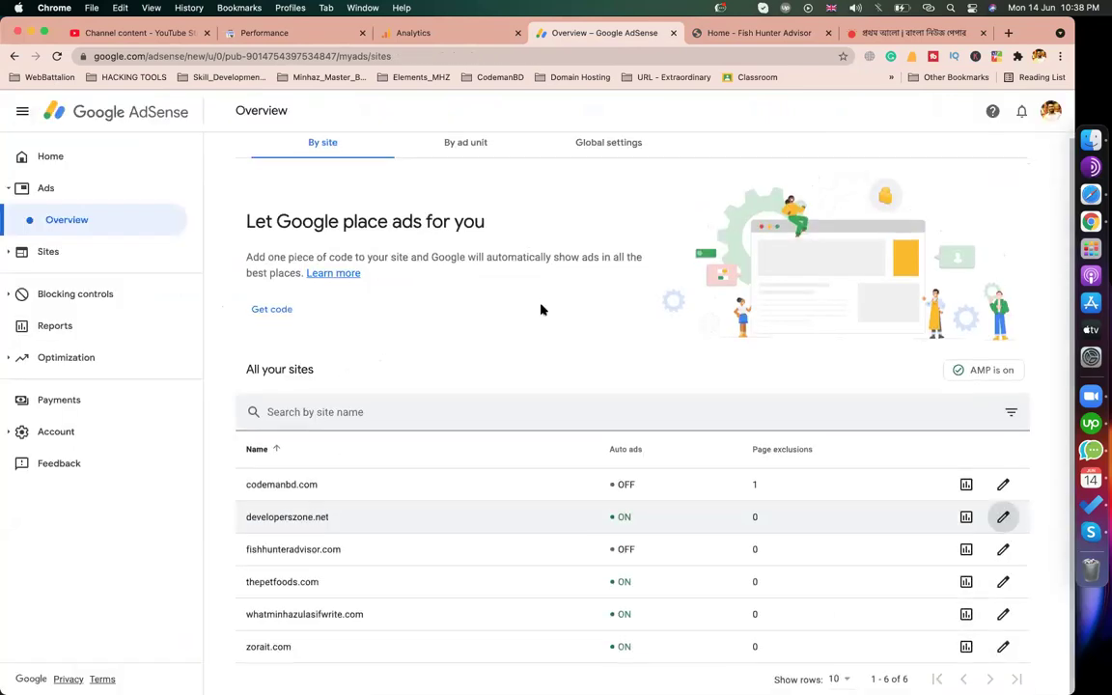
{"action": "left_click", "coordinate": [462, 150]}
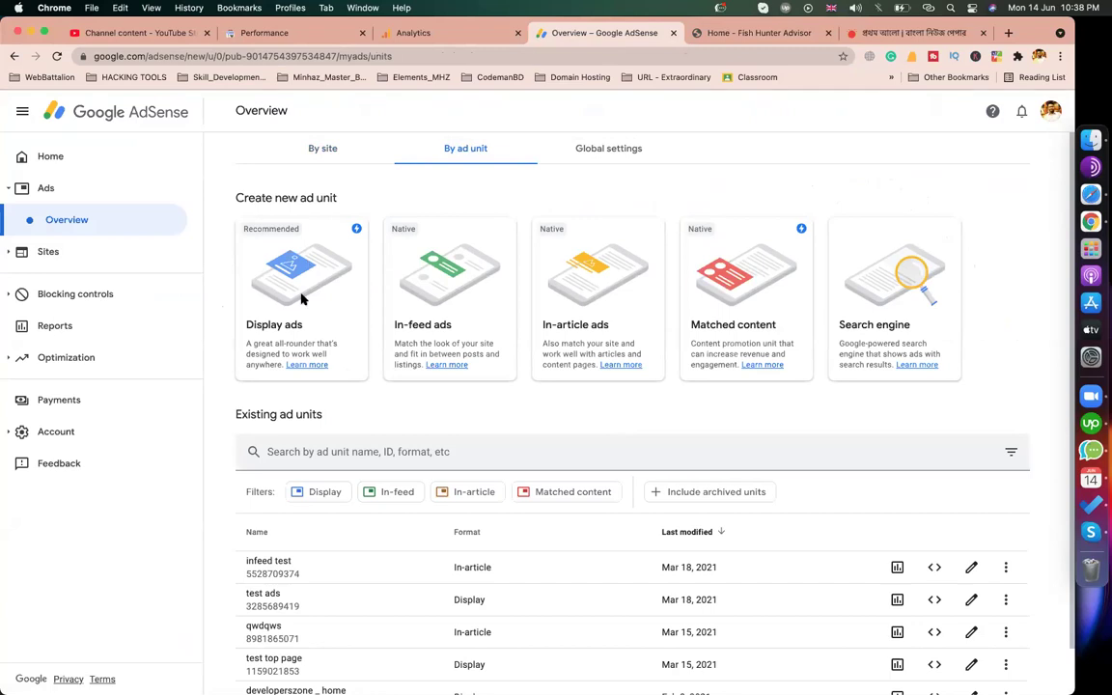
{"action": "left_click", "coordinate": [726, 36]}
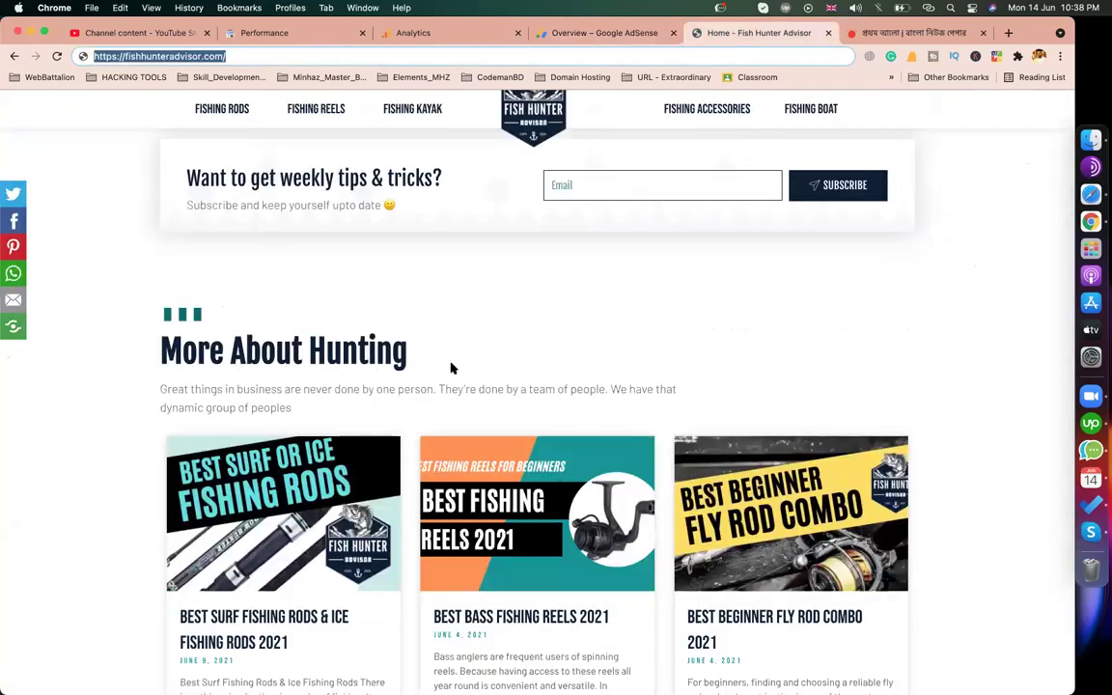
{"action": "scroll", "coordinate": [483, 343], "scroll_direction": "up", "scroll_amount": 2}
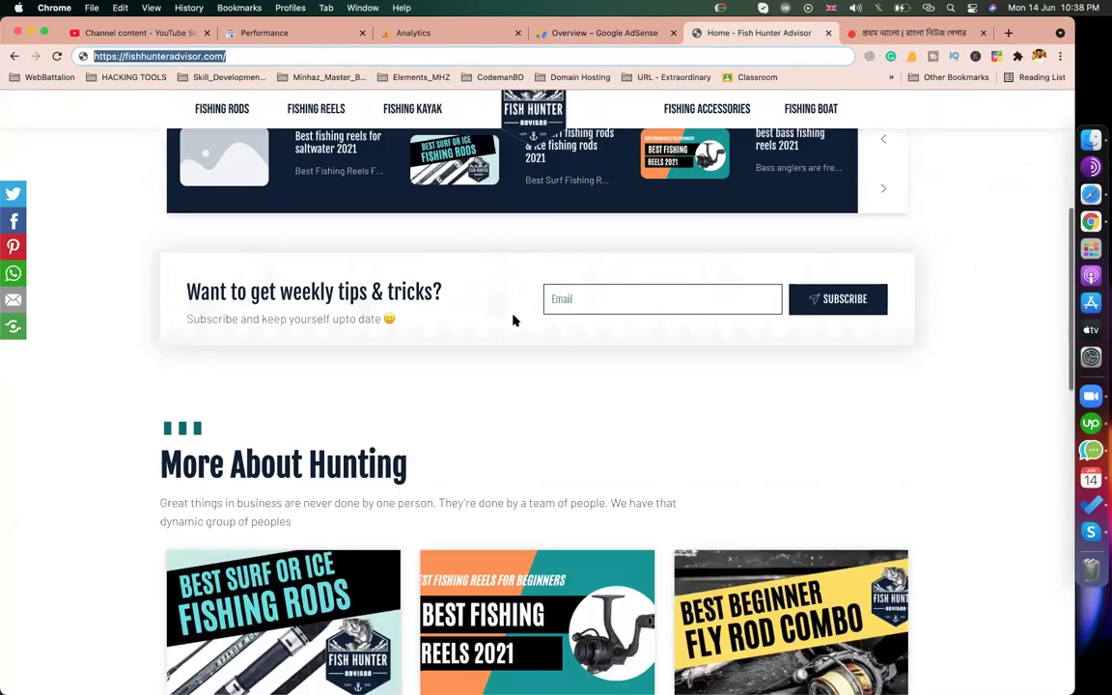
Step: Bring the whatminhazulasifwrite.com blog forward in Safari and browse its homepage post list
{"action": "left_click", "coordinate": [1084, 197]}
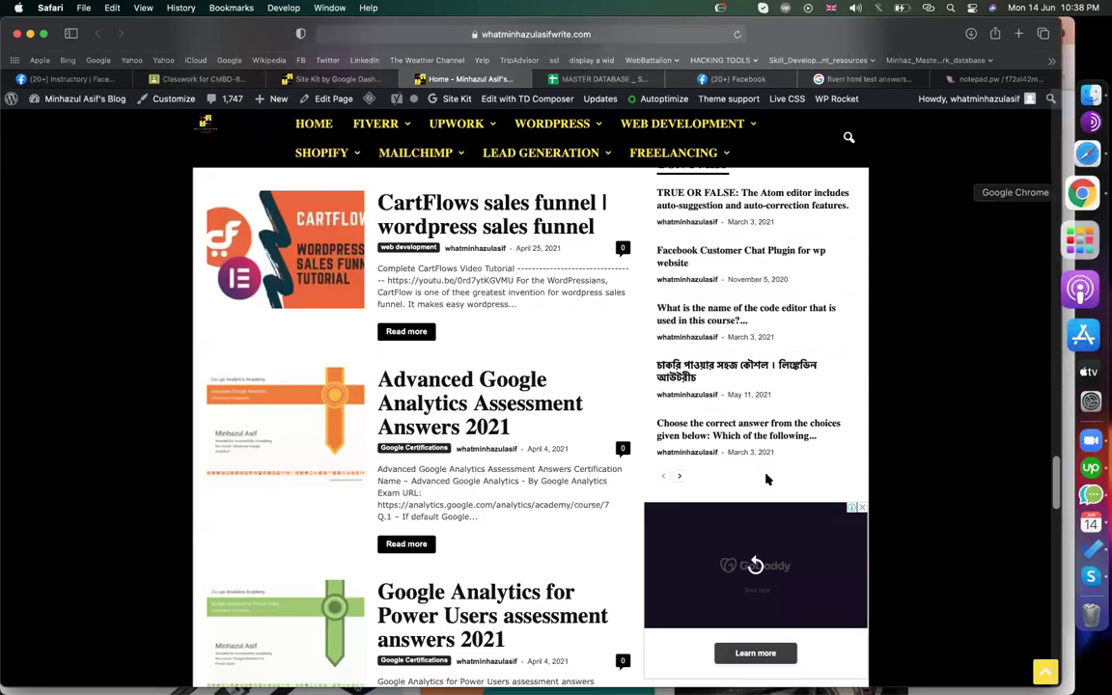
{"action": "scroll", "coordinate": [766, 479], "scroll_direction": "down", "scroll_amount": 5}
{"action": "scroll", "coordinate": [530, 517], "scroll_direction": "down", "scroll_amount": 15}
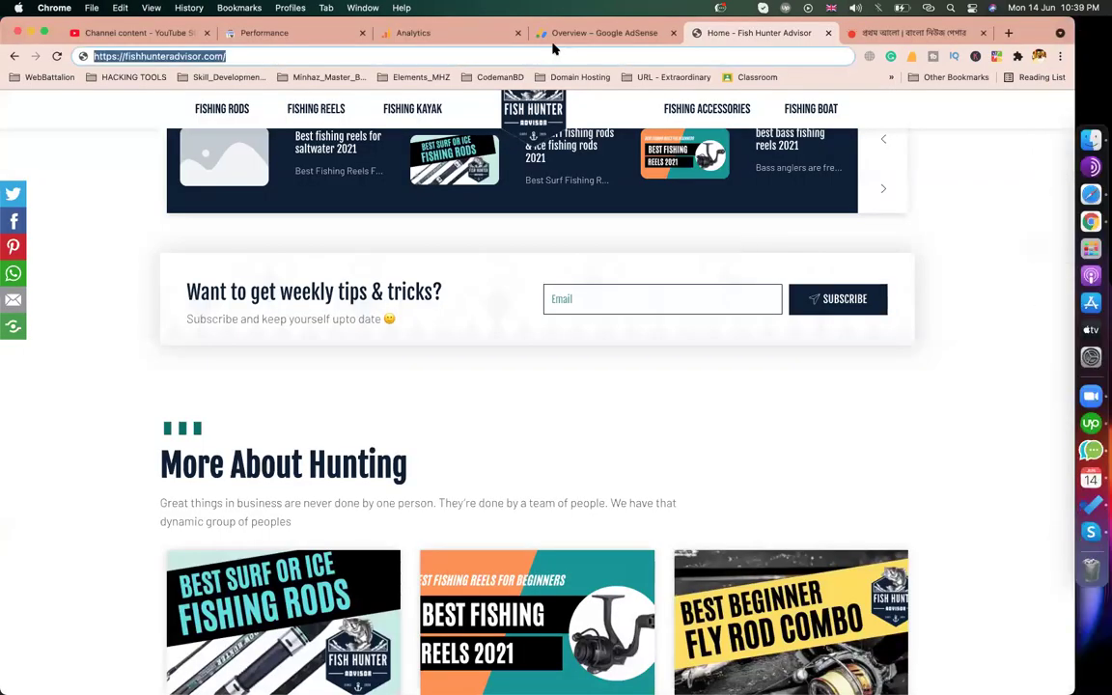
{"action": "left_click", "coordinate": [606, 35]}
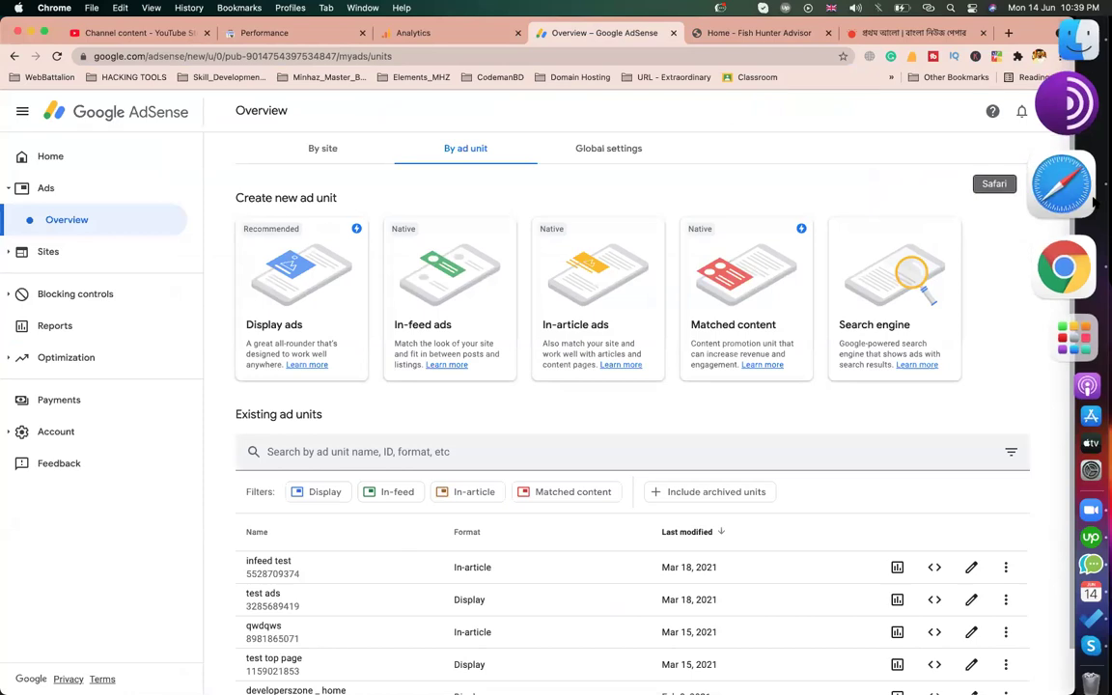
{"action": "left_click", "coordinate": [1064, 190]}
{"action": "scroll", "coordinate": [633, 432], "scroll_direction": "up", "scroll_amount": 20}
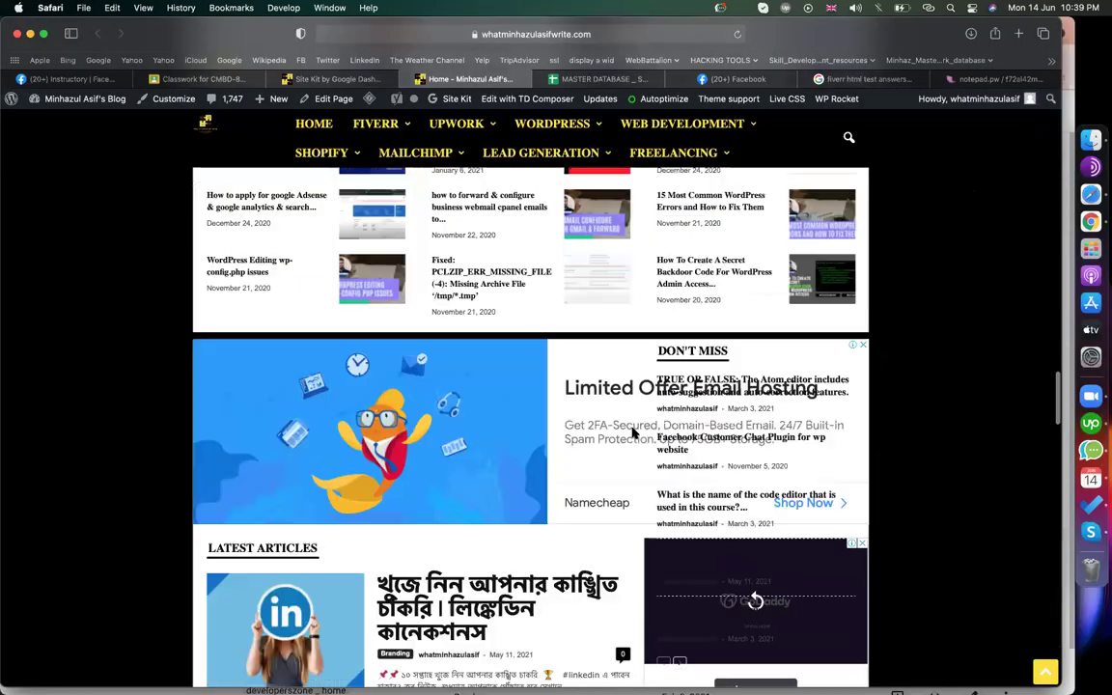
{"action": "scroll", "coordinate": [632, 433], "scroll_direction": "up", "scroll_amount": 15}
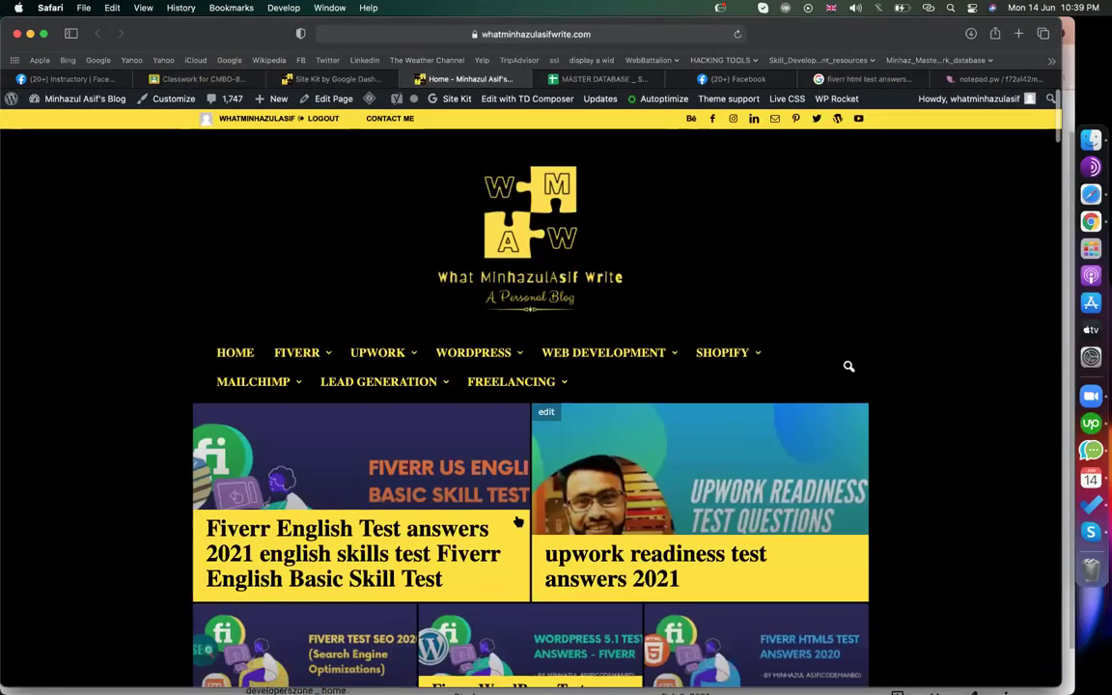
{"action": "scroll", "coordinate": [579, 483], "scroll_direction": "down", "scroll_amount": 5}
{"action": "scroll", "coordinate": [483, 497], "scroll_direction": "up", "scroll_amount": 3}
{"action": "scroll", "coordinate": [453, 477], "scroll_direction": "down", "scroll_amount": 1}
Step: Open the Fiverr English Test answers post and scroll through its content
{"action": "left_click", "coordinate": [340, 322]}
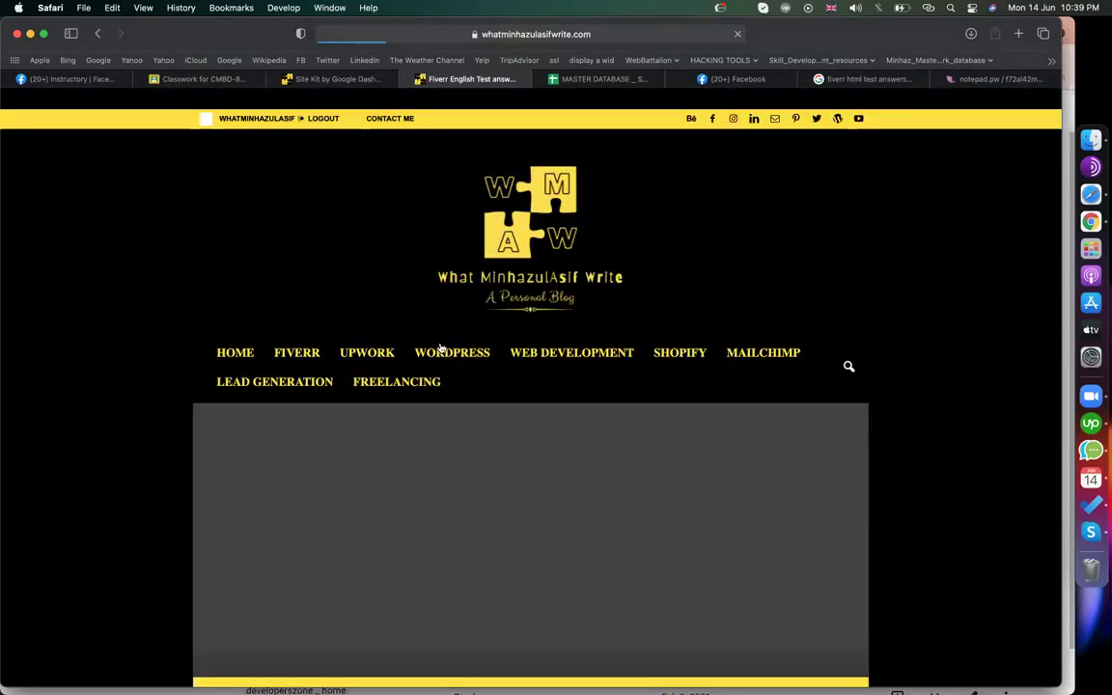
{"action": "scroll", "coordinate": [425, 333], "scroll_direction": "down", "scroll_amount": 5}
{"action": "scroll", "coordinate": [438, 346], "scroll_direction": "down", "scroll_amount": 10}
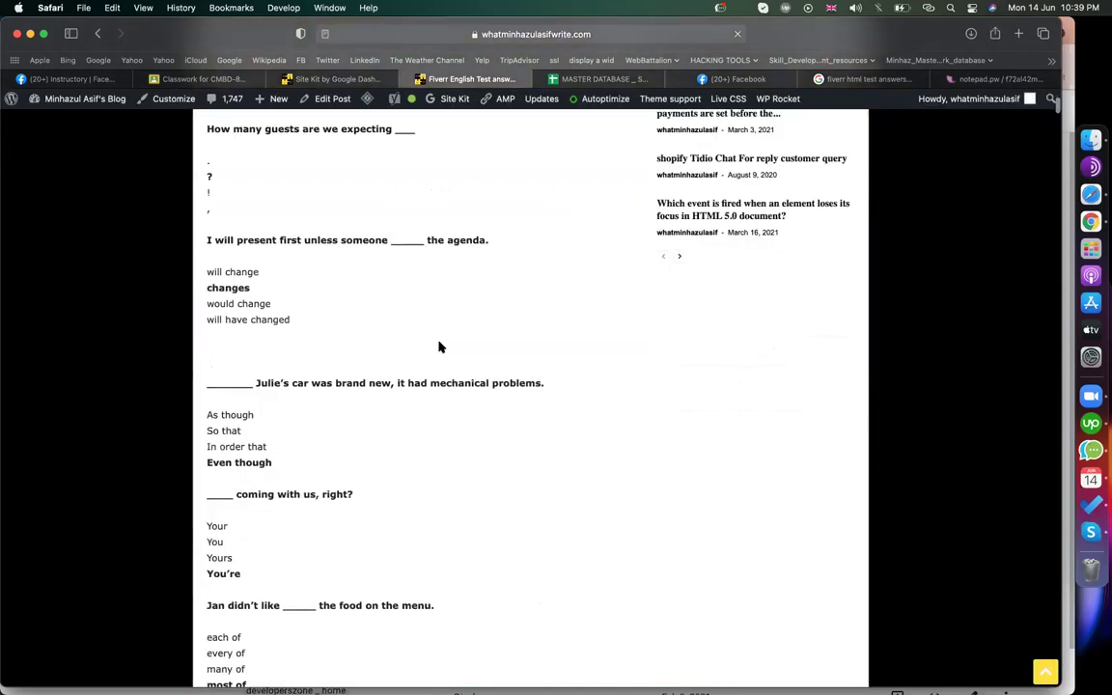
{"action": "scroll", "coordinate": [439, 346], "scroll_direction": "down", "scroll_amount": 6}
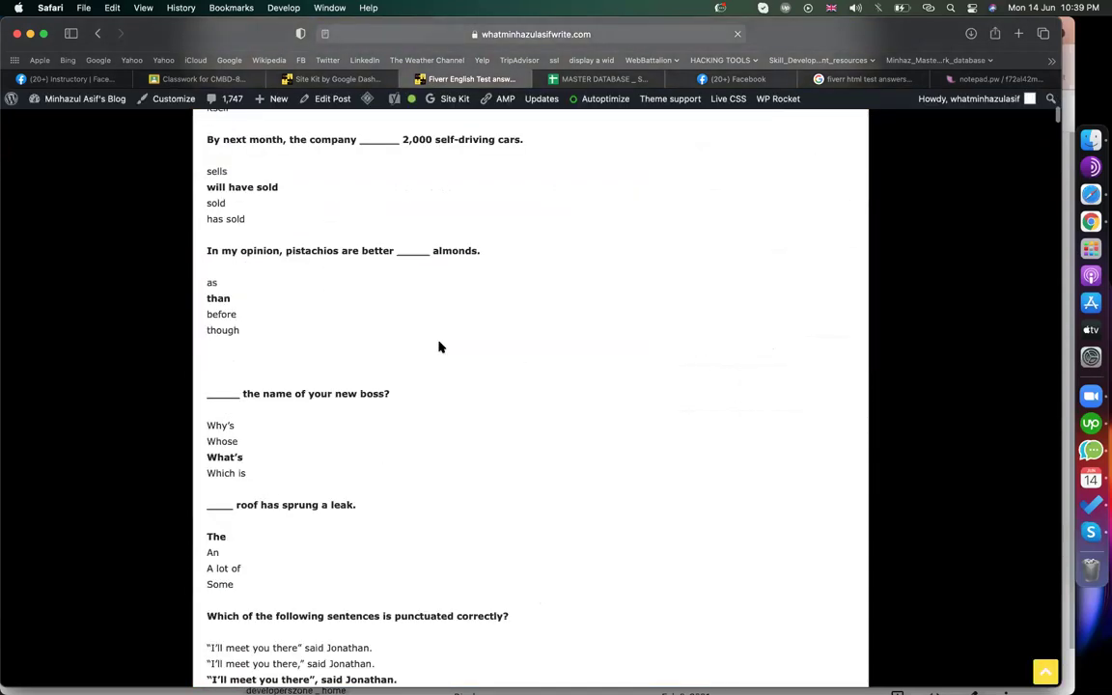
{"action": "scroll", "coordinate": [438, 347], "scroll_direction": "down", "scroll_amount": 6}
{"action": "scroll", "coordinate": [439, 347], "scroll_direction": "down", "scroll_amount": 15}
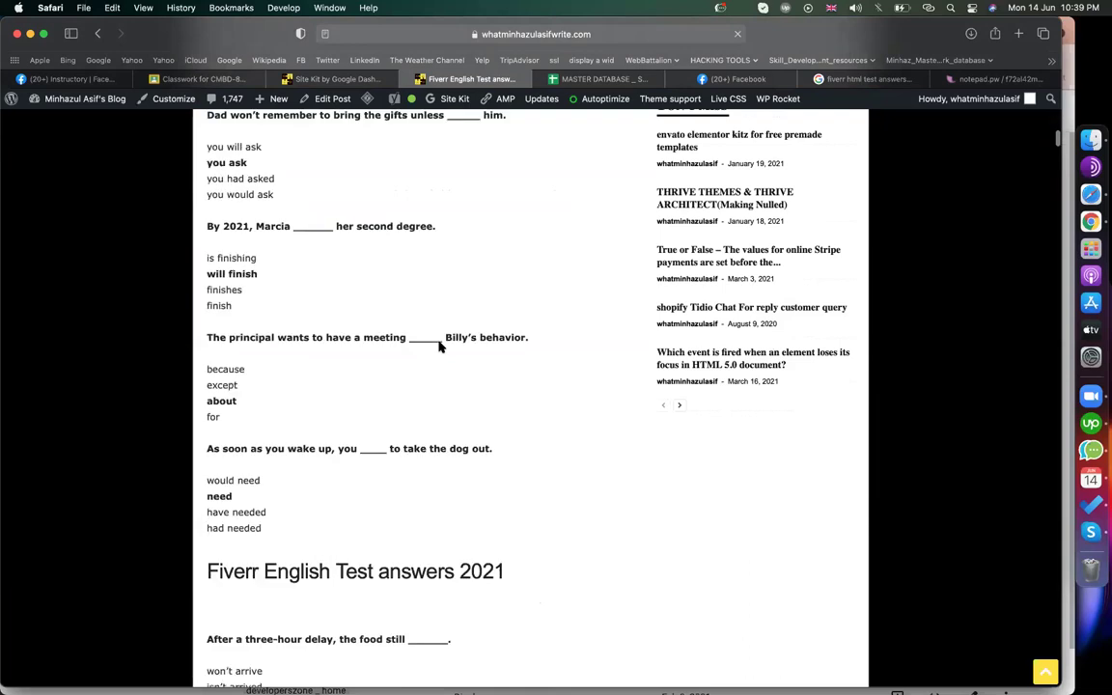
{"action": "scroll", "coordinate": [439, 346], "scroll_direction": "down", "scroll_amount": 20}
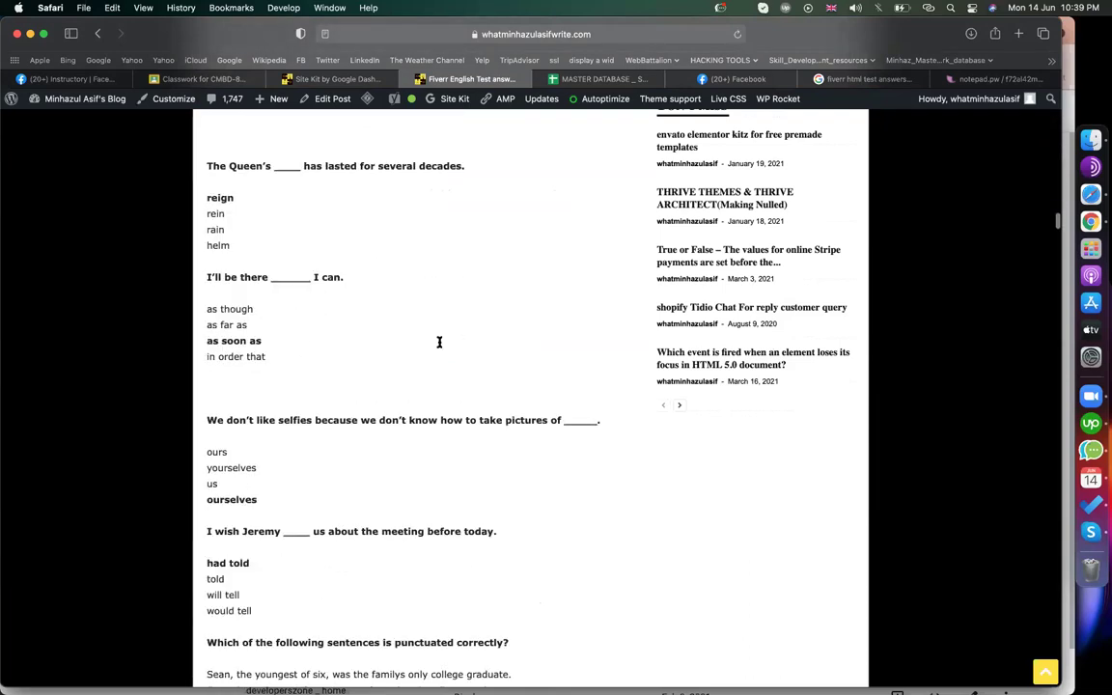
{"action": "scroll", "coordinate": [439, 343], "scroll_direction": "down", "scroll_amount": 20}
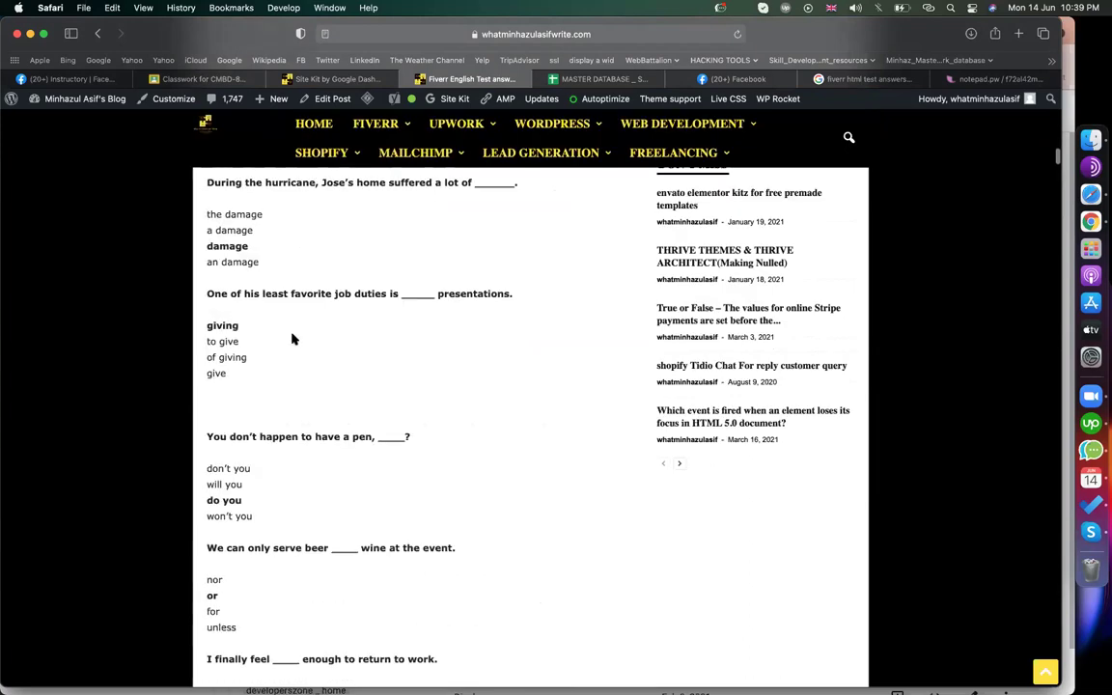
{"action": "scroll", "coordinate": [295, 339], "scroll_direction": "up", "scroll_amount": 5}
{"action": "scroll", "coordinate": [335, 186], "scroll_direction": "down", "scroll_amount": 10}
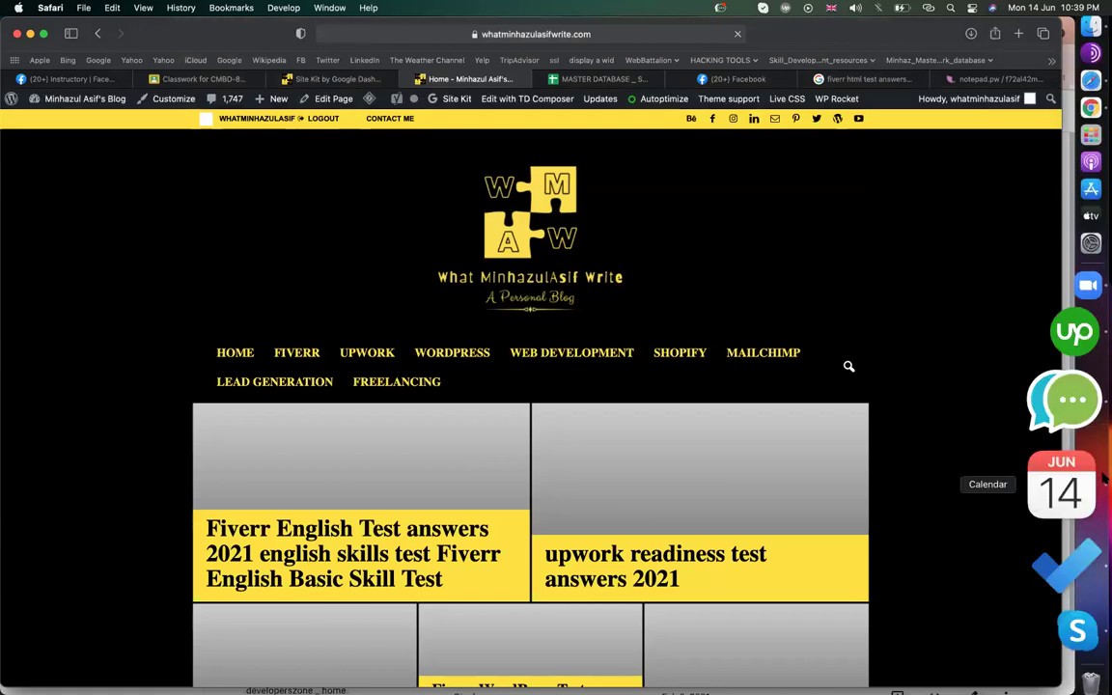
{"action": "scroll", "coordinate": [531, 396], "scroll_direction": "down", "scroll_amount": 10}
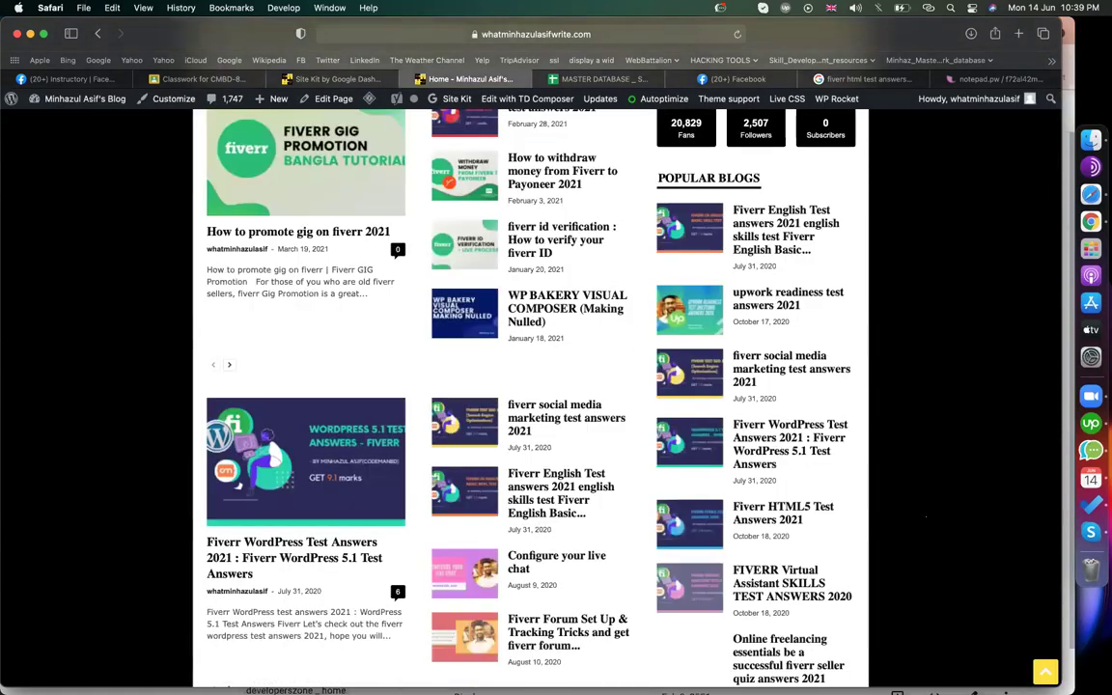
Step: Open the Fiverr HTML5 Test Answers 2021 post and scroll its questions to check the embedded video ads
{"action": "left_click", "coordinate": [800, 518]}
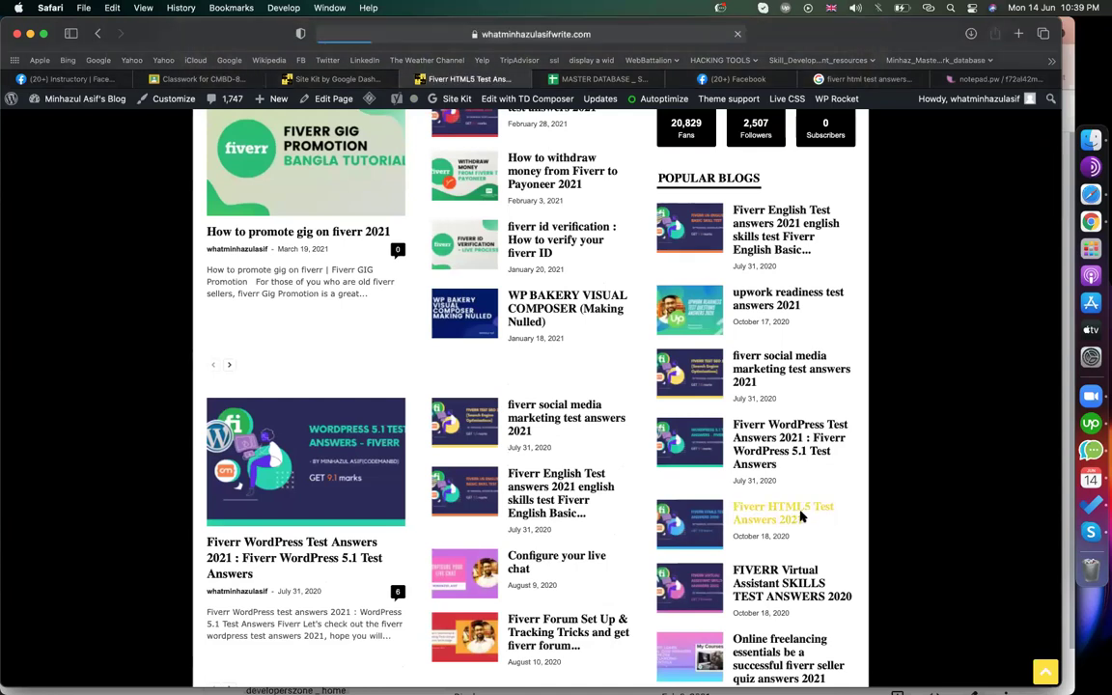
{"action": "scroll", "coordinate": [800, 518], "scroll_direction": "down", "scroll_amount": 15}
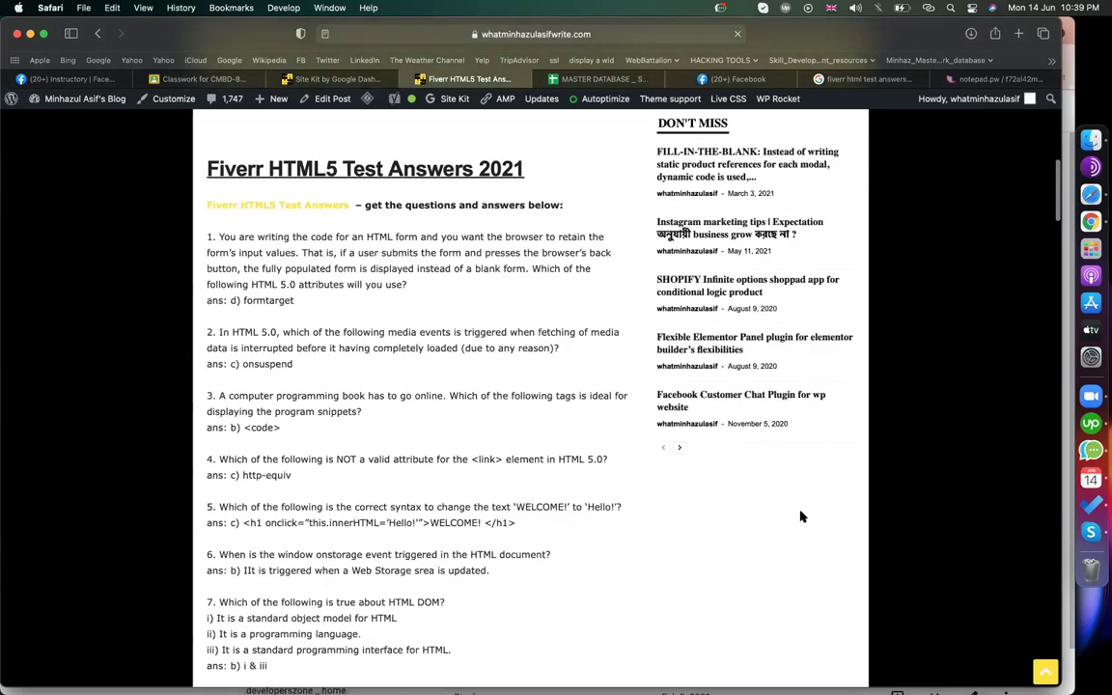
{"action": "scroll", "coordinate": [801, 518], "scroll_direction": "down", "scroll_amount": 6}
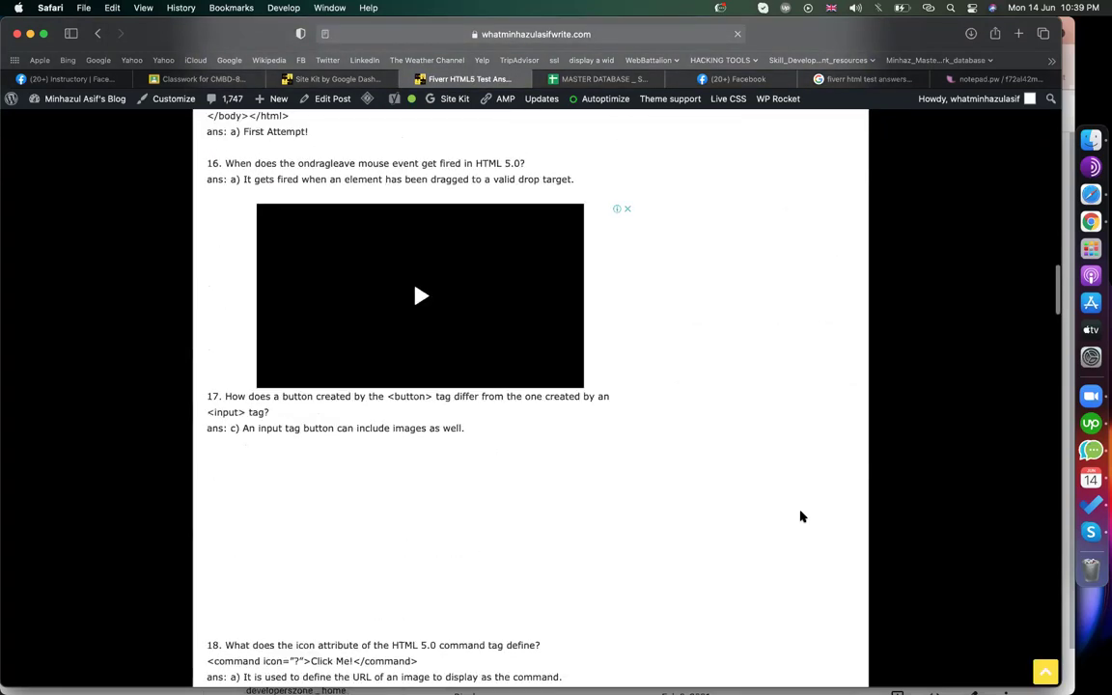
{"action": "scroll", "coordinate": [800, 518], "scroll_direction": "down", "scroll_amount": 5}
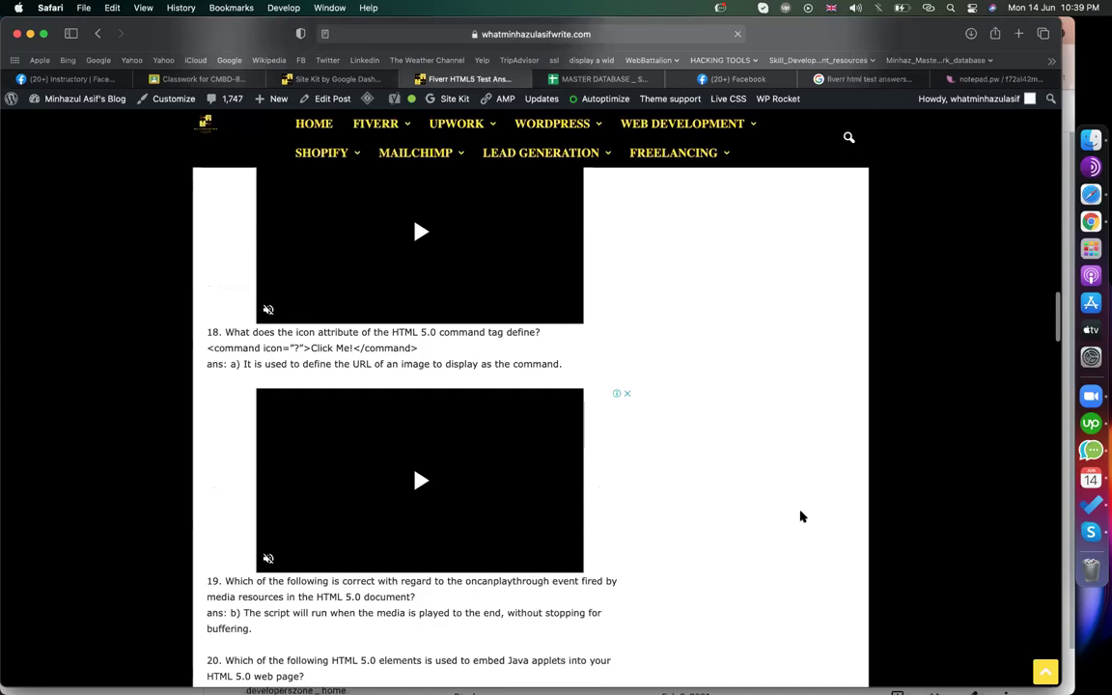
{"action": "scroll", "coordinate": [801, 517], "scroll_direction": "up", "scroll_amount": 3}
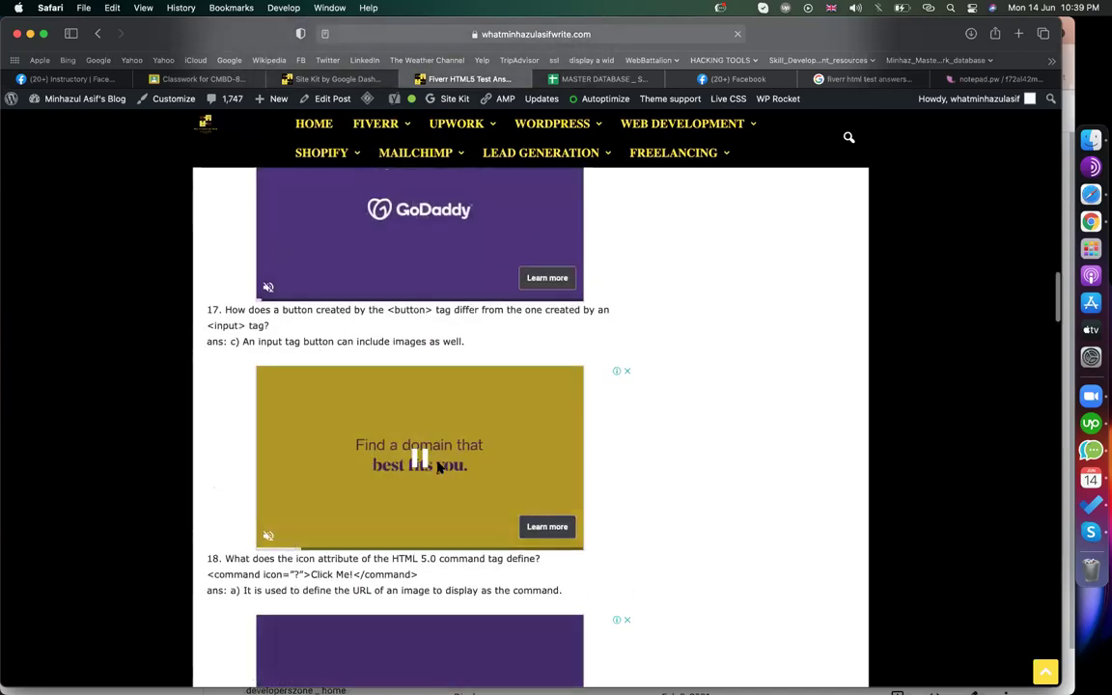
{"action": "scroll", "coordinate": [522, 449], "scroll_direction": "up", "scroll_amount": 3}
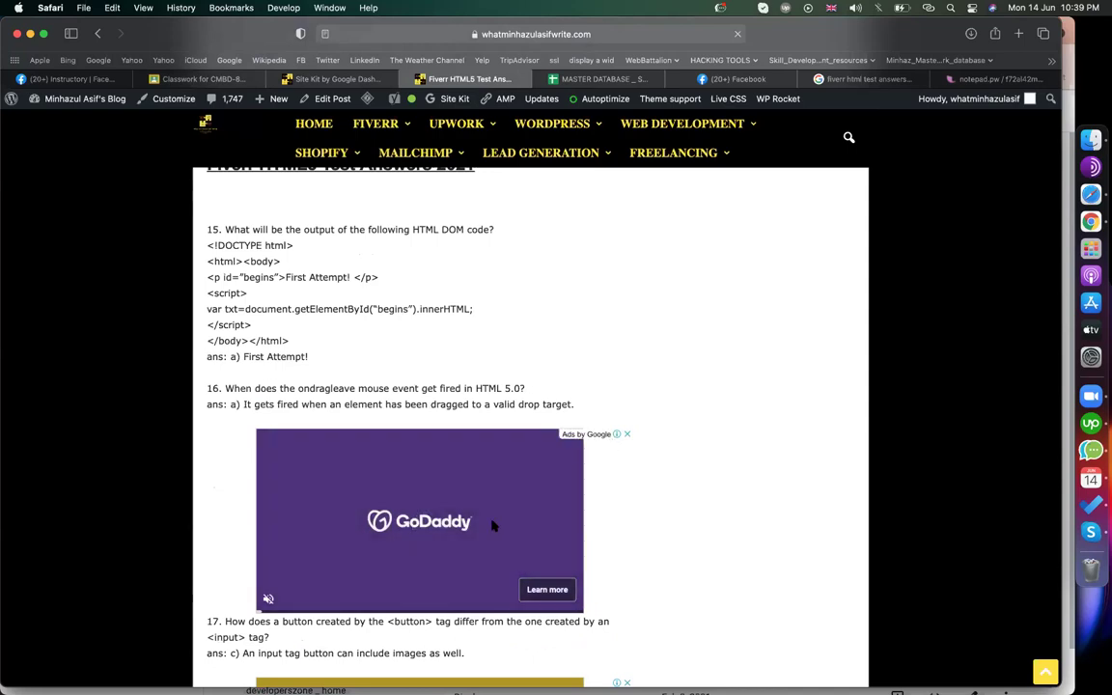
{"action": "scroll", "coordinate": [492, 526], "scroll_direction": "down", "scroll_amount": 3}
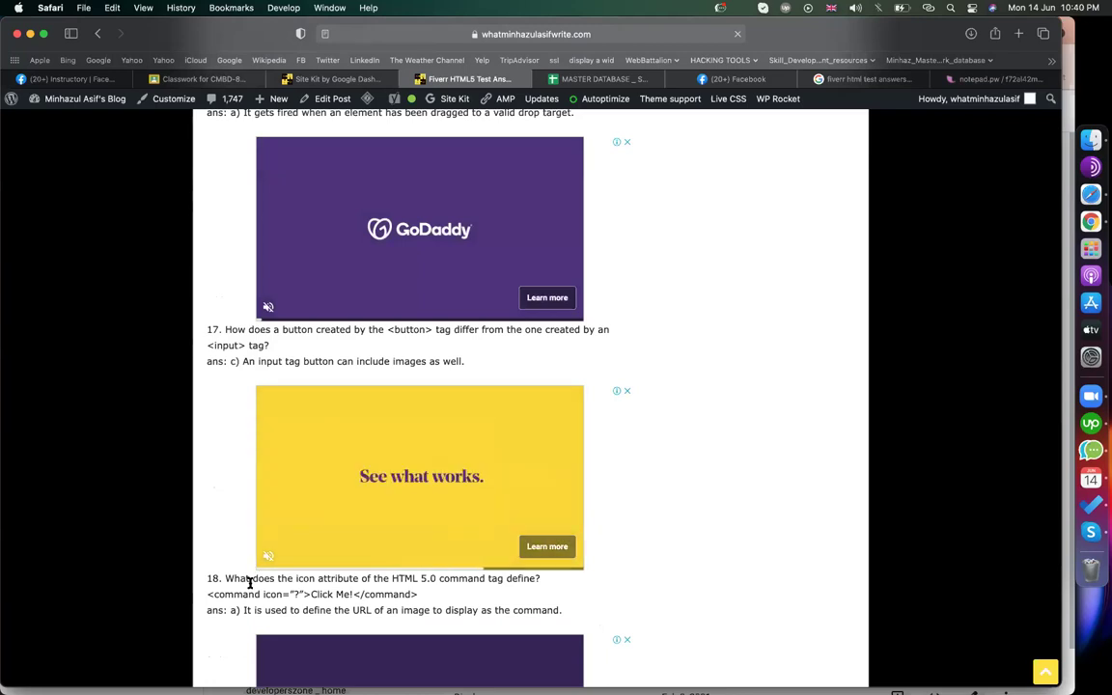
{"action": "scroll", "coordinate": [249, 582], "scroll_direction": "down", "scroll_amount": 3}
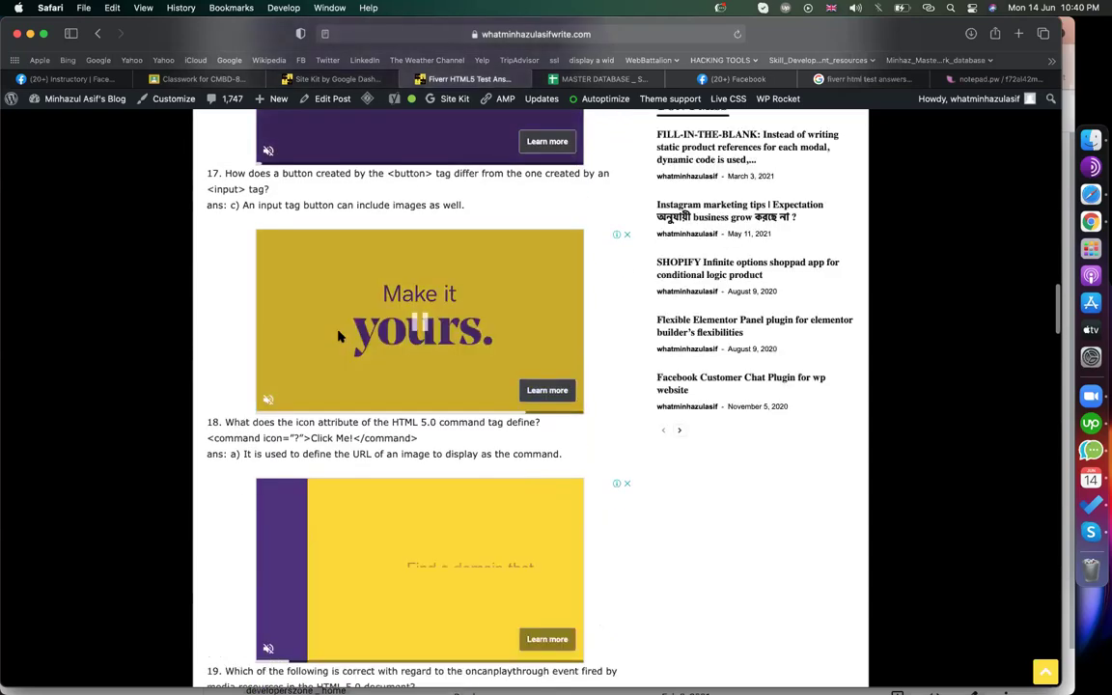
{"action": "scroll", "coordinate": [435, 386], "scroll_direction": "down", "scroll_amount": 4}
{"action": "scroll", "coordinate": [440, 404], "scroll_direction": "down", "scroll_amount": 6}
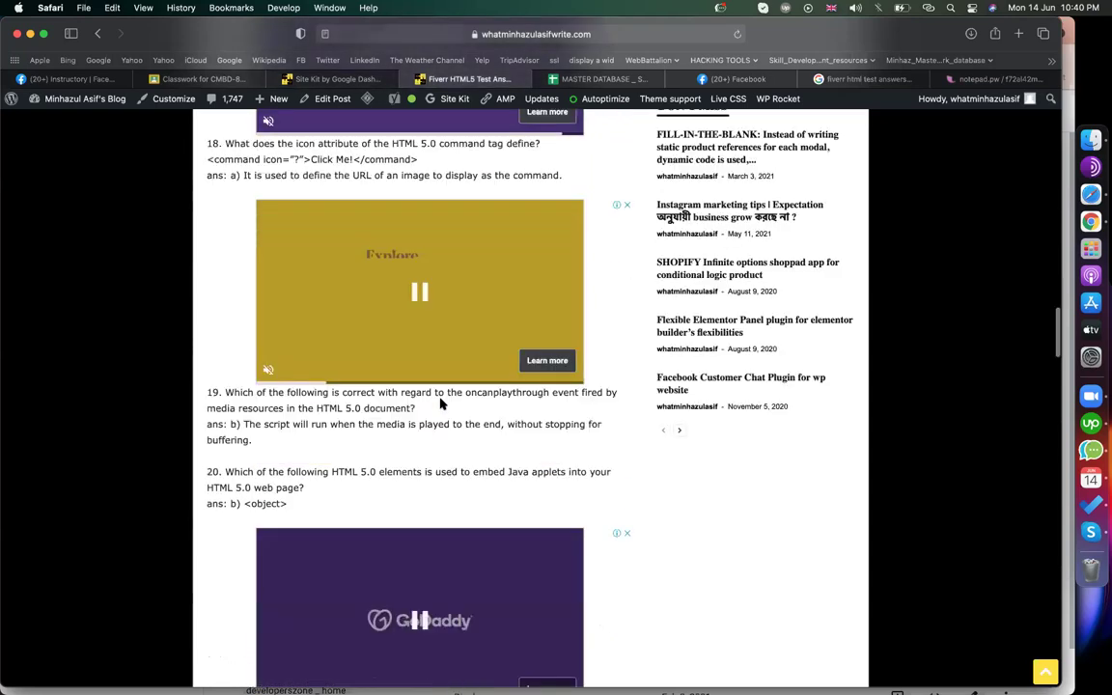
{"action": "scroll", "coordinate": [441, 403], "scroll_direction": "down", "scroll_amount": 10}
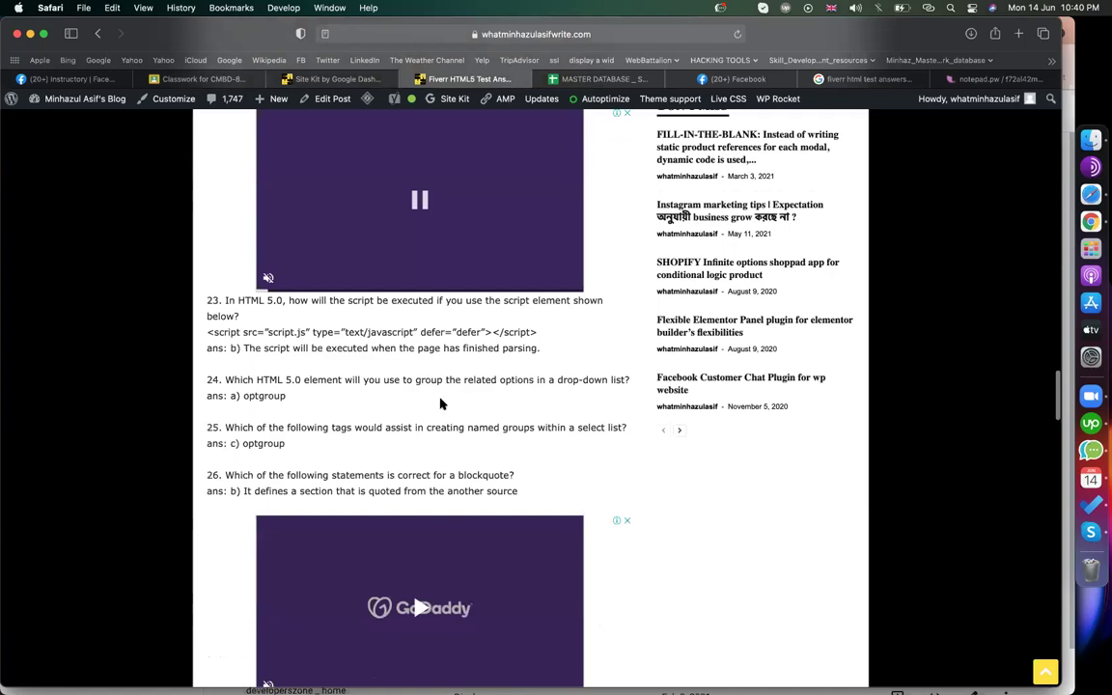
{"action": "scroll", "coordinate": [440, 404], "scroll_direction": "down", "scroll_amount": 7}
{"action": "scroll", "coordinate": [440, 404], "scroll_direction": "down", "scroll_amount": 4}
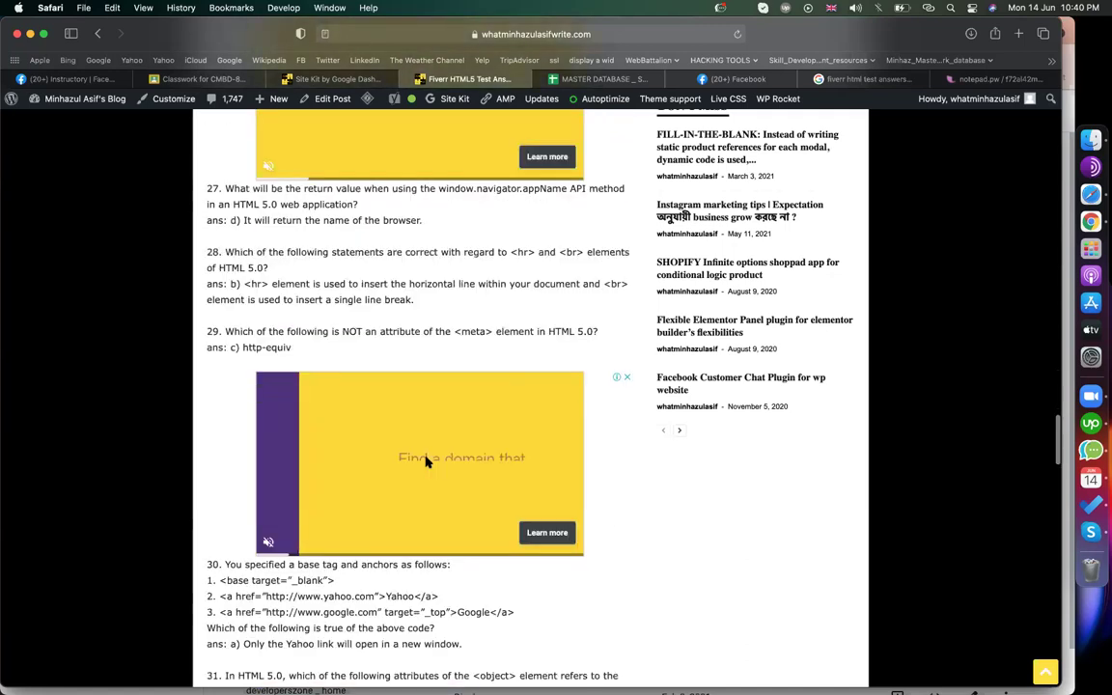
{"action": "scroll", "coordinate": [428, 463], "scroll_direction": "down", "scroll_amount": 14}
{"action": "scroll", "coordinate": [426, 471], "scroll_direction": "up", "scroll_amount": 12}
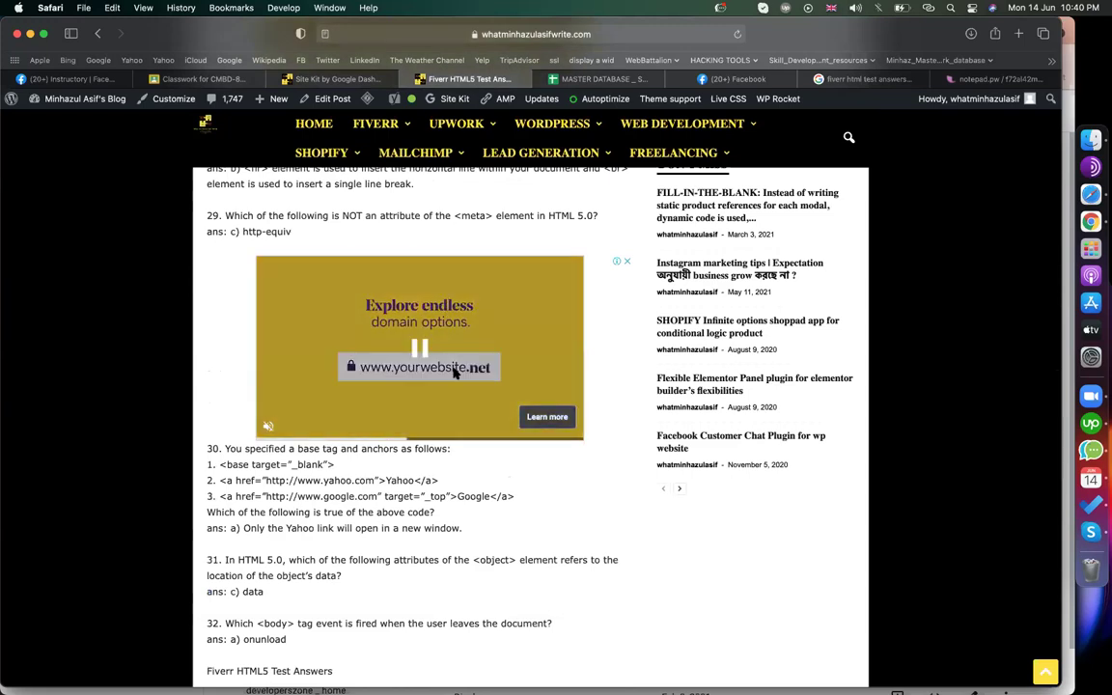
{"action": "scroll", "coordinate": [453, 372], "scroll_direction": "up", "scroll_amount": 15}
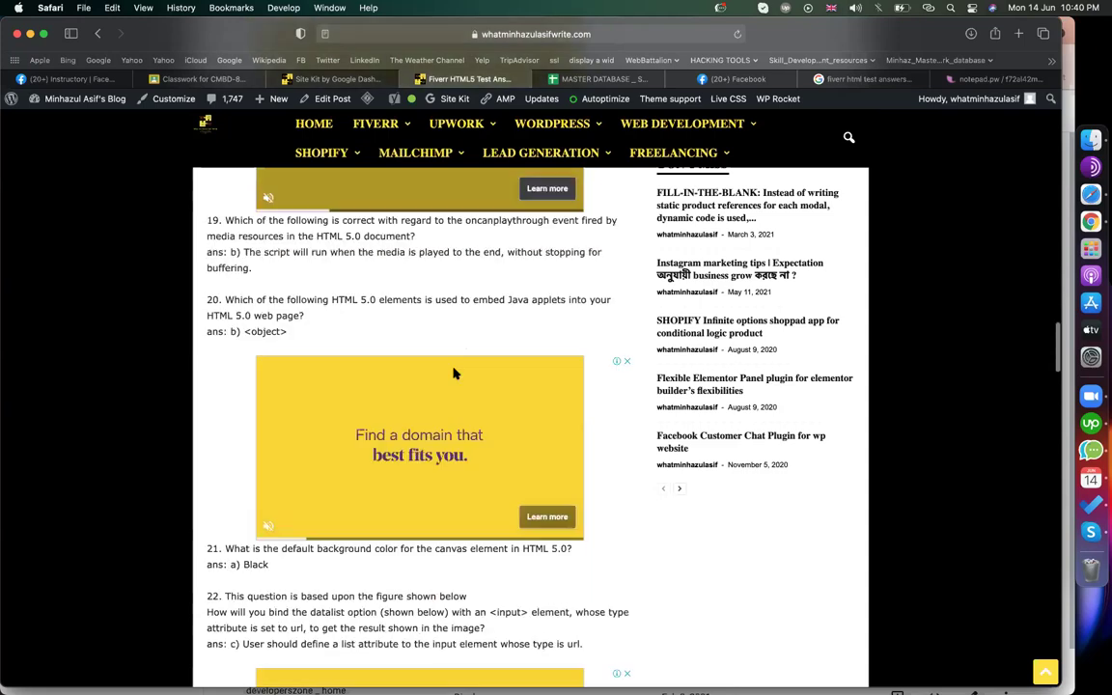
{"action": "scroll", "coordinate": [454, 373], "scroll_direction": "up", "scroll_amount": 9}
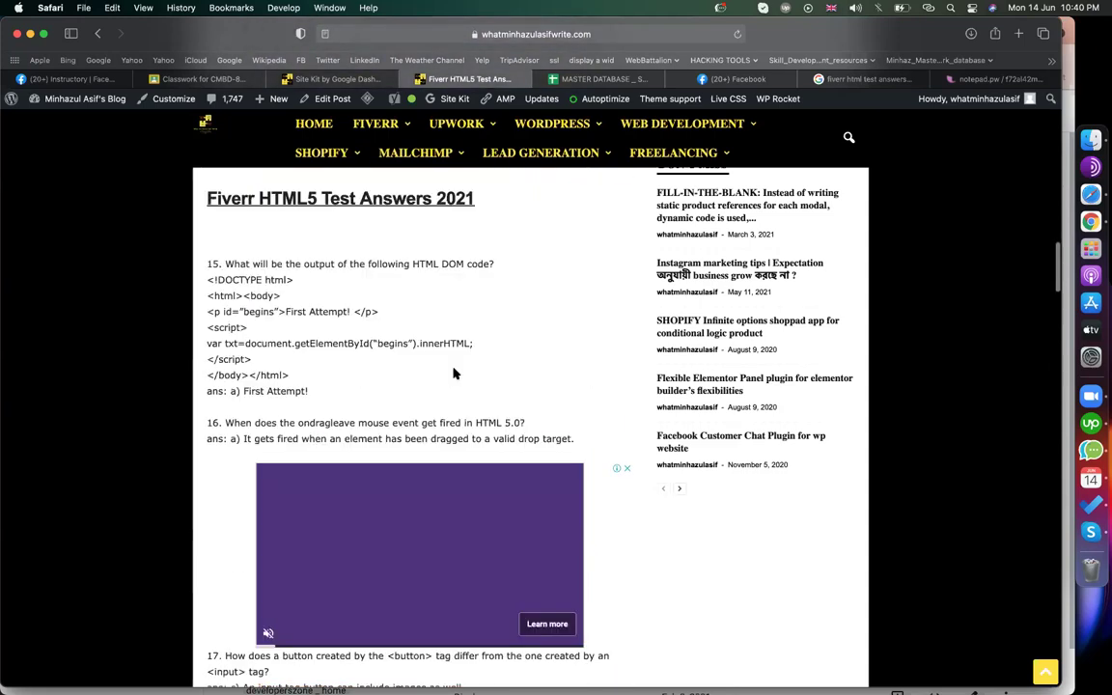
{"action": "scroll", "coordinate": [454, 373], "scroll_direction": "down", "scroll_amount": 3}
{"action": "scroll", "coordinate": [453, 373], "scroll_direction": "down", "scroll_amount": 5}
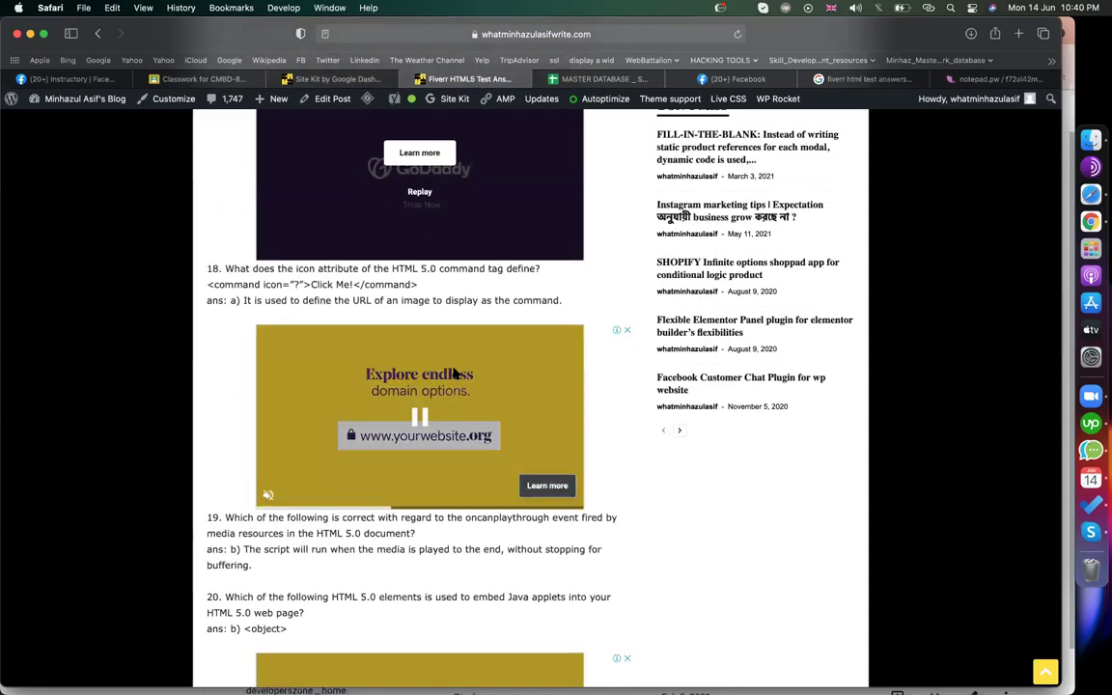
{"action": "scroll", "coordinate": [453, 372], "scroll_direction": "down", "scroll_amount": 2}
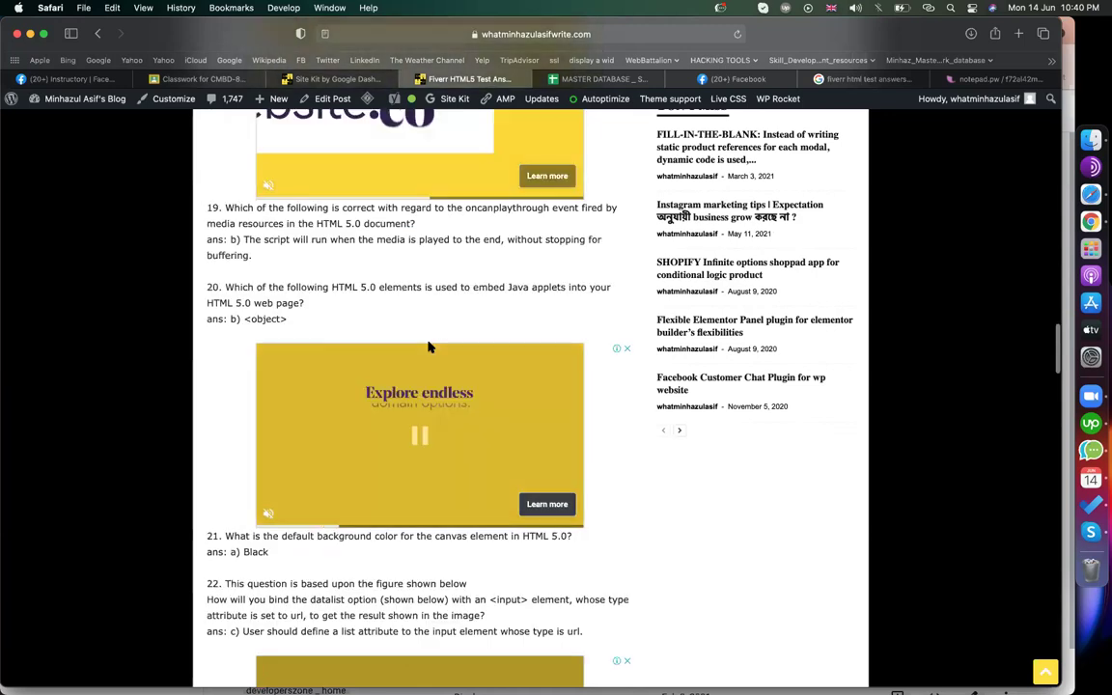
{"action": "scroll", "coordinate": [427, 350], "scroll_direction": "up", "scroll_amount": 10}
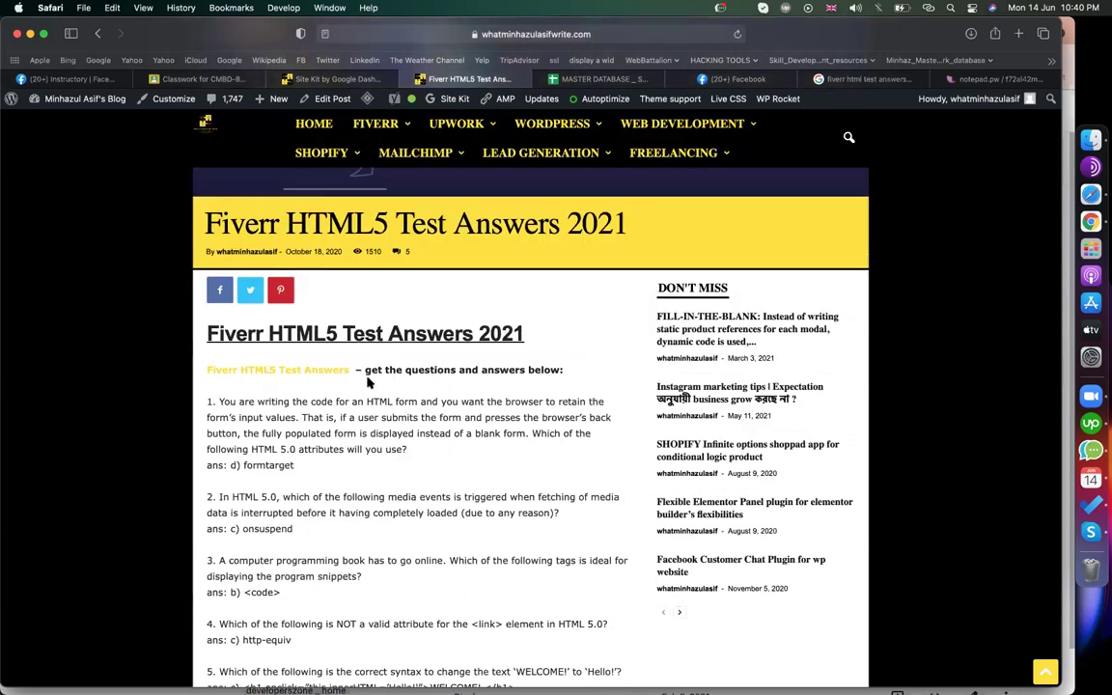
Step: Start a new manually styled In-feed ad in AdSense using the Image on the side template
{"action": "left_click", "coordinate": [1090, 226]}
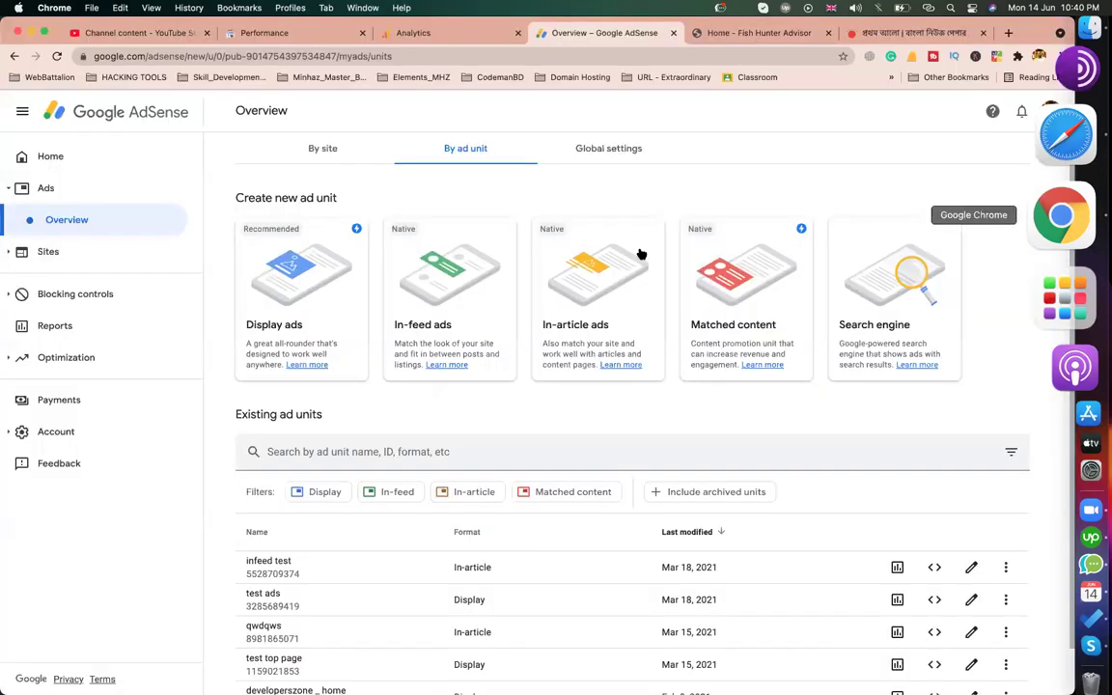
{"action": "left_click", "coordinate": [454, 305]}
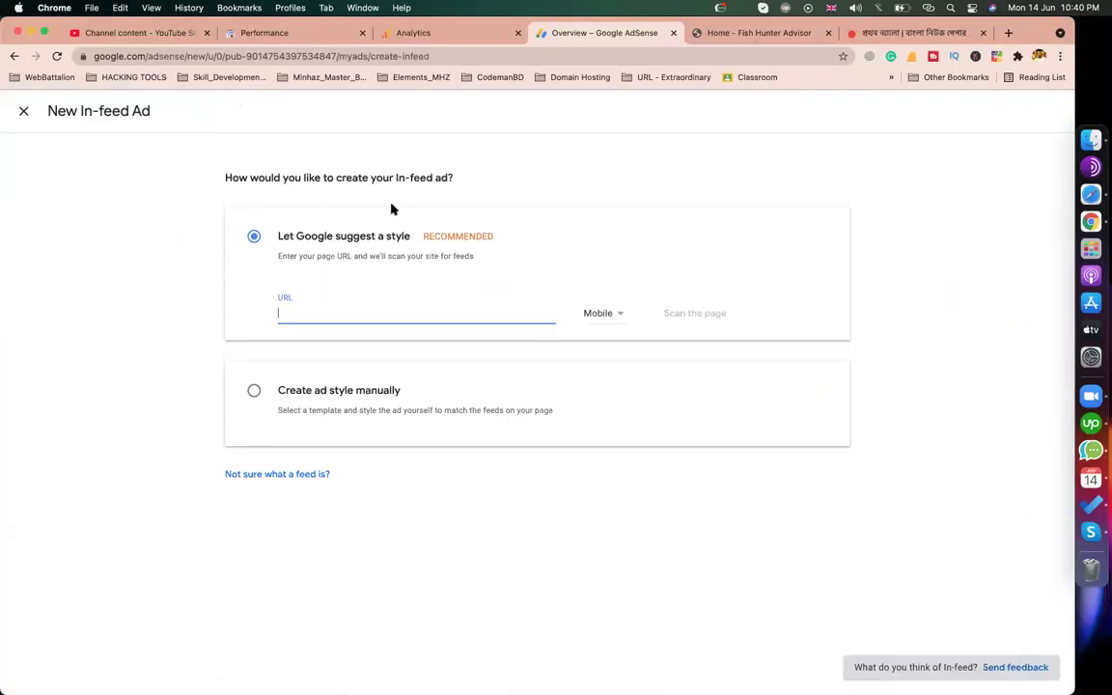
{"action": "key", "text": "super+Tab"}
{"action": "key", "text": "super+Tab"}
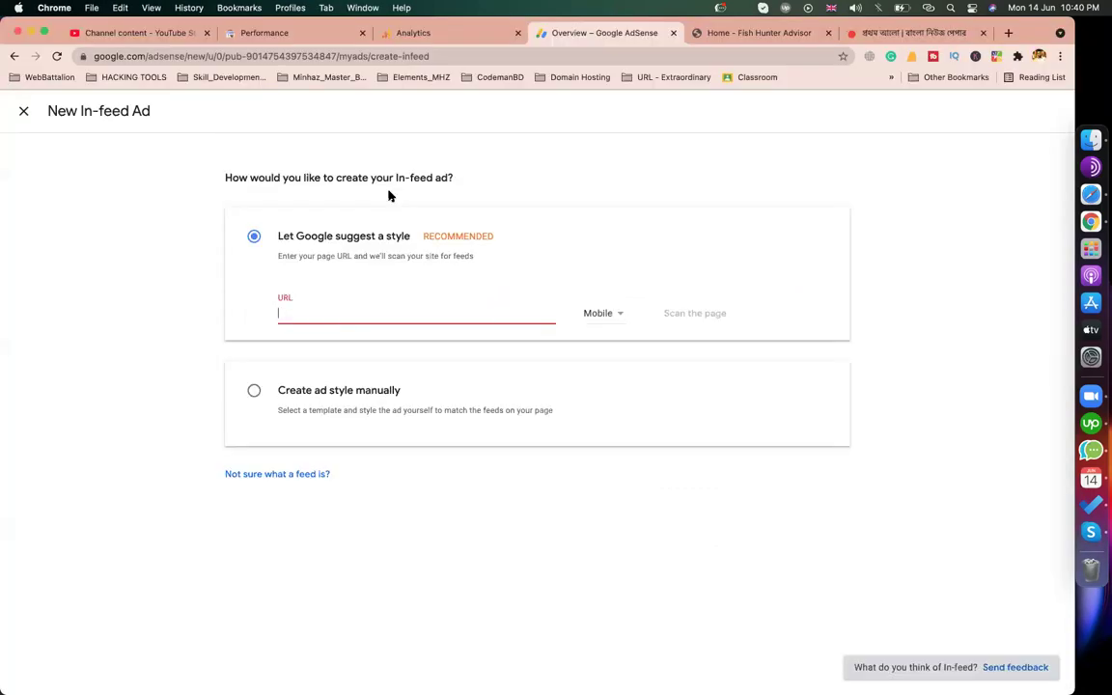
{"action": "left_click", "coordinate": [319, 400]}
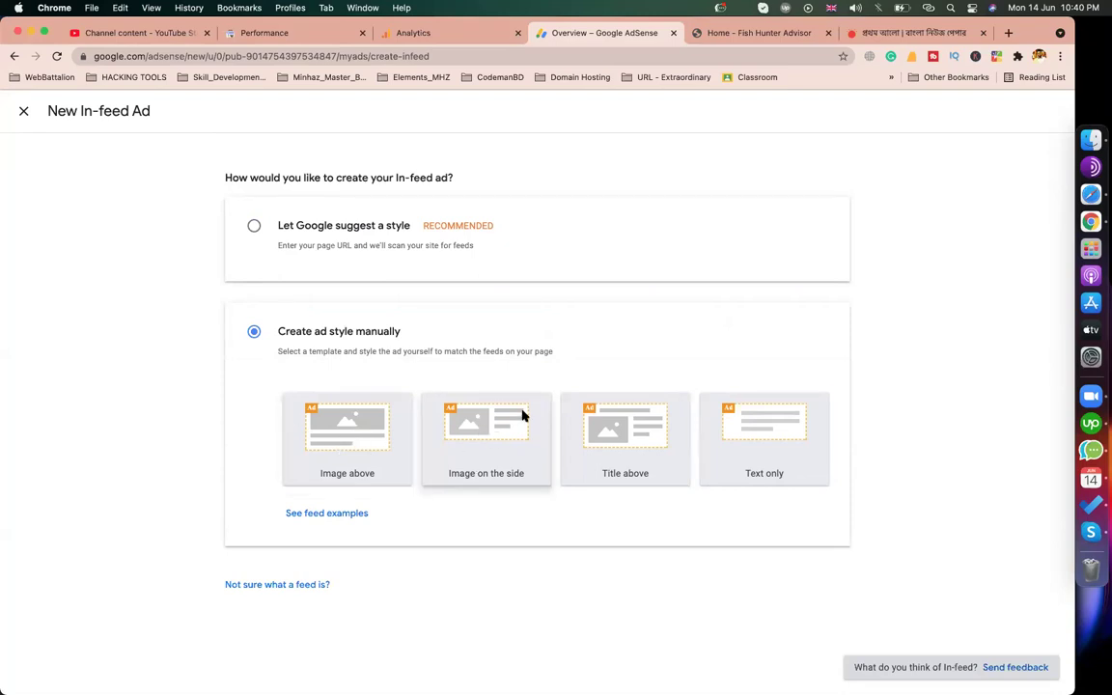
{"action": "left_click", "coordinate": [517, 442]}
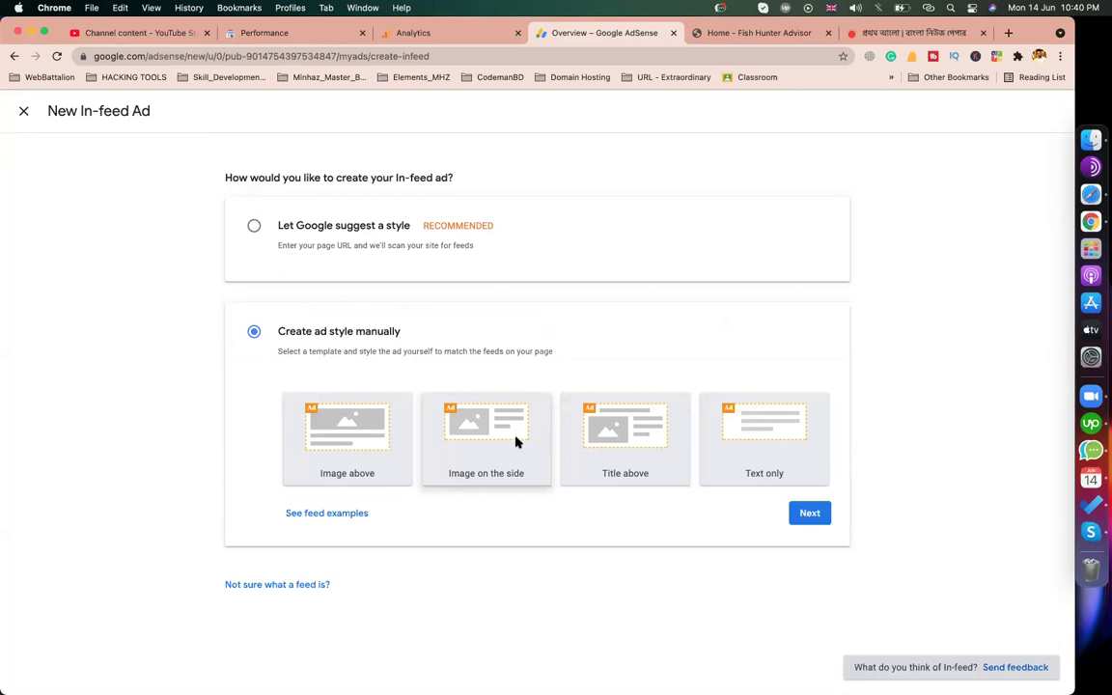
{"action": "left_click", "coordinate": [809, 514]}
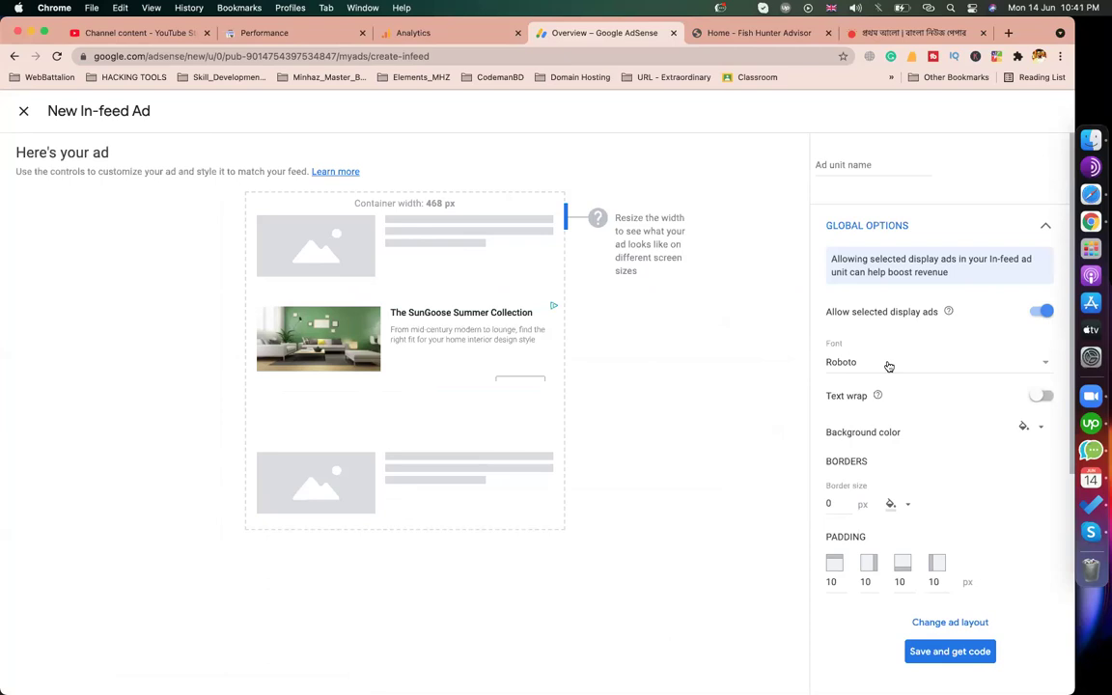
Step: Set the In-feed ad font to Arial and its background to light yellow
{"action": "left_click", "coordinate": [889, 366]}
{"action": "left_click", "coordinate": [864, 382]}
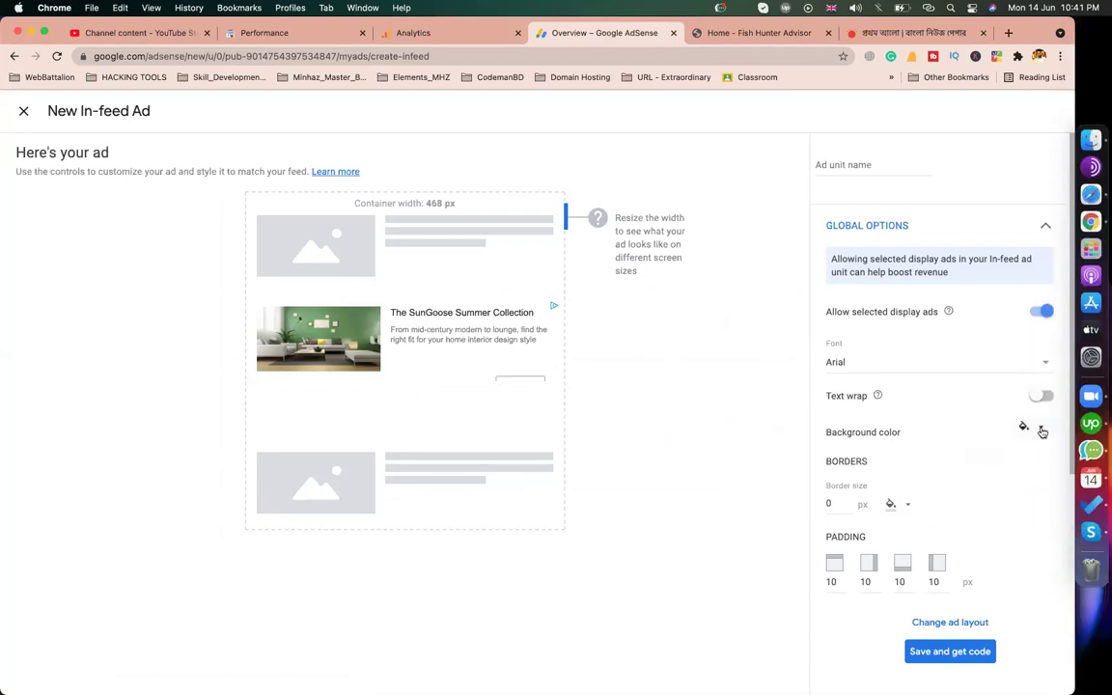
{"action": "left_click", "coordinate": [1042, 431]}
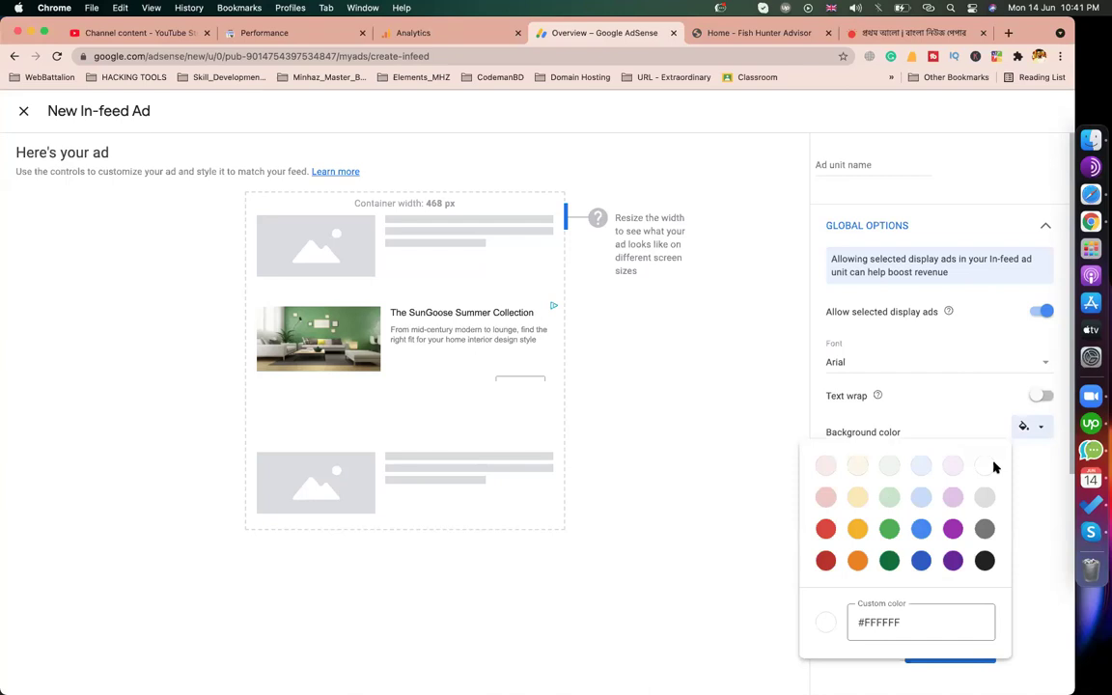
{"action": "left_click", "coordinate": [859, 497]}
{"action": "left_click", "coordinate": [526, 369]}
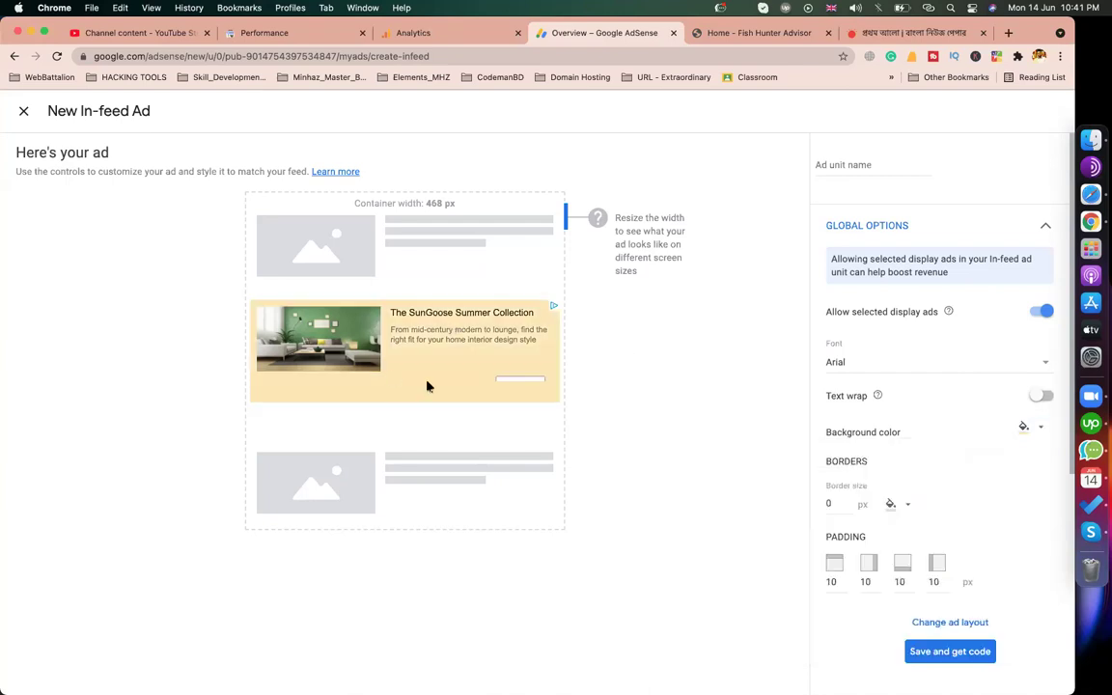
Step: Give the ad a 3 px dark grey border
{"action": "left_click", "coordinate": [839, 507]}
{"action": "type", "text": "3"}
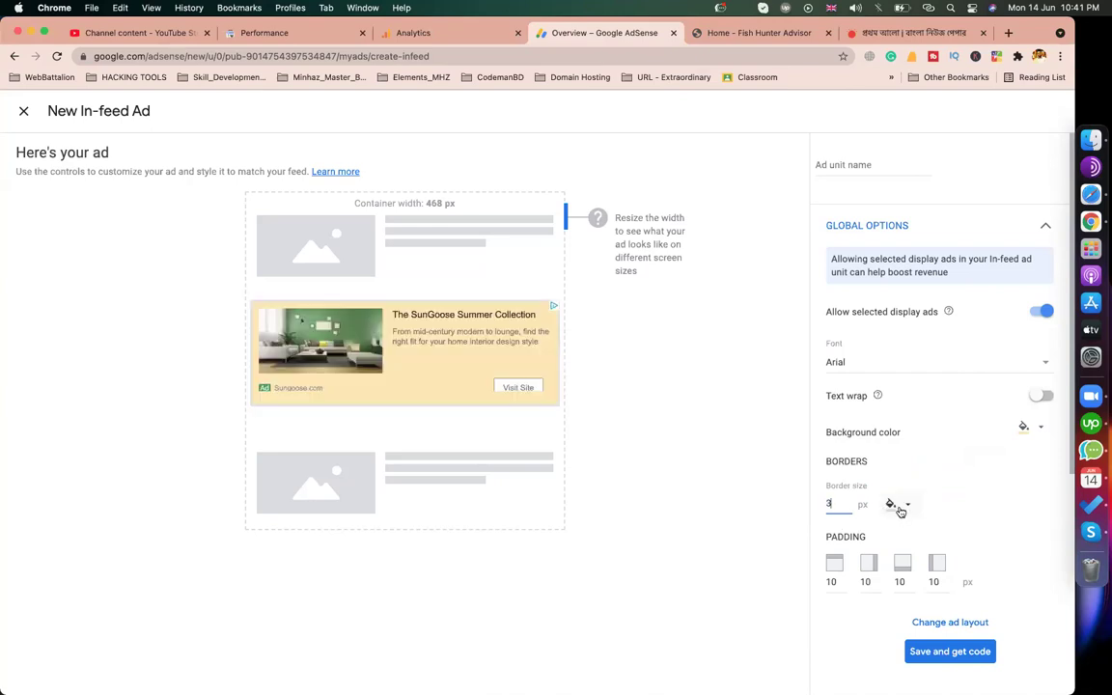
{"action": "left_click", "coordinate": [898, 505]}
{"action": "left_click", "coordinate": [852, 363]}
{"action": "left_click", "coordinate": [675, 561]}
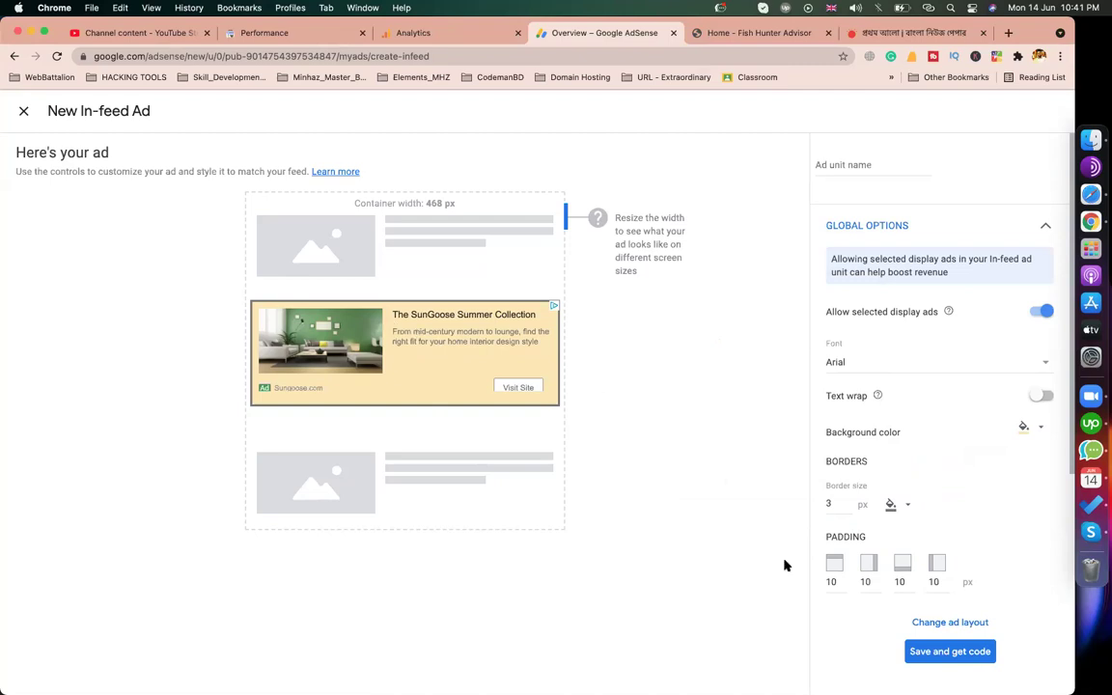
Step: Name the ad unit 'infeed - article ads' and save it to get the code
{"action": "left_click", "coordinate": [943, 662]}
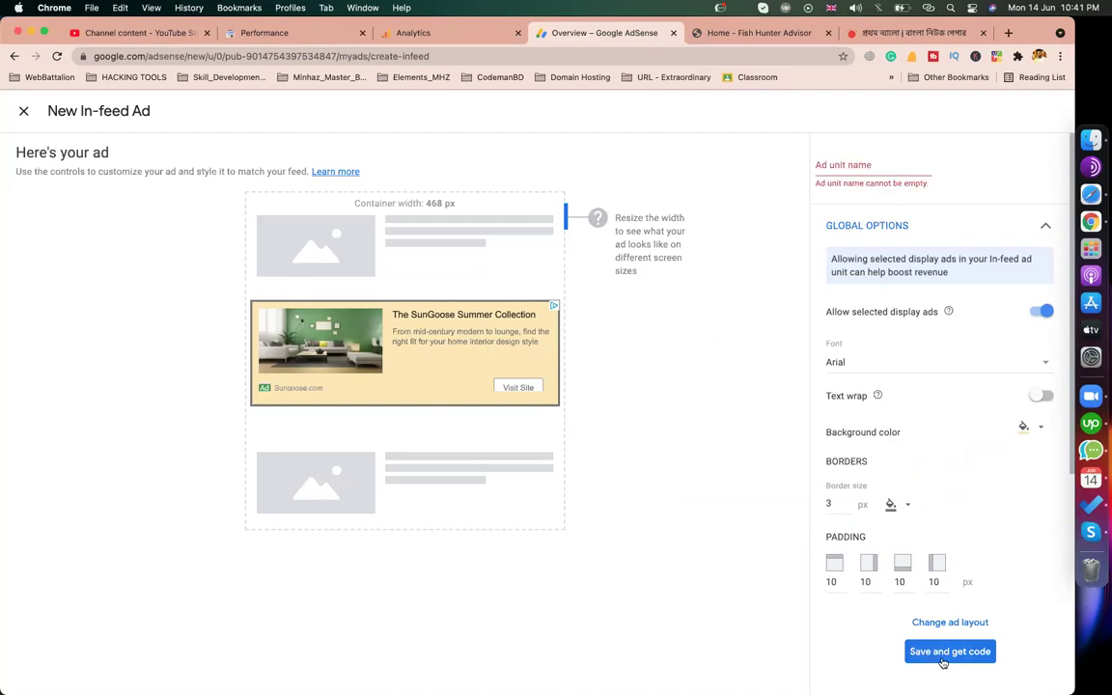
{"action": "left_click", "coordinate": [831, 166]}
{"action": "type", "text": "infeed - article ads"}
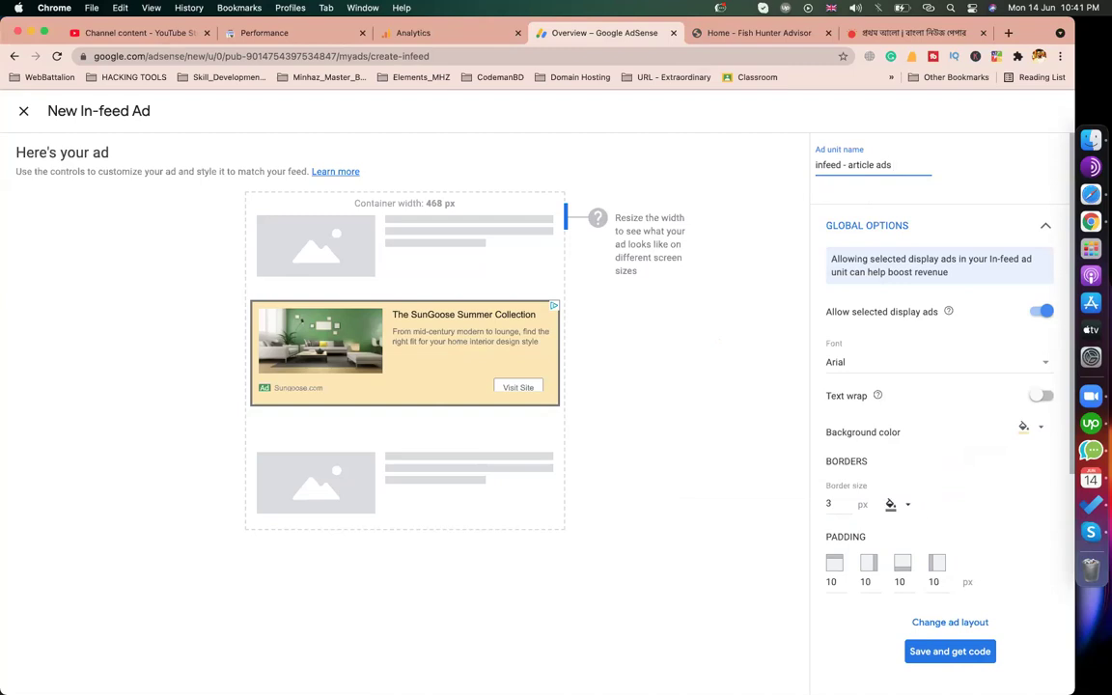
{"action": "left_click", "coordinate": [941, 653]}
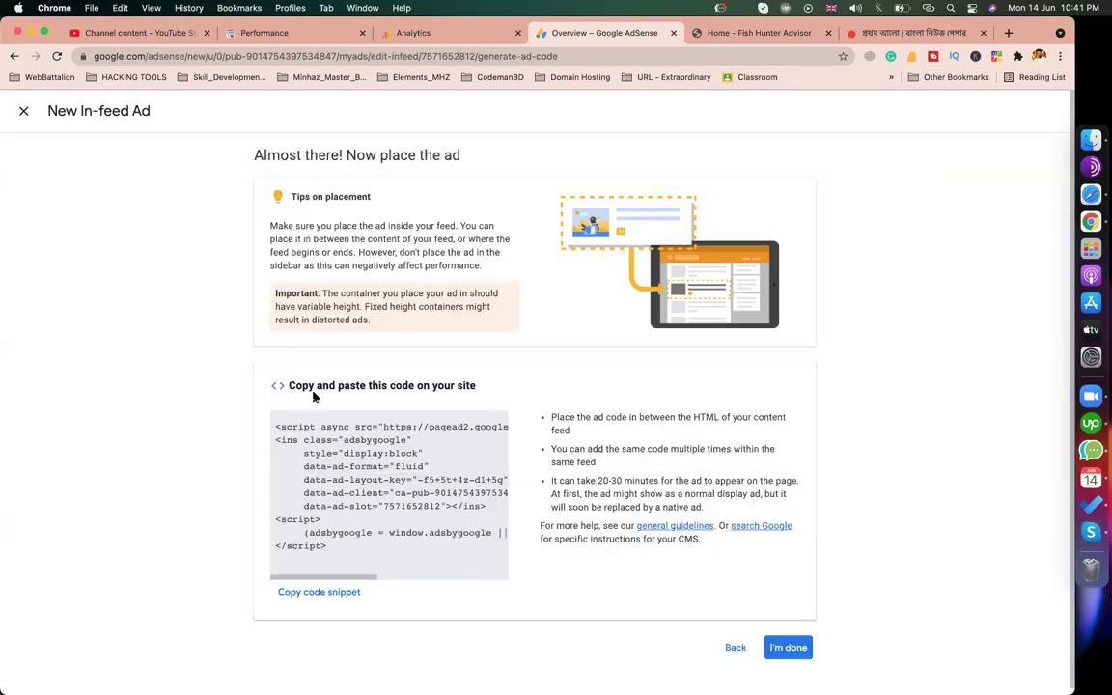
Step: Copy the In-feed ad code, then open the Fiverr HTML5 Test Answers 2021 post for editing in WordPress
{"action": "left_click_drag", "start_coordinate": [327, 532], "coordinate": [329, 547]}
{"action": "left_click_drag", "start_coordinate": [292, 475], "coordinate": [250, 391]}
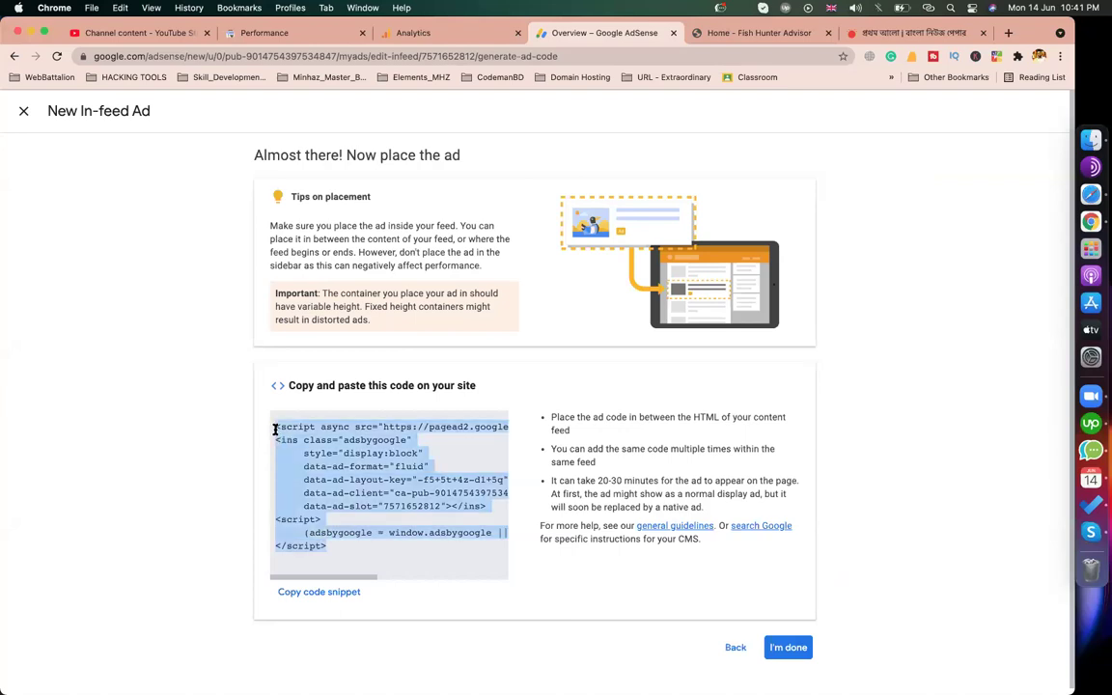
{"action": "left_click", "coordinate": [1092, 198]}
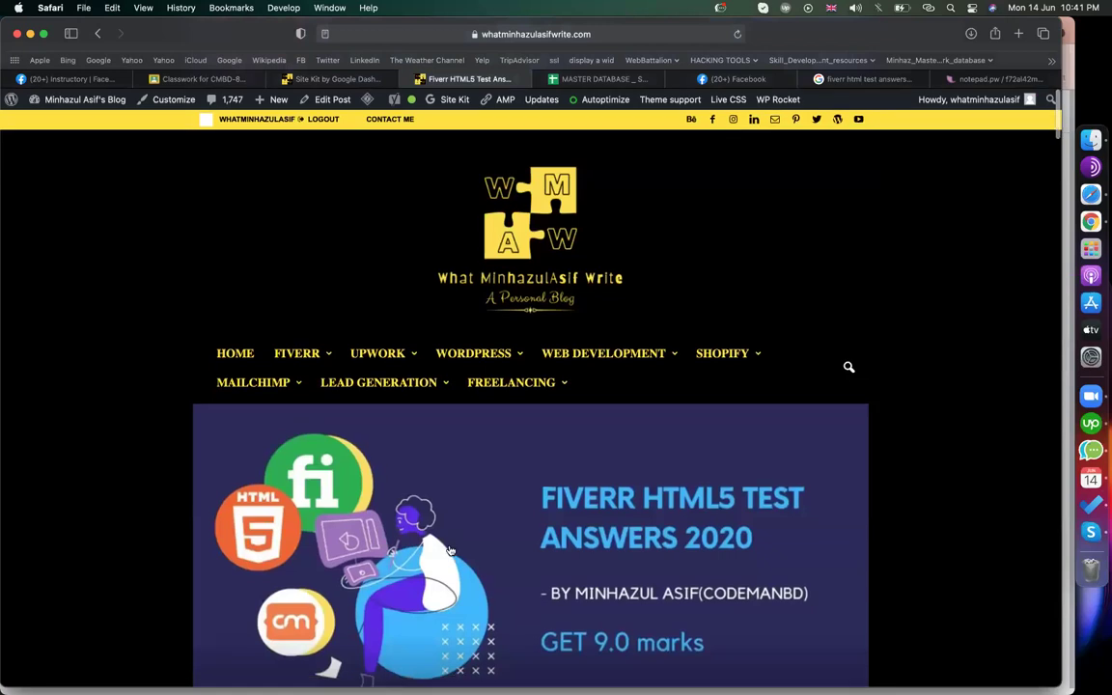
{"action": "scroll", "coordinate": [450, 551], "scroll_direction": "down", "scroll_amount": 5}
{"action": "scroll", "coordinate": [454, 618], "scroll_direction": "up", "scroll_amount": 6}
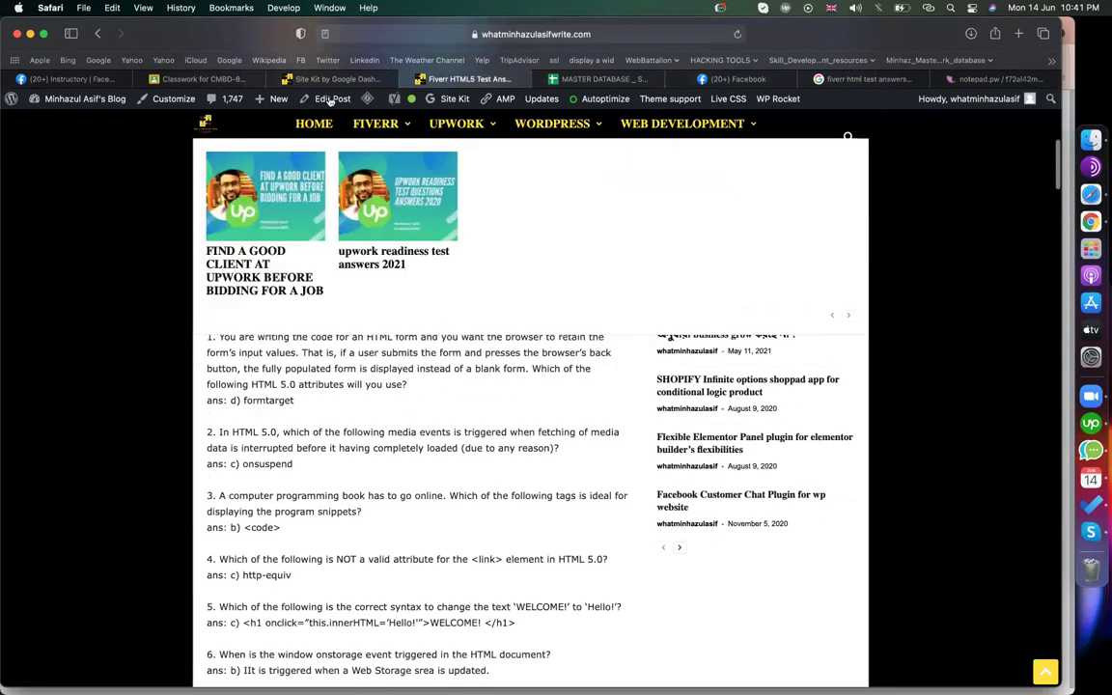
{"action": "left_click", "coordinate": [333, 100]}
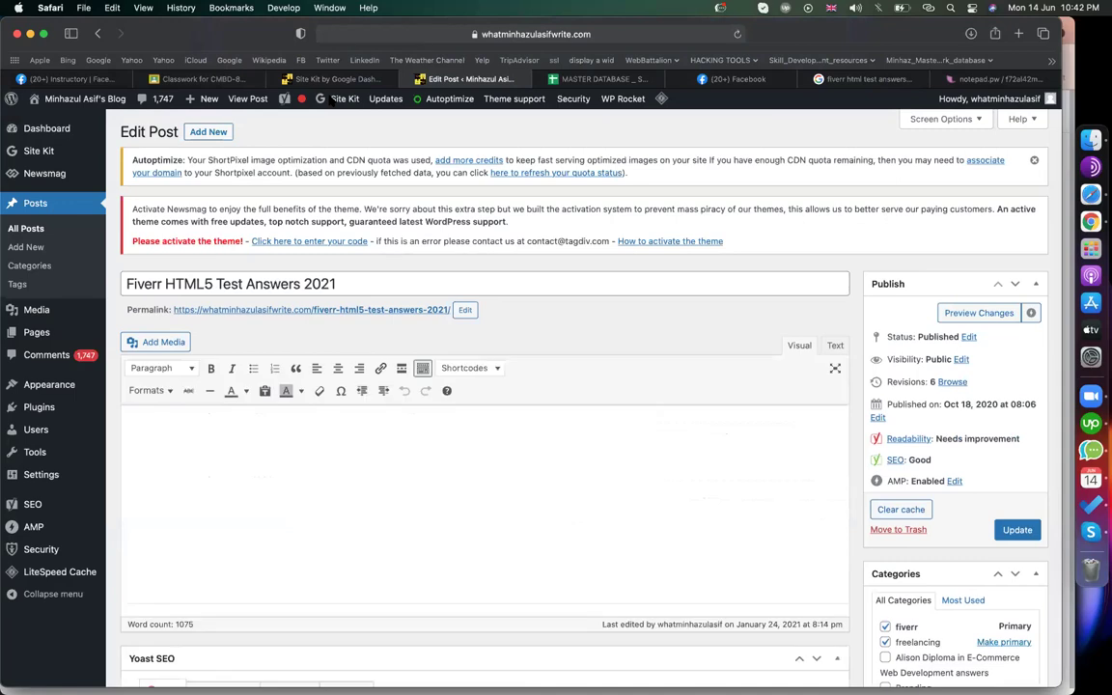
Step: Paste the ad code into a new paragraph directly below the post's main heading
{"action": "scroll", "coordinate": [516, 367], "scroll_direction": "down", "scroll_amount": 3}
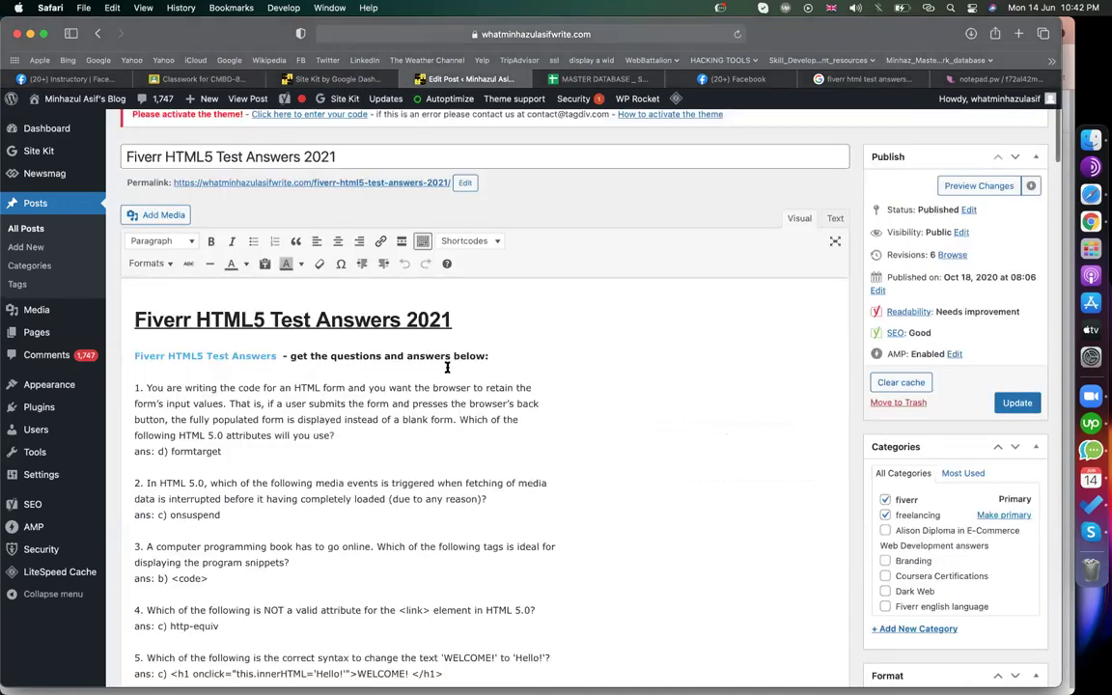
{"action": "left_click", "coordinate": [484, 322]}
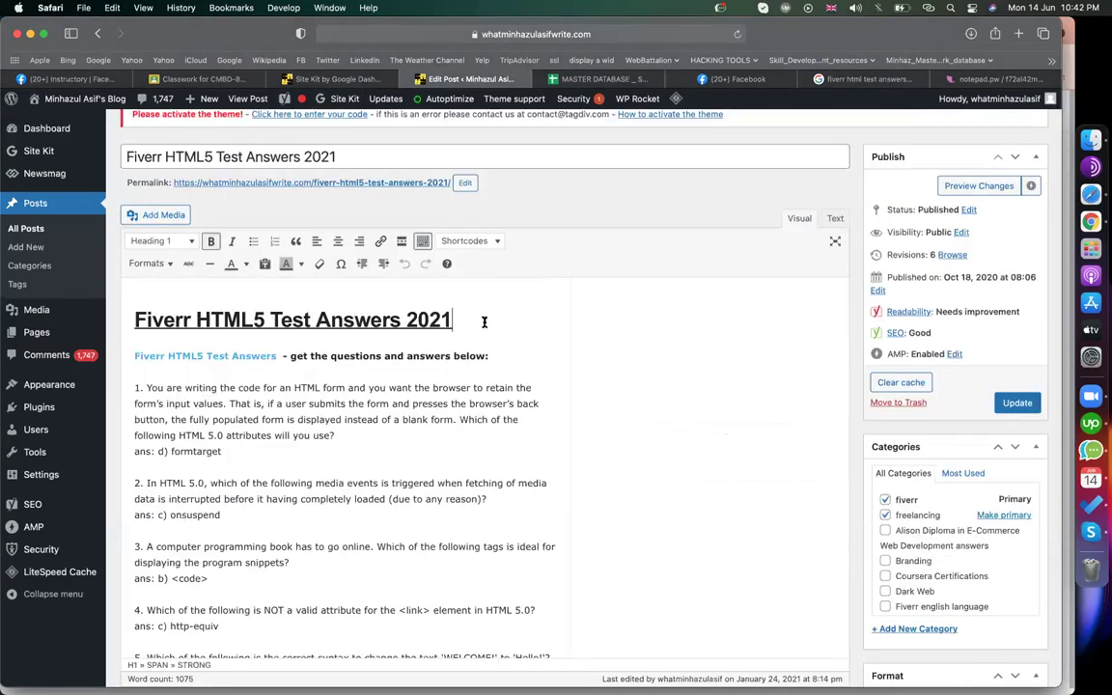
{"action": "key", "text": "Return"}
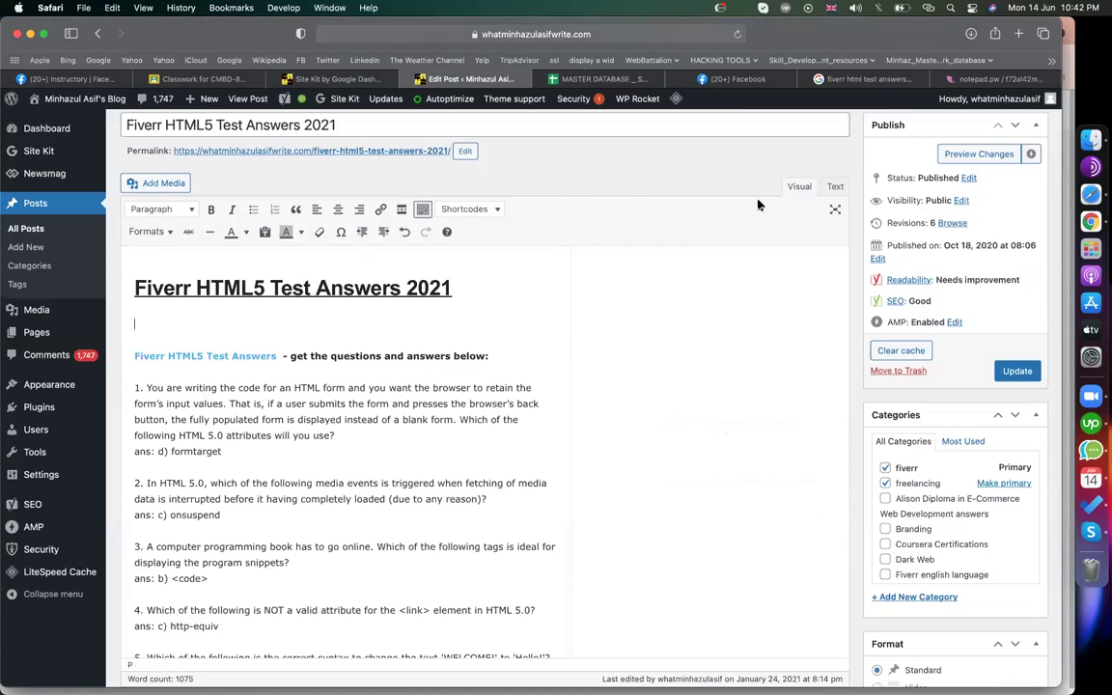
{"action": "left_click", "coordinate": [835, 187]}
{"action": "key", "text": "super+v"}
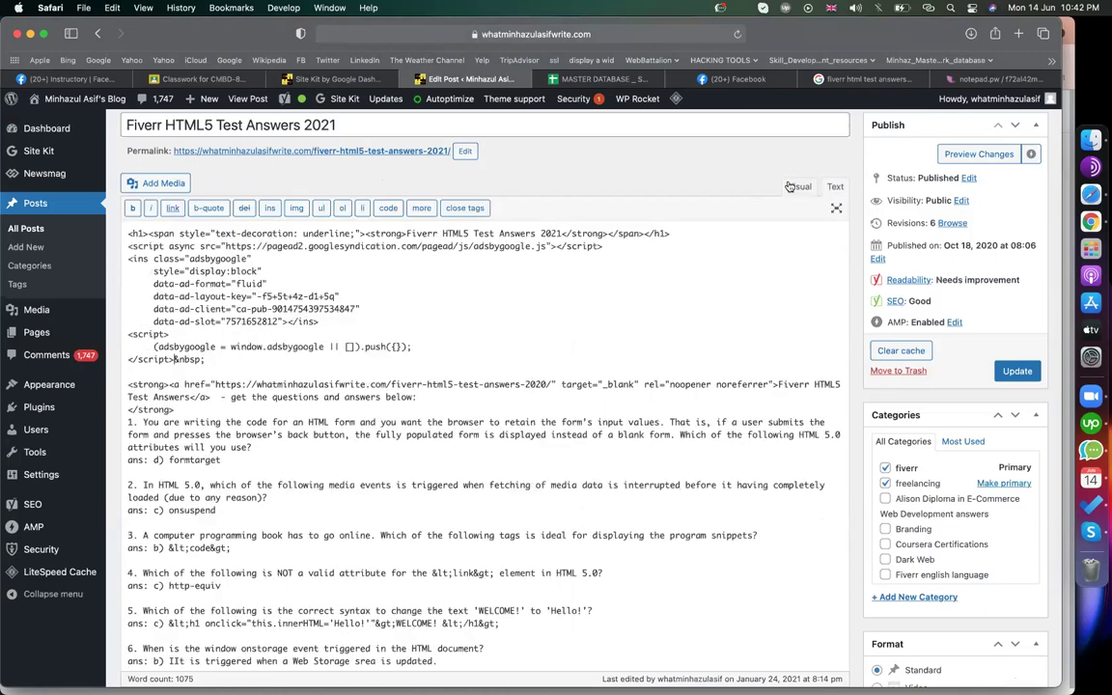
{"action": "left_click", "coordinate": [793, 187]}
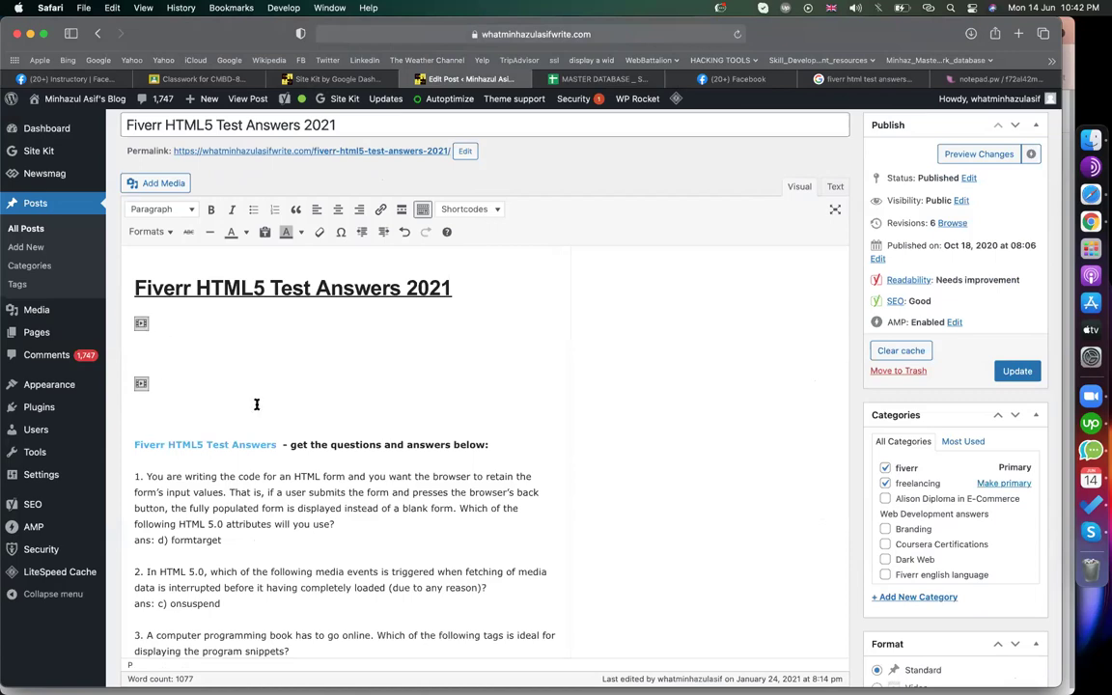
Step: Paste the ad code again in a new paragraph after the closing bullet list
{"action": "scroll", "coordinate": [256, 405], "scroll_direction": "down", "scroll_amount": 3}
{"action": "scroll", "coordinate": [257, 406], "scroll_direction": "down", "scroll_amount": 4}
{"action": "scroll", "coordinate": [257, 406], "scroll_direction": "down", "scroll_amount": 20}
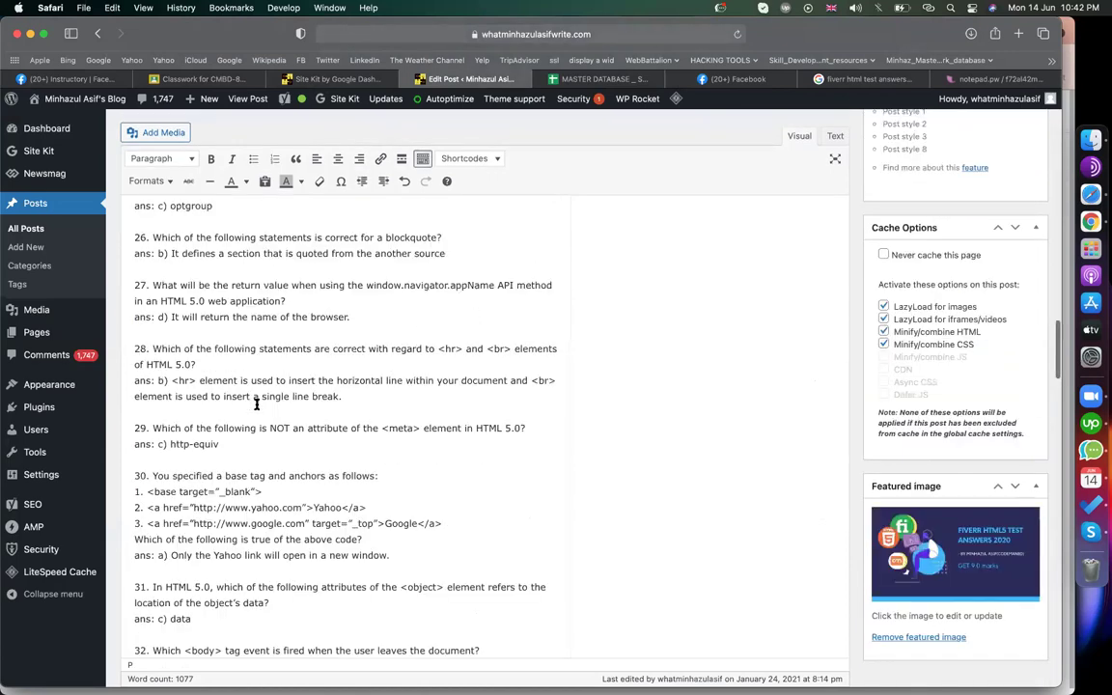
{"action": "scroll", "coordinate": [257, 405], "scroll_direction": "up", "scroll_amount": 10}
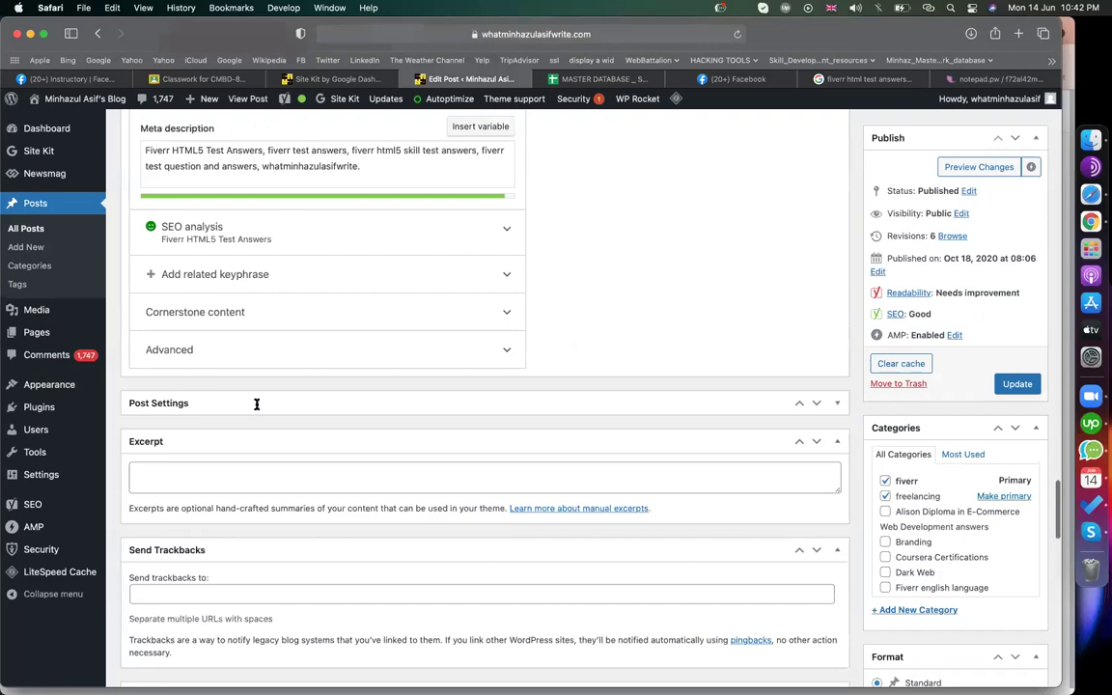
{"action": "scroll", "coordinate": [257, 403], "scroll_direction": "up", "scroll_amount": 10}
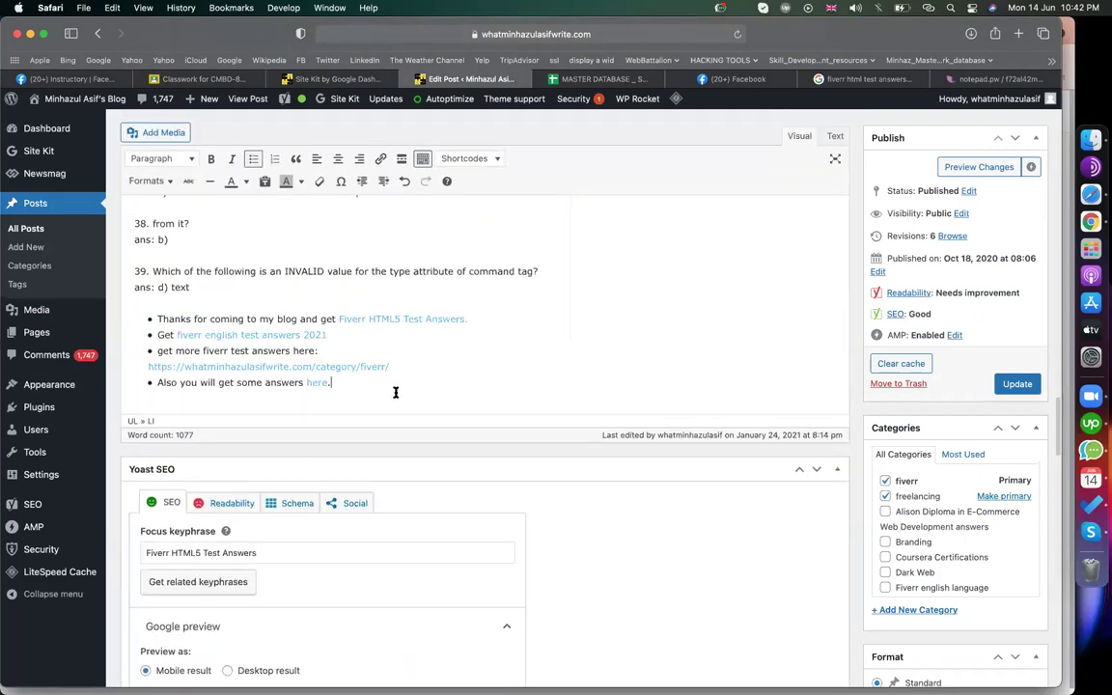
{"action": "key", "text": "Return"}
{"action": "key", "text": "Return"}
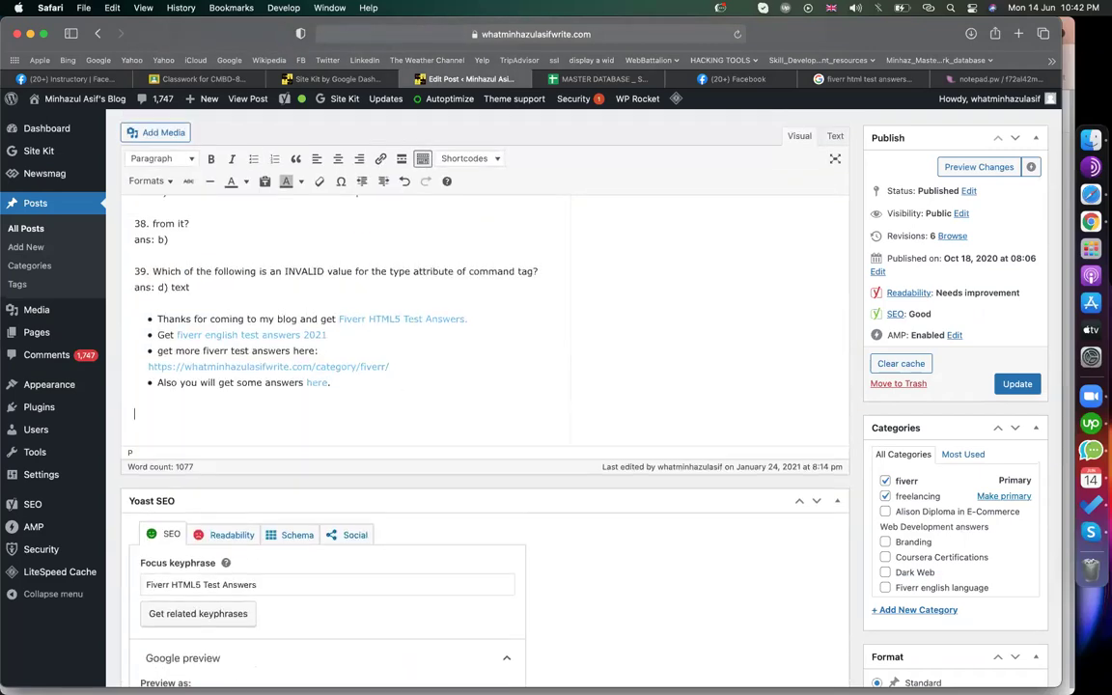
{"action": "left_click", "coordinate": [836, 138]}
{"action": "key", "text": "super+v"}
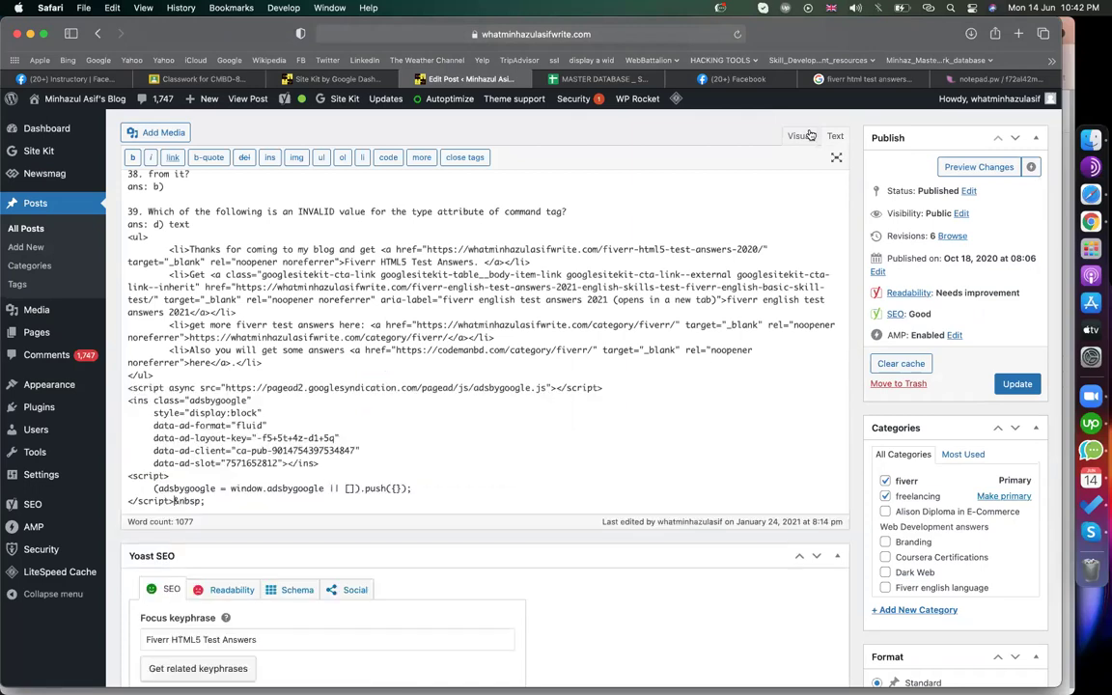
{"action": "left_click", "coordinate": [799, 137]}
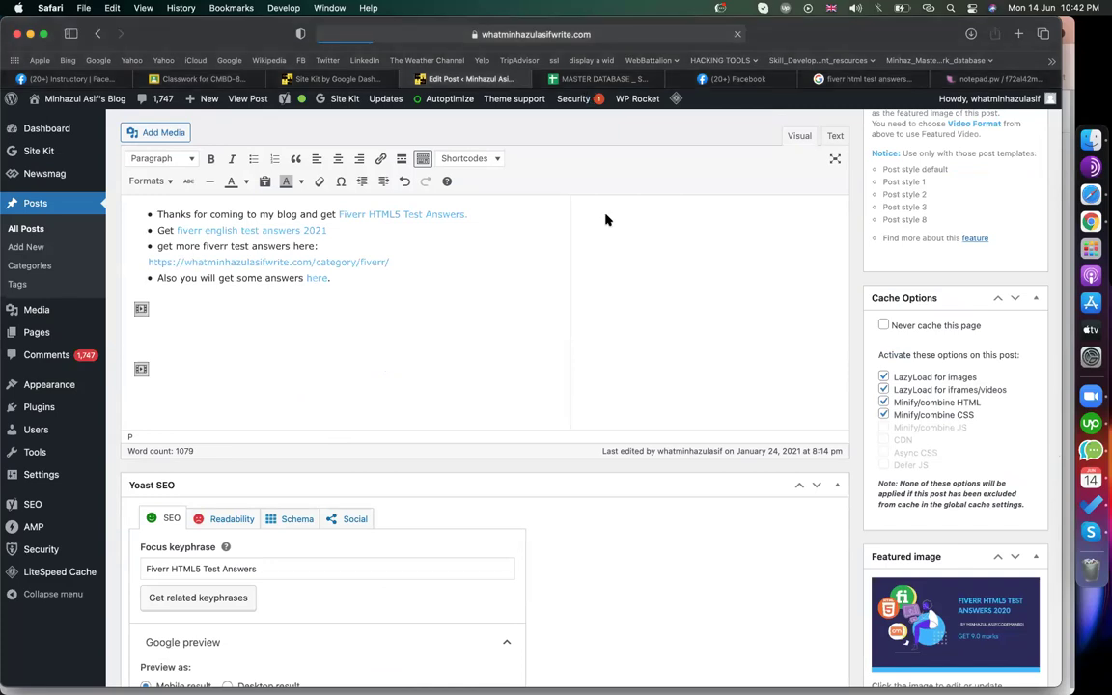
{"action": "key", "text": "super+Tab"}
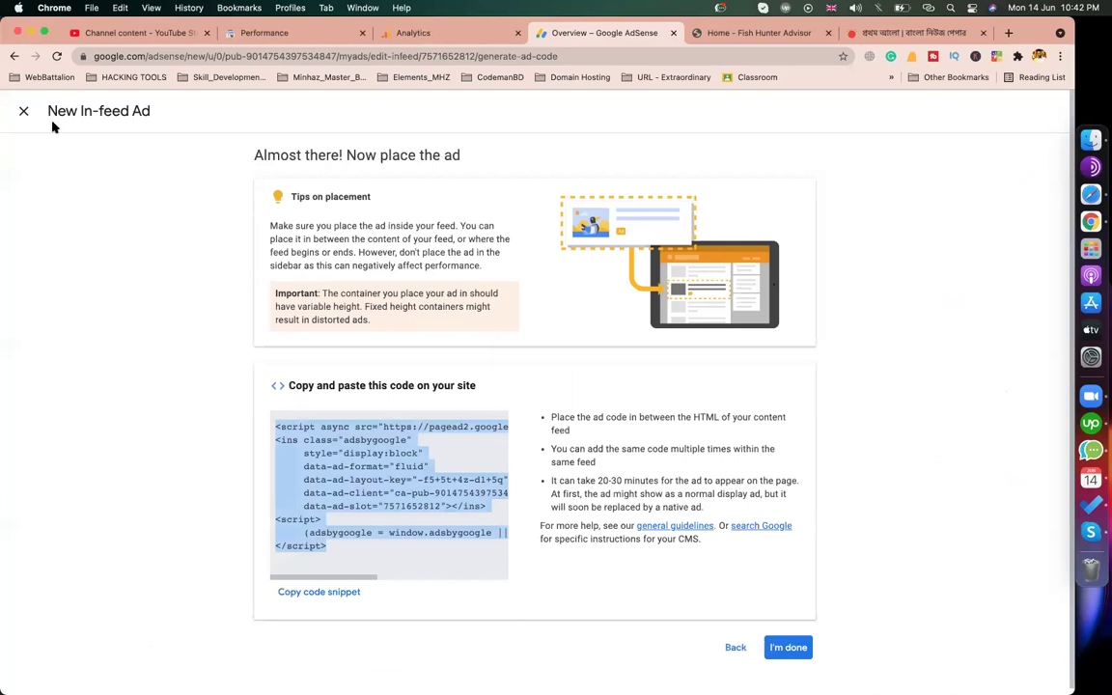
Step: Close the ad code page and expand fishhunteradvisor.com in the Sites list to see its ad readiness
{"action": "left_click", "coordinate": [24, 114]}
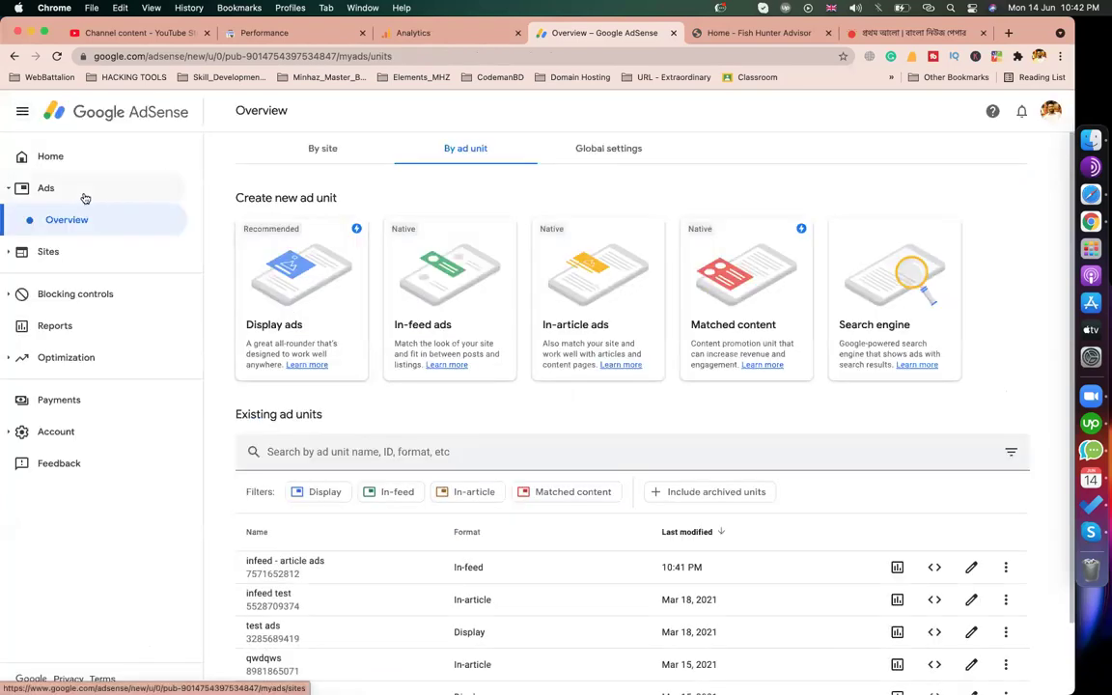
{"action": "left_click", "coordinate": [90, 262]}
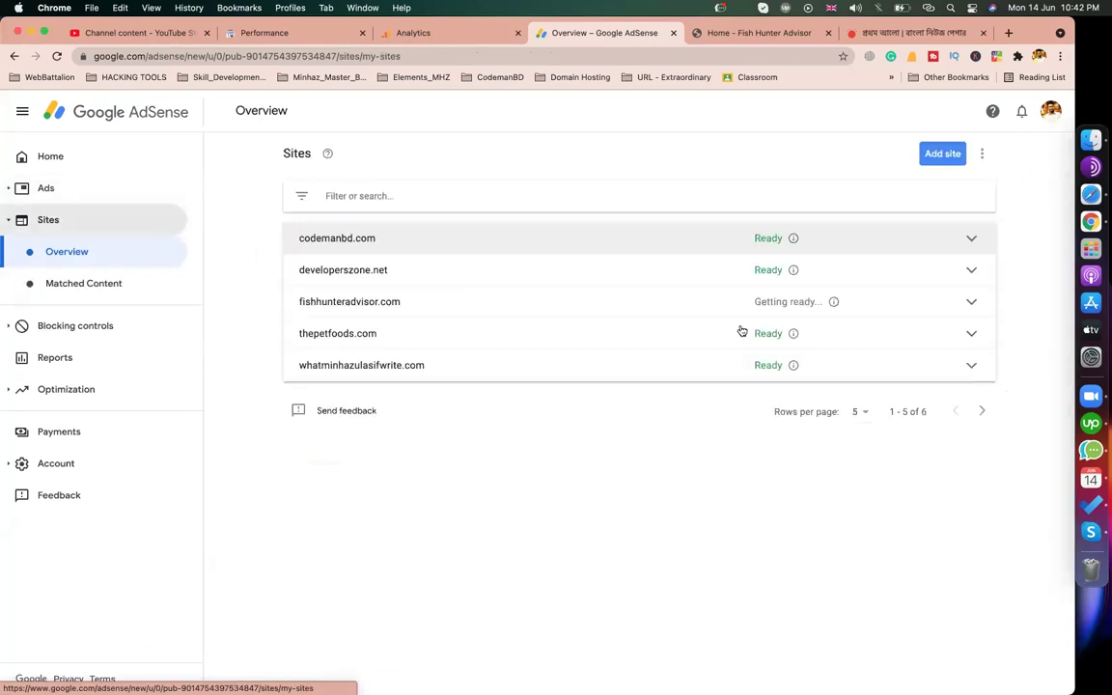
{"action": "left_click", "coordinate": [972, 304]}
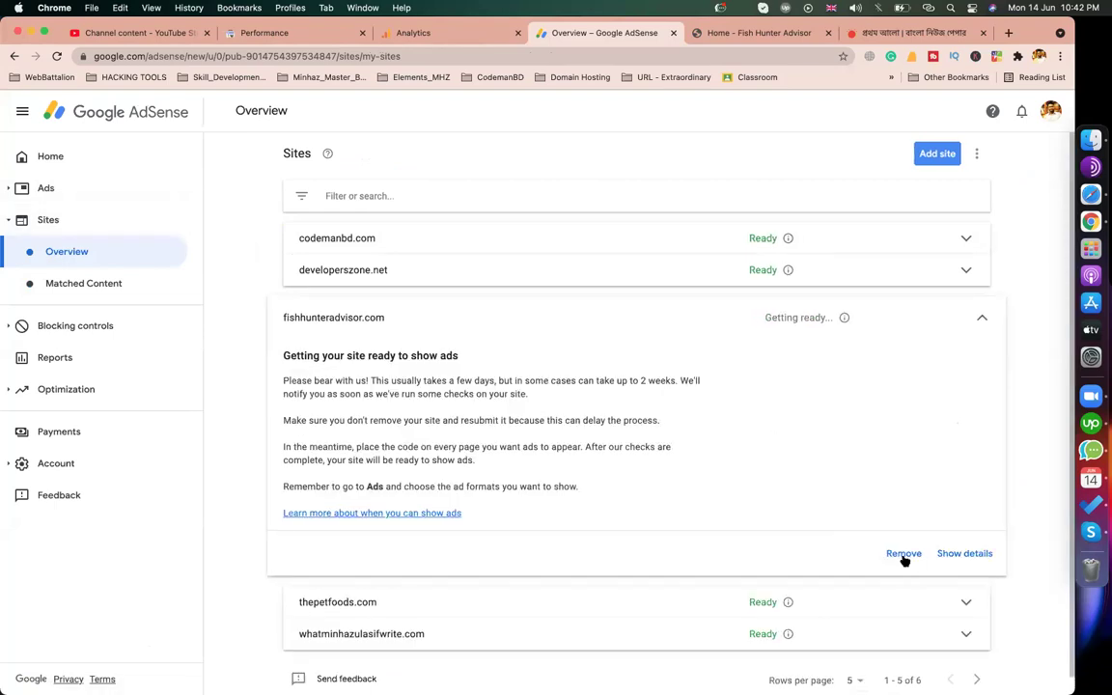